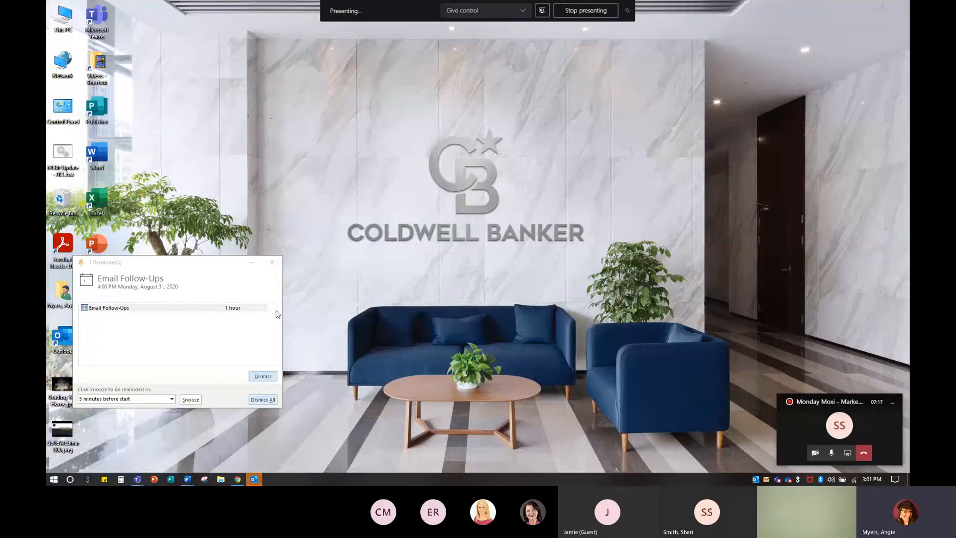
Step: Dismiss the Outlook reminder and open a new browser tab, closing the Join conversation tab
left_click(272, 262)
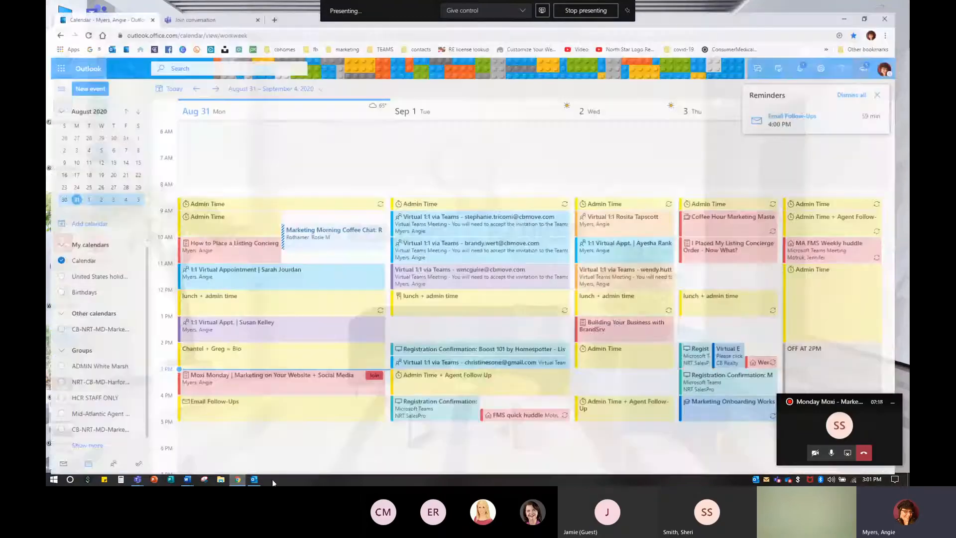
key("ctrl+t")
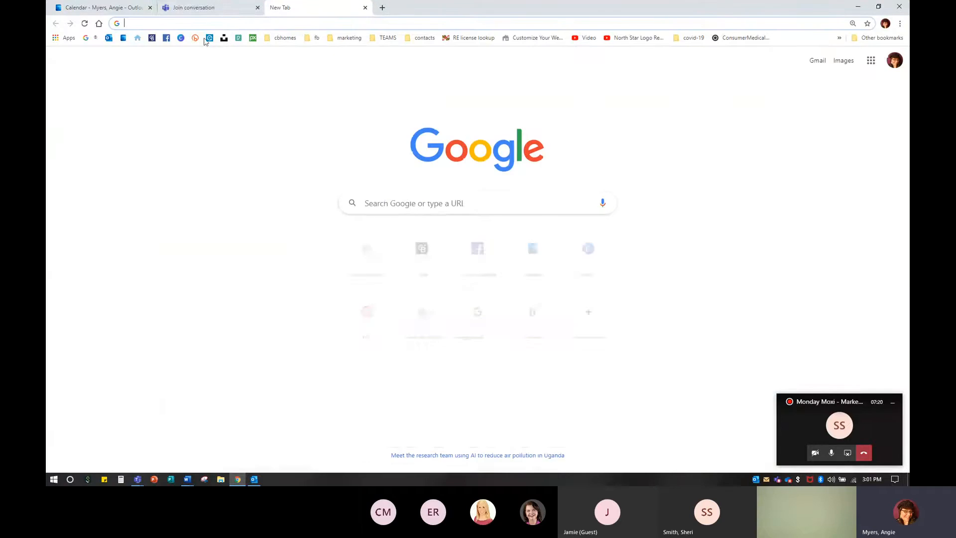
left_click(257, 8)
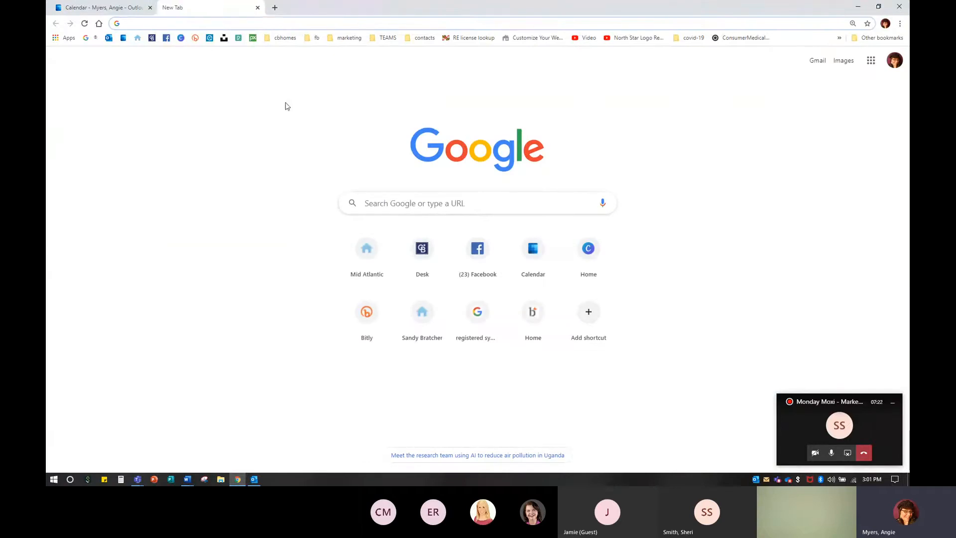
Step: Open the Desk shortcut and search its apps for moxi
left_click(421, 251)
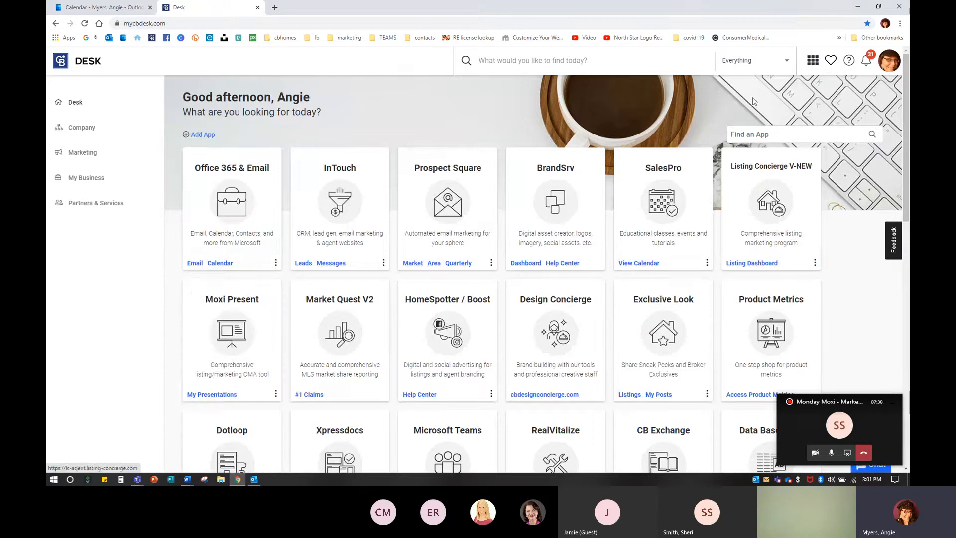
left_click(747, 135)
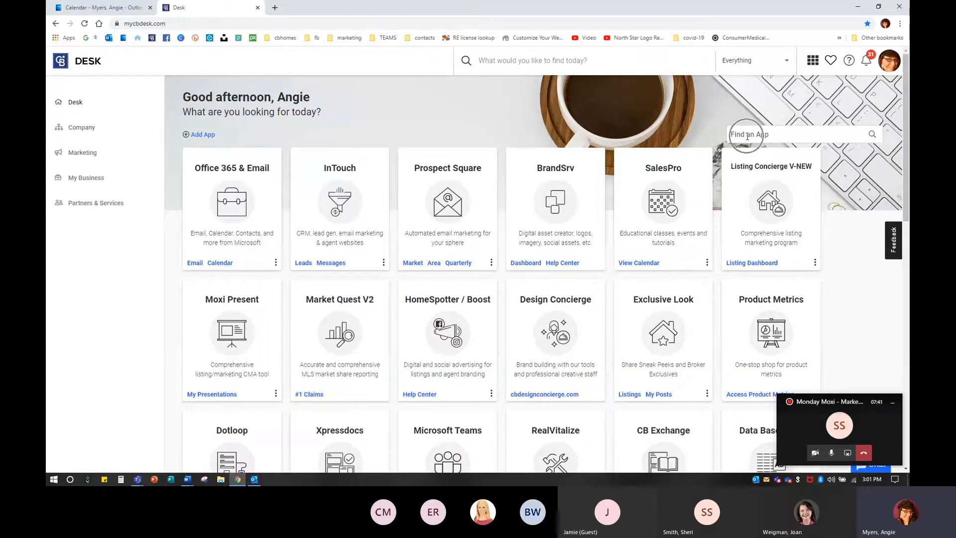
left_click(747, 137)
type("moxi")
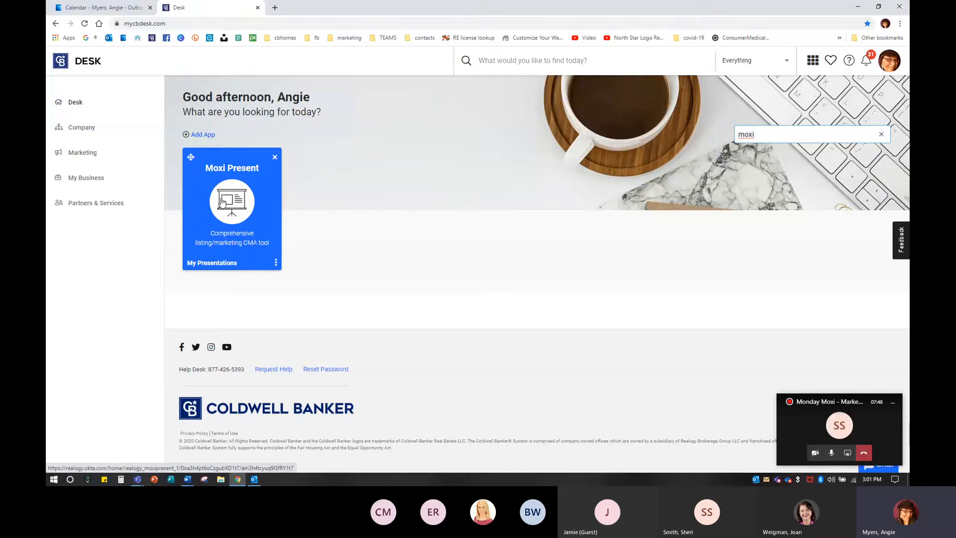
Step: Open the Moxi Present card's options menu and go to its Help Center
left_click(275, 264)
key("ctrl")
key("ctrl")
left_click(276, 264)
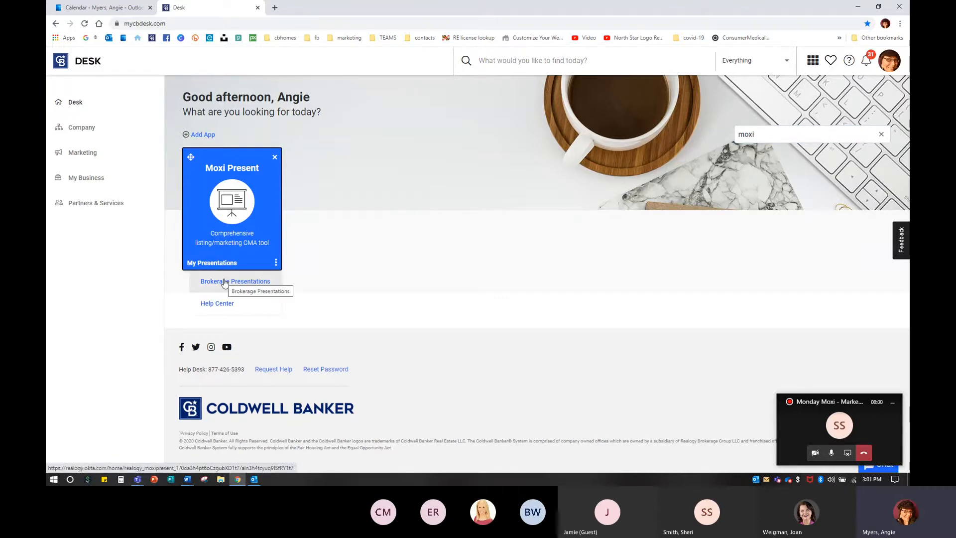
left_click(222, 304)
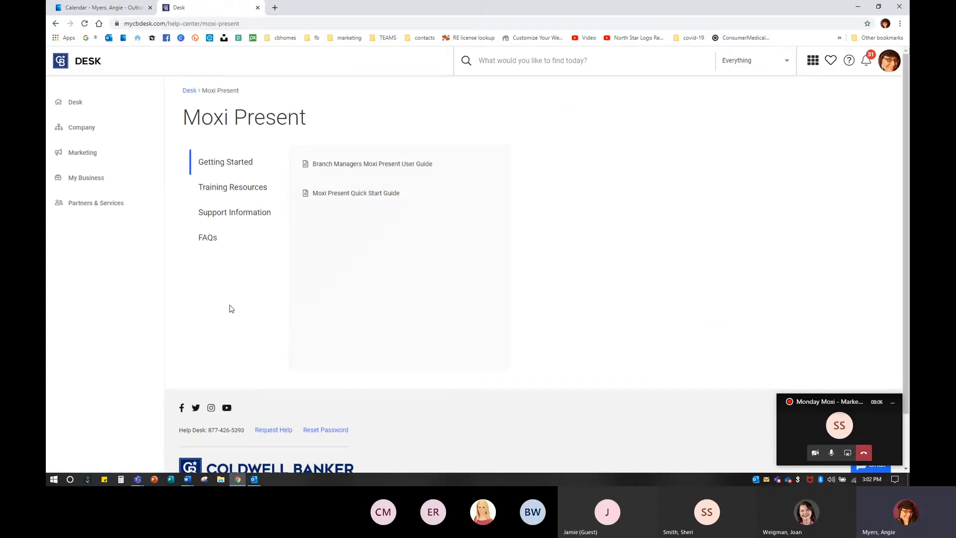
Step: Browse the Moxi Present help sections, including Getting Started, Training Resources and FAQs
mouse_move(342, 196)
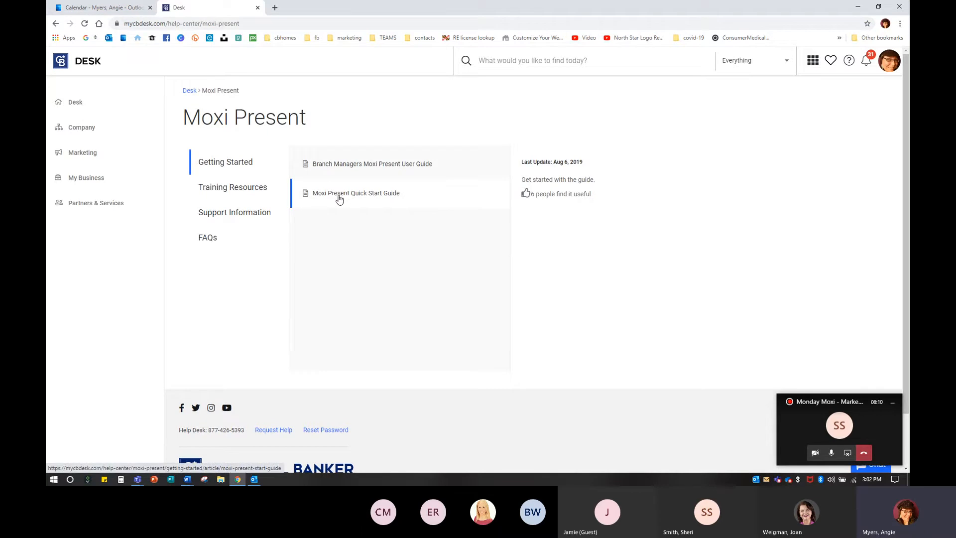
left_click(230, 192)
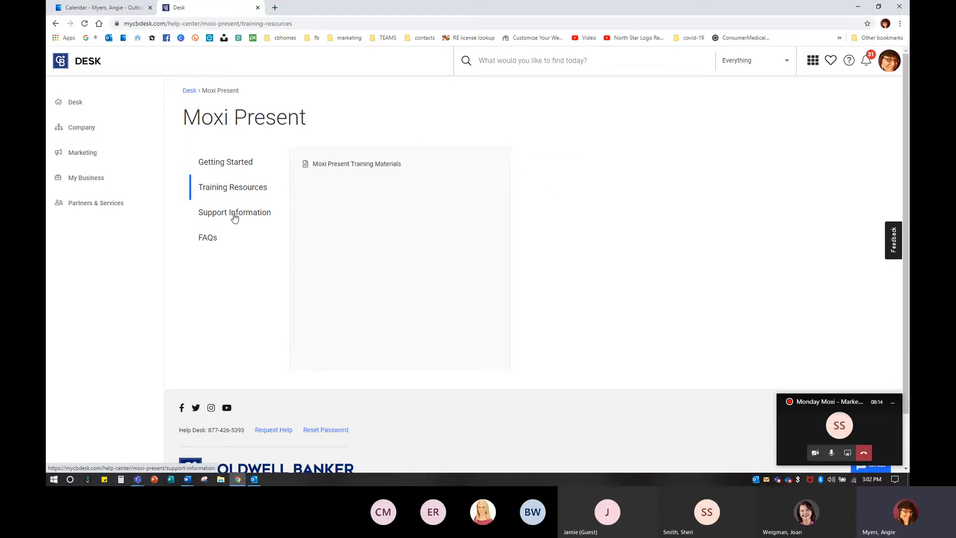
left_click(207, 238)
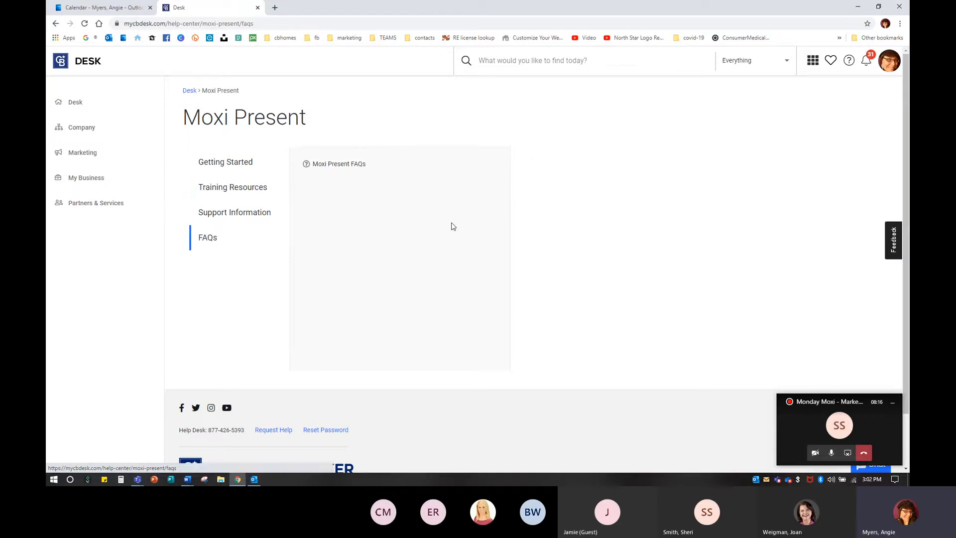
mouse_move(348, 175)
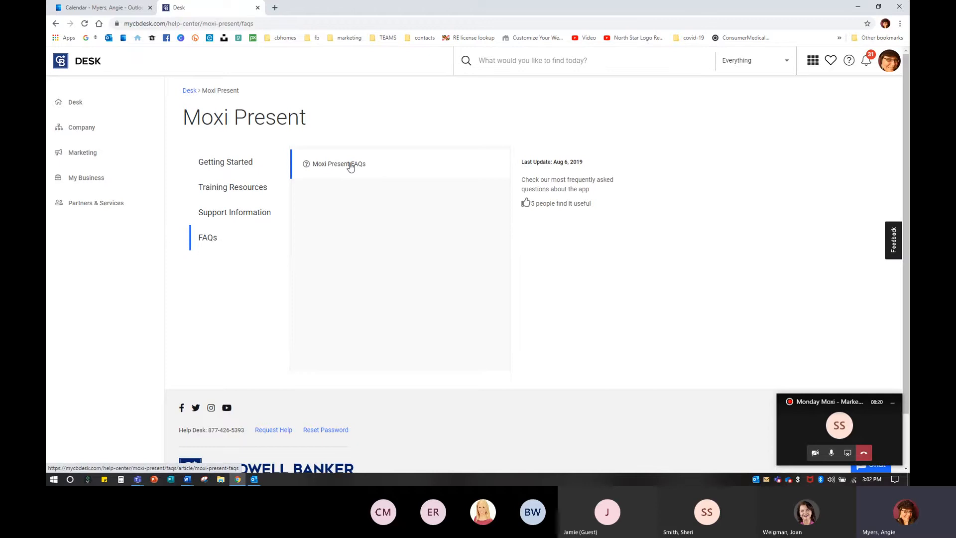
Step: Return to the Desk, launch Moxi Present and open My Library
left_click(191, 91)
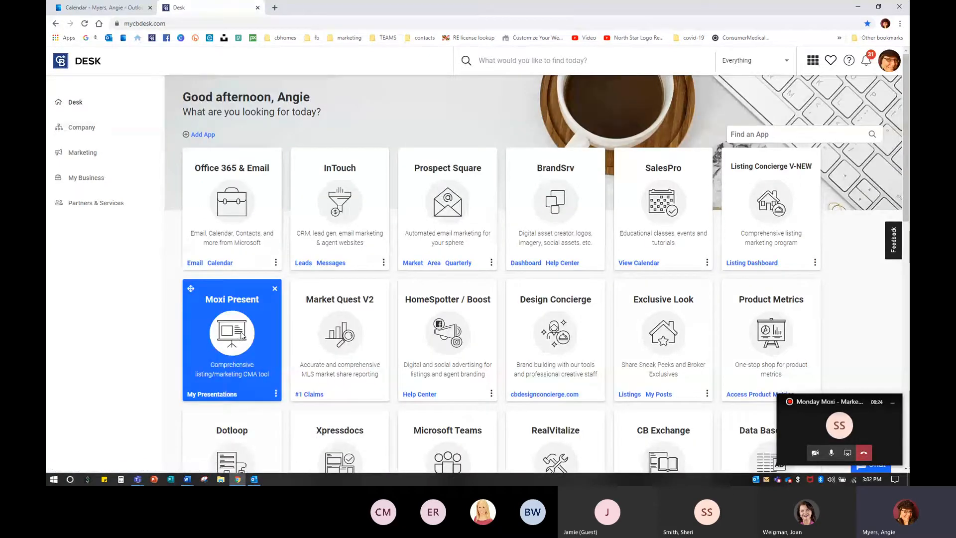
left_click(242, 337)
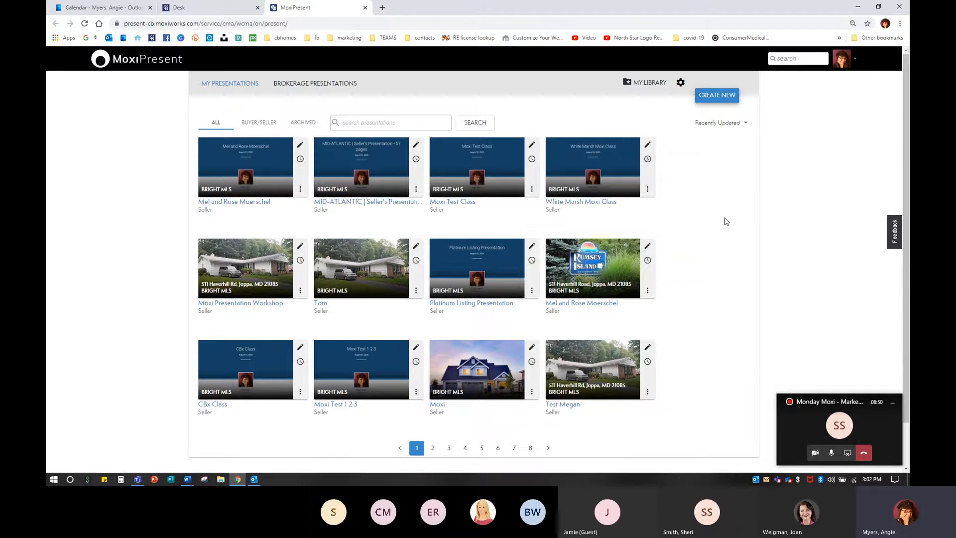
left_click(720, 95)
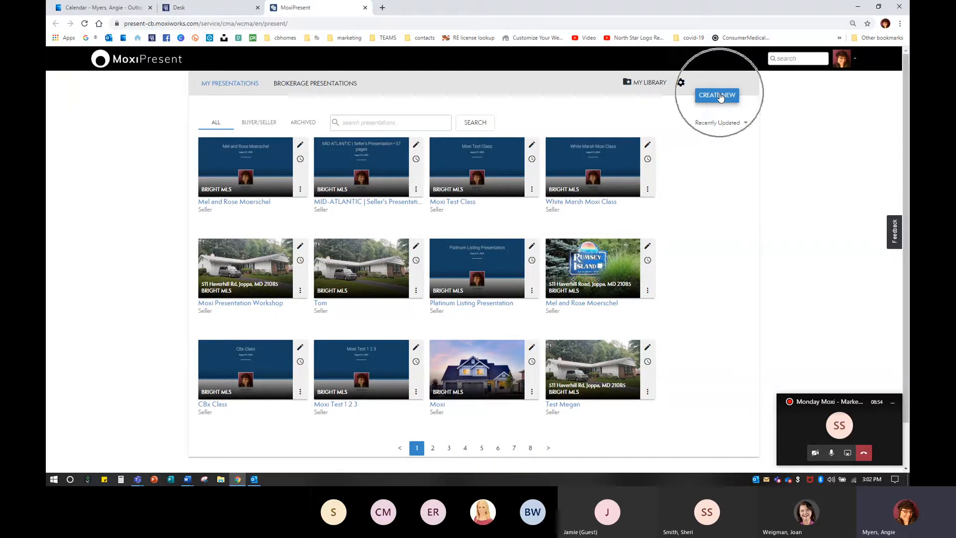
left_click(638, 85)
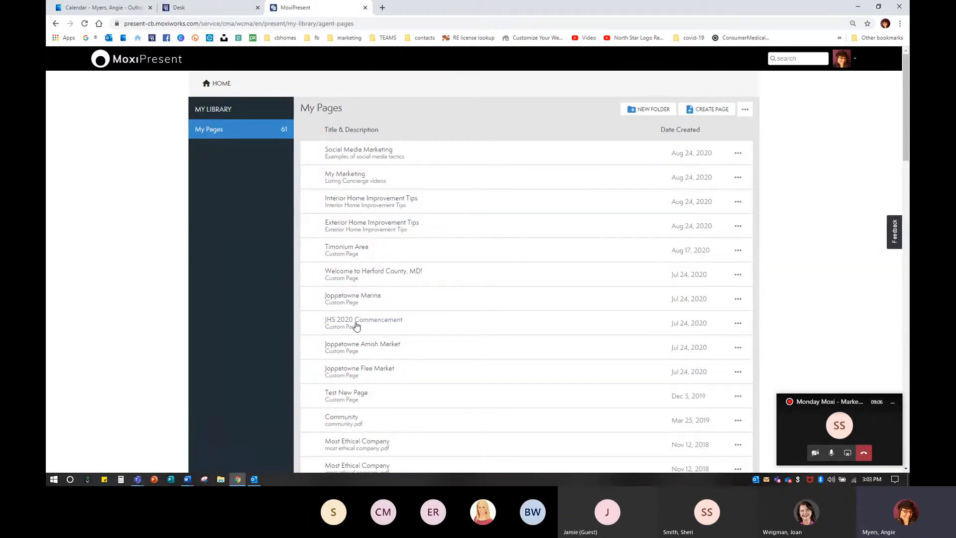
Step: Rename the Emarketingadvantagebrochure (11/14) page to Toolkit 3 with the description Toolkit 4 and save
scroll(356, 326, "down", 3)
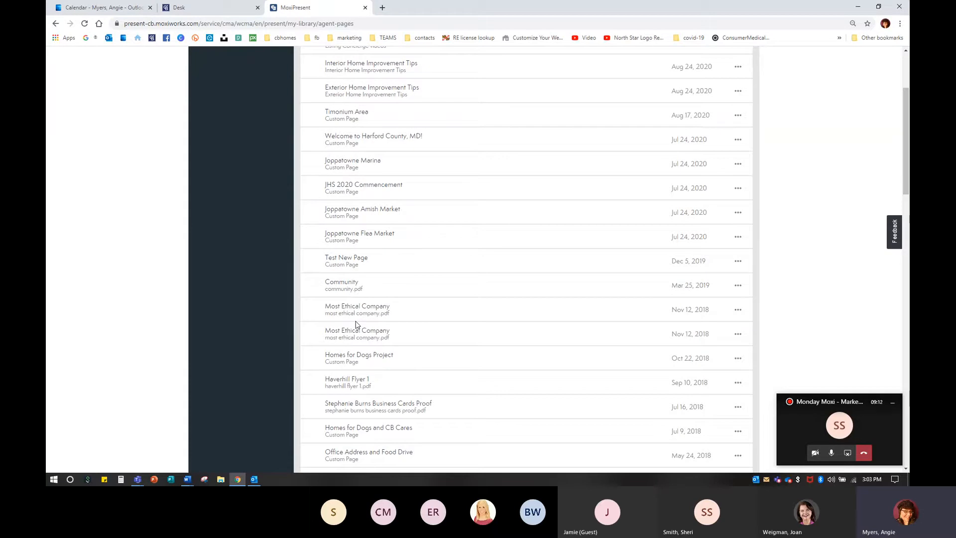
scroll(396, 309, "down", 9)
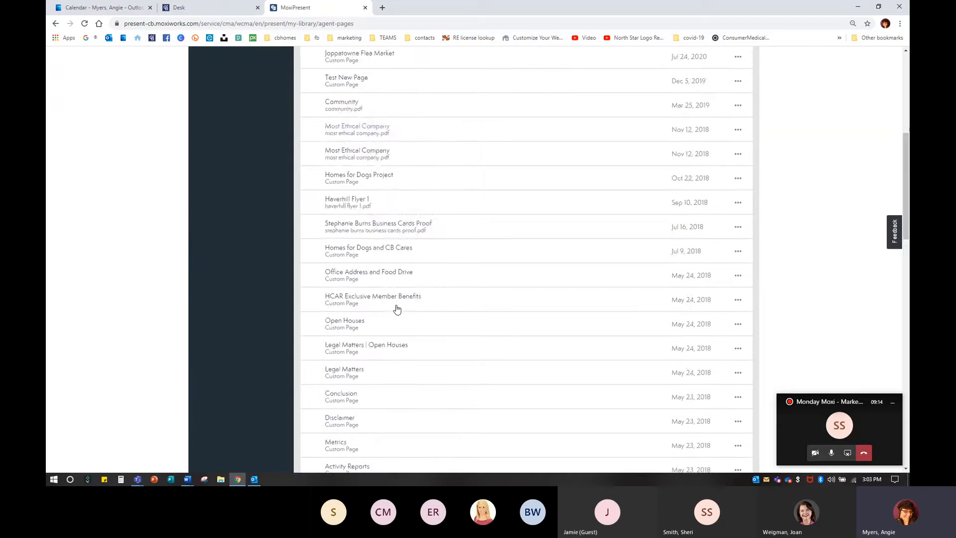
scroll(398, 309, "down", 13)
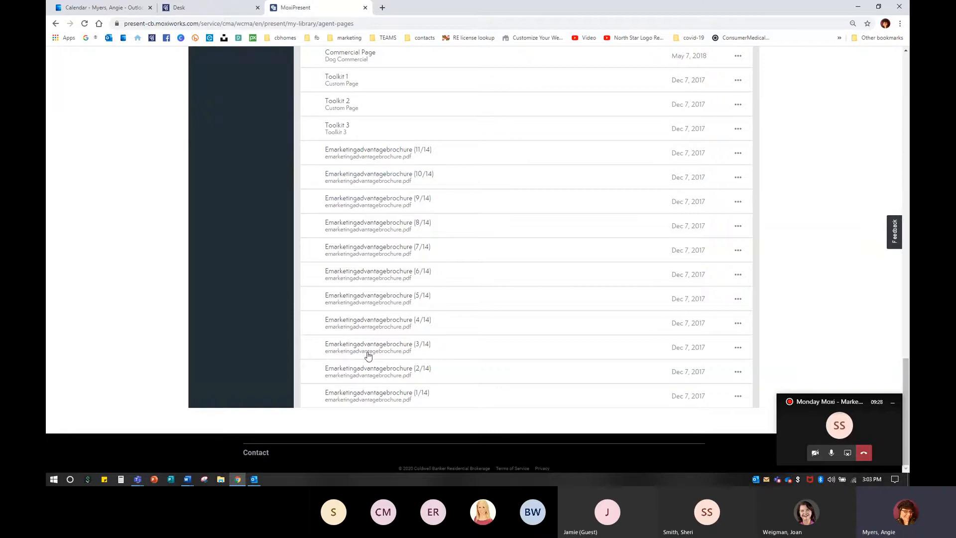
left_click(739, 157)
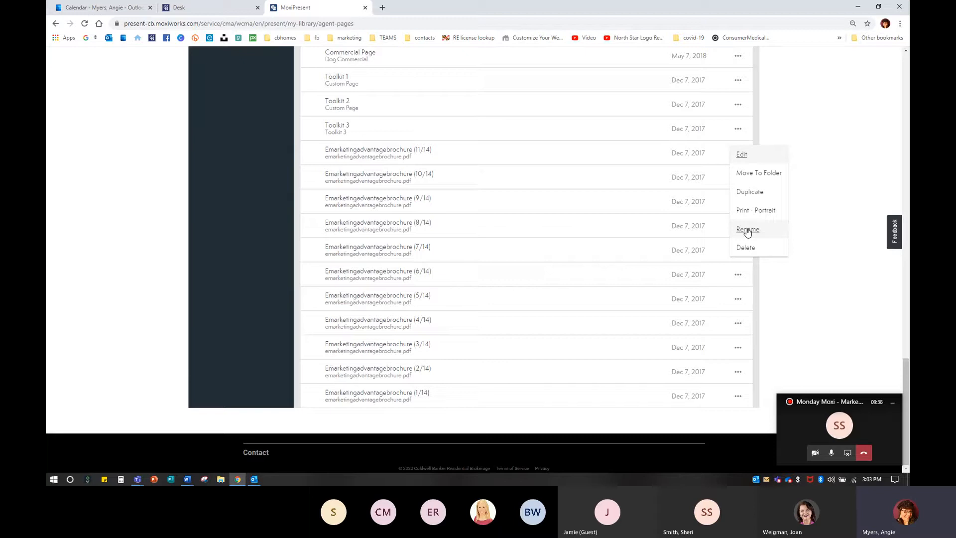
left_click(747, 231)
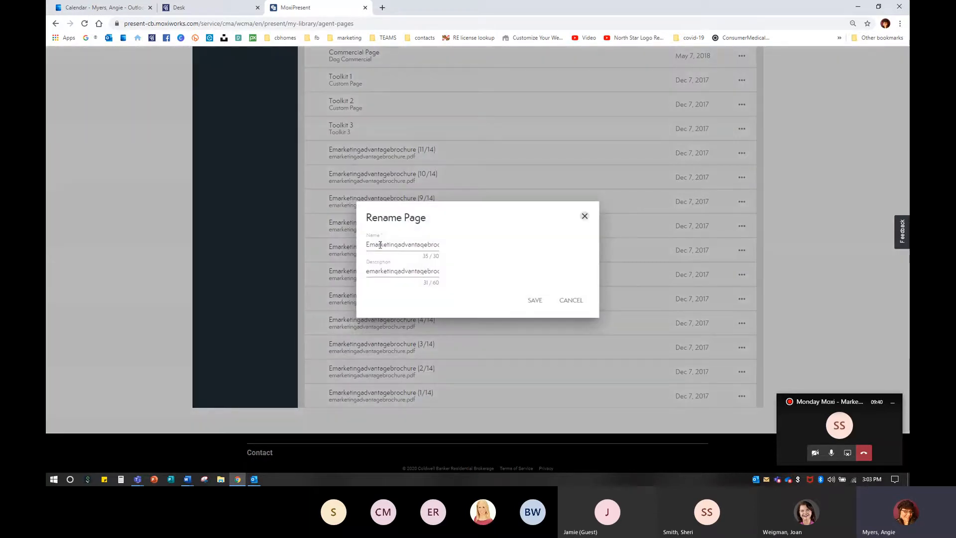
left_click_drag(368, 245, 607, 244)
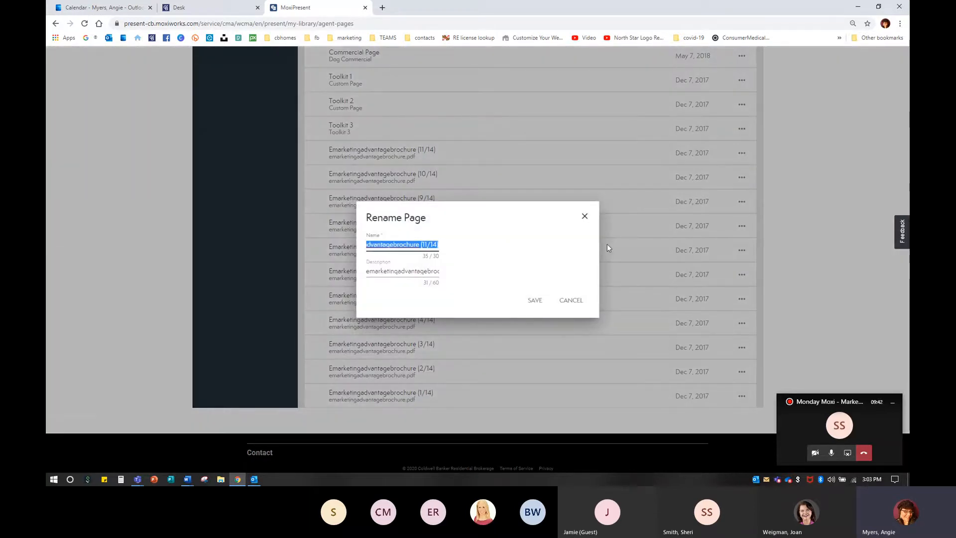
type("Too,")
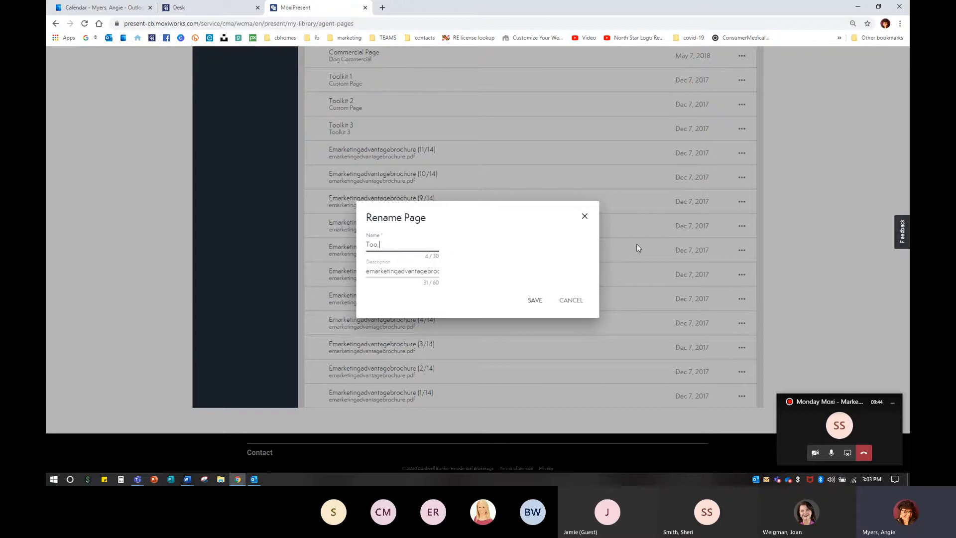
type("3")
left_click_drag(366, 273, 666, 276)
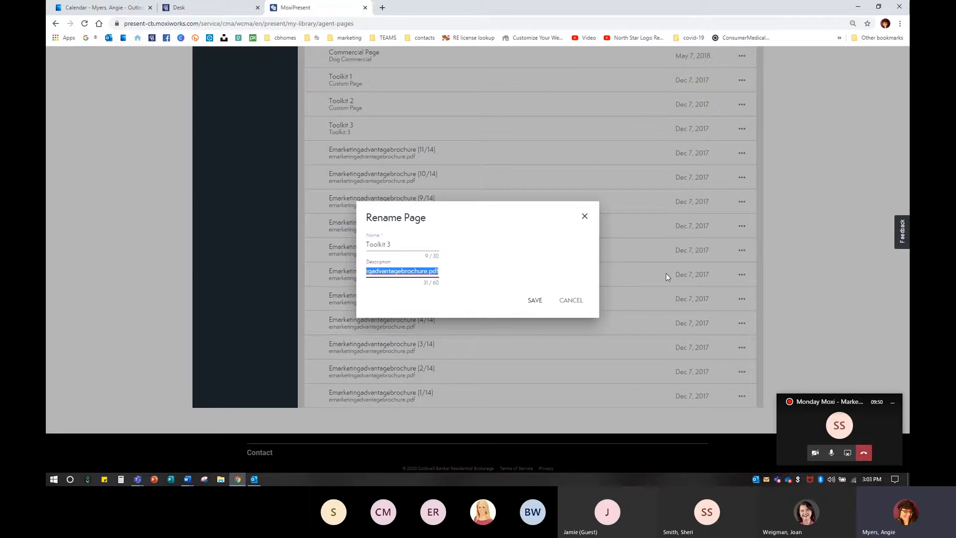
type("Toolk")
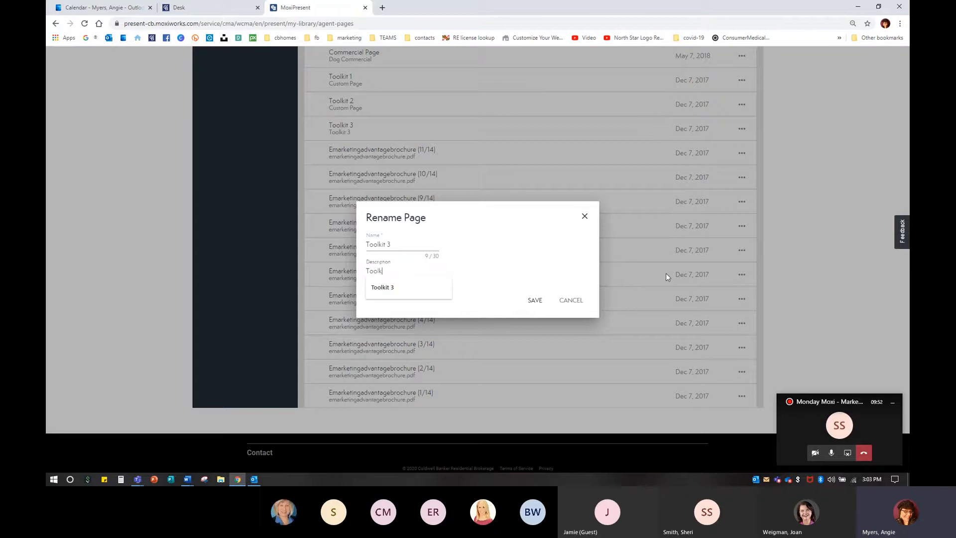
type("it 4")
left_click(533, 300)
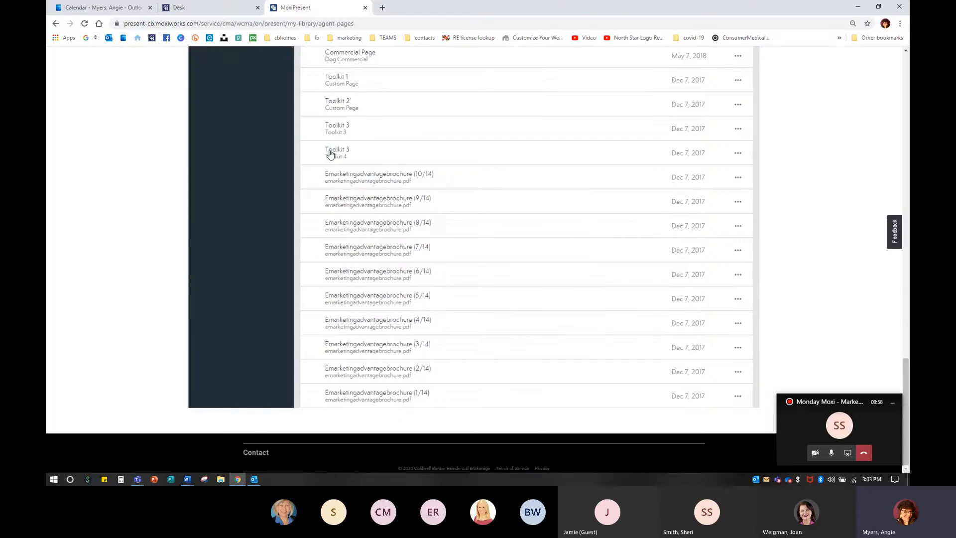
Step: Preview the renamed Toolkit 3 page, scroll through its content, and close the preview
left_click(341, 155)
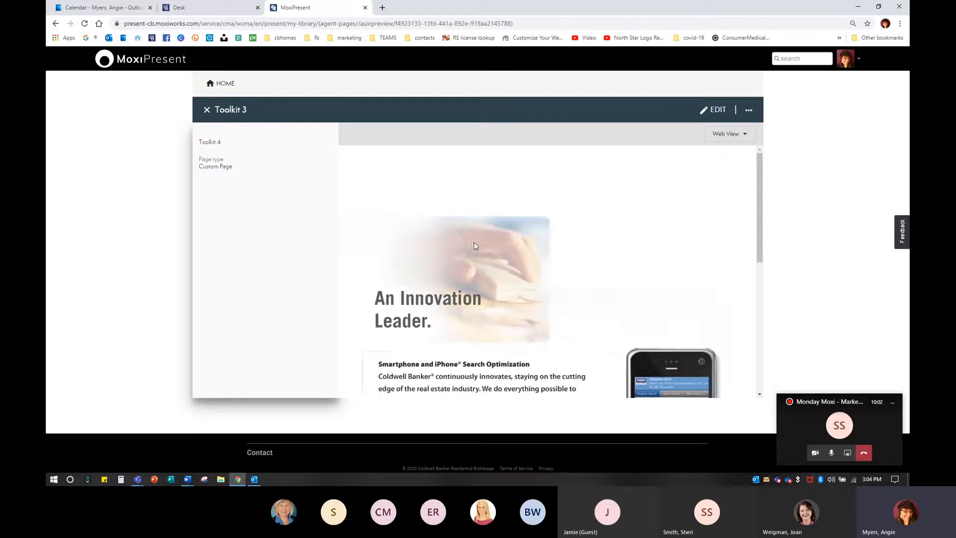
scroll(474, 246, "down", 5)
scroll(401, 202, "up", 4)
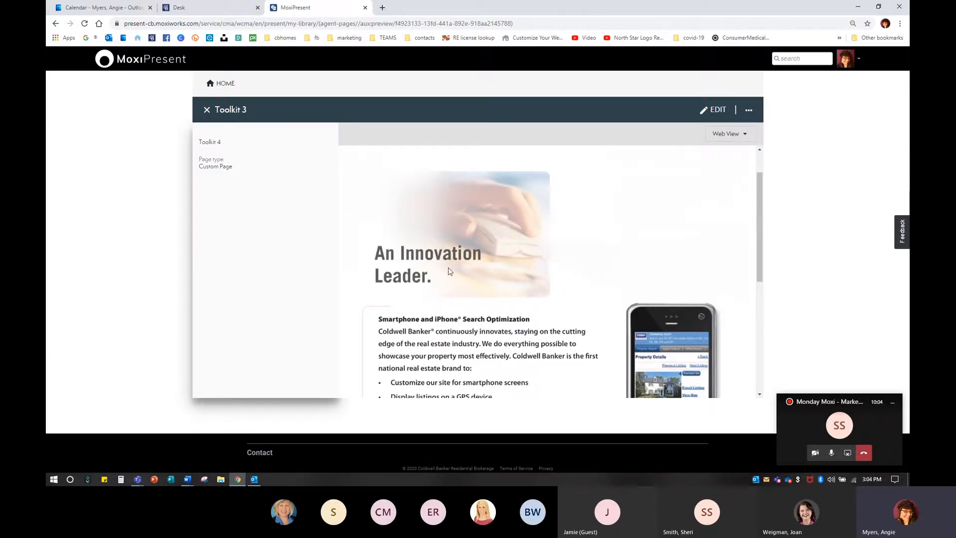
scroll(443, 260, "down", 5)
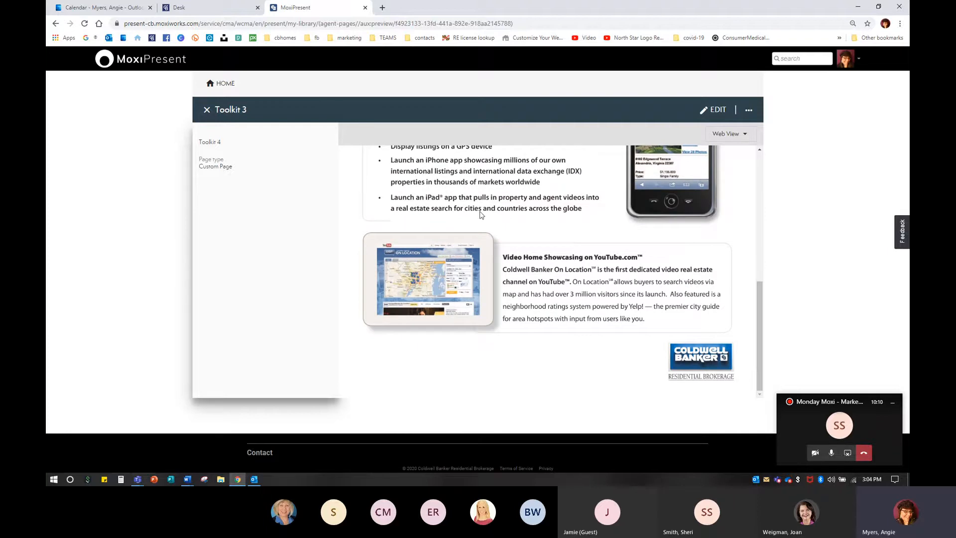
scroll(695, 307, "up", 8)
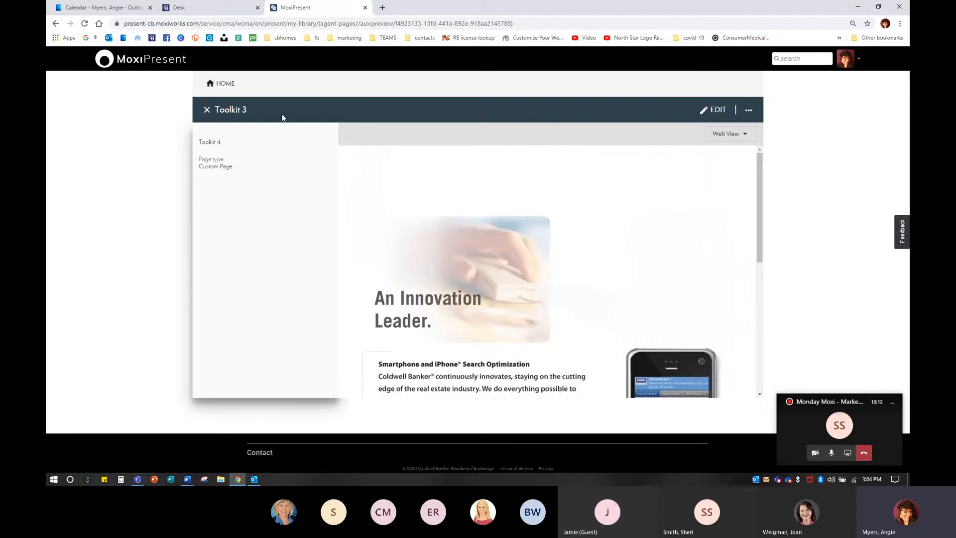
left_click(206, 110)
Step: Scroll through My Pages and open the options menu of the renamed Toolkit 3 page
scroll(448, 352, "down", 8)
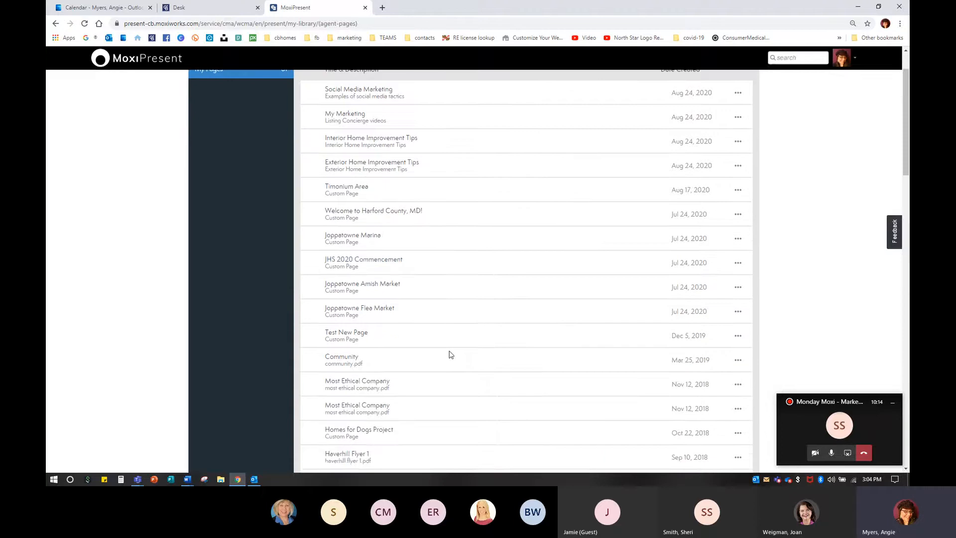
scroll(450, 352, "down", 15)
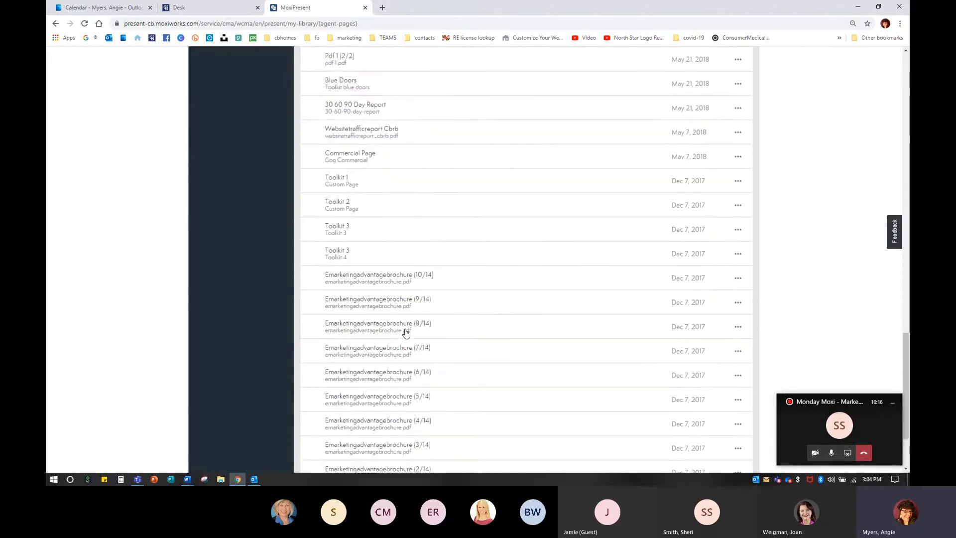
scroll(406, 334, "up", 2)
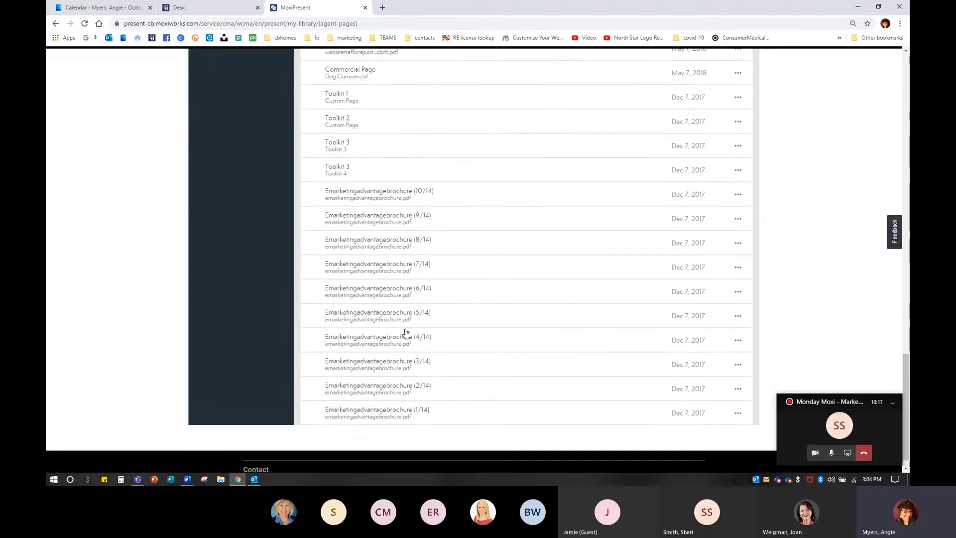
left_click(738, 243)
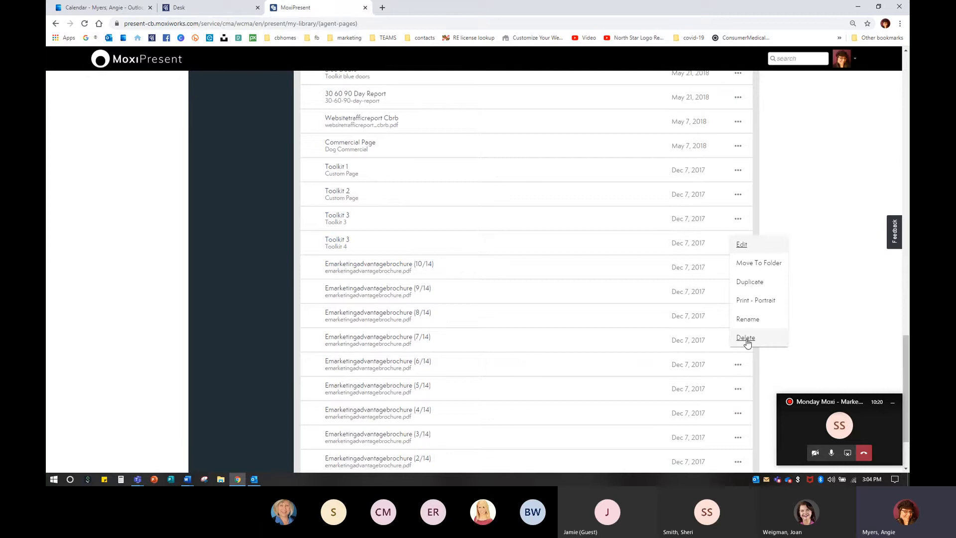
scroll(462, 297, "up", 15)
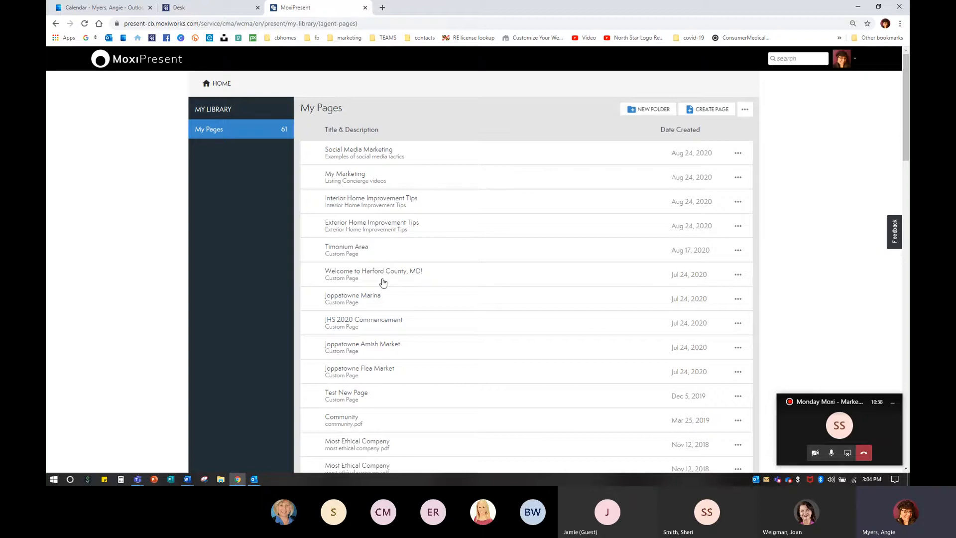
Step: Open the Welcome to Harford County, MD! page for editing
scroll(390, 370, "down", 1)
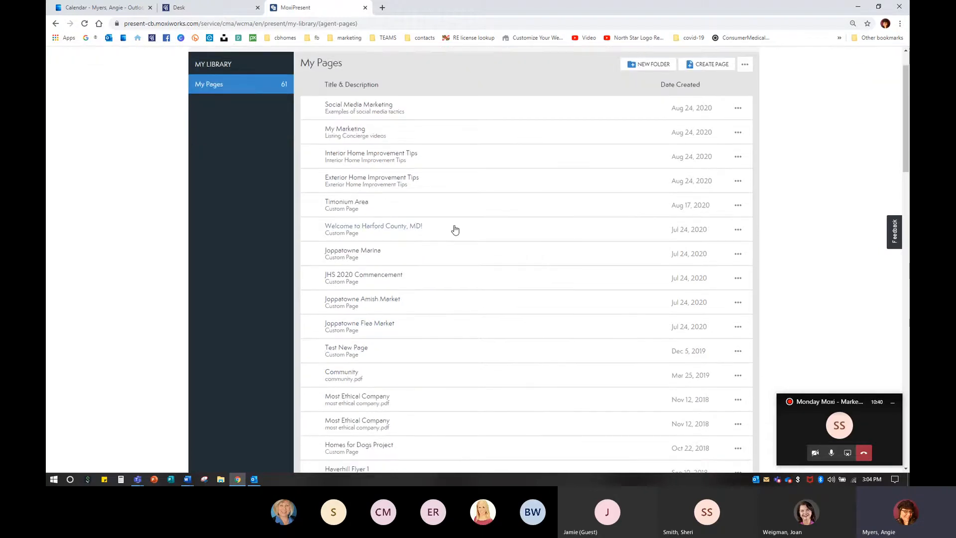
left_click(739, 232)
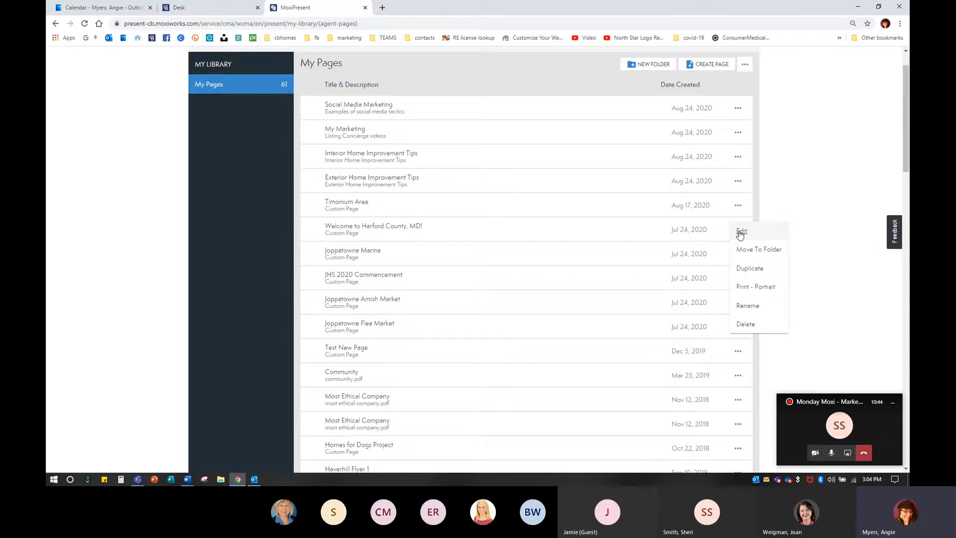
left_click(741, 233)
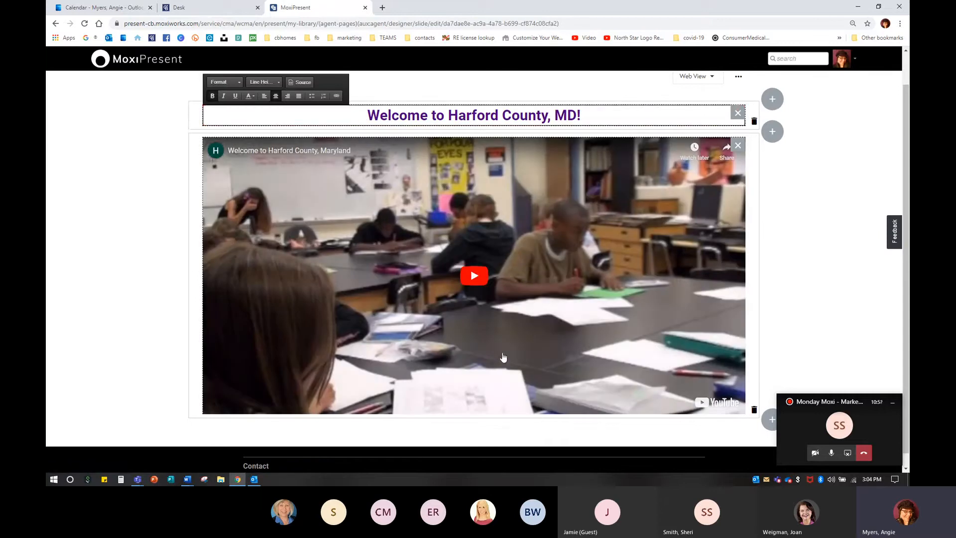
Step: Add a new row below the video and set it to a single module
scroll(558, 359, "down", 1)
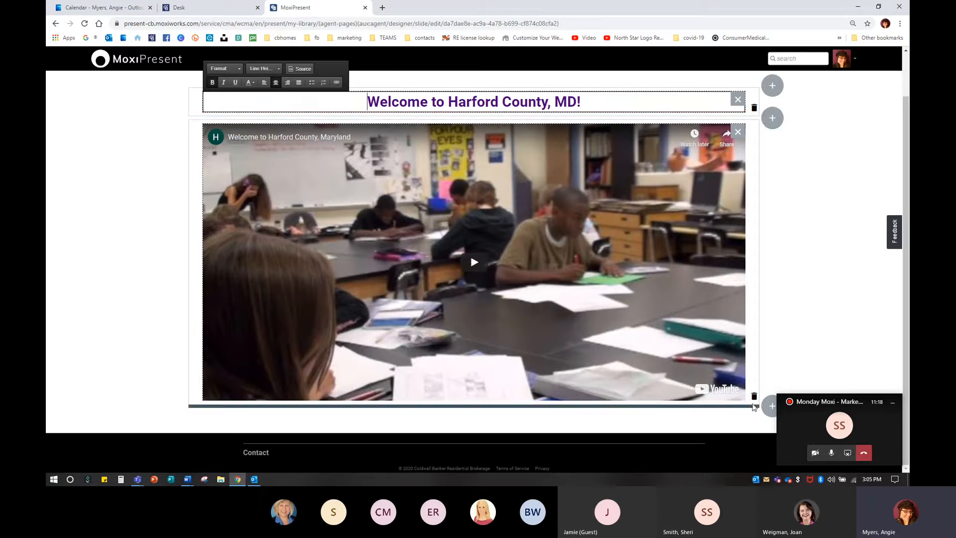
left_click(772, 408)
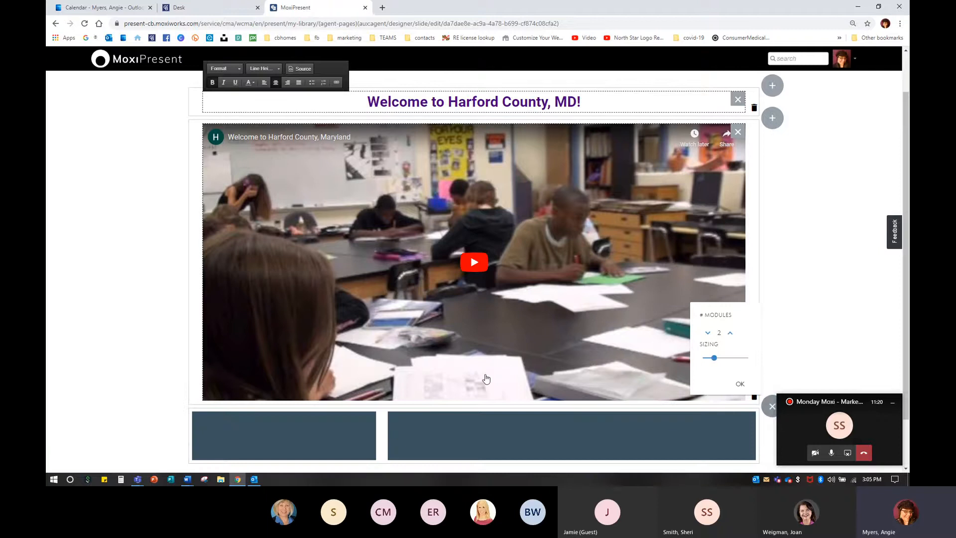
scroll(486, 380, "down", 1)
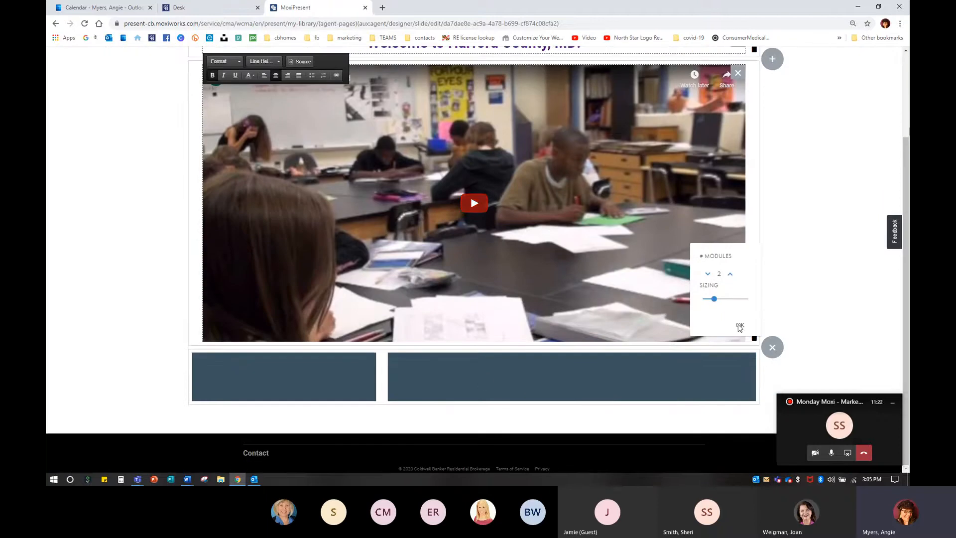
key("ctrl")
left_click(730, 276)
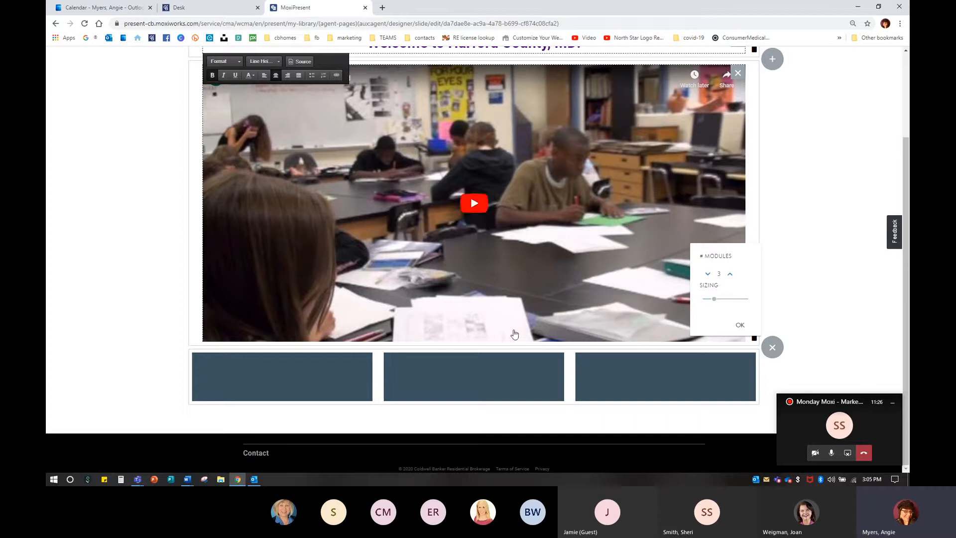
left_click(707, 274)
left_click(706, 274)
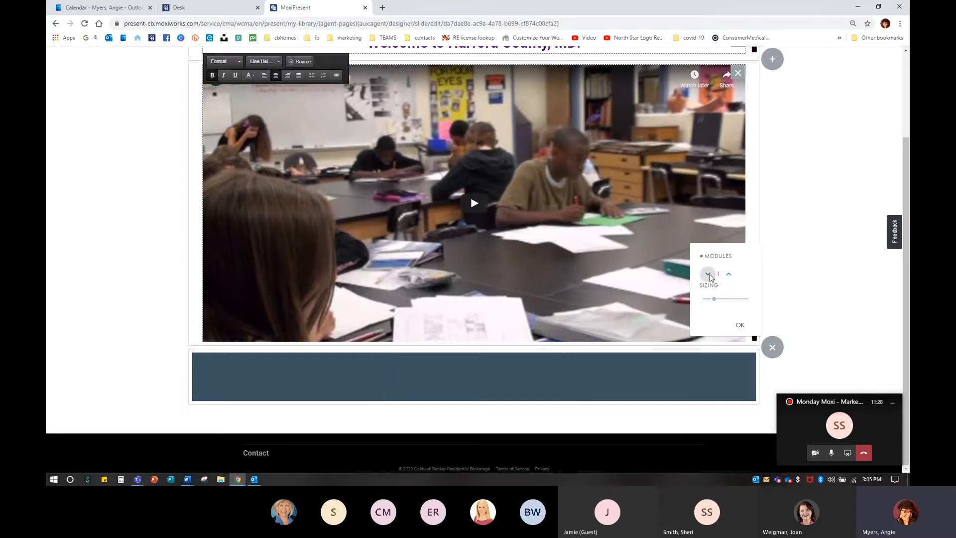
left_click(740, 325)
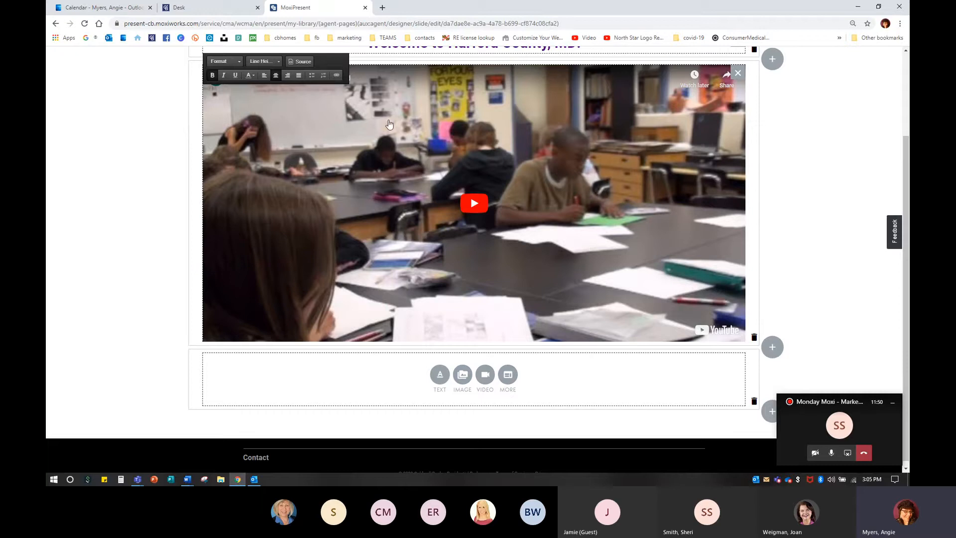
Step: Open a new browser tab and search Google for welcome to harford county md youtube
scroll(336, 255, "up", 1)
scroll(337, 255, "up", 1)
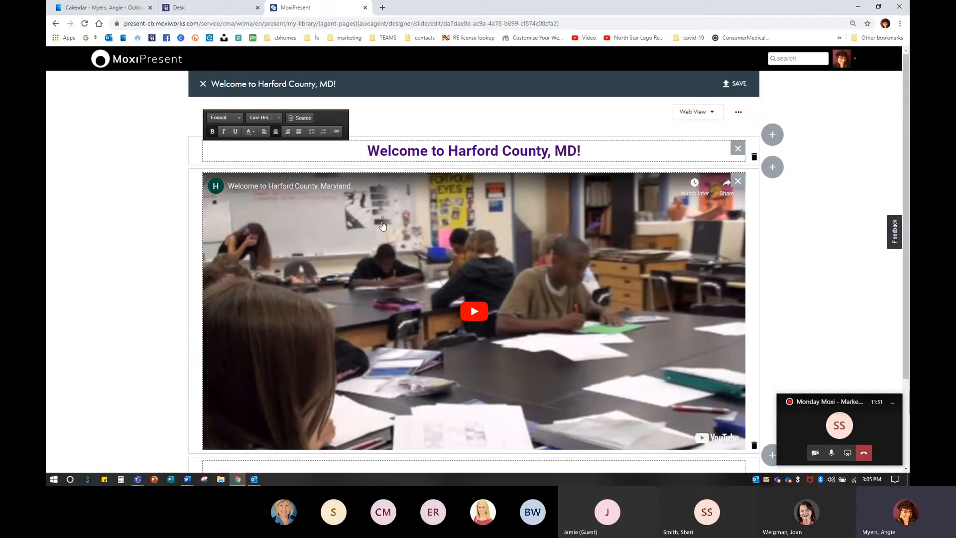
left_click(383, 7)
type("welcome")
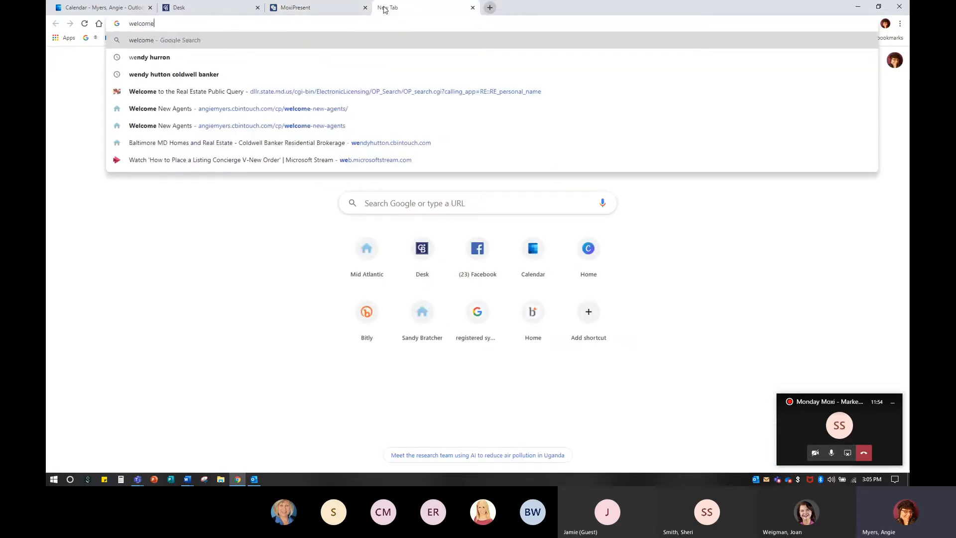
type(" to harford cou")
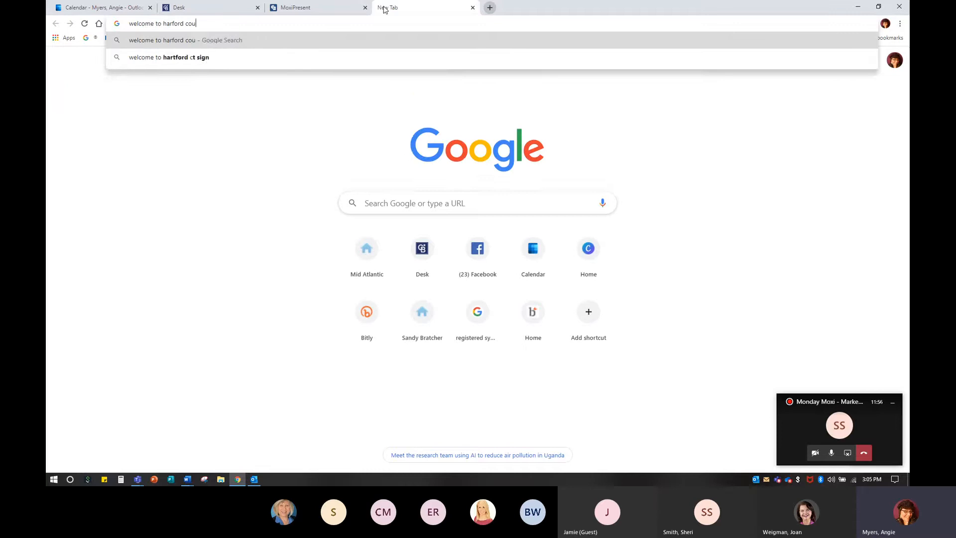
type("nty md youtube")
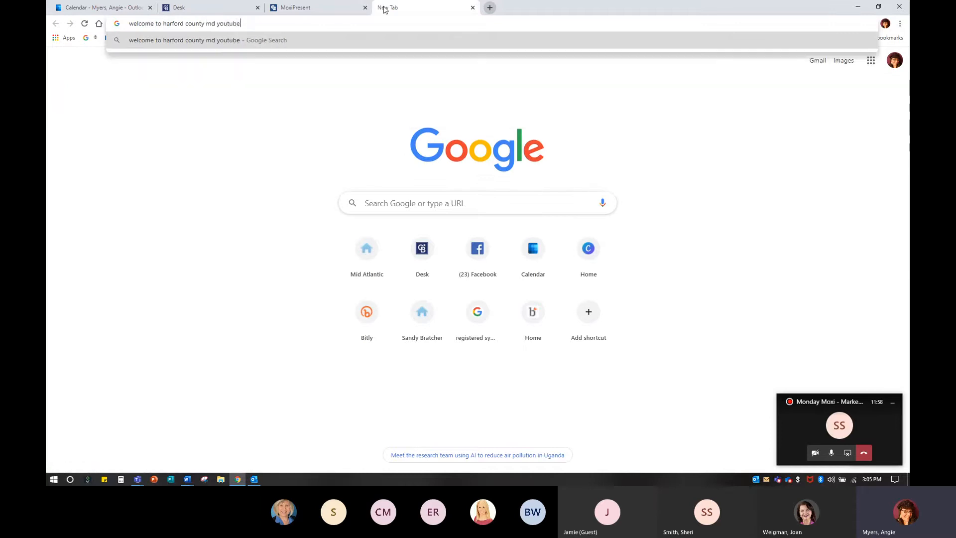
key("Return")
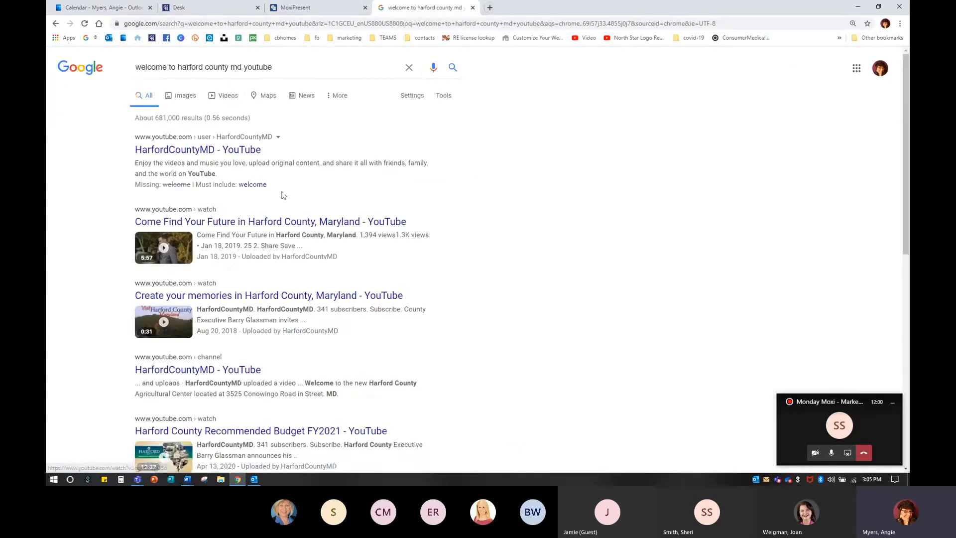
Step: Open the HarfordCountyMD YouTube channel and search YouTube for welcome to harford county md
left_click(217, 158)
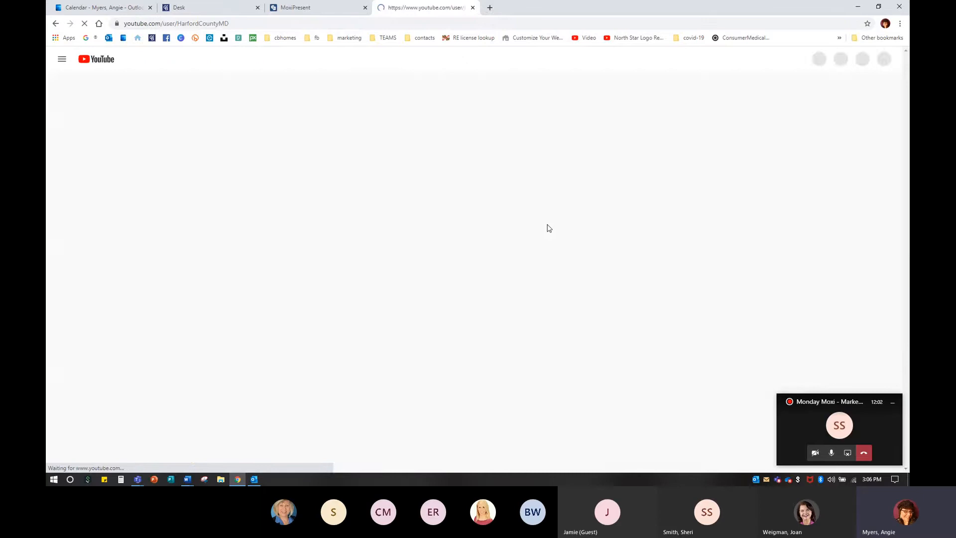
scroll(430, 305, "down", 3)
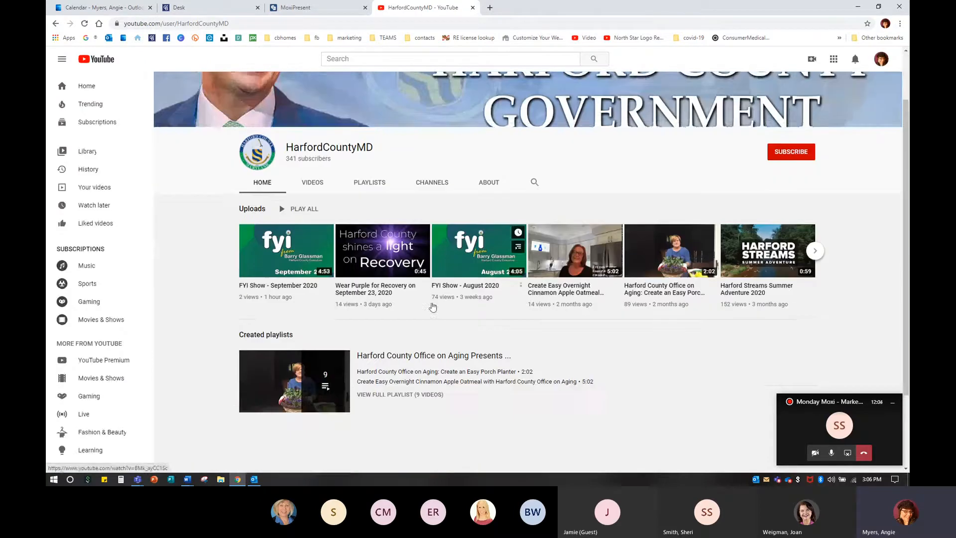
scroll(435, 303, "up", 3)
left_click(357, 60)
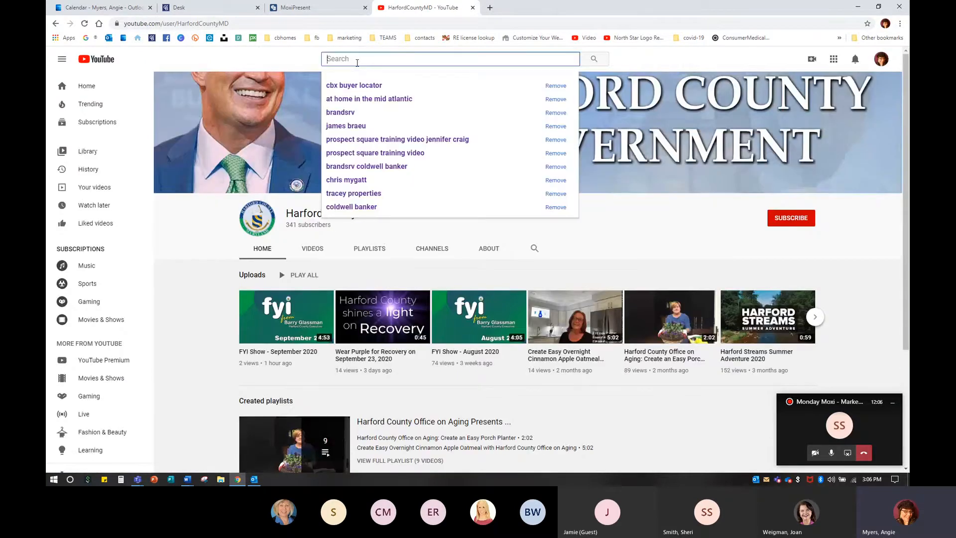
type("welome")
key("BackSpace")
key("BackSpace")
key("BackSpace")
type("come to harford county md")
key("Return")
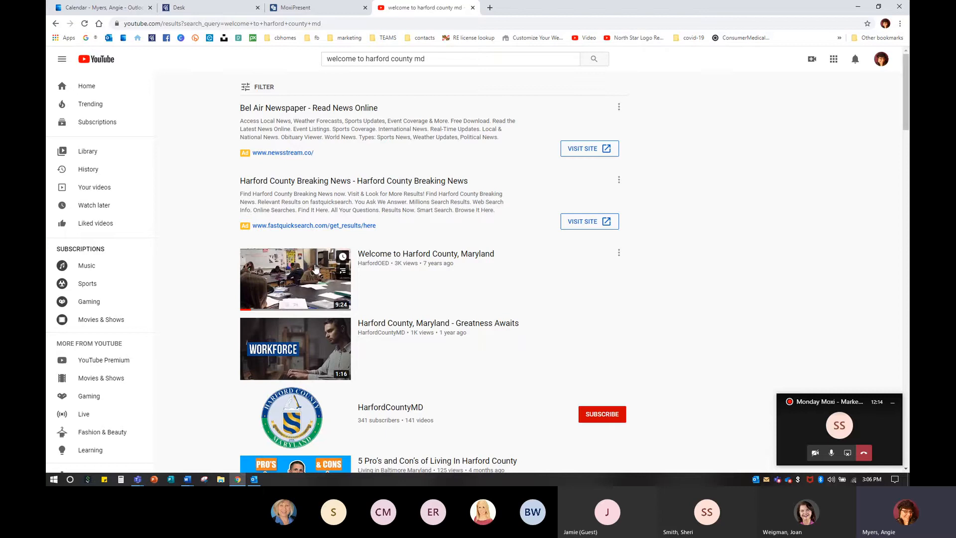
Step: Open the Welcome to Harford County, Maryland video and copy its page URL
left_click(379, 261)
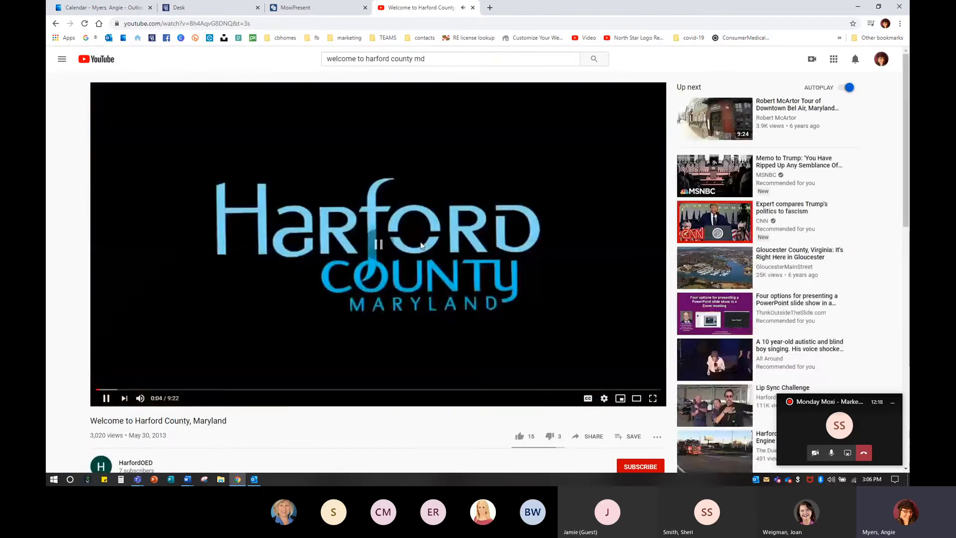
left_click(178, 219)
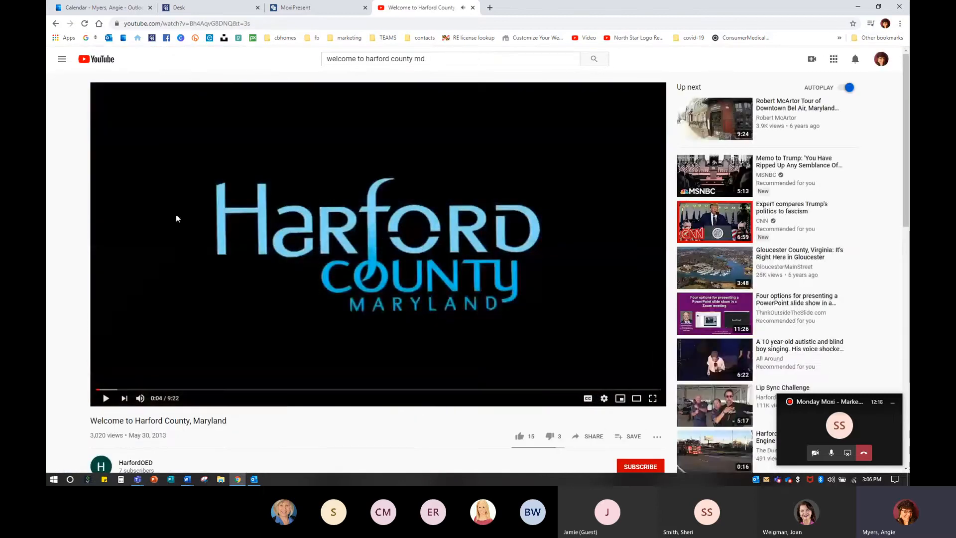
left_click(191, 24)
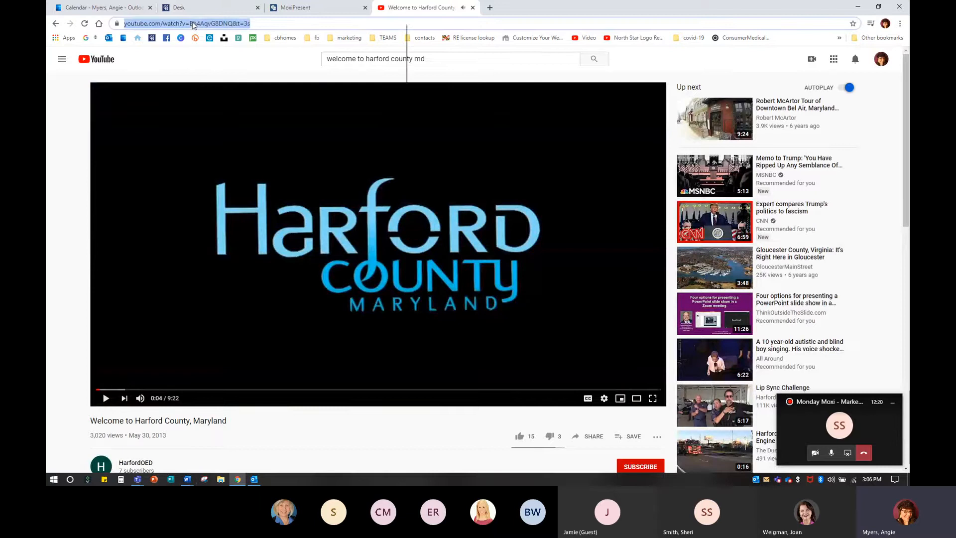
right_click(193, 24)
left_click(218, 73)
scroll(226, 203, "down", 4)
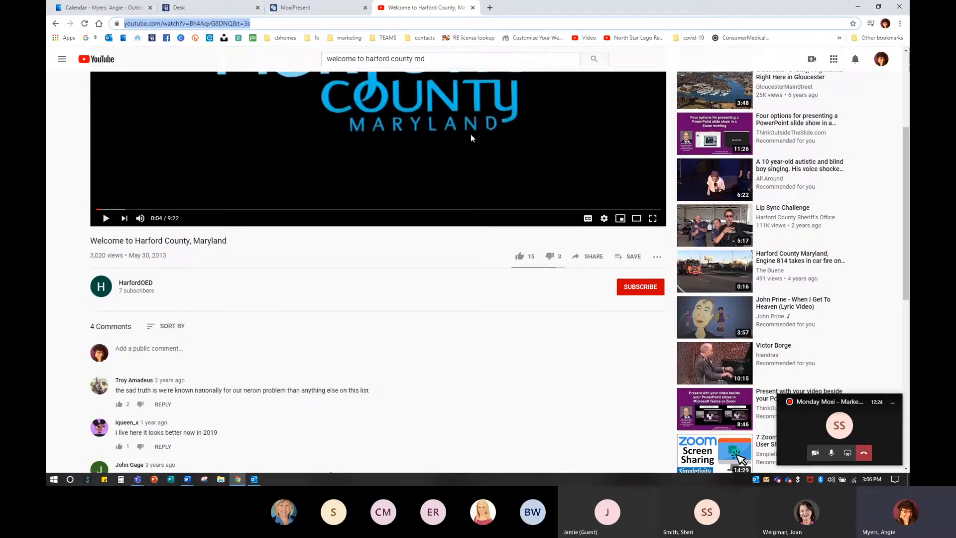
Step: Return to the page editor, add a text module in the new row, and enter Original Source: with the pasted video URL
left_click(858, 7)
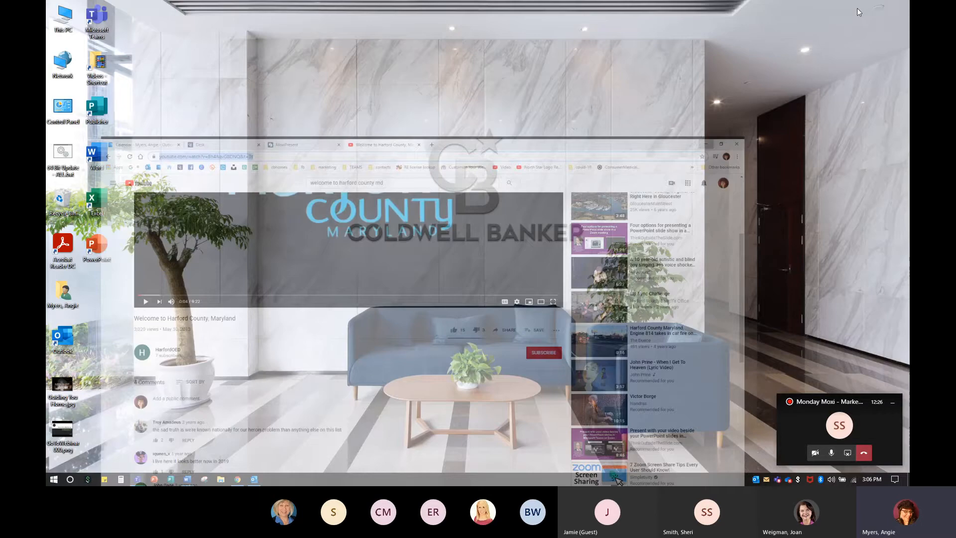
left_click(238, 479)
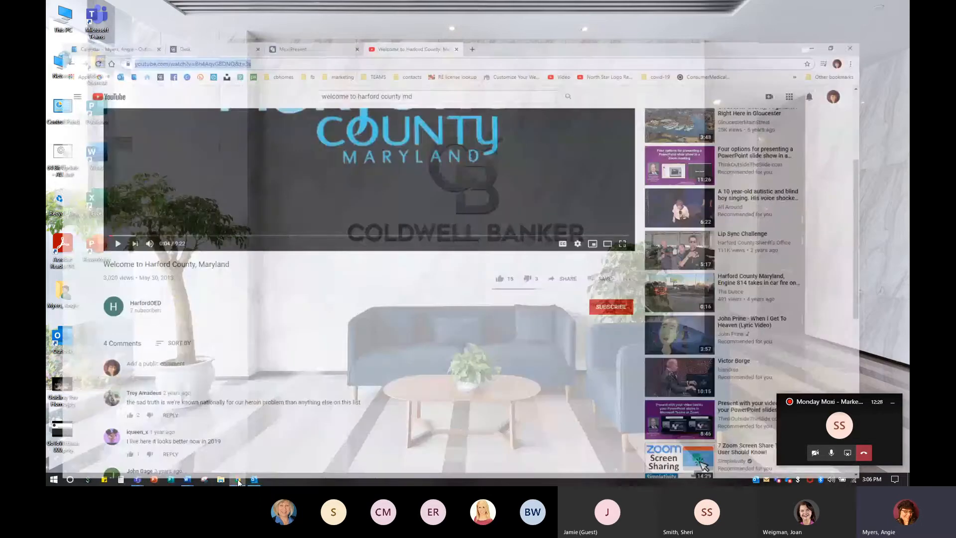
left_click(296, 10)
scroll(436, 335, "down", 3)
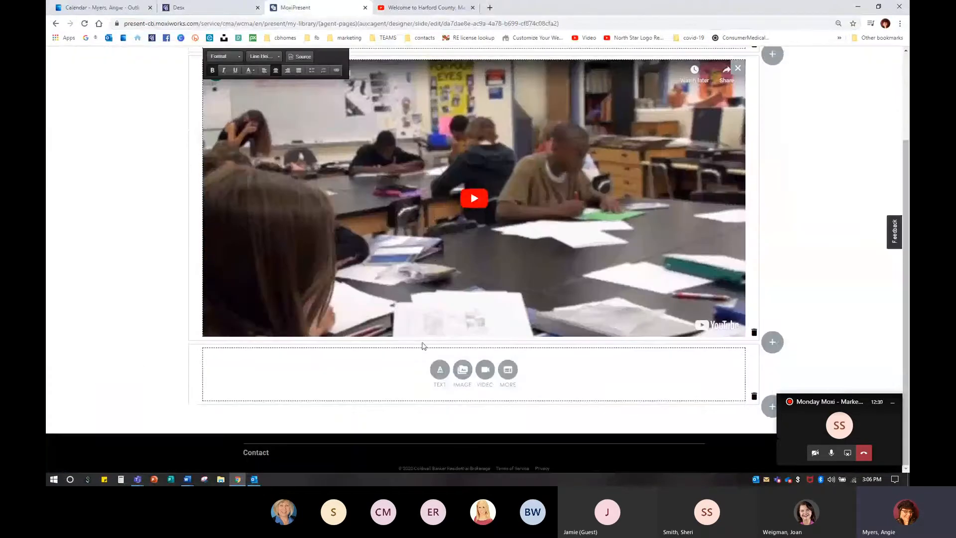
left_click(440, 369)
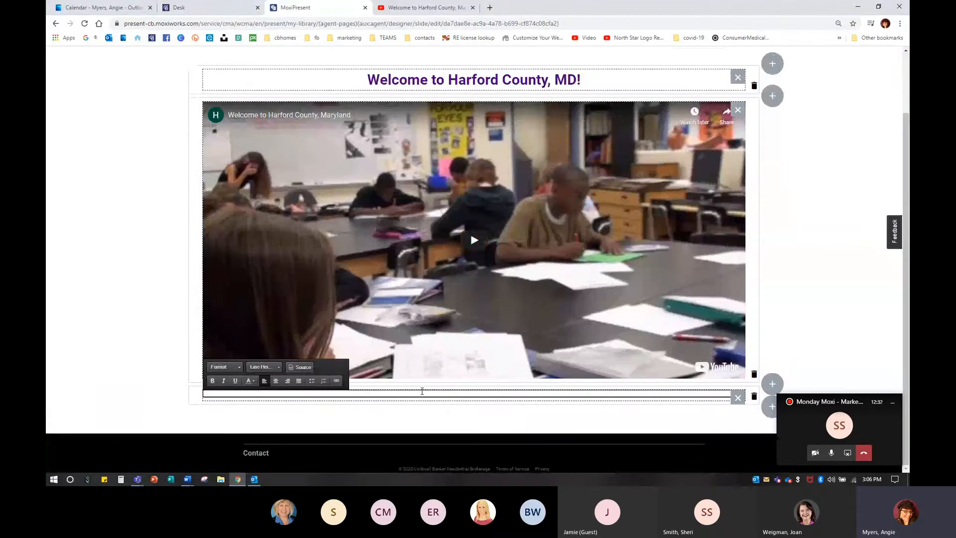
type("Original Source:")
key("ctrl+v")
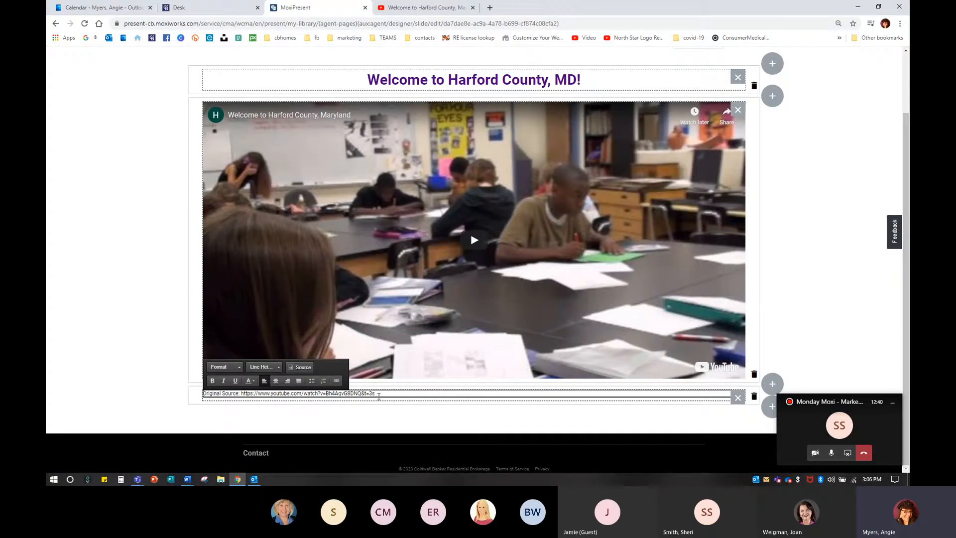
Step: Format the source line as Medium Text and center it
left_click_drag(379, 396, 208, 394)
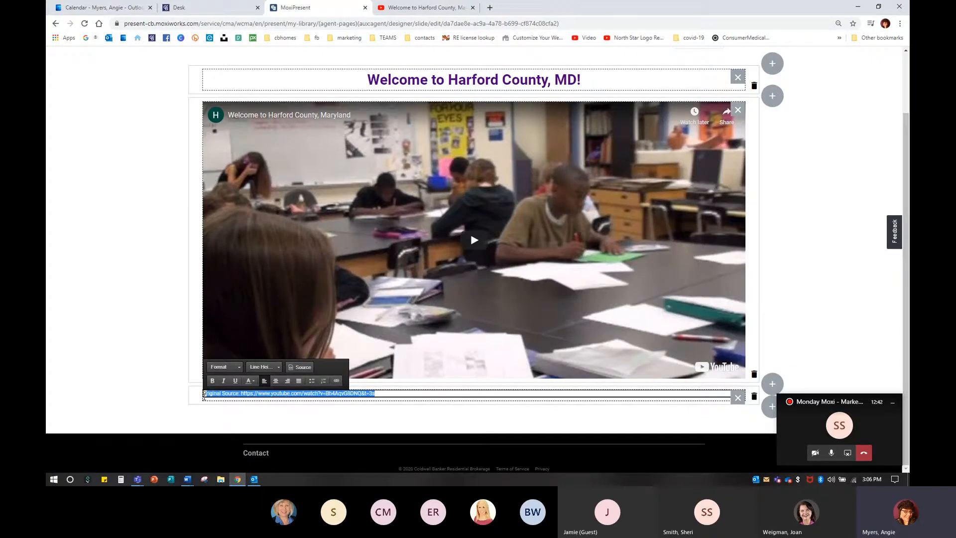
left_click(225, 372)
left_click(240, 371)
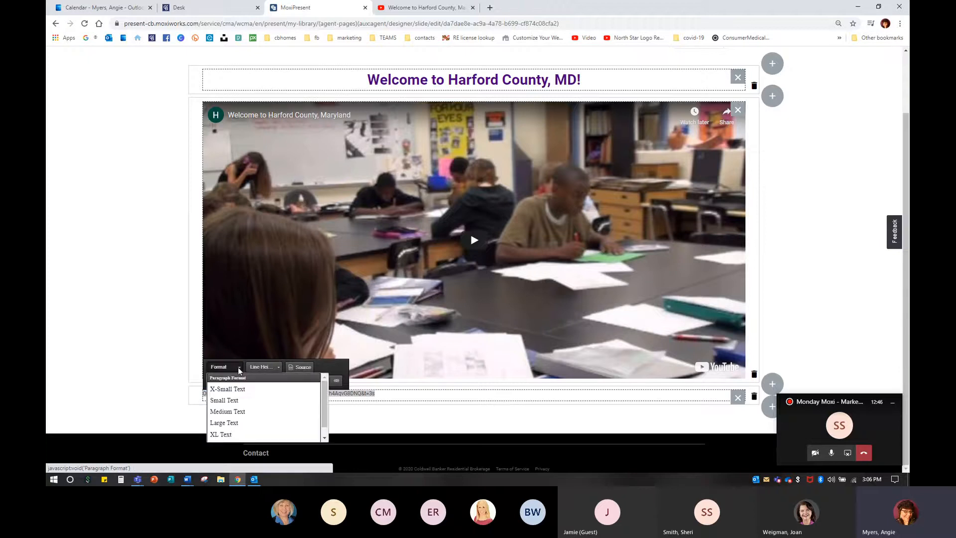
left_click(237, 424)
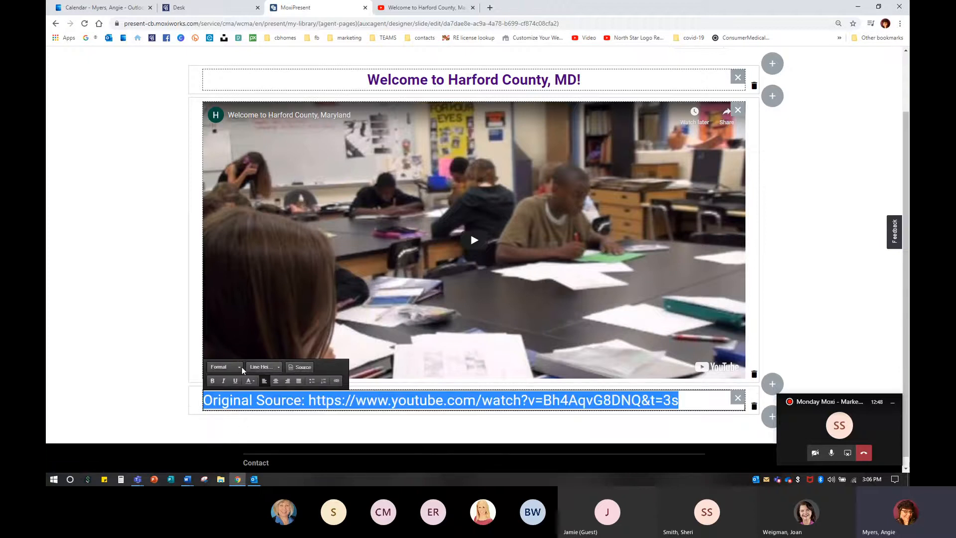
left_click(224, 367)
left_click(233, 411)
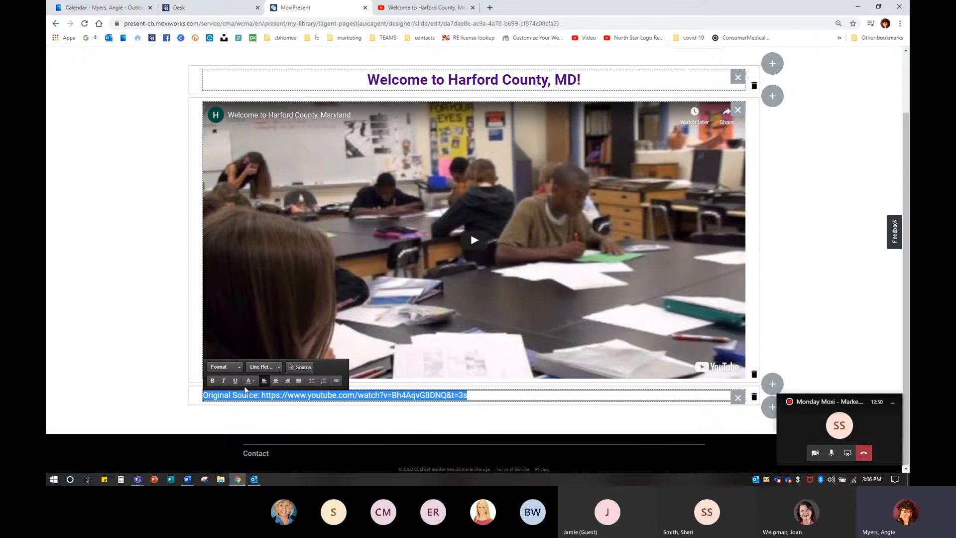
left_click(277, 381)
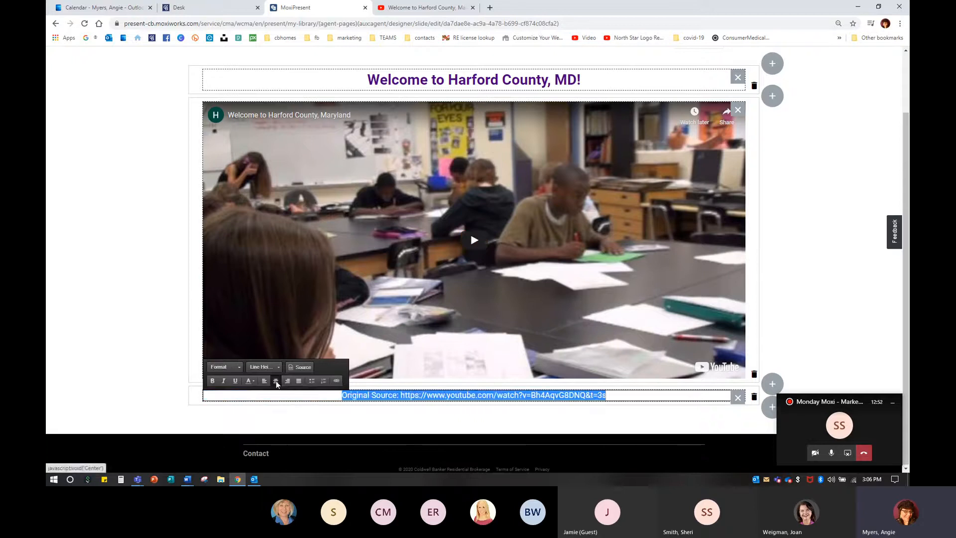
left_click(661, 405)
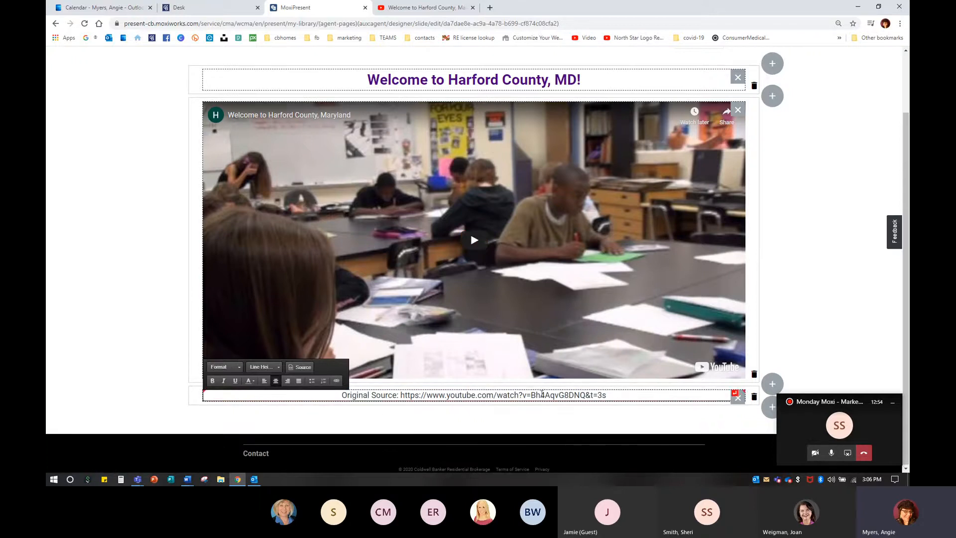
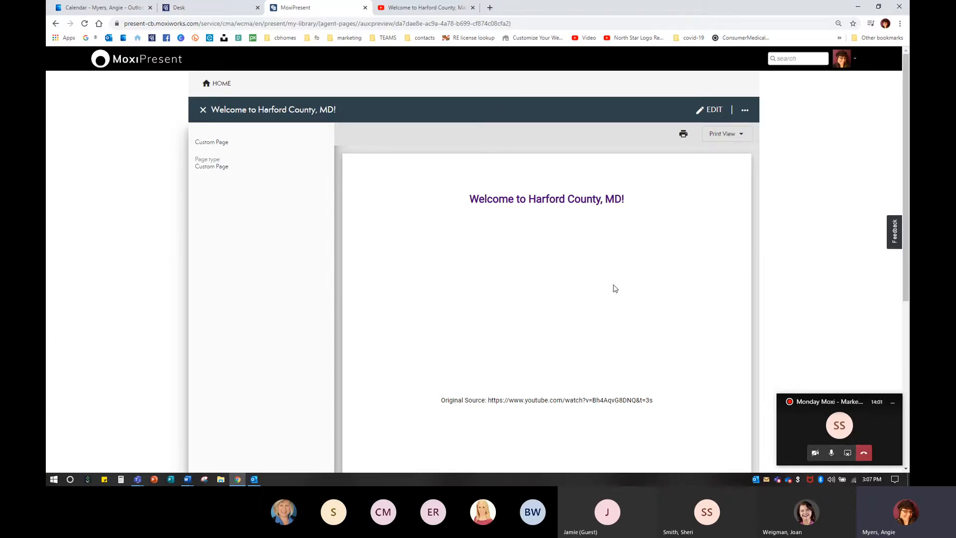
Step: Close the Welcome to Harford County, MD! preview and open the Joppatowne Marina page for editing
left_click(203, 110)
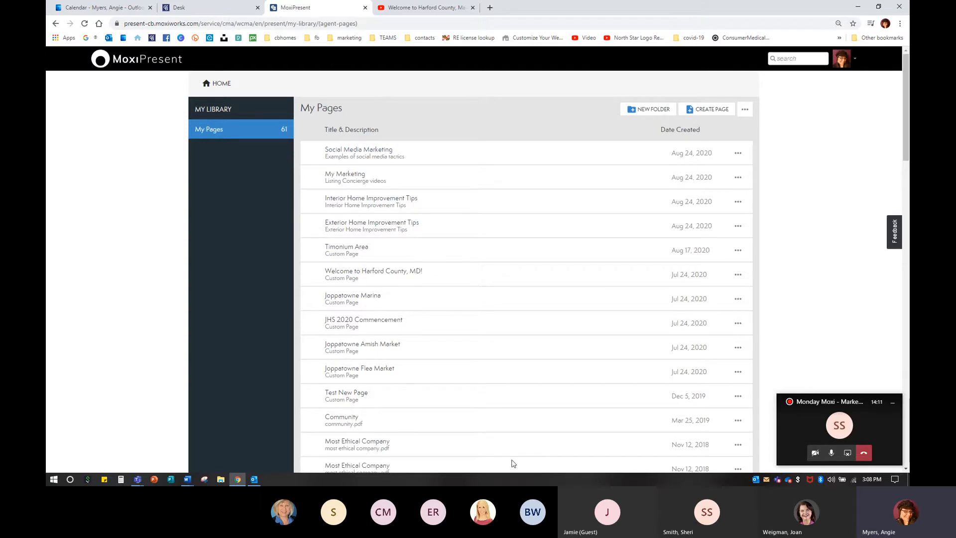
left_click(738, 301)
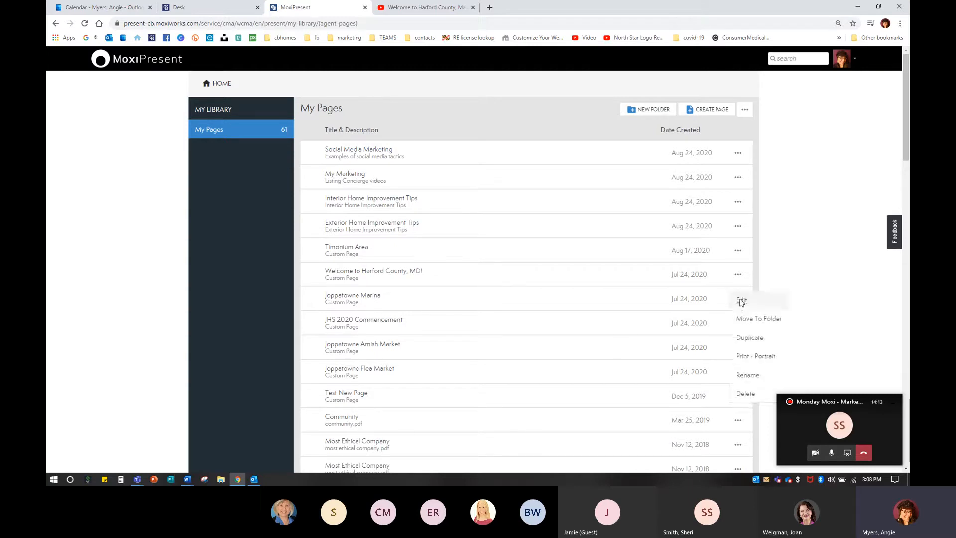
left_click(741, 301)
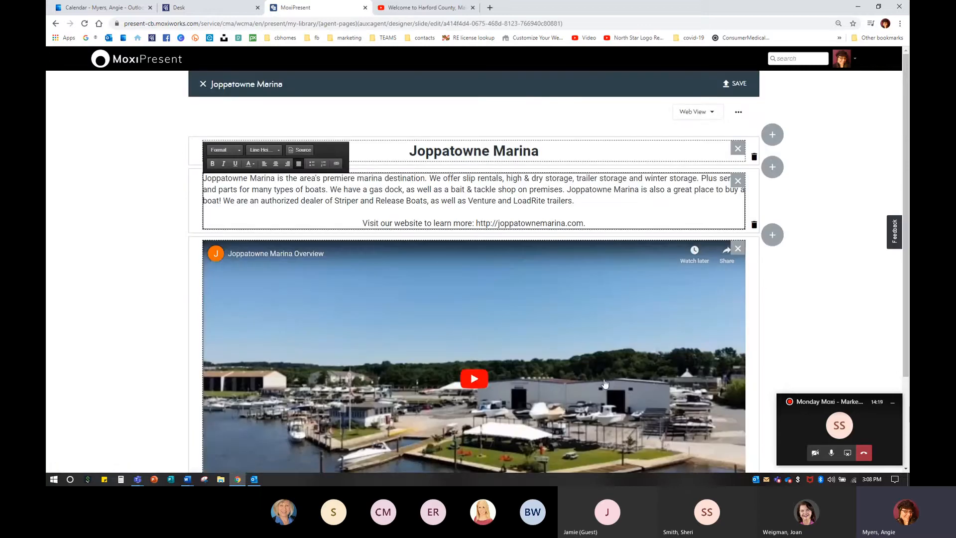
Step: Add a new row with a single module below the Joppatowne Marina video
scroll(583, 340, "down", 3)
scroll(606, 384, "up", 3)
scroll(596, 336, "down", 3)
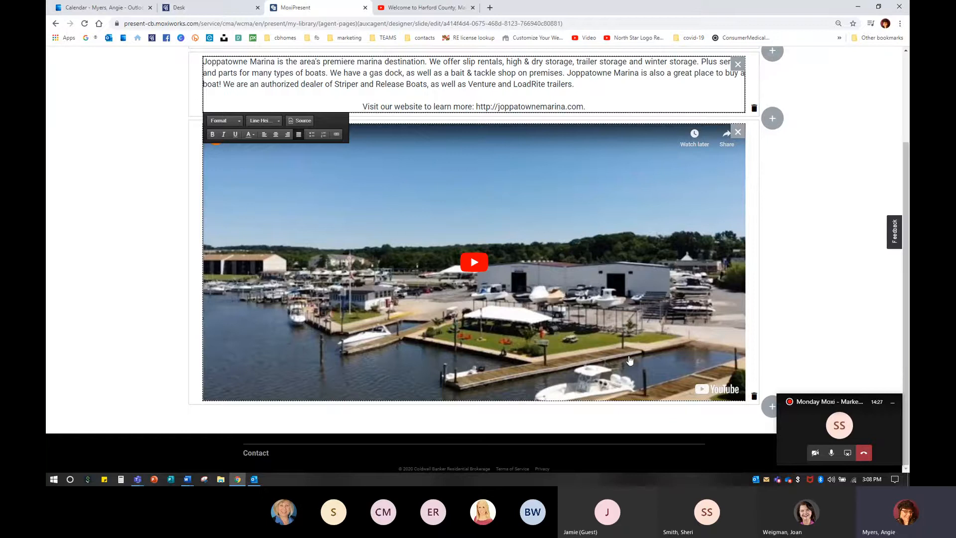
left_click(772, 406)
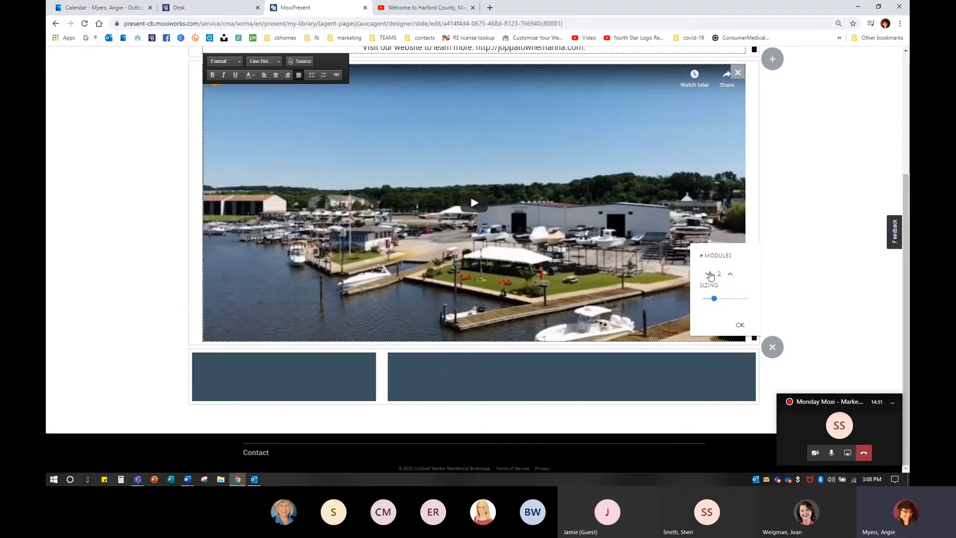
left_click(709, 275)
left_click(740, 325)
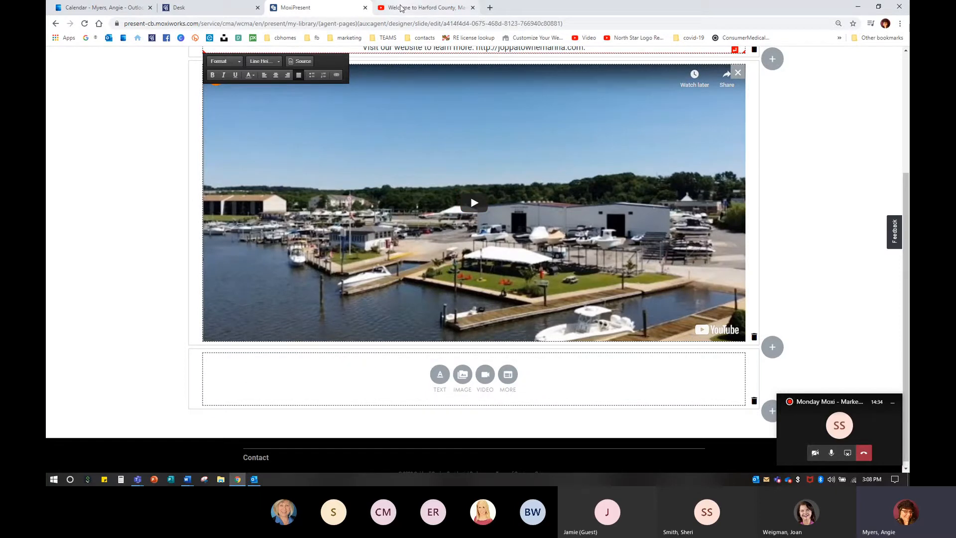
Step: Switch to the YouTube tab and search for joppatowne marina
left_click(402, 7)
triple_click(428, 58)
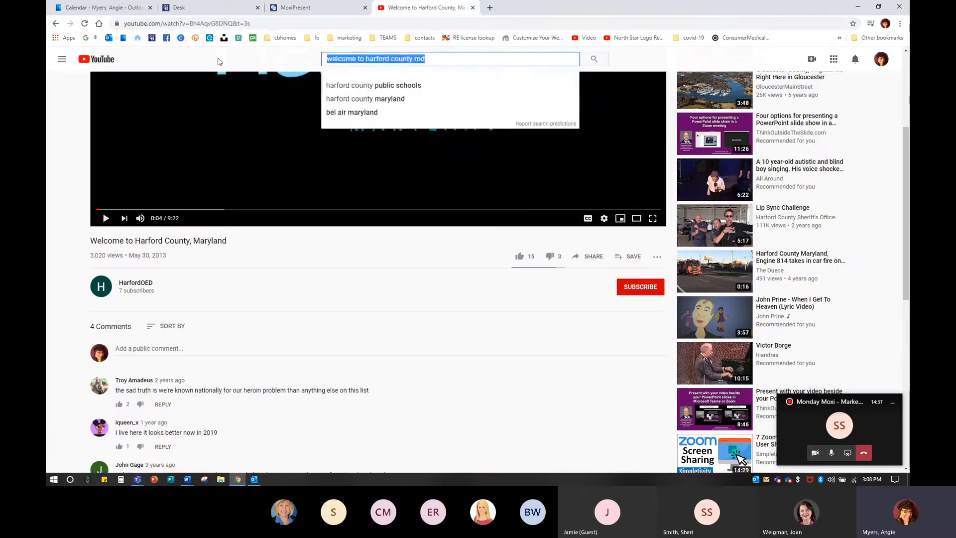
type("joppatowne marina")
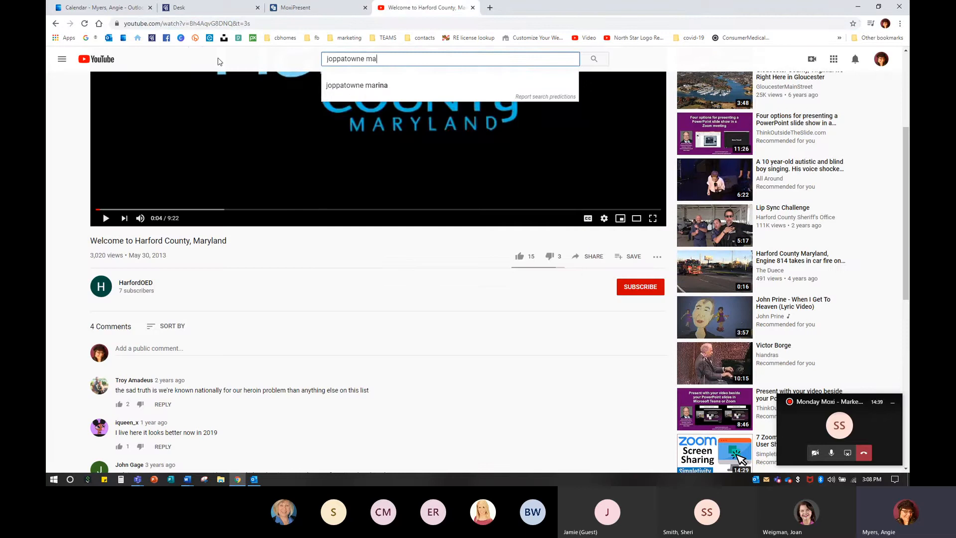
key("Return")
Step: Open the Joppatowne Marina Overview video and copy its page URL
mouse_move(299, 345)
scroll(299, 345, "down", 3)
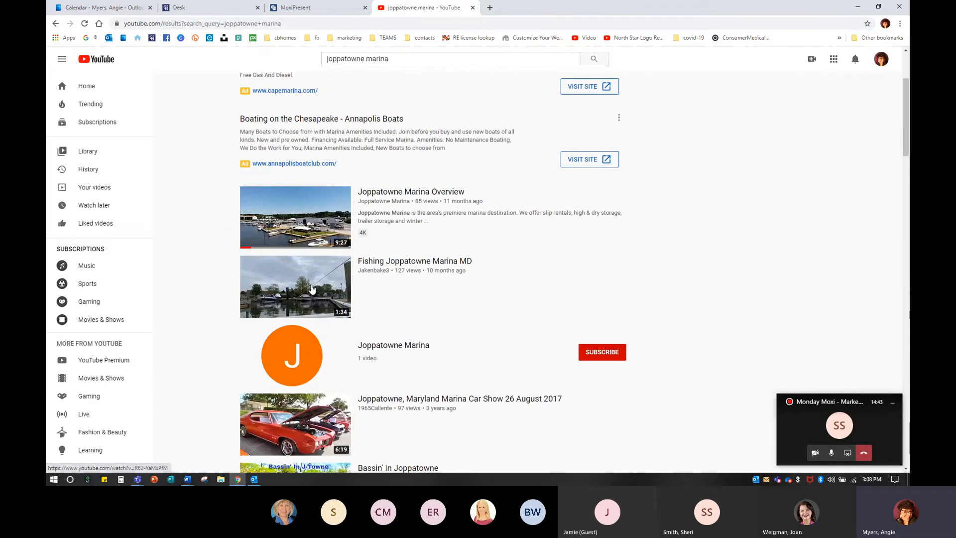
left_click(406, 196)
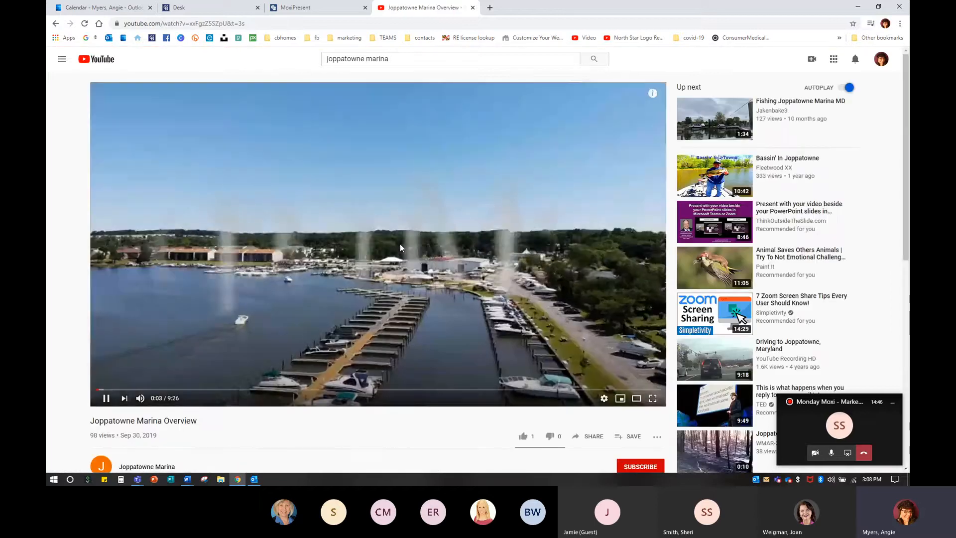
left_click(399, 244)
scroll(448, 369, "down", 3)
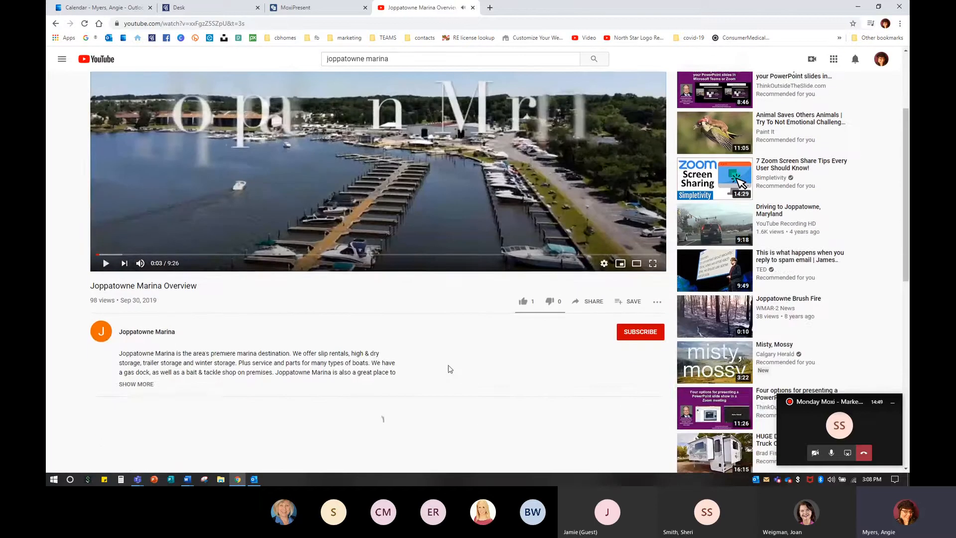
scroll(227, 384, "up", 3)
left_click(232, 24)
right_click(233, 24)
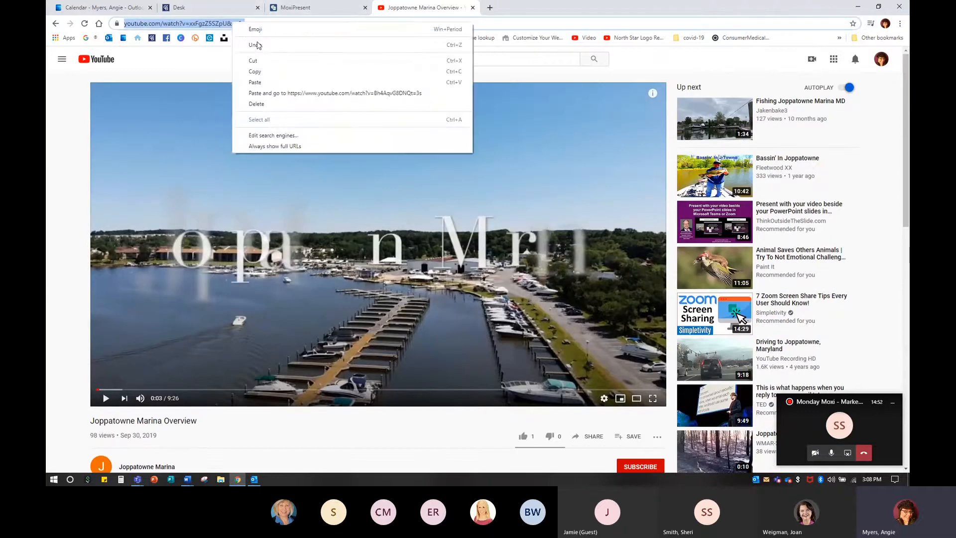
left_click(258, 73)
Step: Return to the page editor, add a text module in the new row, and enter Original Source: with the pasted video URL
left_click(321, 8)
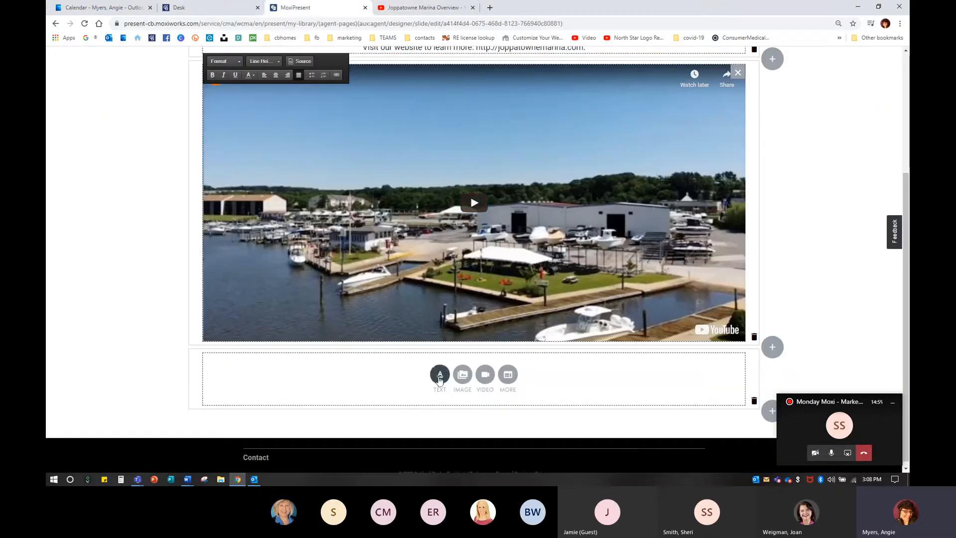
left_click(440, 379)
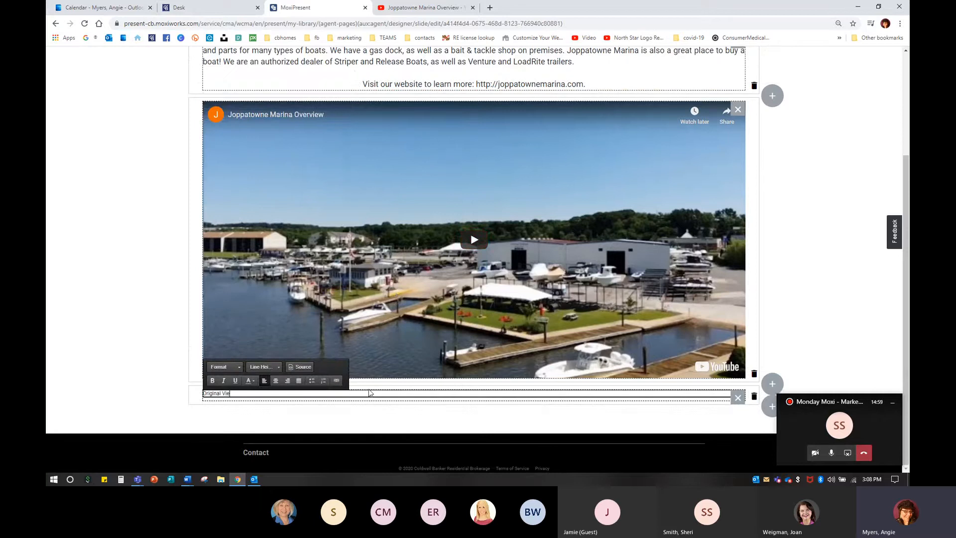
key("BackSpace")
key("BackSpace")
key("BackSpace")
key("ctrl+v")
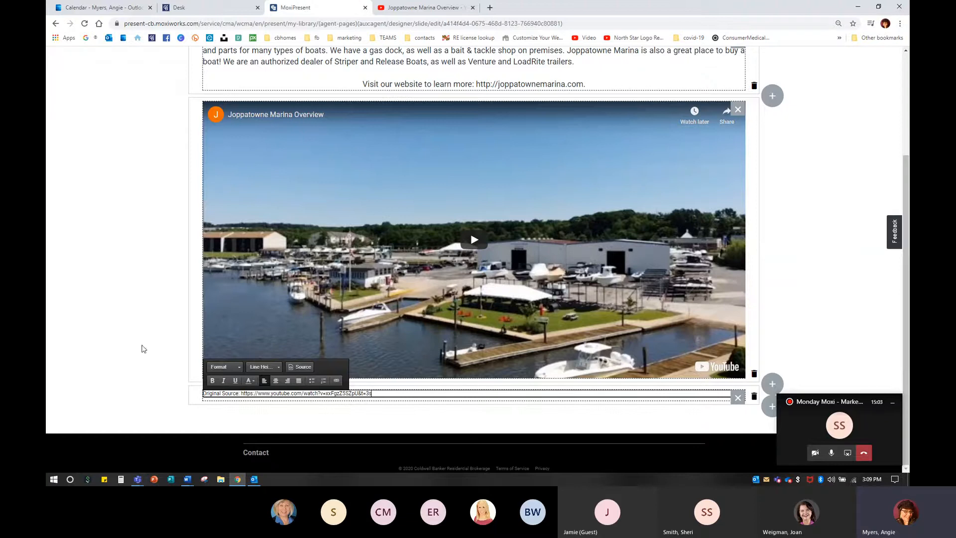
Step: Format the source line as Medium Text and center it
left_click(223, 368)
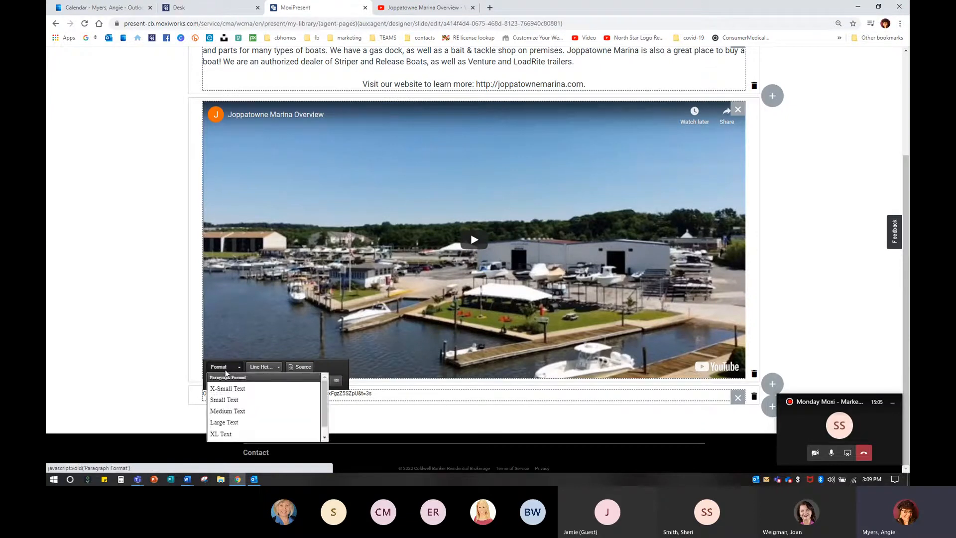
left_click(227, 401)
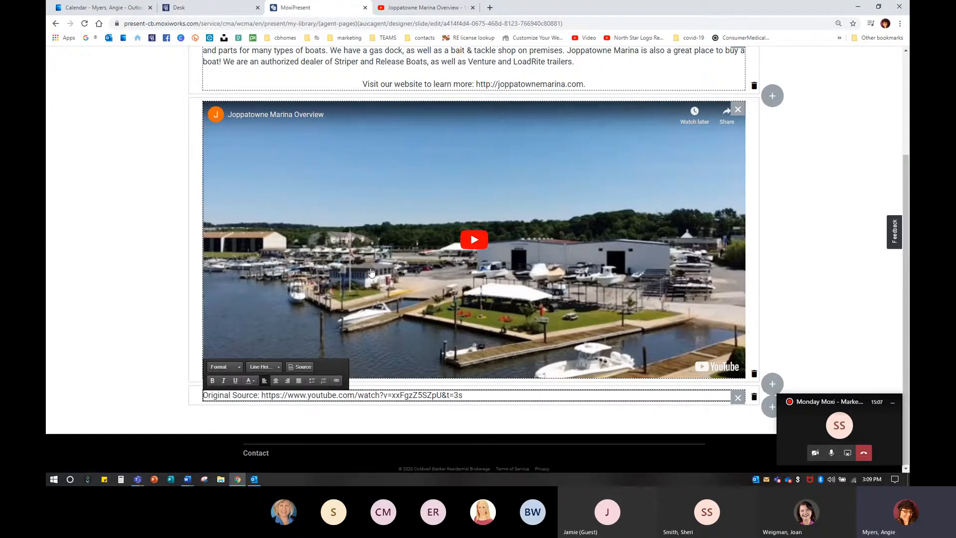
left_click(277, 381)
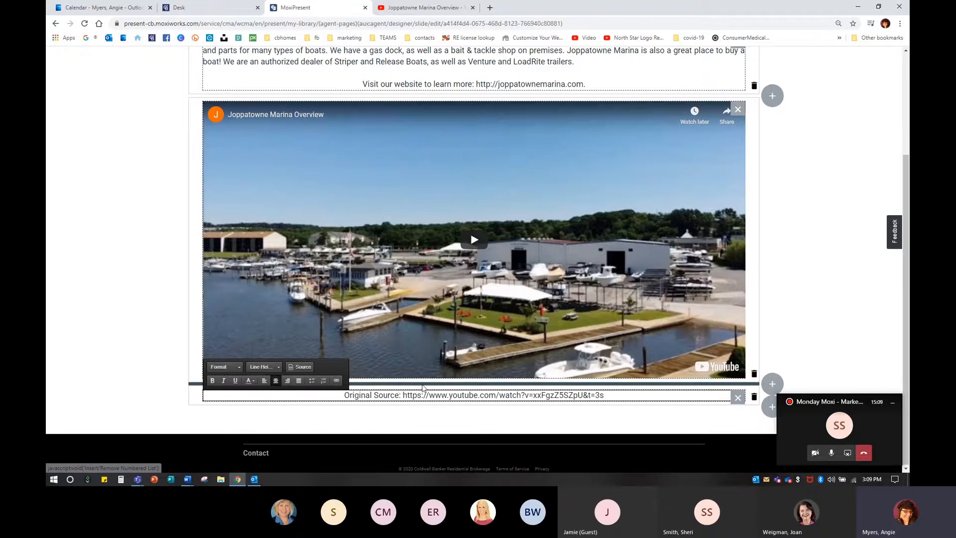
left_click(829, 241)
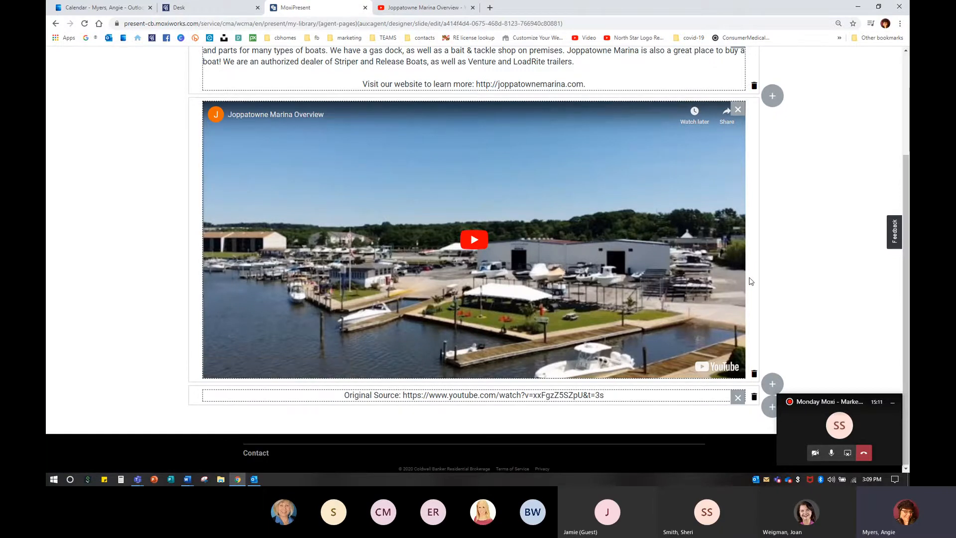
Step: Save the Joppatowne Marina page, close the editor, and return to the MoxiPresent home
scroll(798, 279, "up", 3)
left_click(738, 88)
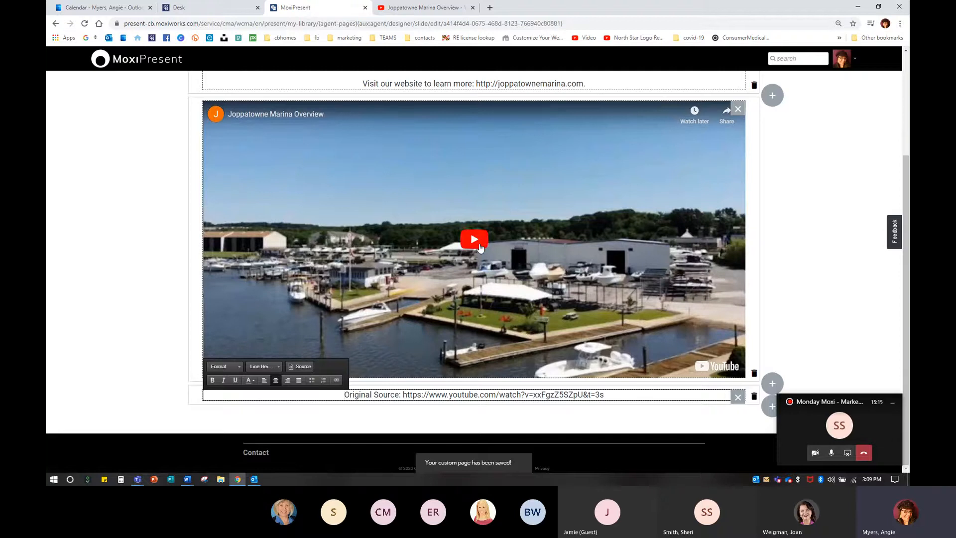
scroll(455, 345, "up", 3)
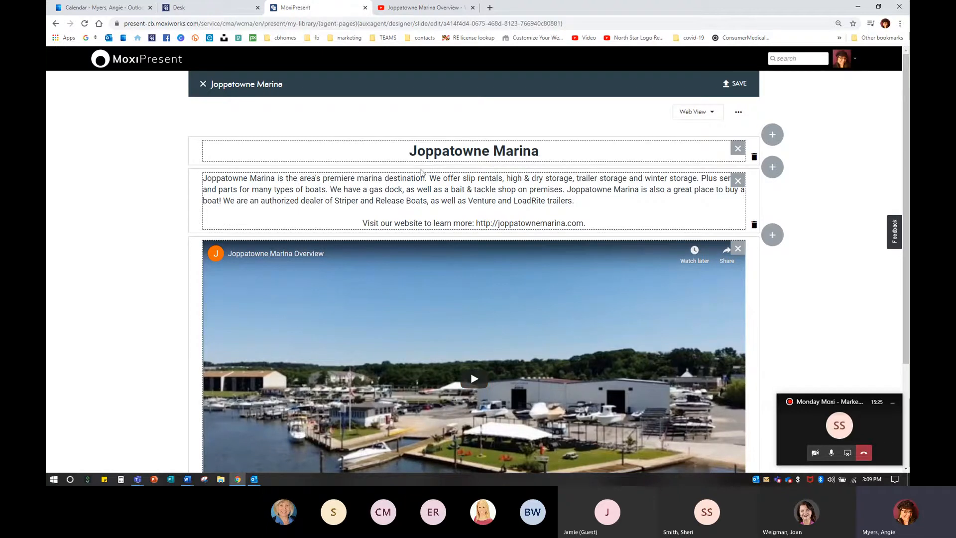
left_click(203, 83)
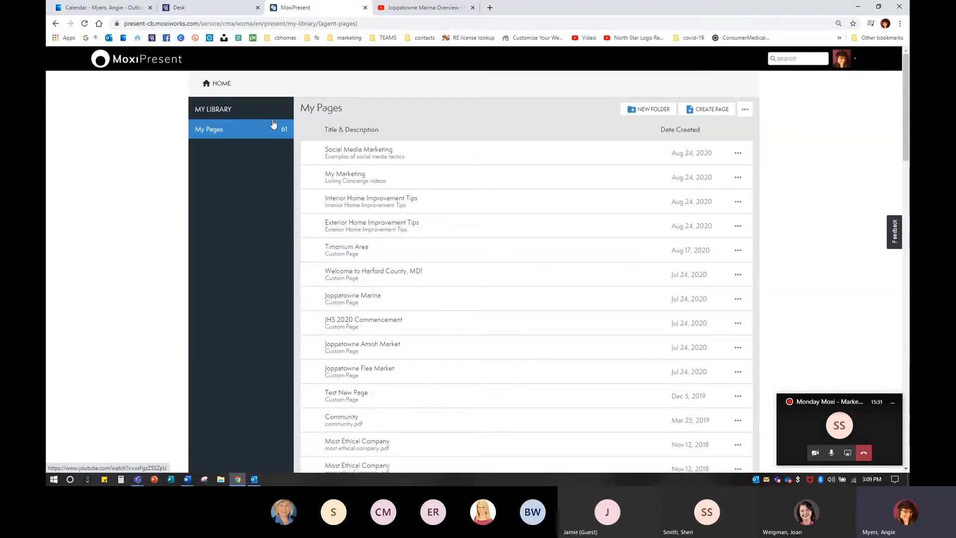
left_click(215, 83)
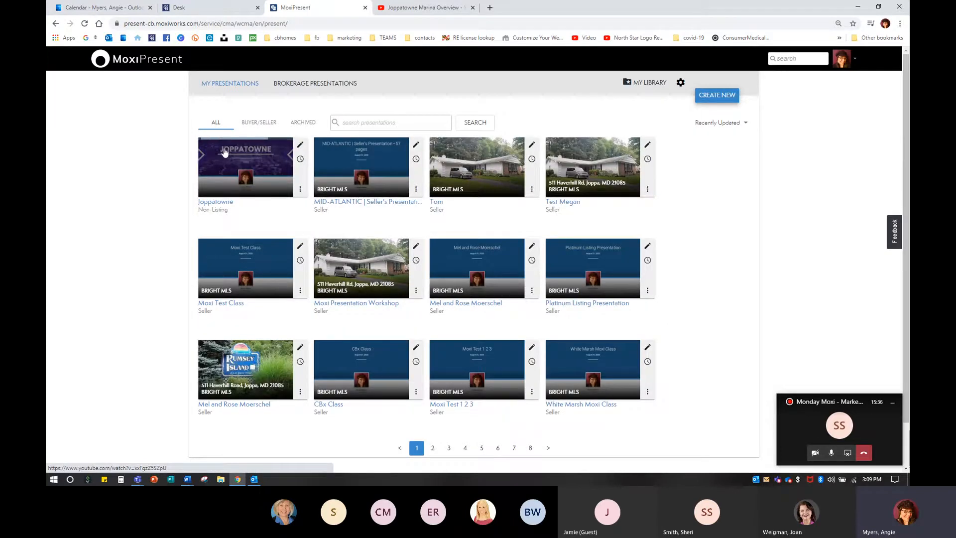
Step: Create a new Non-Listing presentation with No Template, prepared for Community
left_click(724, 98)
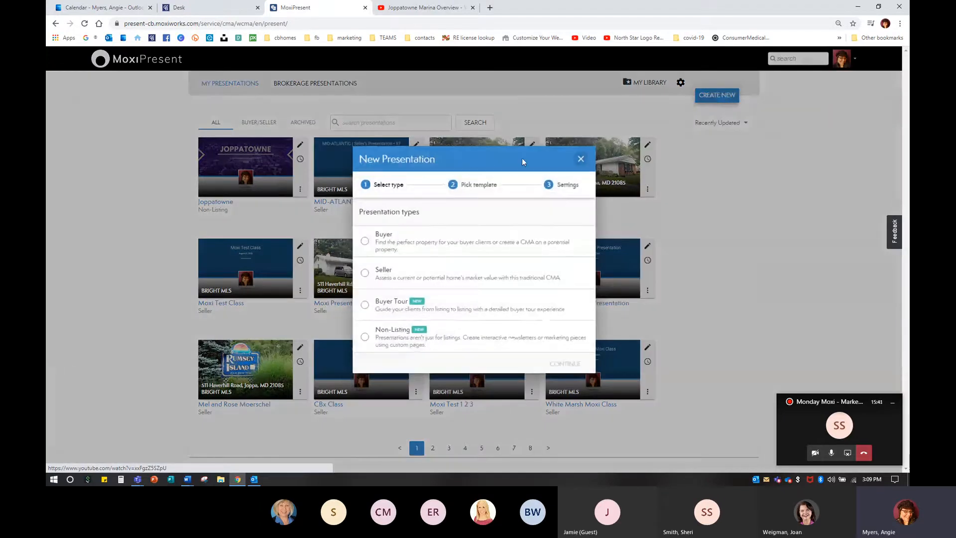
left_click(365, 338)
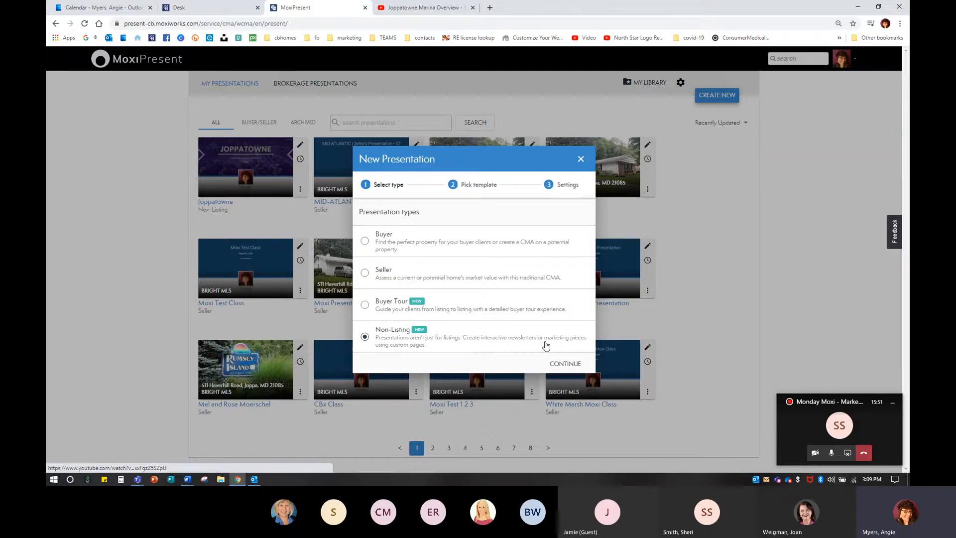
left_click(563, 362)
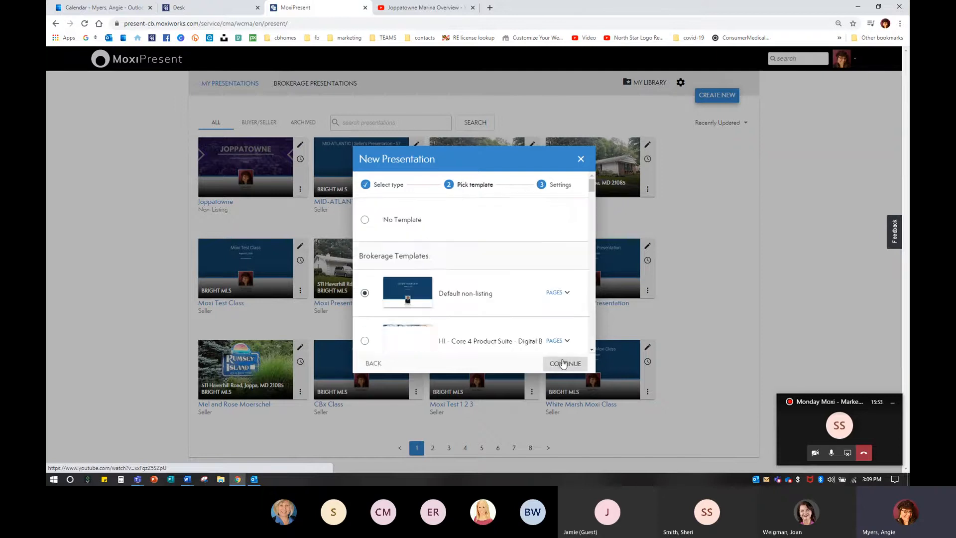
left_click(365, 221)
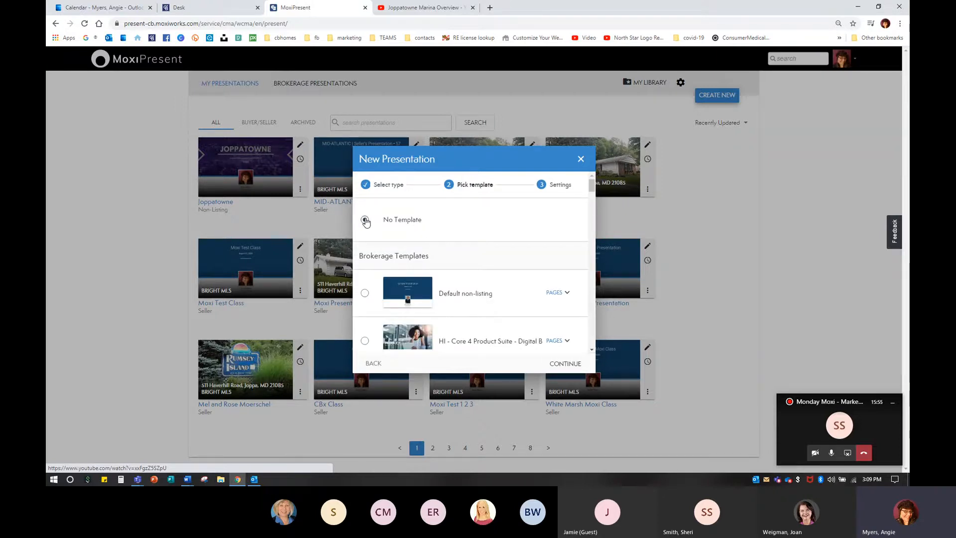
left_click(565, 364)
left_click(468, 221)
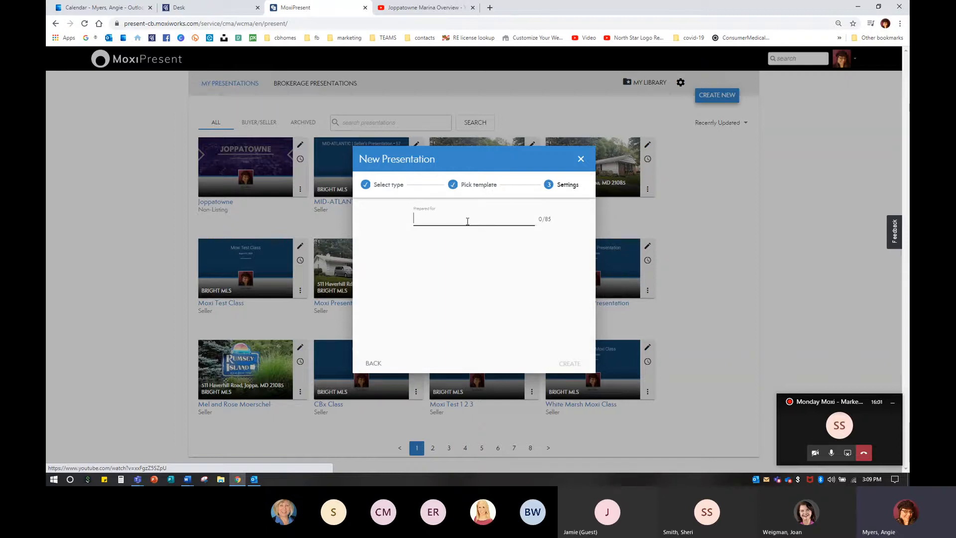
type("Community P")
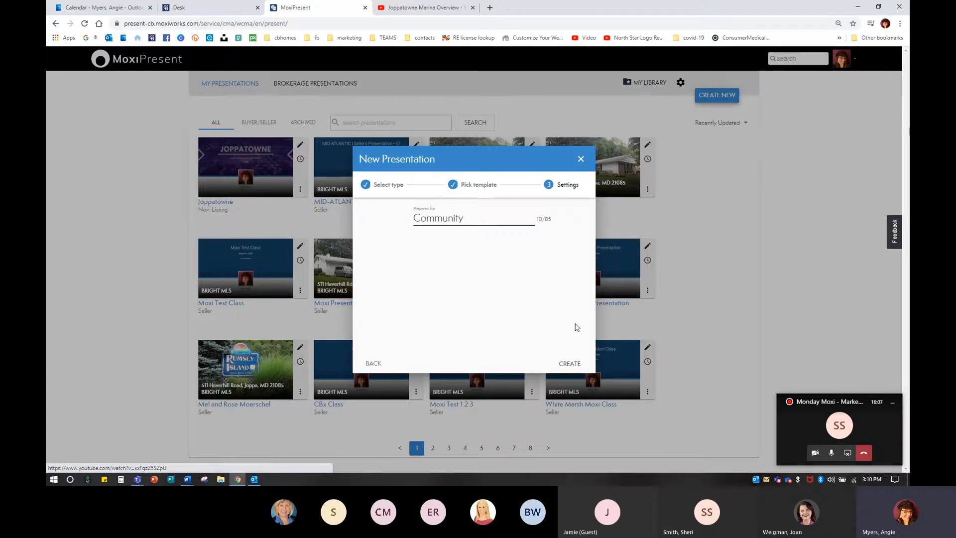
left_click(569, 363)
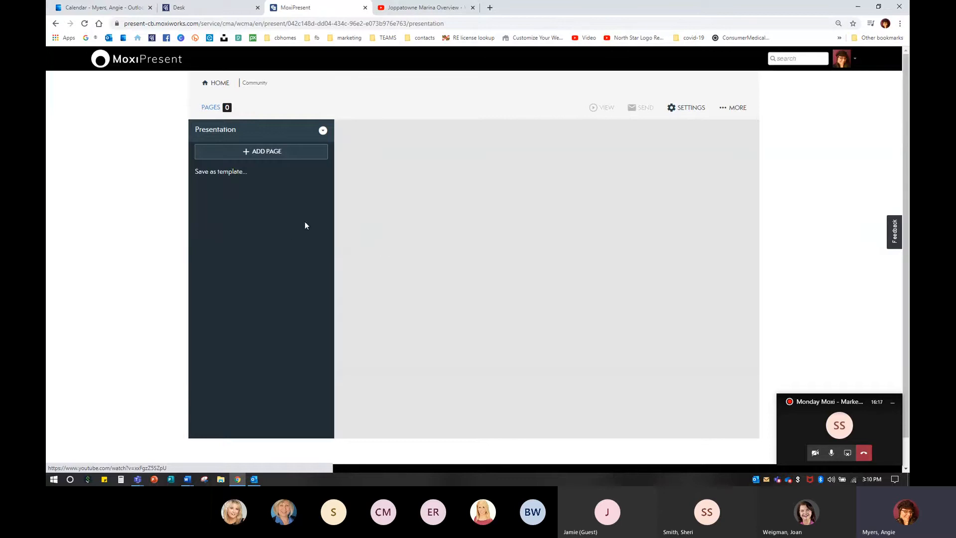
Step: Return to the presentations list and delete the Community presentation
left_click(246, 152)
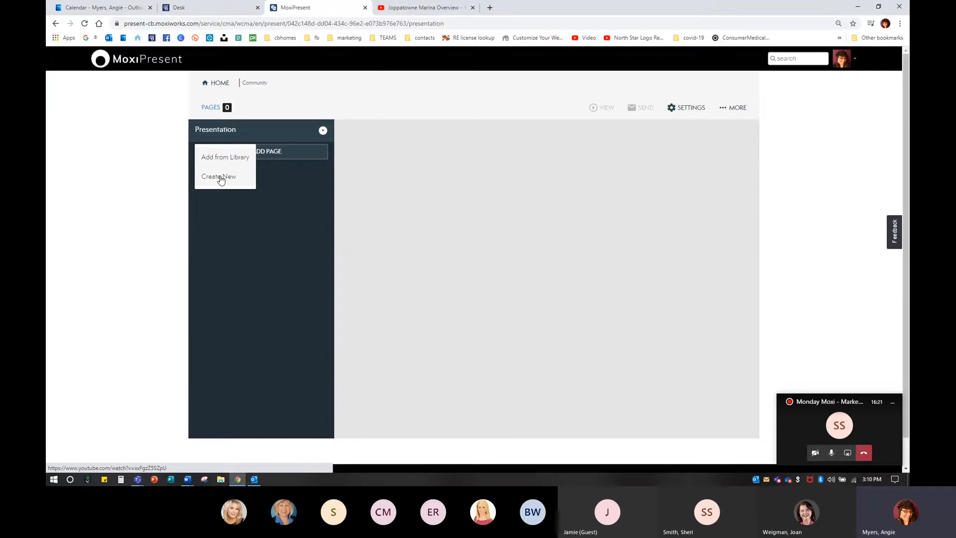
left_click(217, 87)
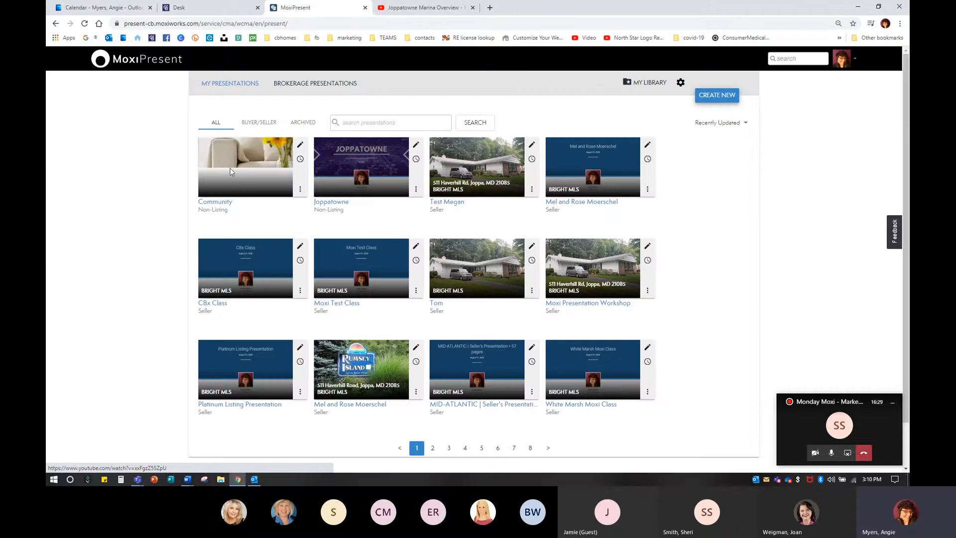
left_click(300, 189)
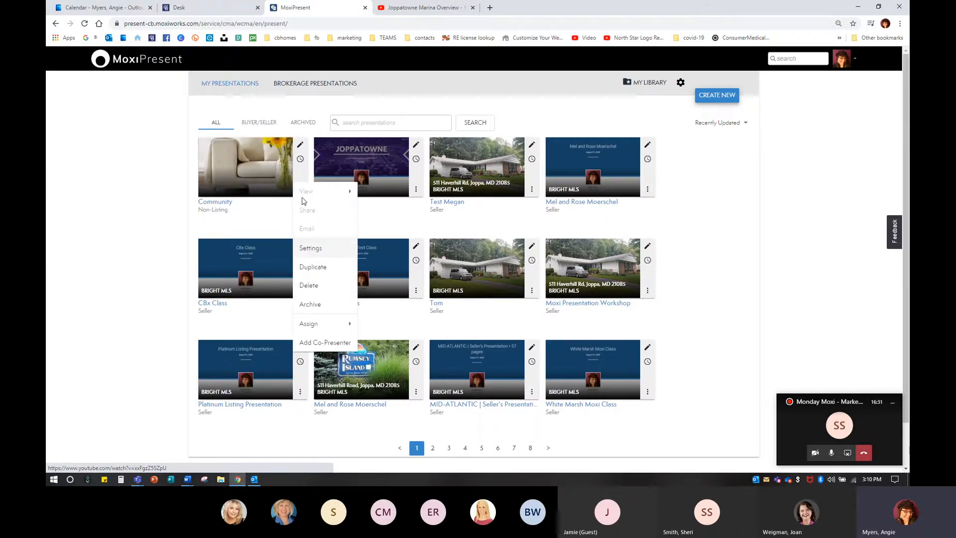
left_click(310, 283)
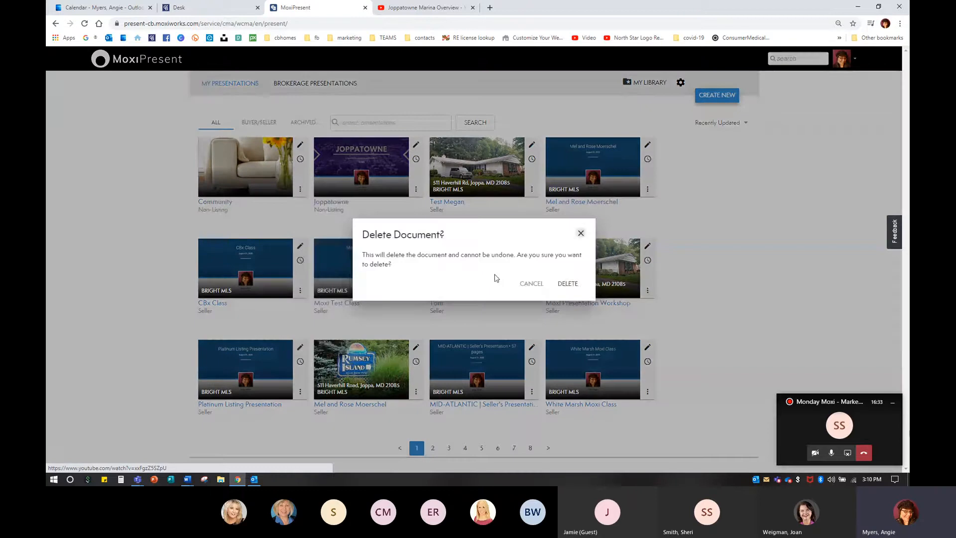
left_click(568, 283)
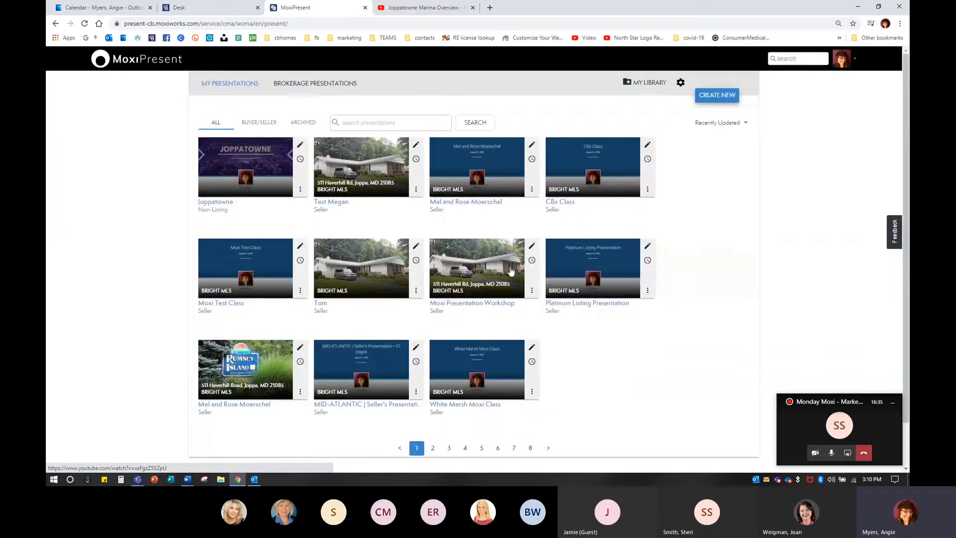
Step: Create another Non-Listing presentation with No Template, prepared for Community
left_click(728, 98)
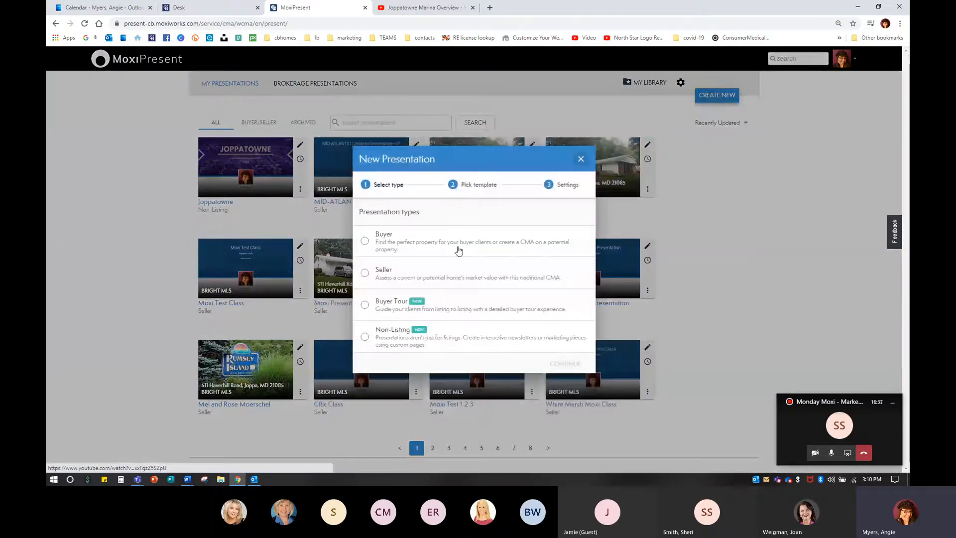
left_click(364, 339)
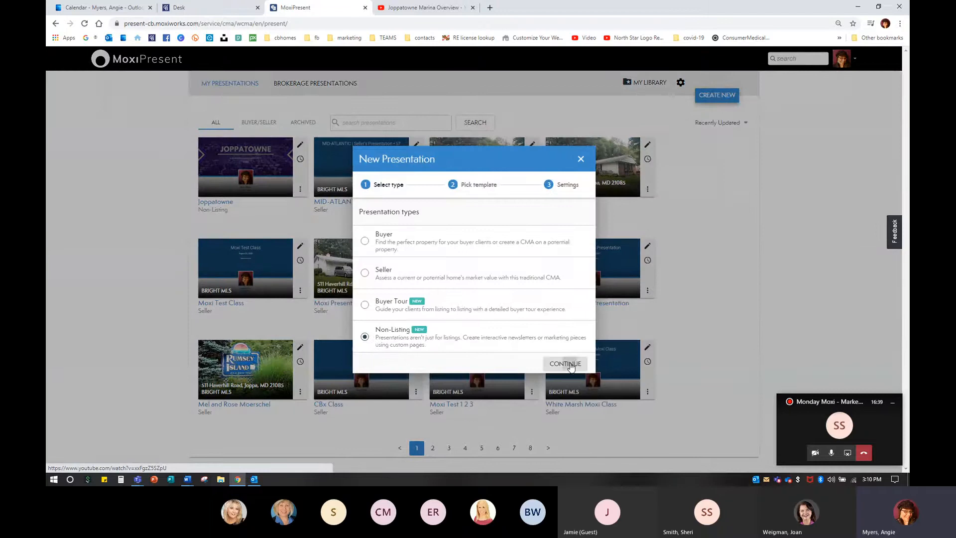
left_click(562, 363)
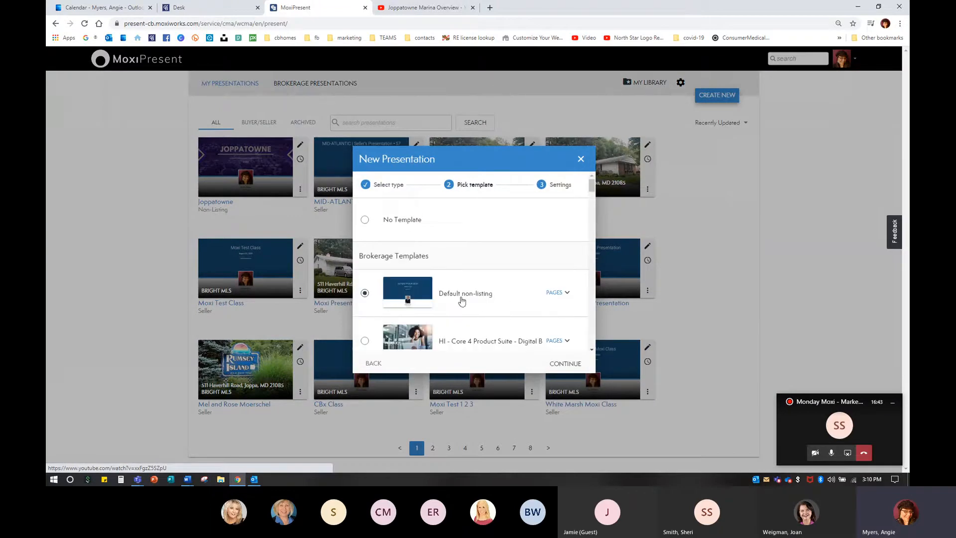
left_click(566, 363)
left_click(449, 212)
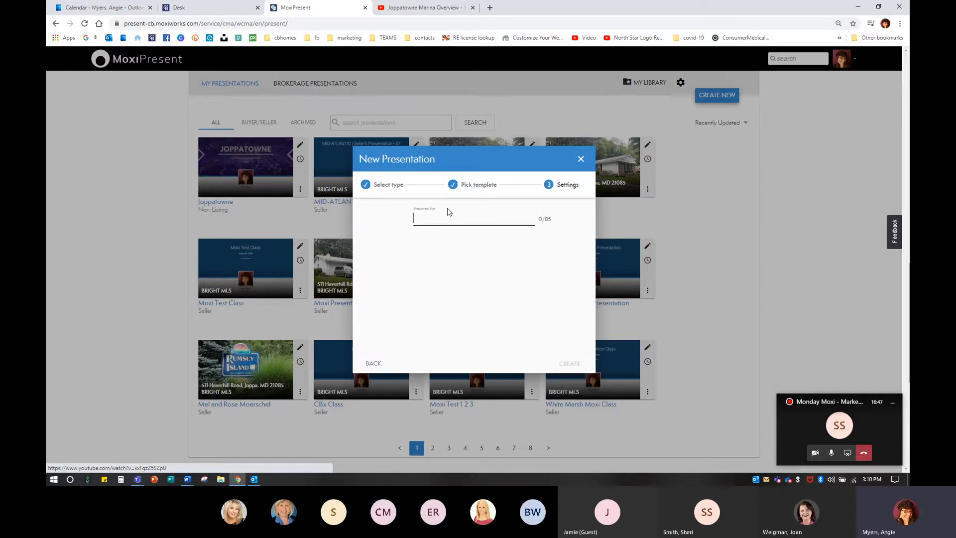
type("Community")
left_click(567, 363)
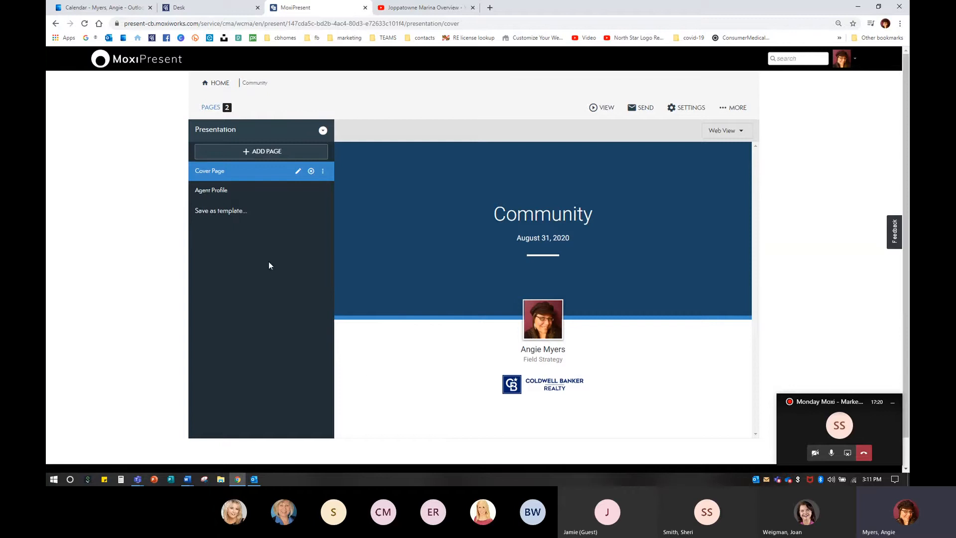
Step: Look over the Agent Profile page and then the Cover Page of the new presentation
left_click(210, 193)
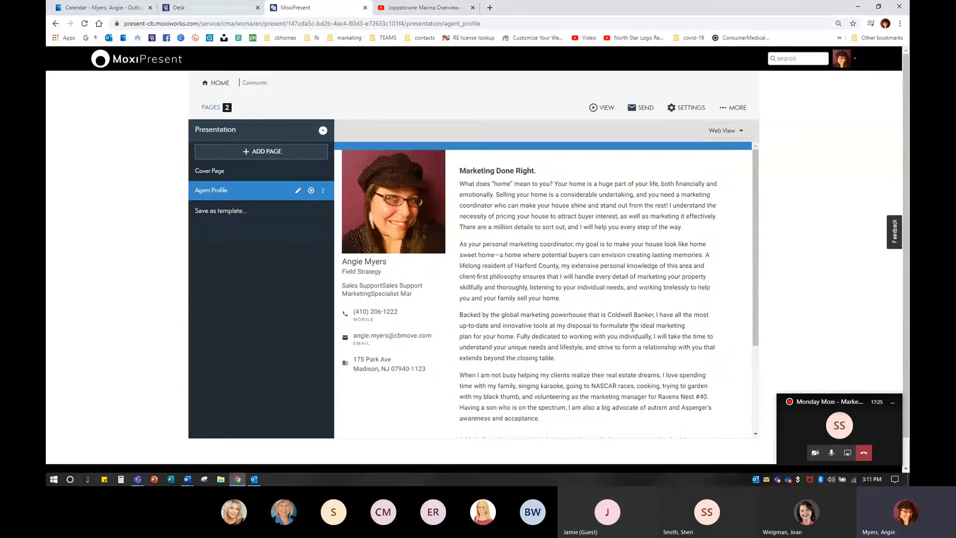
left_click(226, 176)
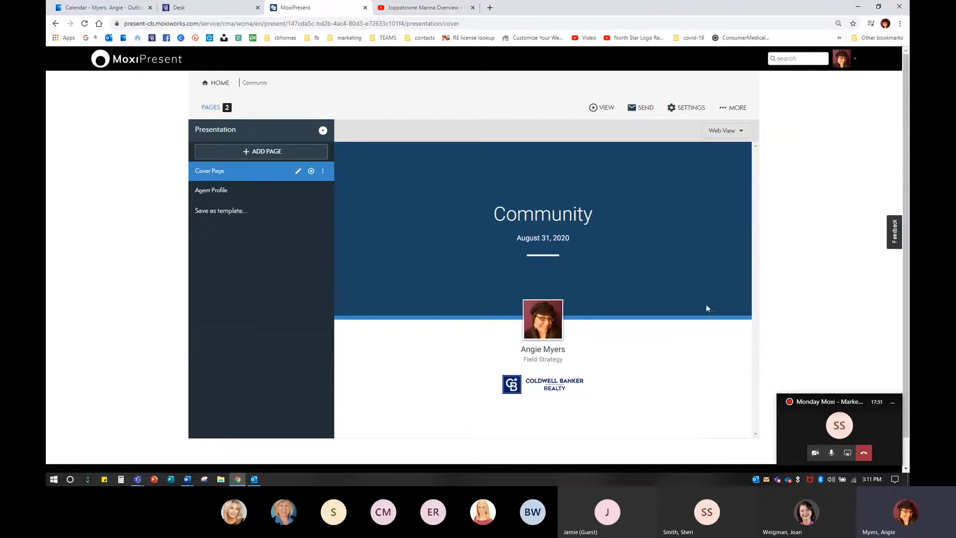
left_click(876, 427)
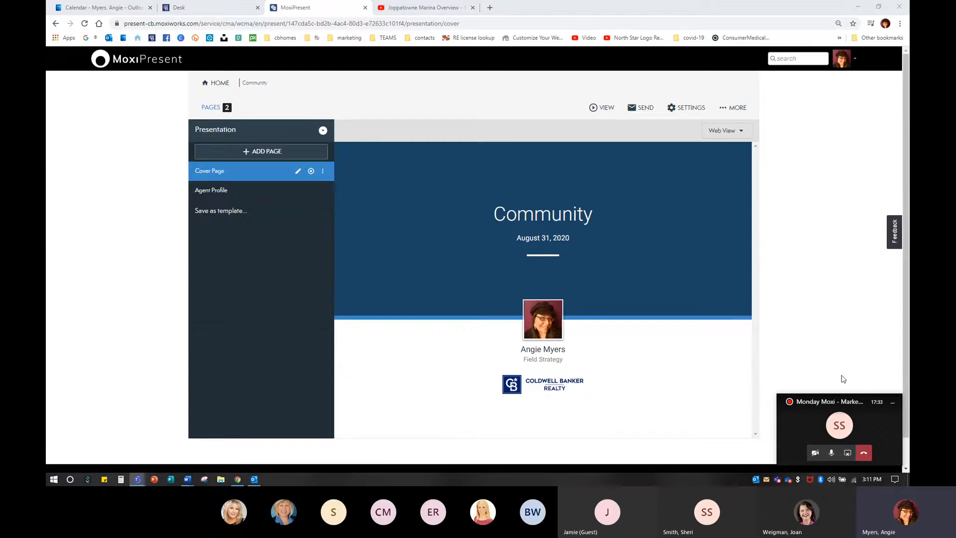
left_click_drag(872, 404, 143, 396)
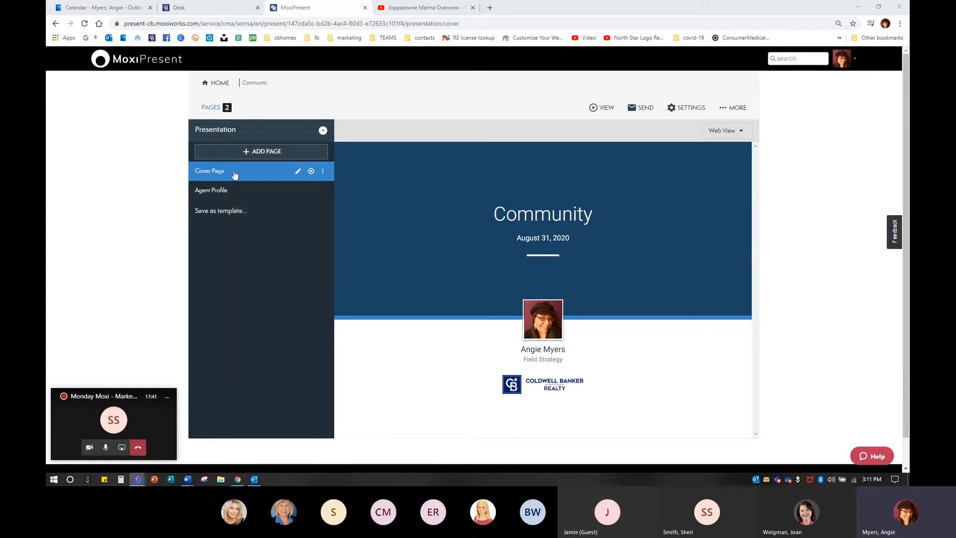
Step: Open the Cover Page settings and set the cover title to Community
left_click(300, 174)
key("ctrl")
key("ctrl")
key("ctrl")
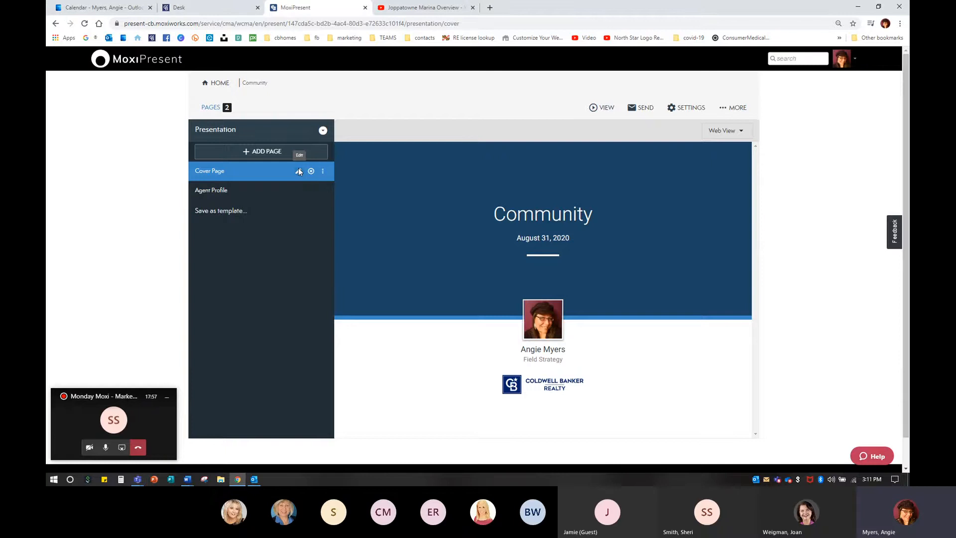
left_click(298, 171)
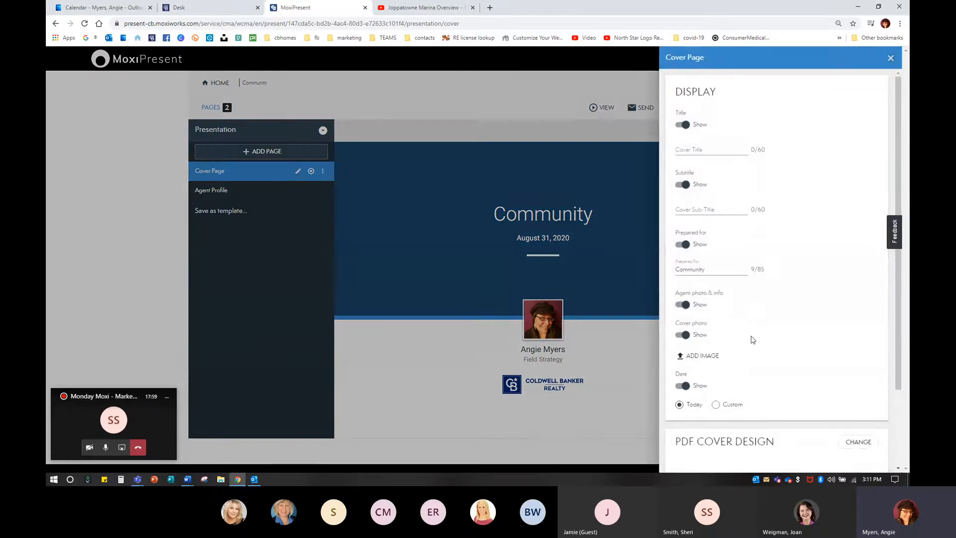
scroll(764, 290, "down", 2)
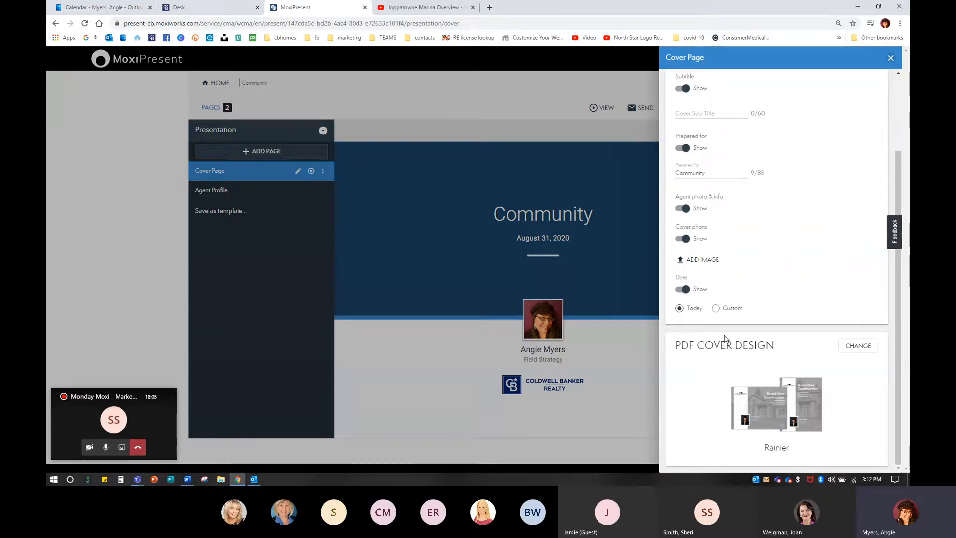
key("ctrl")
key("ctrl")
scroll(774, 315, "up", 2)
key("ctrl")
key("ctrl")
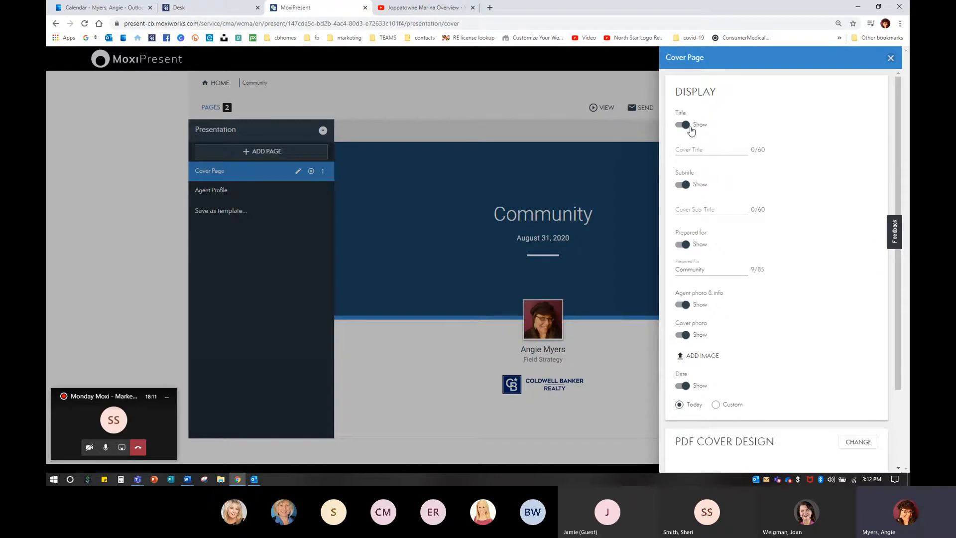
left_click(692, 149)
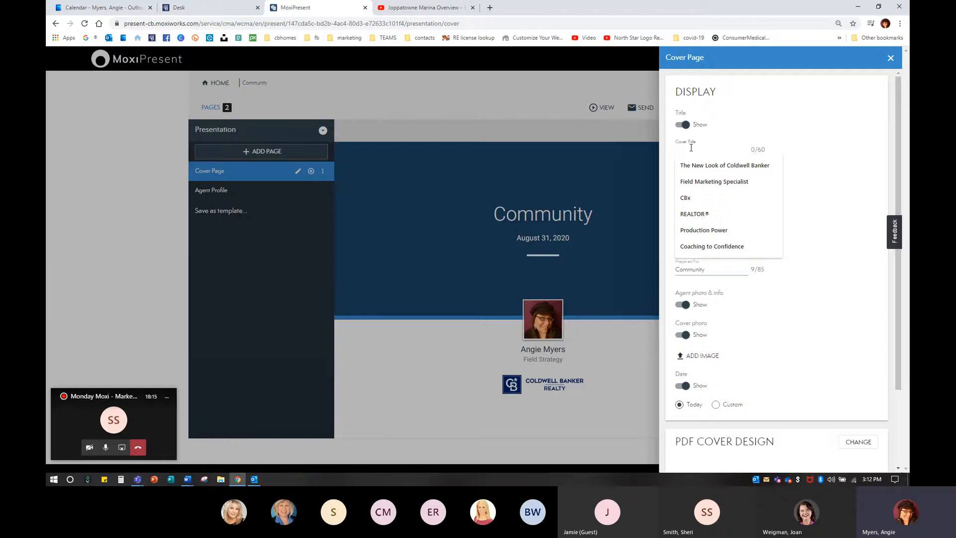
type("Community")
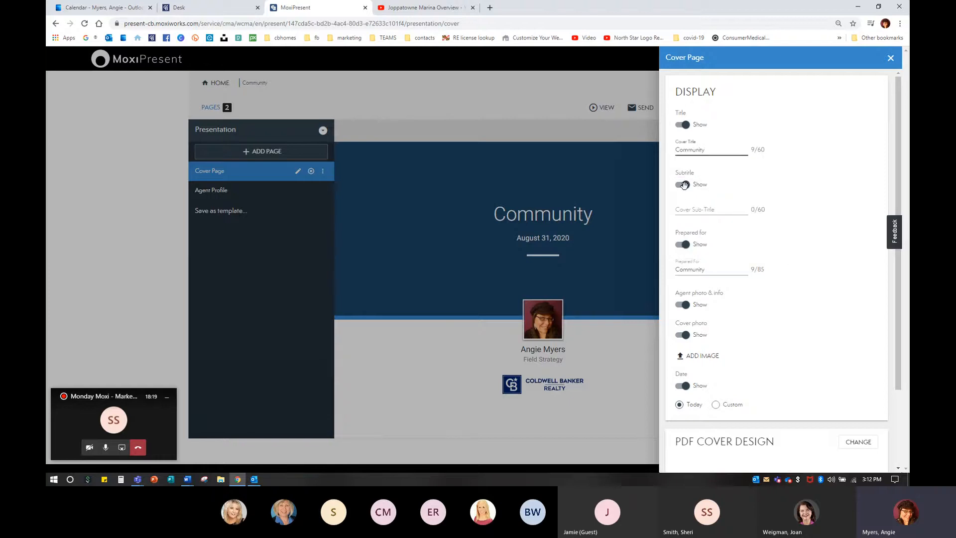
Step: Clear the Prepared For field on the Cover Page
key("ctrl")
key("ctrl")
key("ctrl")
left_click_drag(708, 271, 664, 271)
key("BackSpace")
Step: Change the PDF cover design to Pike
scroll(748, 274, "down", 2)
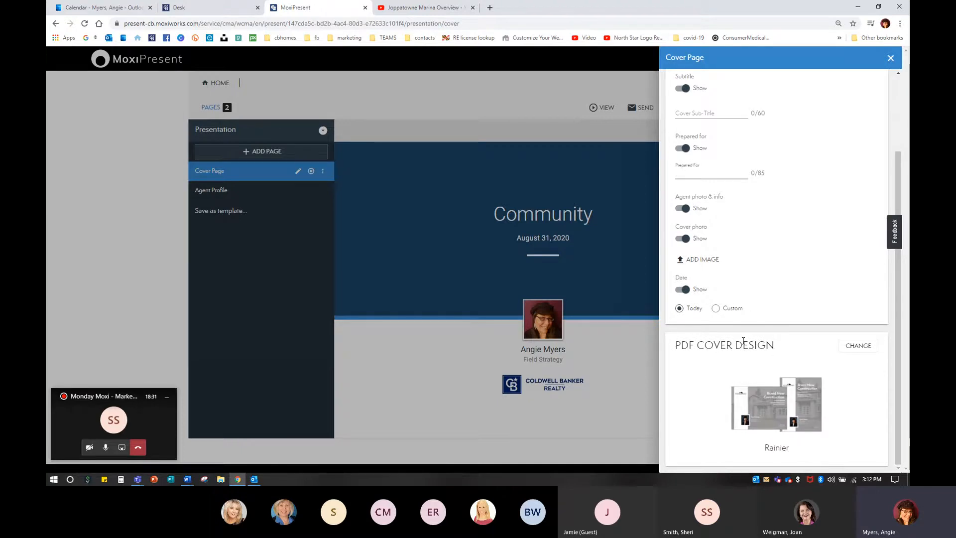
left_click(852, 344)
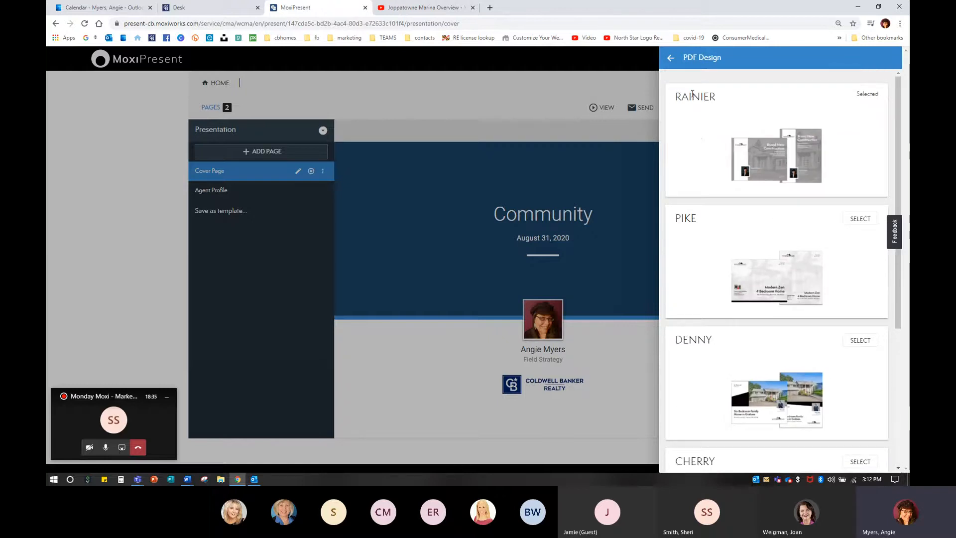
scroll(791, 243, "down", 2)
scroll(791, 245, "down", 3)
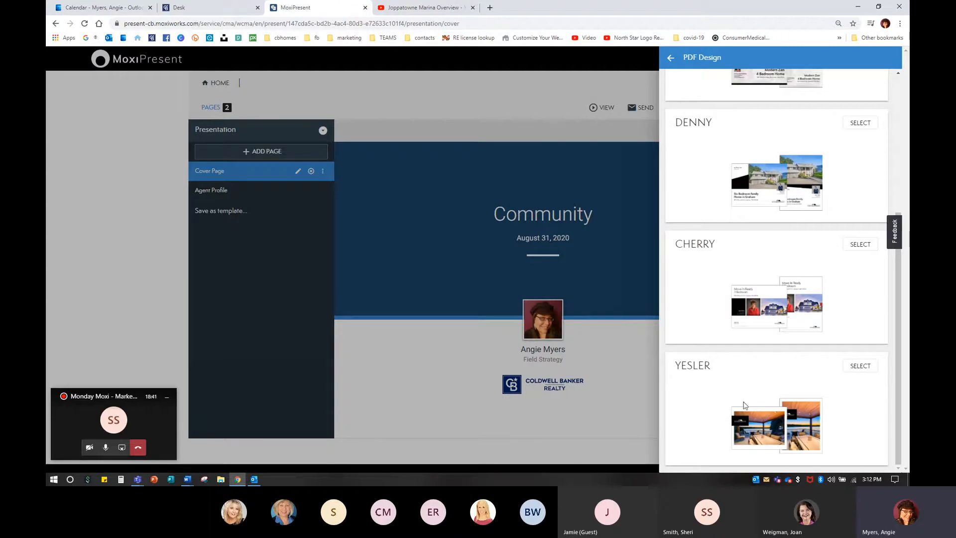
scroll(759, 295, "up", 4)
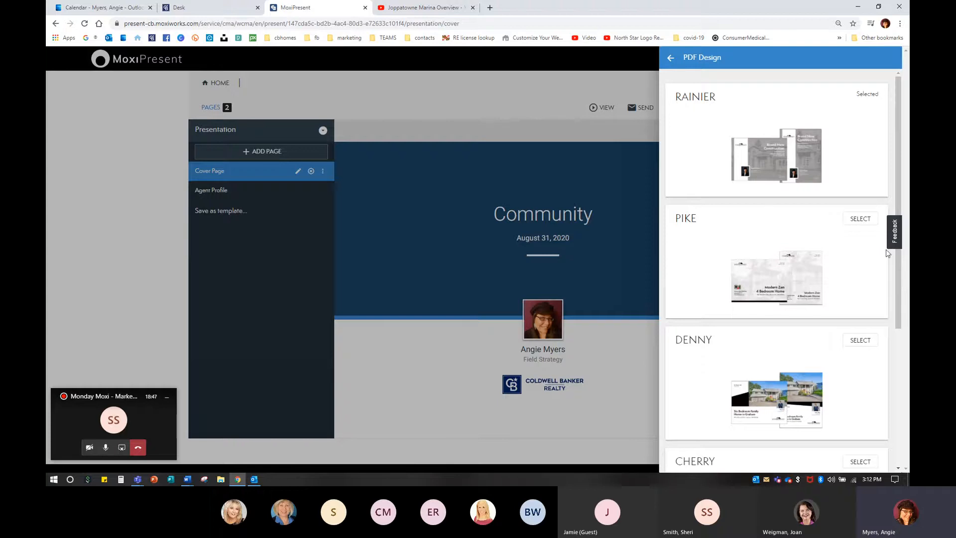
left_click(861, 219)
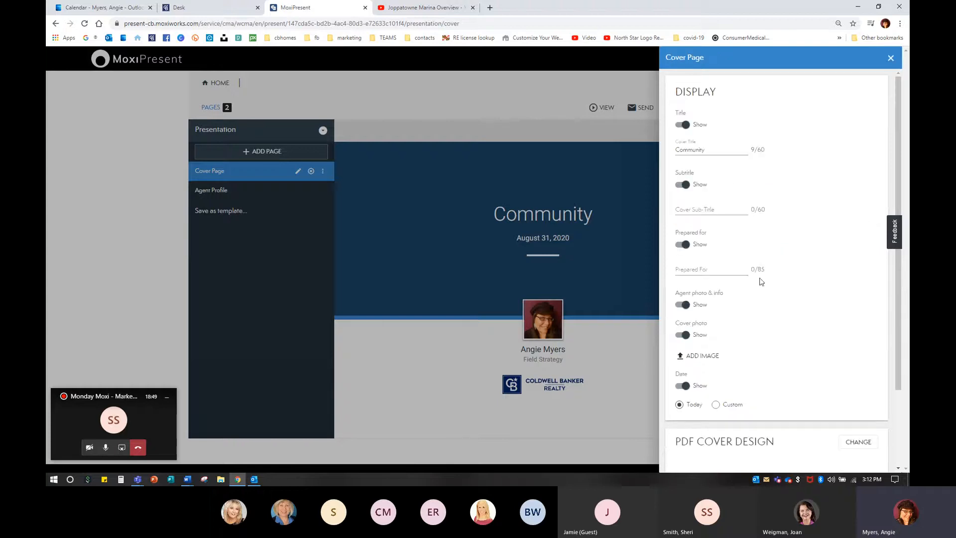
Step: Add the Joppatowne image from the image library as the cover photo and close the Cover Page settings
scroll(762, 324, "down", 2)
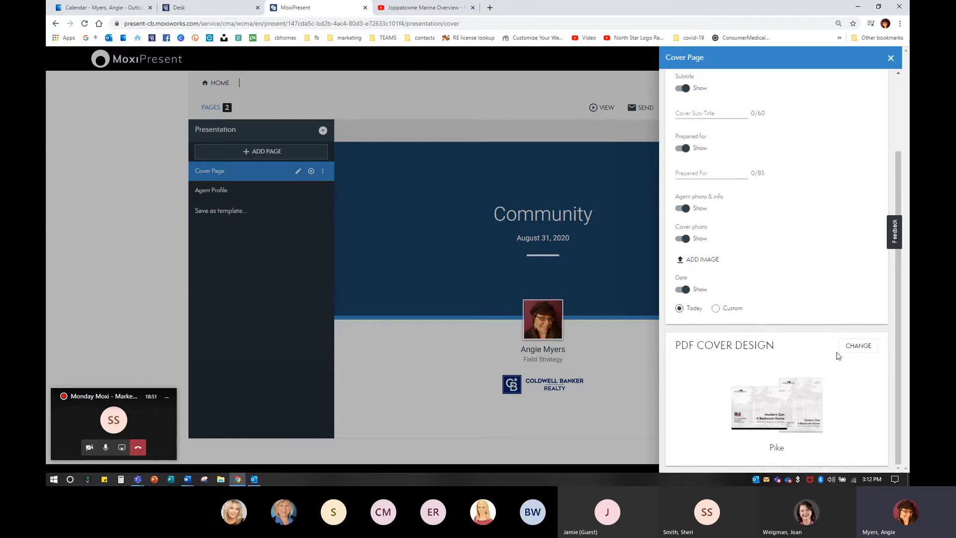
scroll(839, 355, "up", 2)
scroll(838, 355, "down", 2)
left_click(700, 260)
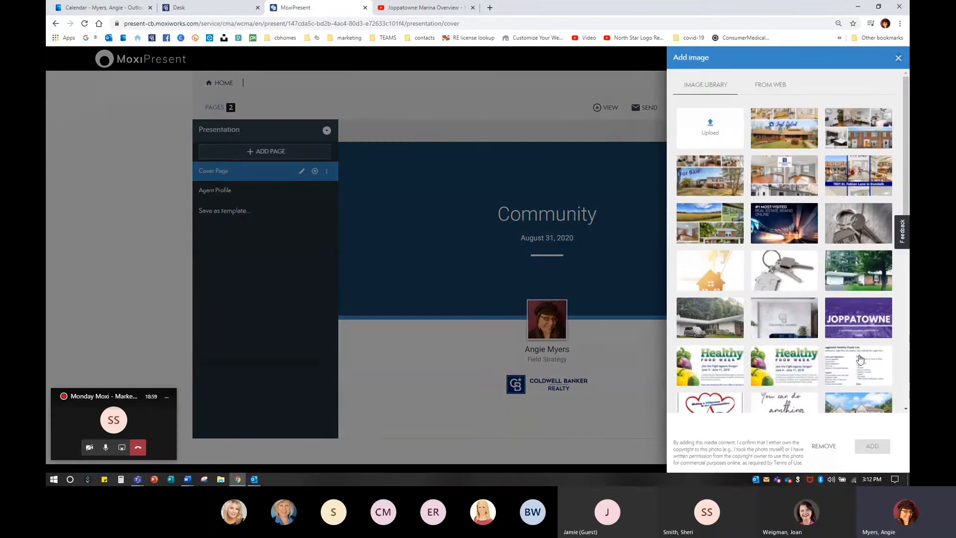
left_click(859, 324)
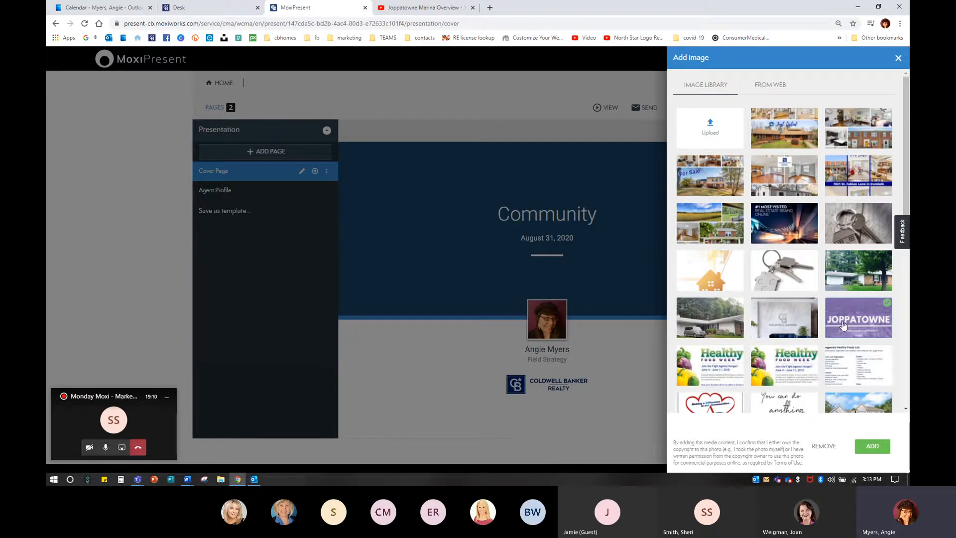
left_click(872, 447)
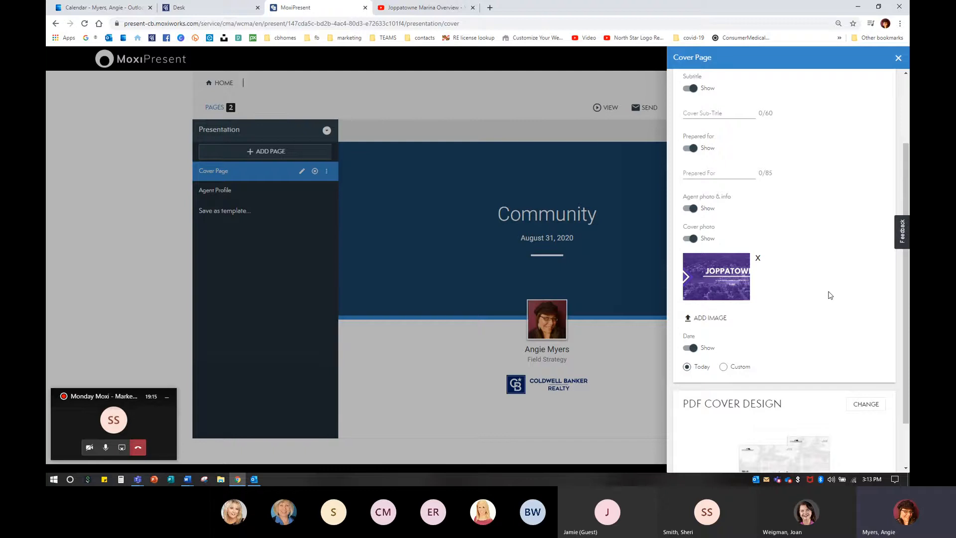
scroll(830, 294, "down", 2)
scroll(830, 294, "up", 3)
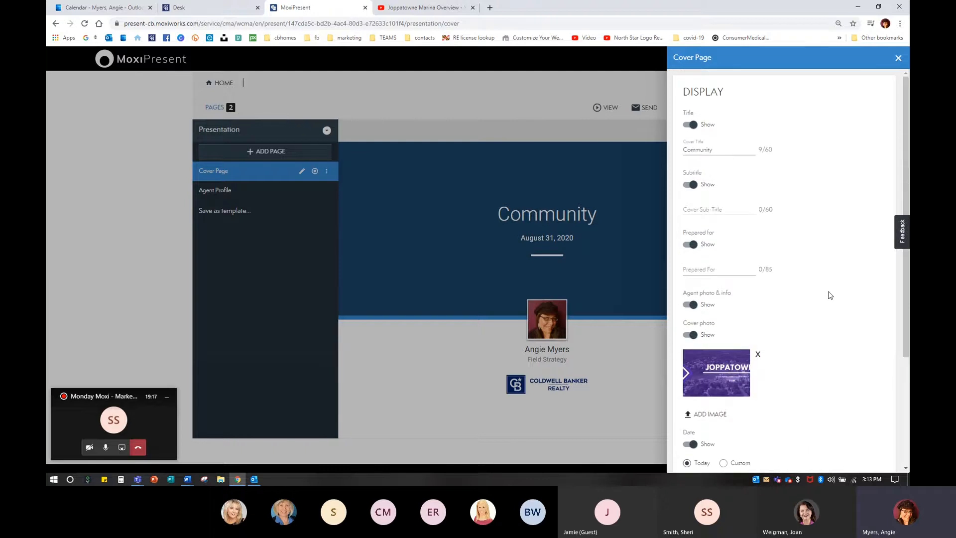
left_click(898, 59)
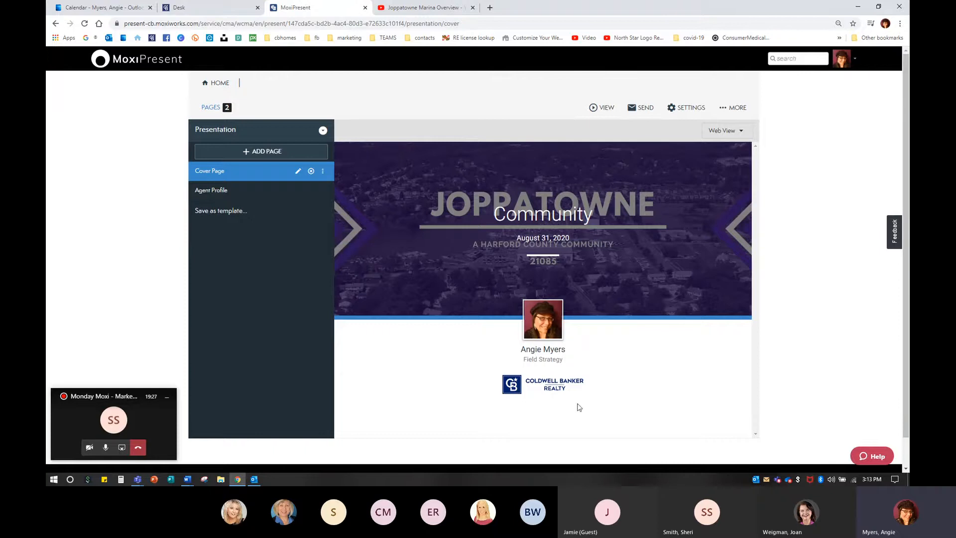
Step: Preview the presentation in Web view and close the preview tab
left_click(603, 107)
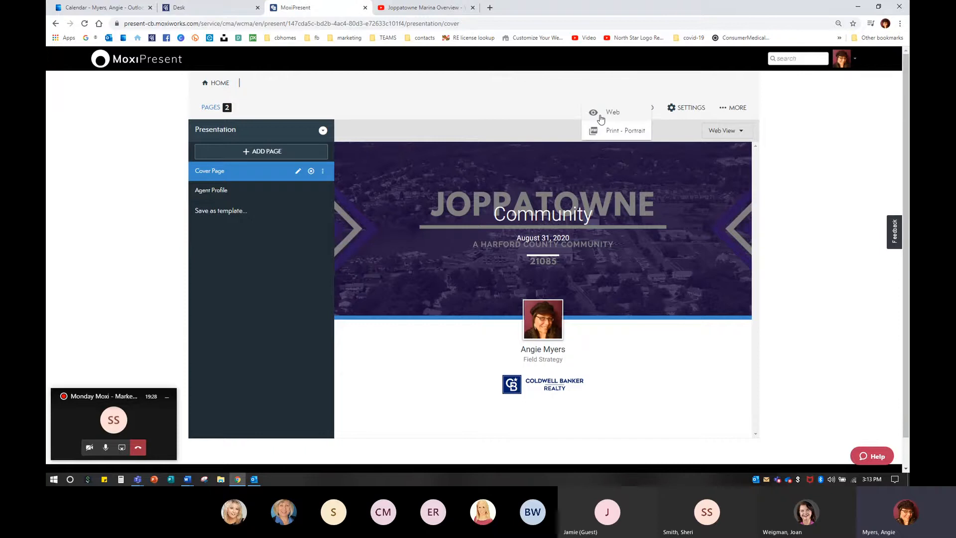
left_click(601, 118)
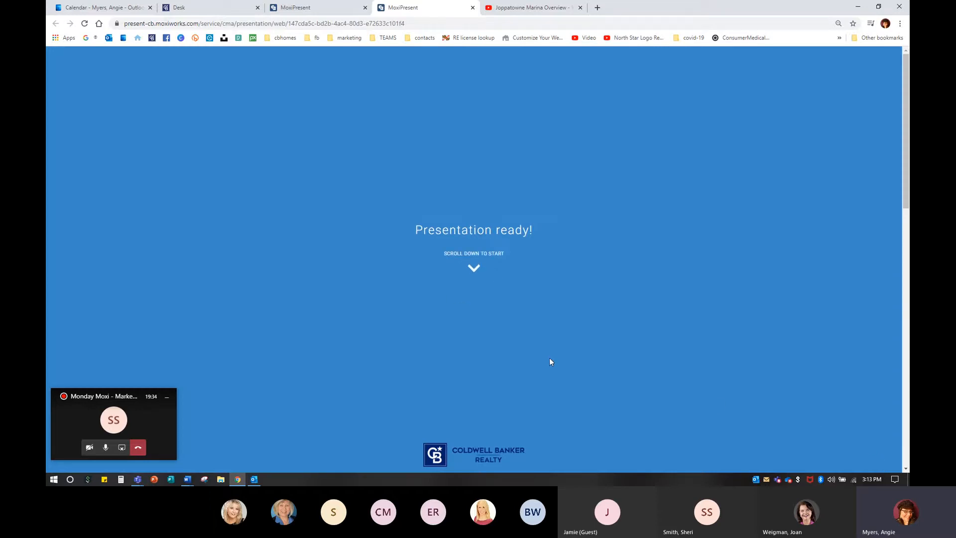
scroll(549, 358, "down", 2)
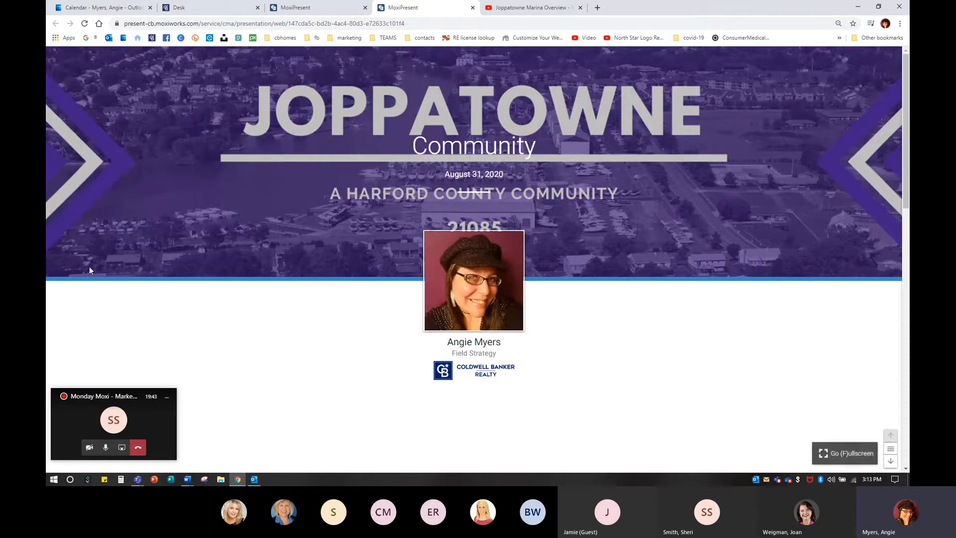
left_click(472, 7)
Step: Preview the presentation as a Print - Portrait PDF and close that tab
left_click(605, 113)
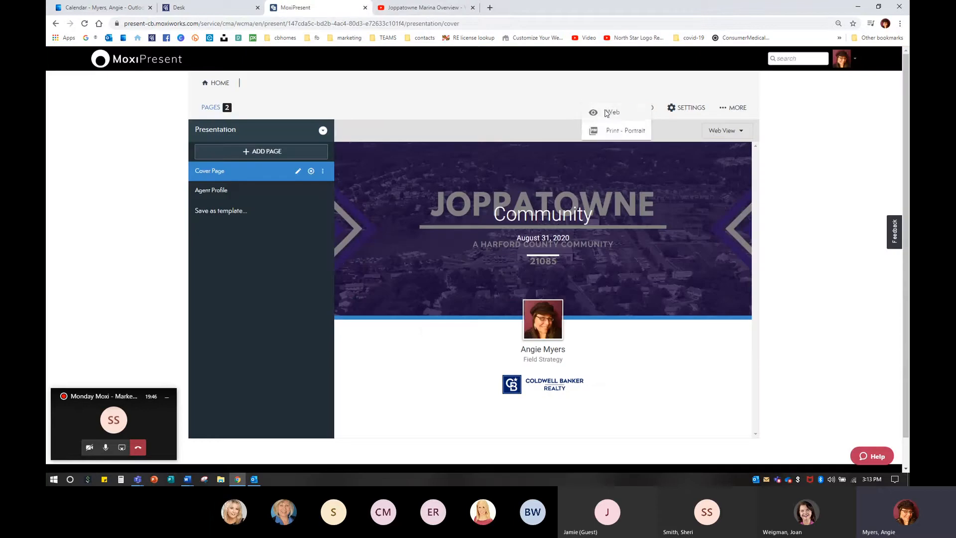
left_click(609, 131)
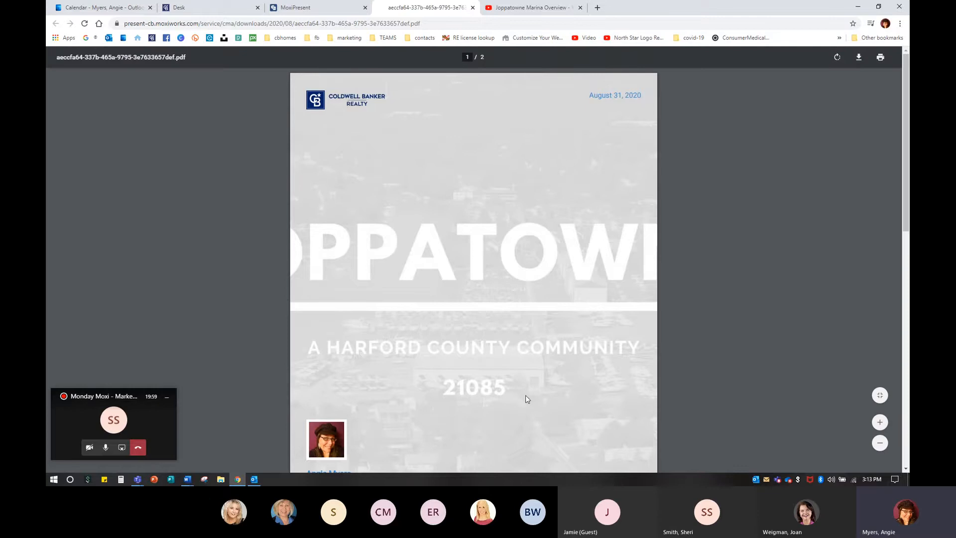
scroll(525, 396, "down", 5)
scroll(526, 395, "up", 5)
left_click(472, 8)
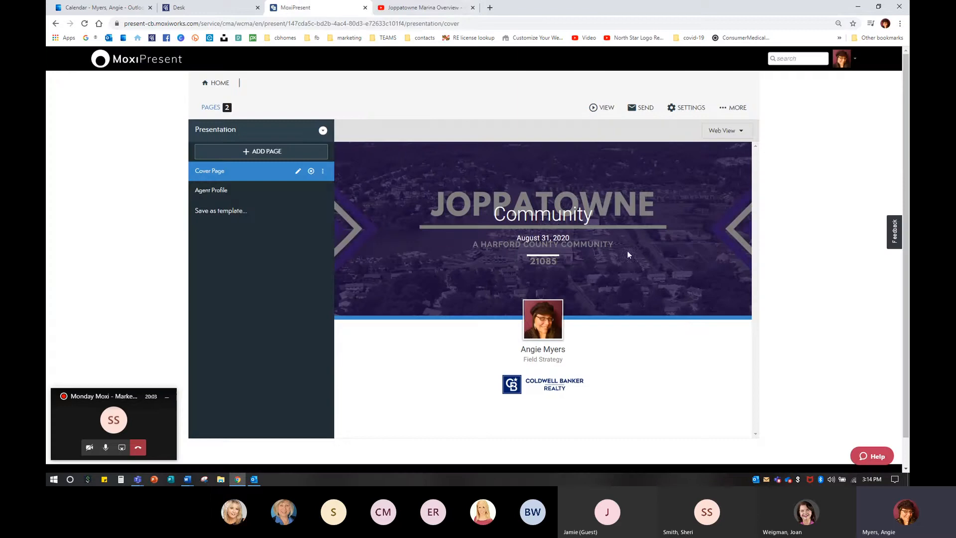
Step: Replace the cover photo with the house-key image from the image library and close the Cover Page settings
left_click(299, 172)
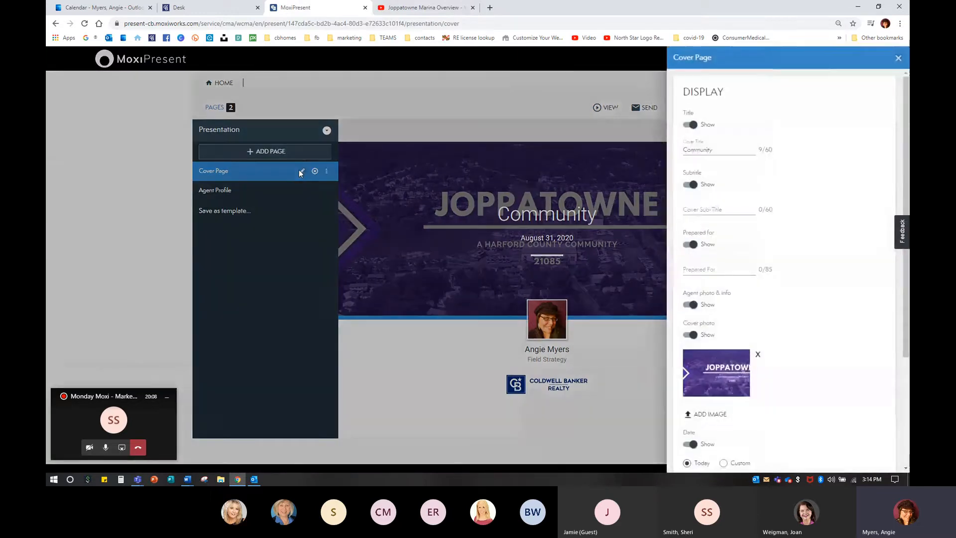
left_click(758, 355)
scroll(719, 356, "down", 1)
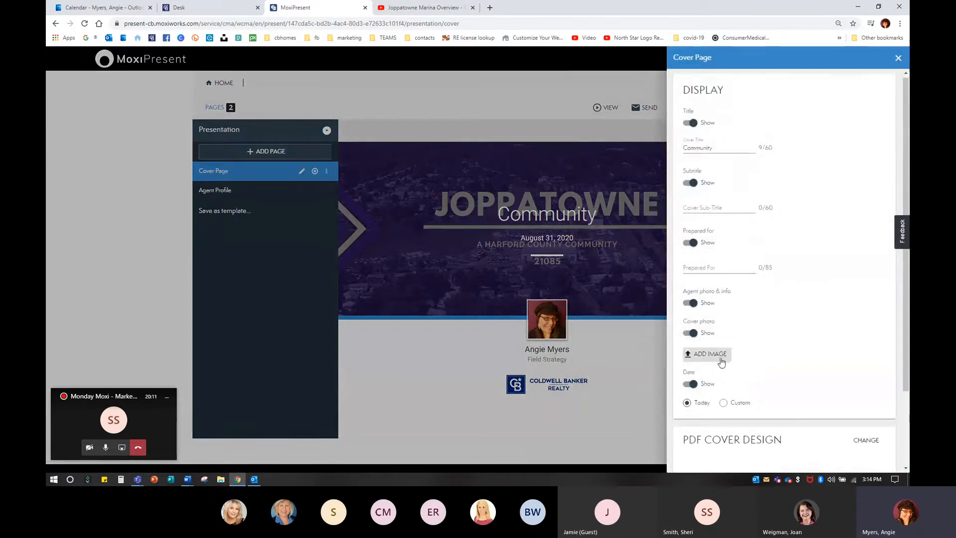
left_click(707, 311)
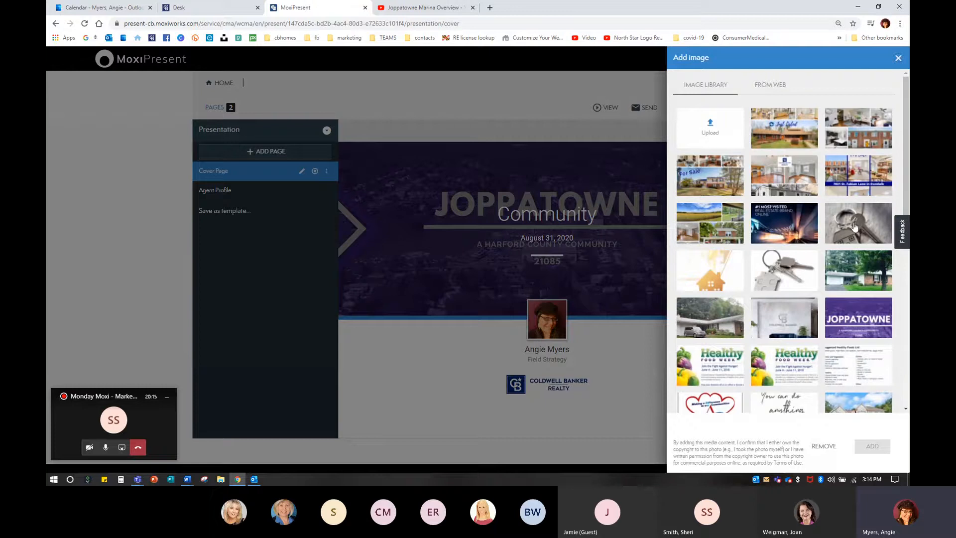
left_click(858, 224)
left_click(873, 446)
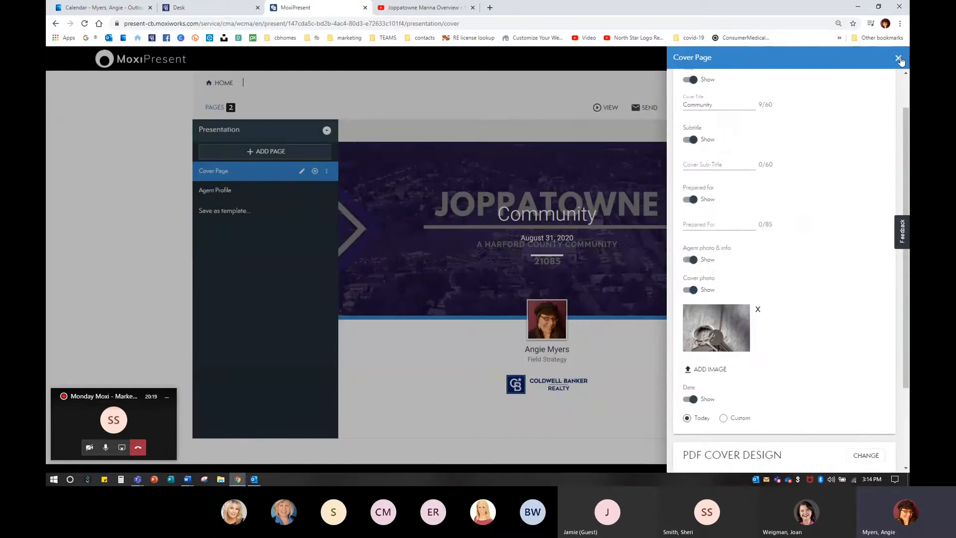
scroll(837, 344, "down", 2)
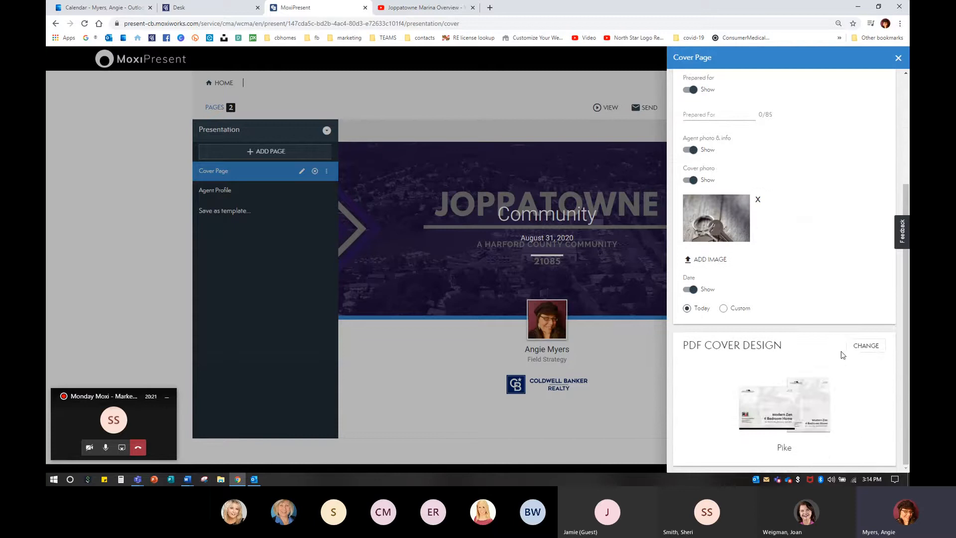
scroll(842, 351, "up", 3)
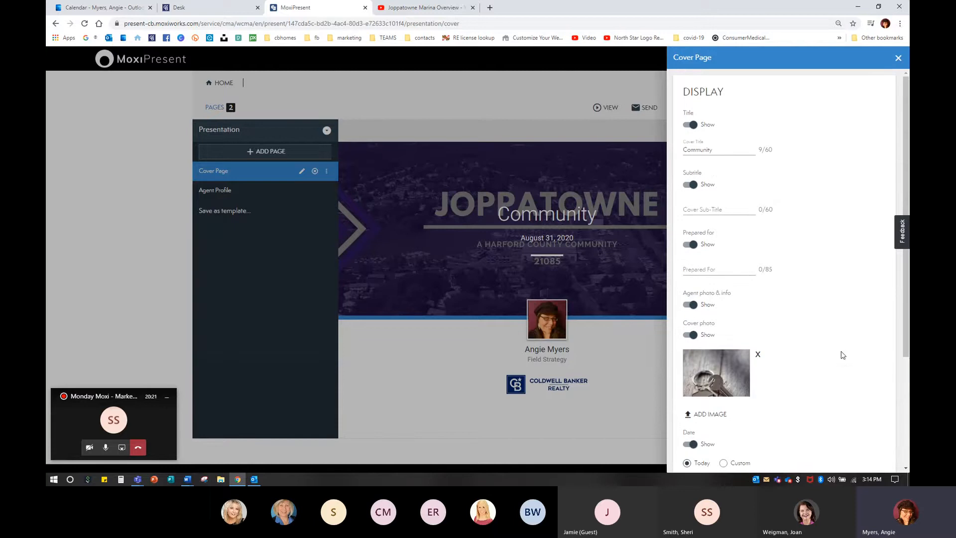
left_click(899, 61)
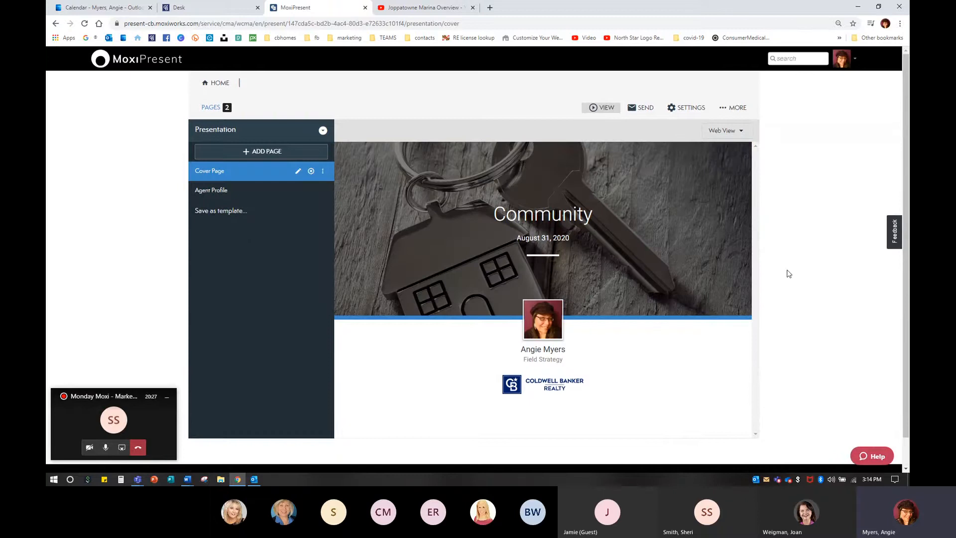
Step: Open the Print - Portrait PDF preview, review both pages, and close the PDF tab
left_click(601, 108)
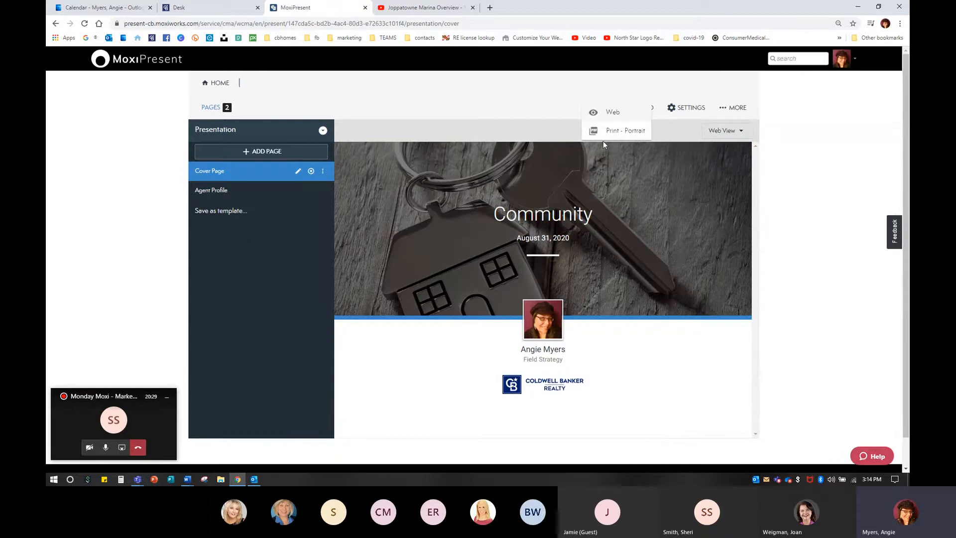
left_click(608, 132)
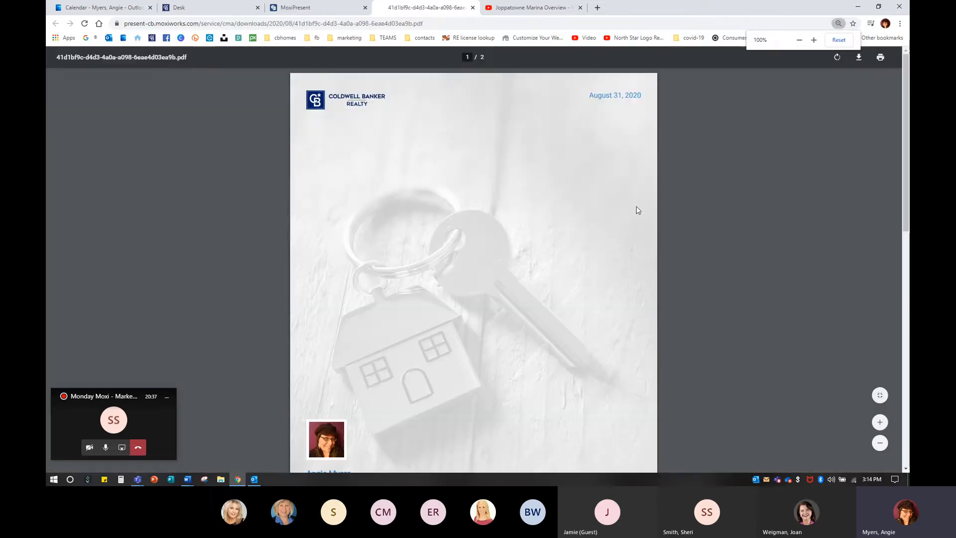
scroll(427, 230, "down", 5)
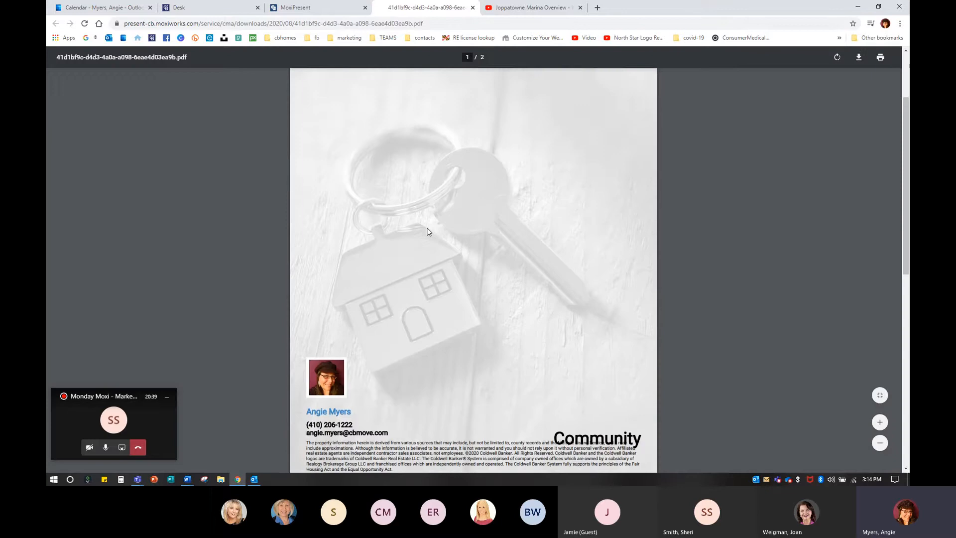
scroll(427, 228, "up", 5)
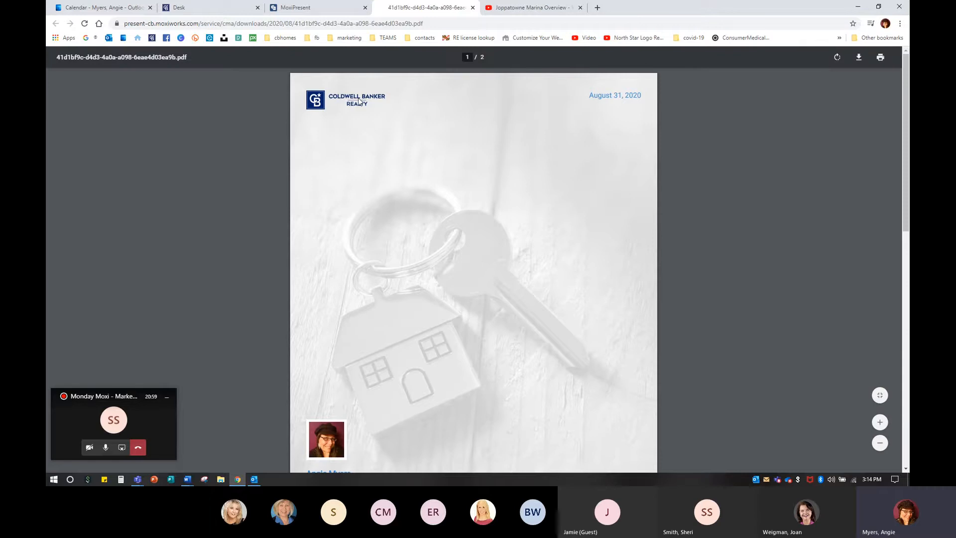
scroll(425, 131, "down", 2)
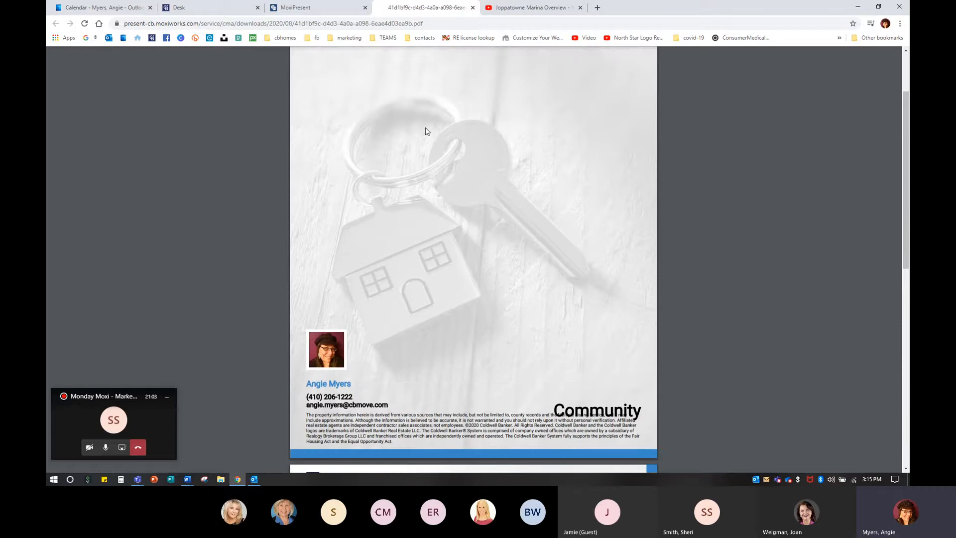
scroll(431, 170, "up", 2)
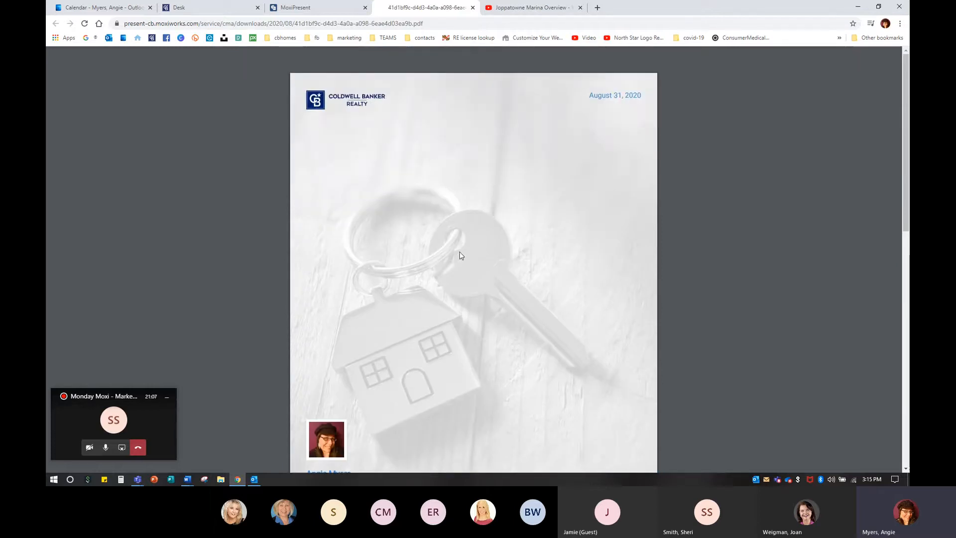
scroll(455, 257, "down", 4)
scroll(462, 256, "up", 2)
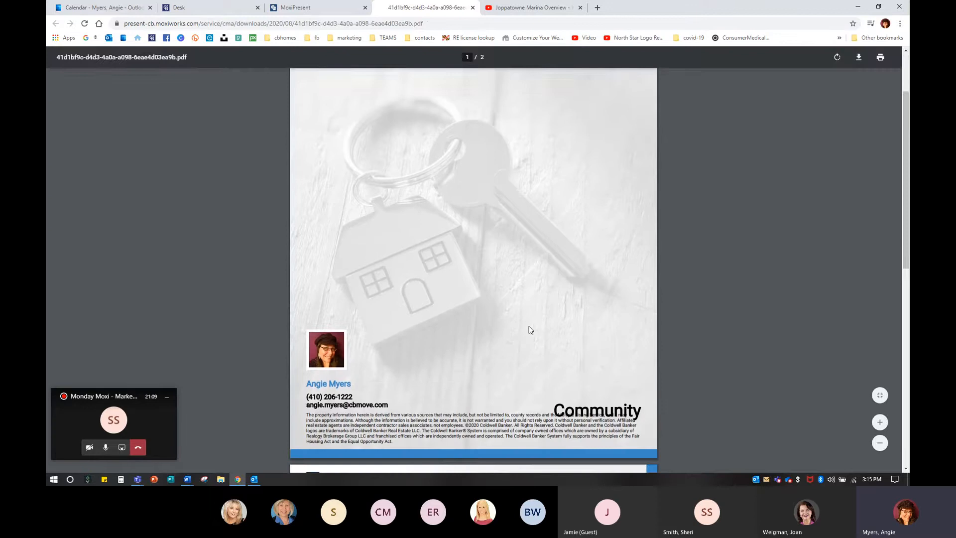
scroll(511, 337, "up", 2)
scroll(573, 273, "down", 10)
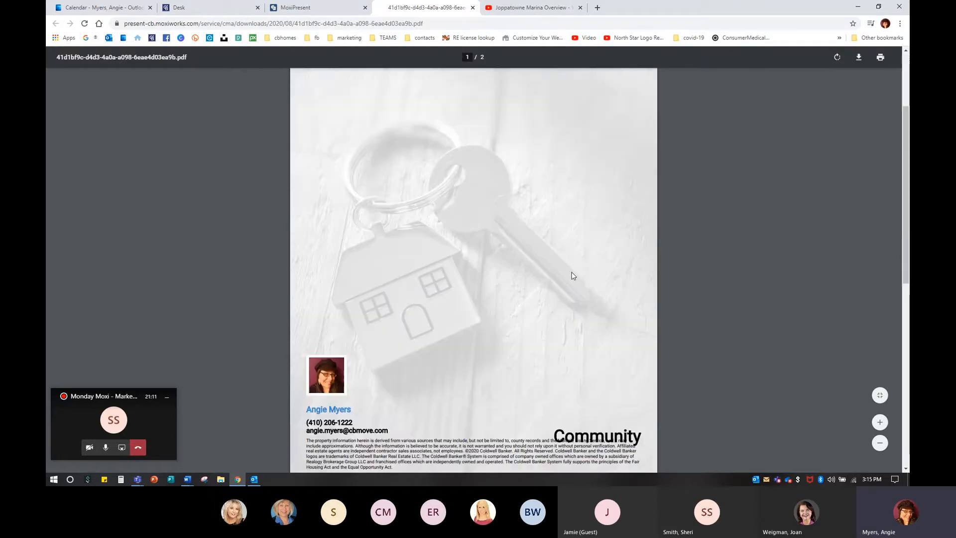
scroll(566, 293, "down", 2)
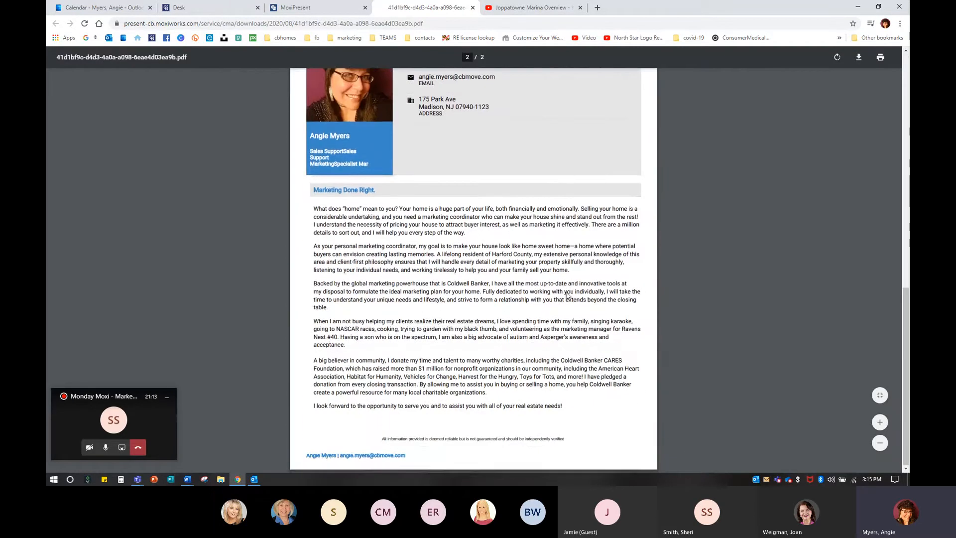
scroll(479, 351, "up", 5)
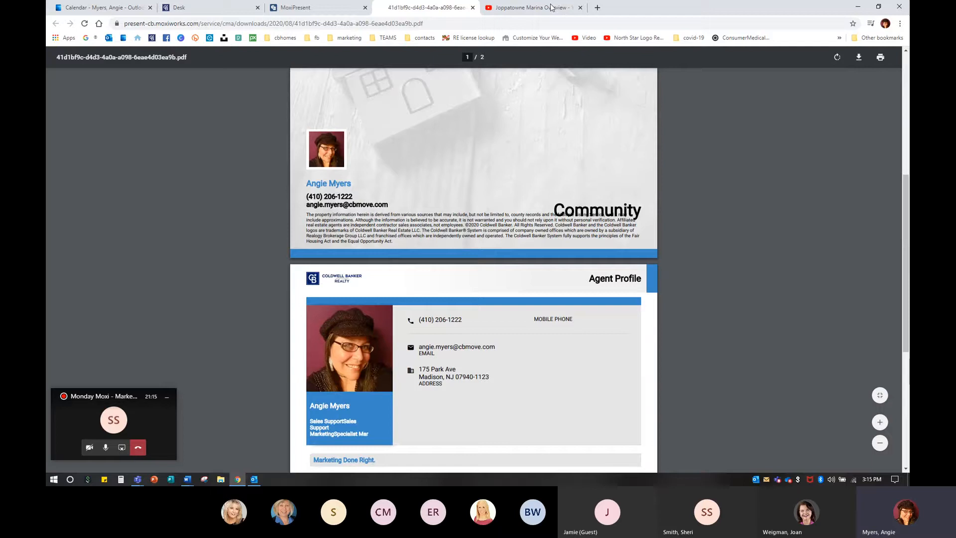
left_click(472, 7)
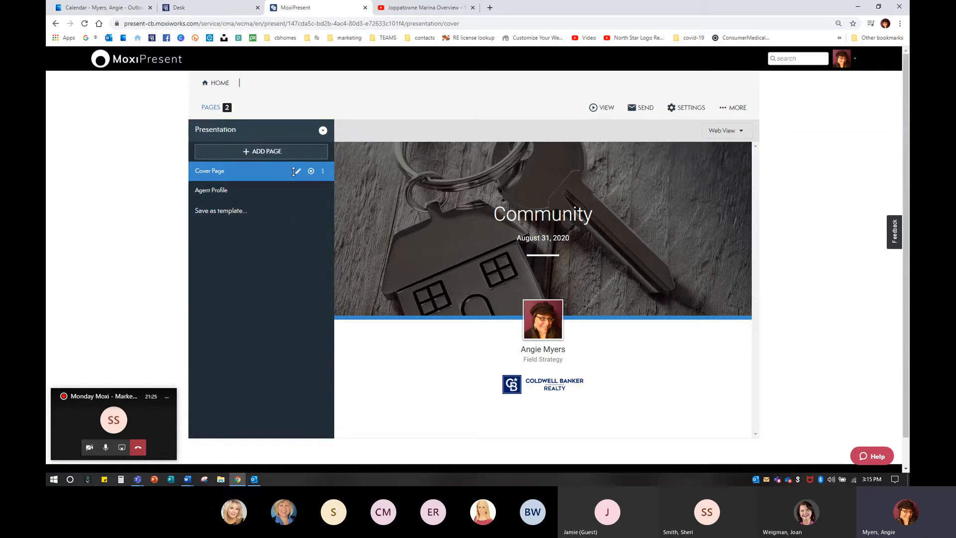
Step: Open the page library through Add Page's Add from Library and switch to My Pages under Custom Pages
left_click(259, 155)
left_click(259, 155)
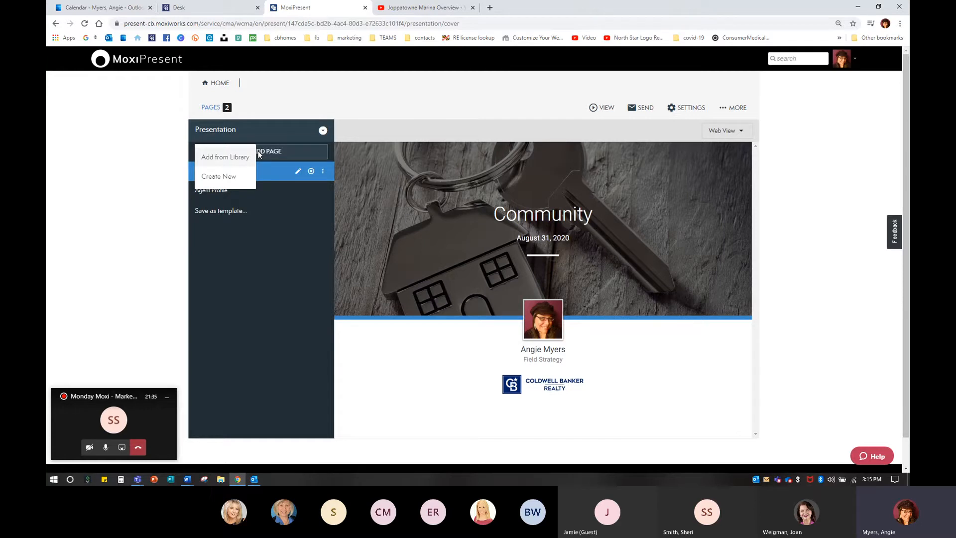
left_click(216, 164)
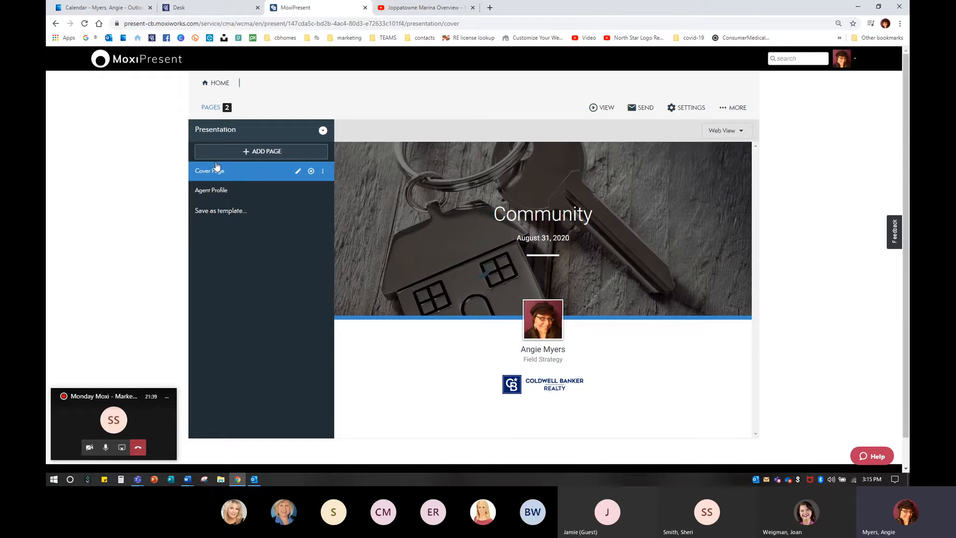
left_click(264, 155)
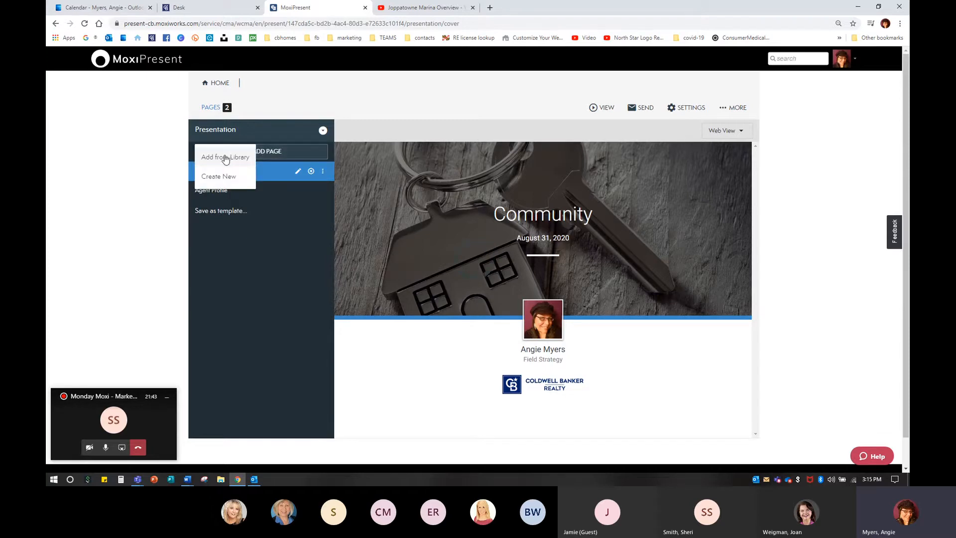
left_click(224, 158)
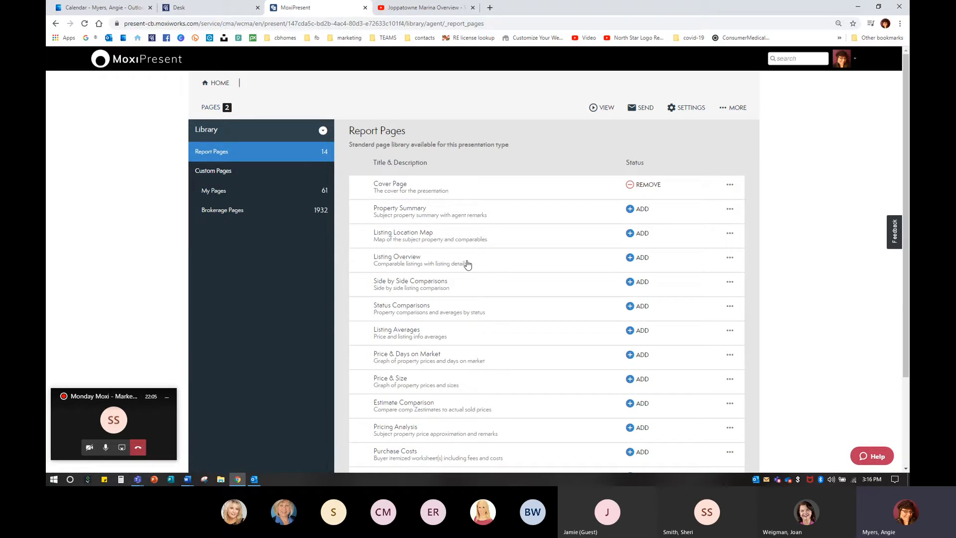
scroll(437, 240, "down", 3)
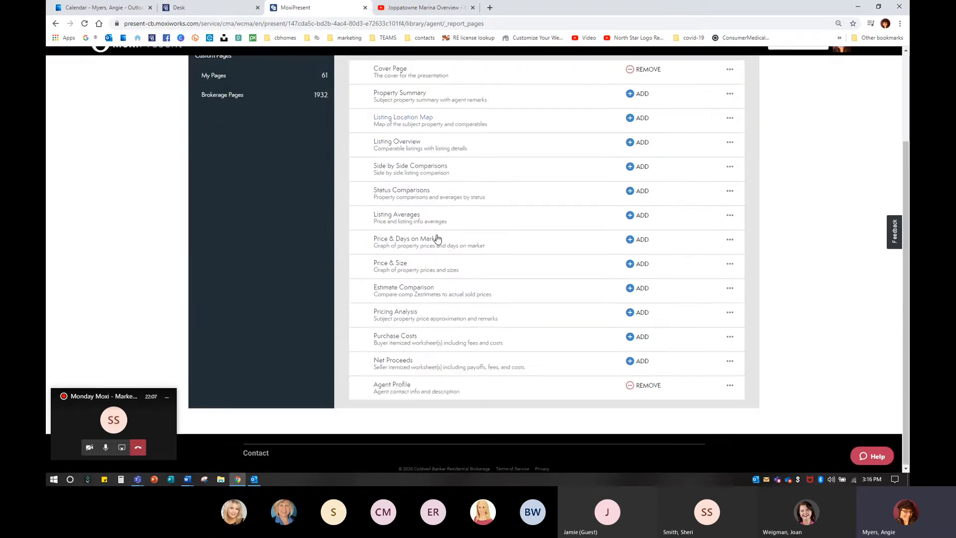
scroll(462, 399, "up", 2)
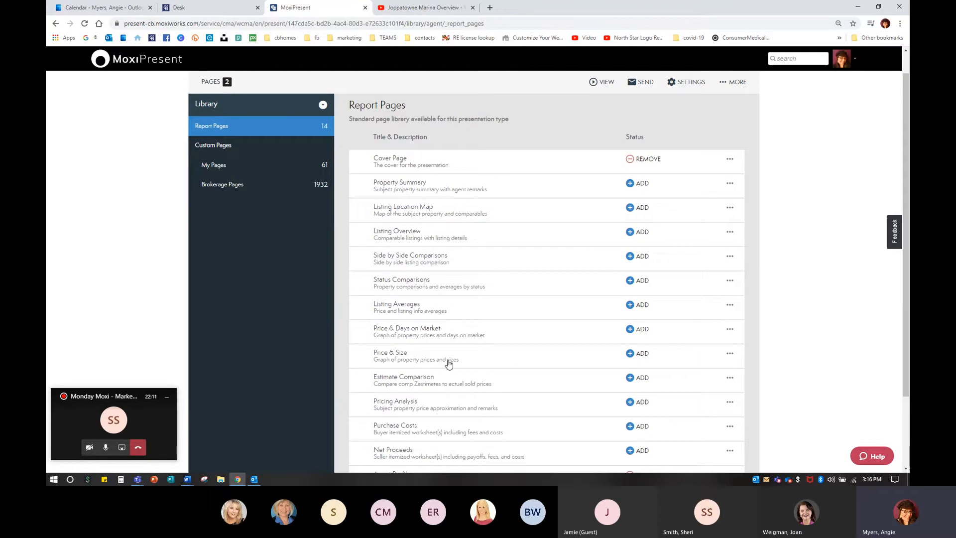
scroll(448, 362, "down", 1)
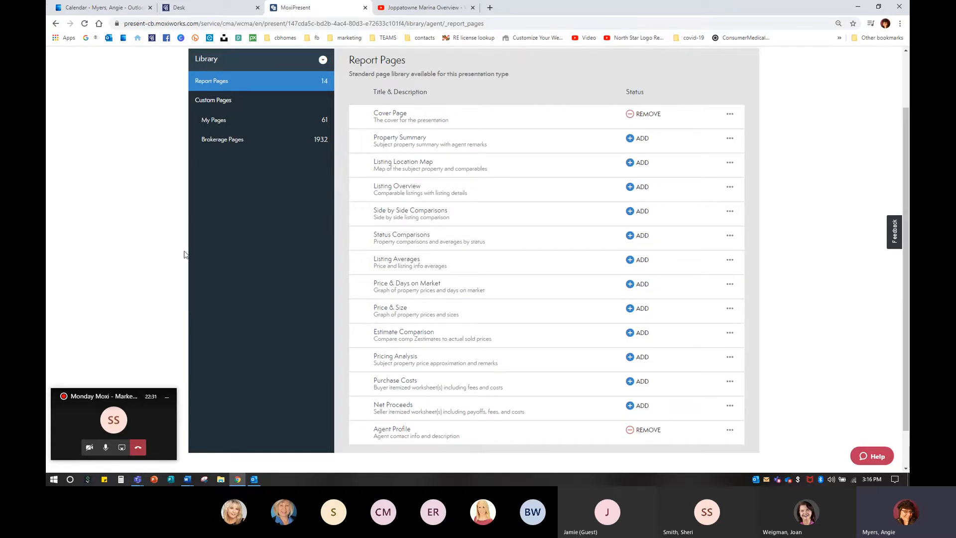
left_click(217, 122)
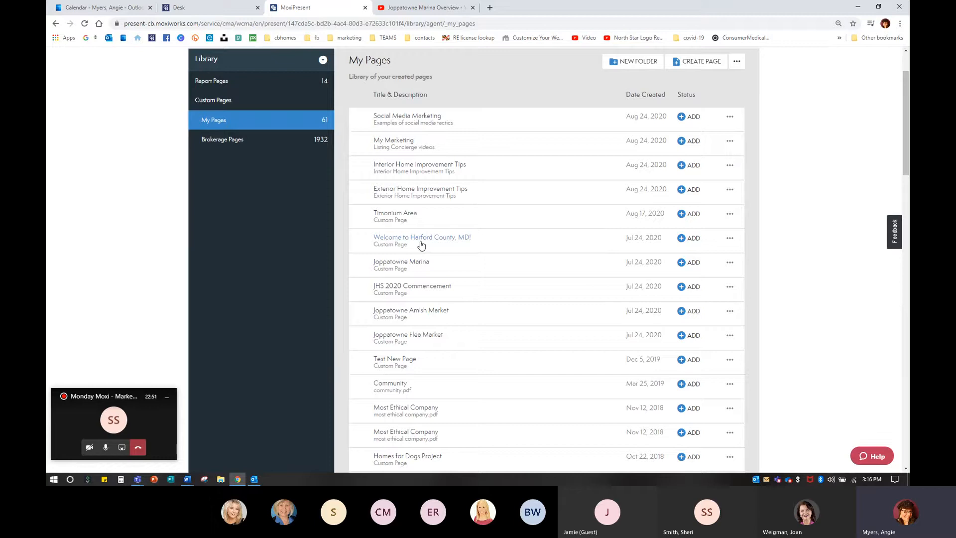
Step: Try adding the Welcome to Harford County, MD! page to the presentation
left_click(693, 239)
left_click(692, 239)
Step: Browse the My Pages list and open a preview of the Social Media Marketing page
scroll(555, 326, "down", 4)
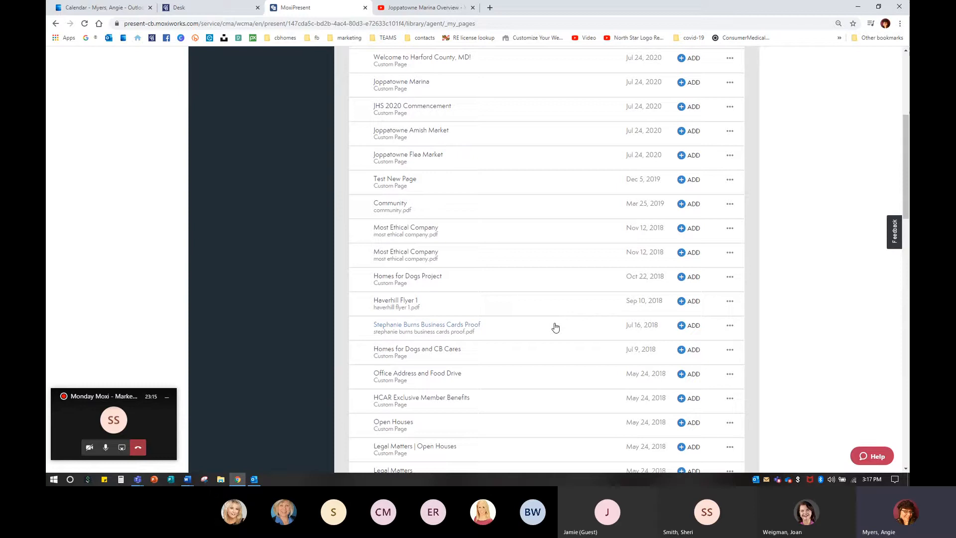
scroll(555, 327, "up", 2)
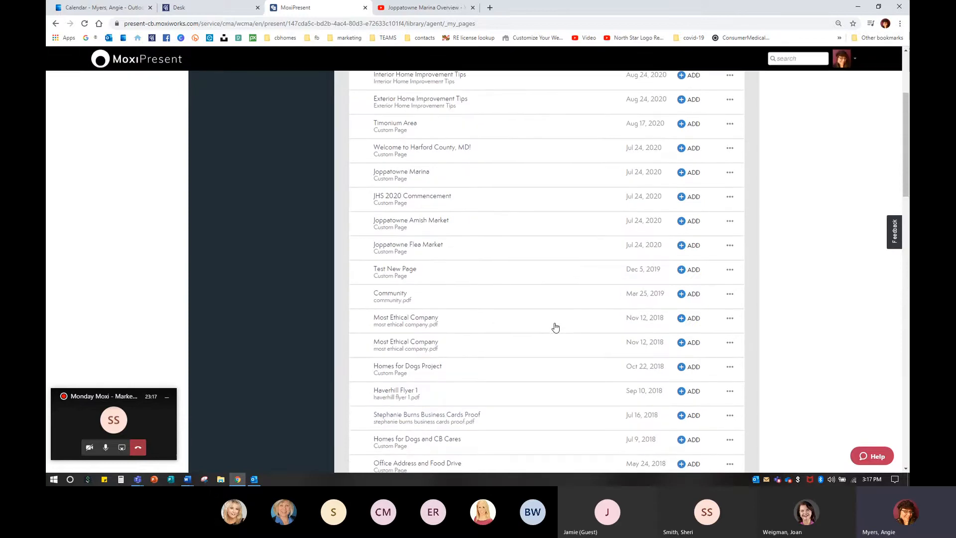
scroll(555, 327, "up", 3)
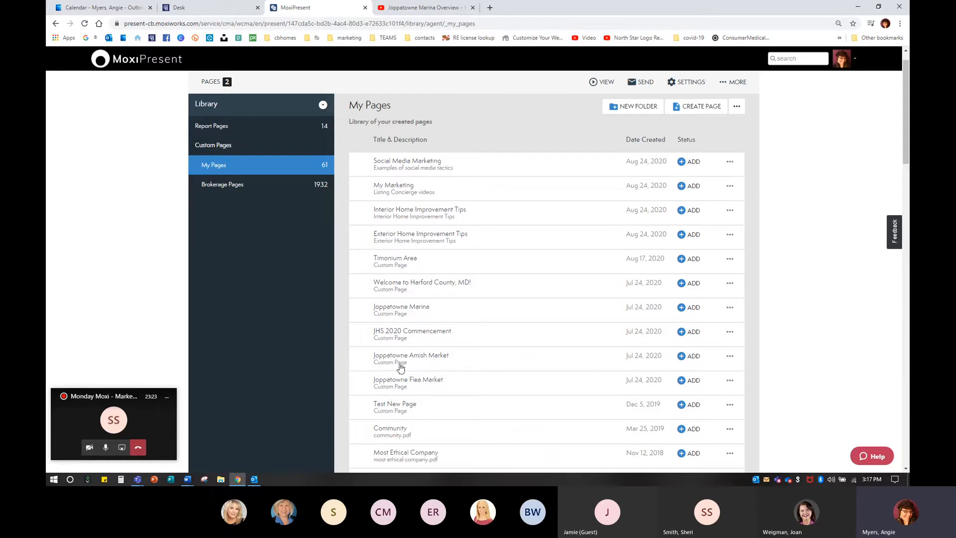
scroll(401, 362, "down", 4)
scroll(401, 361, "down", 5)
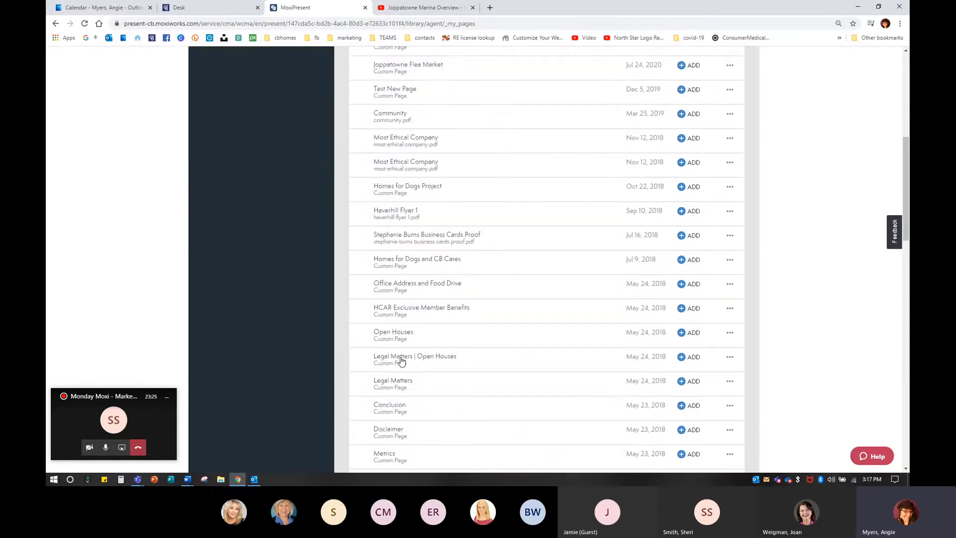
scroll(402, 361, "up", 7)
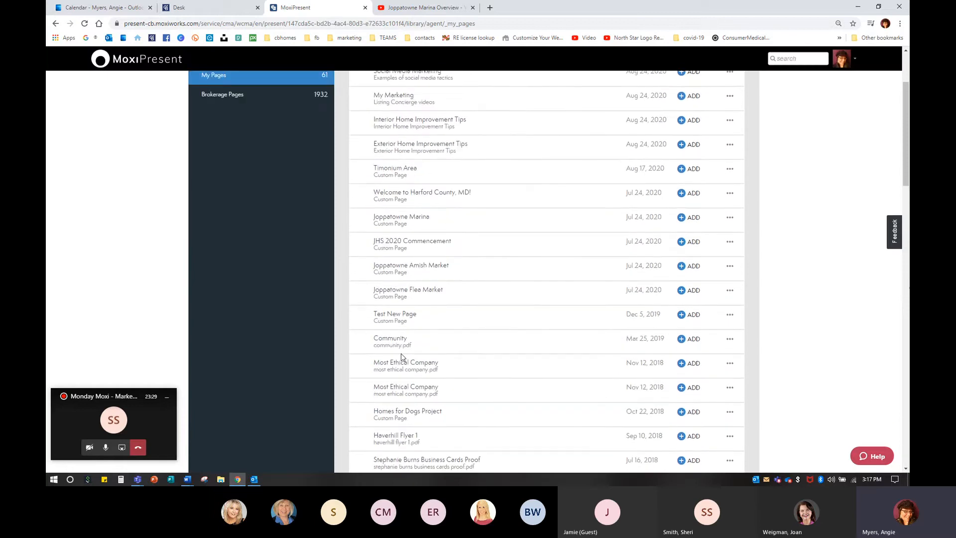
scroll(401, 353, "up", 3)
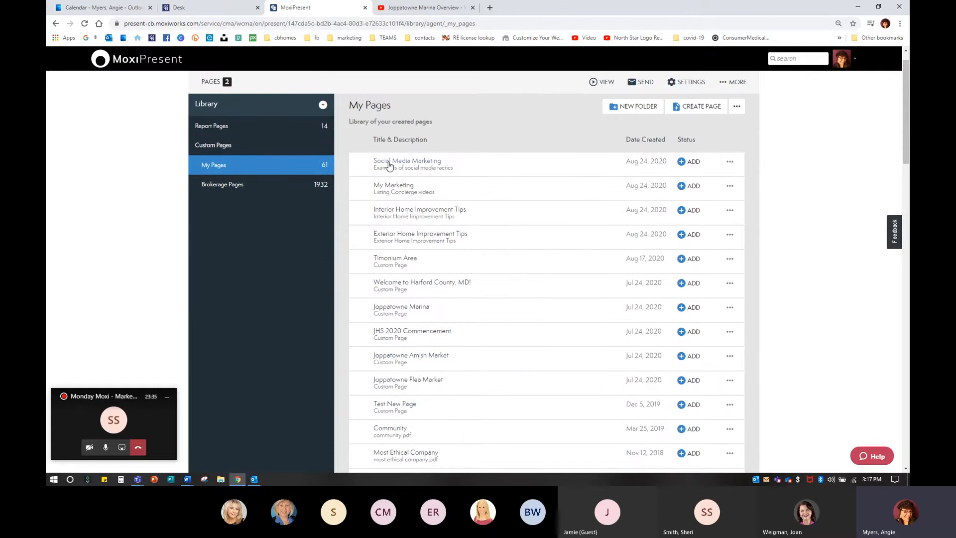
left_click(422, 166)
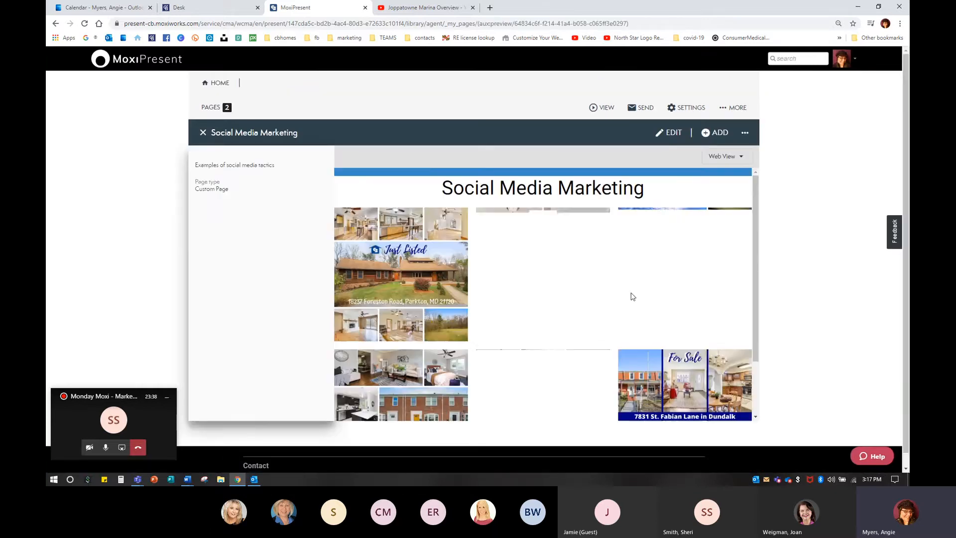
scroll(630, 294, "down", 2)
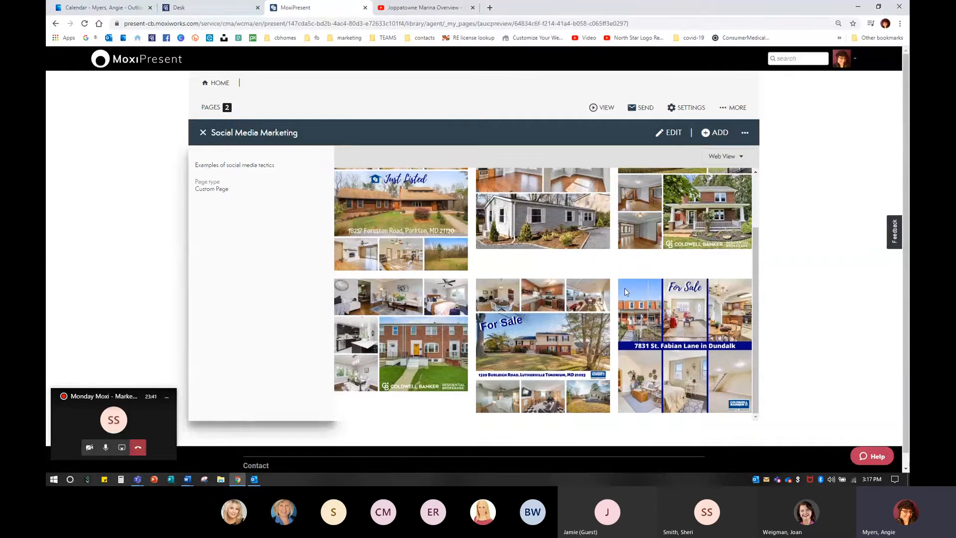
Step: Examine the Social Media Marketing page preview and its more-options menu, then close the preview
scroll(626, 292, "down", 1)
scroll(630, 303, "up", 2)
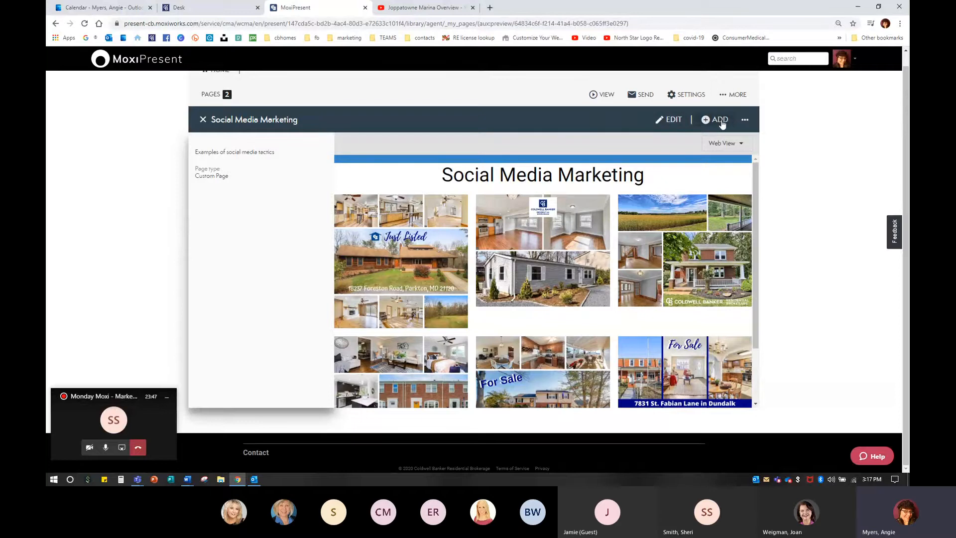
left_click(745, 120)
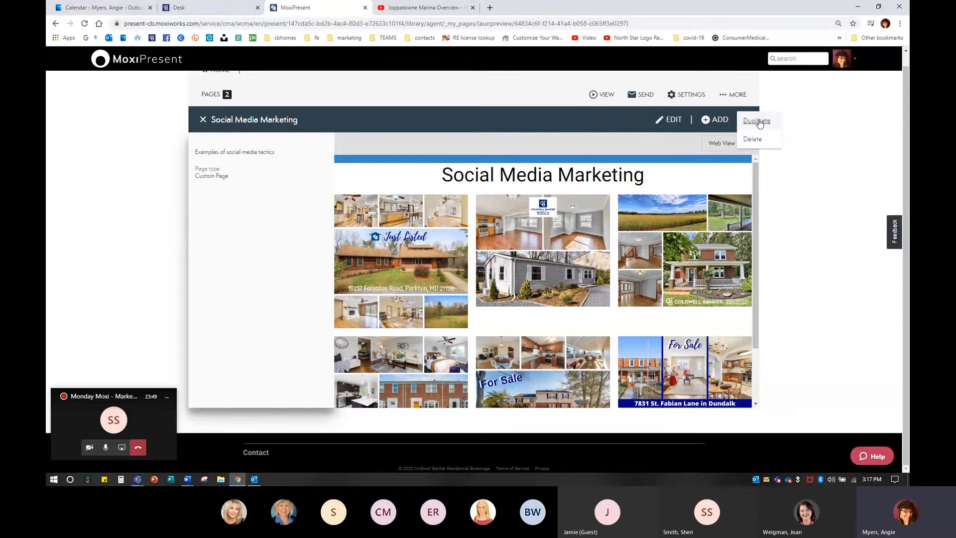
left_click(787, 193)
scroll(548, 246, "down", 2)
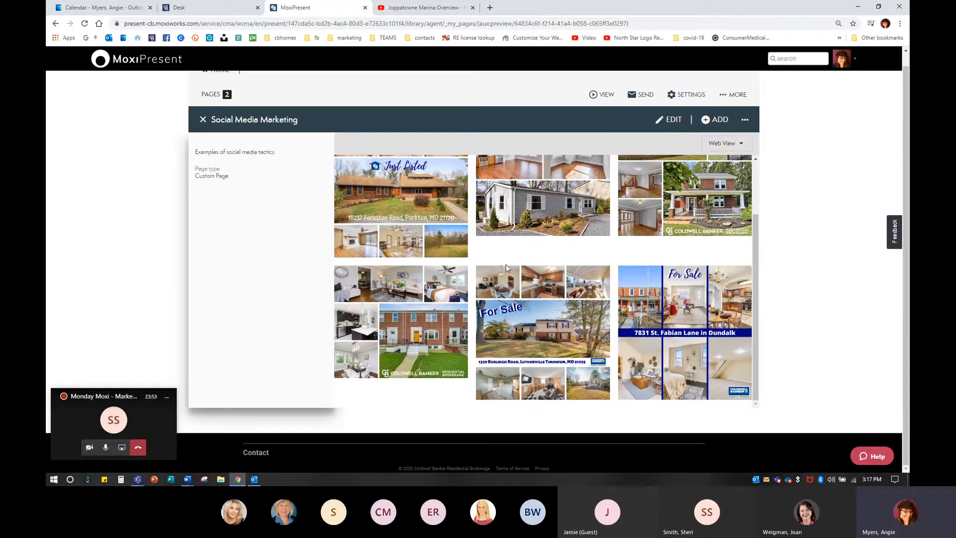
scroll(503, 263, "up", 2)
scroll(737, 301, "down", 1)
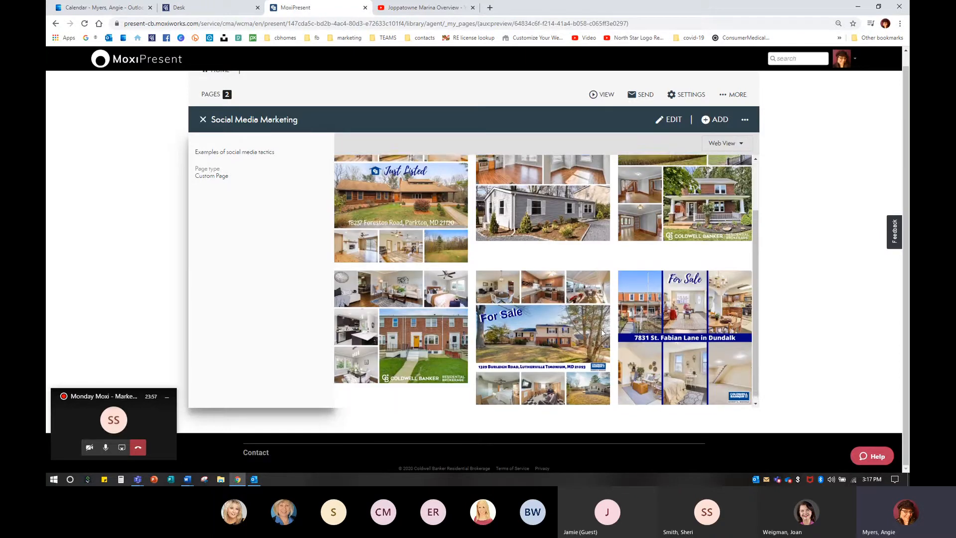
scroll(596, 318, "up", 2)
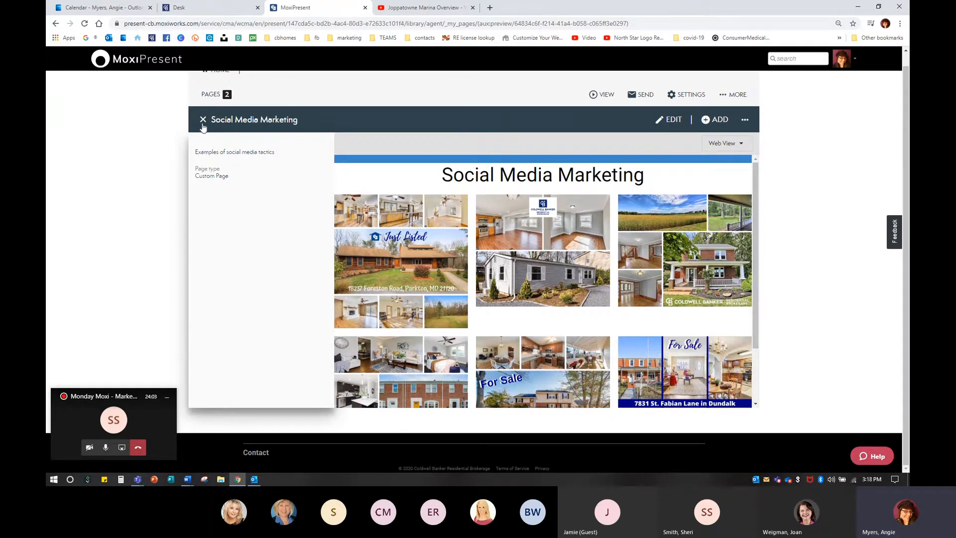
left_click(203, 120)
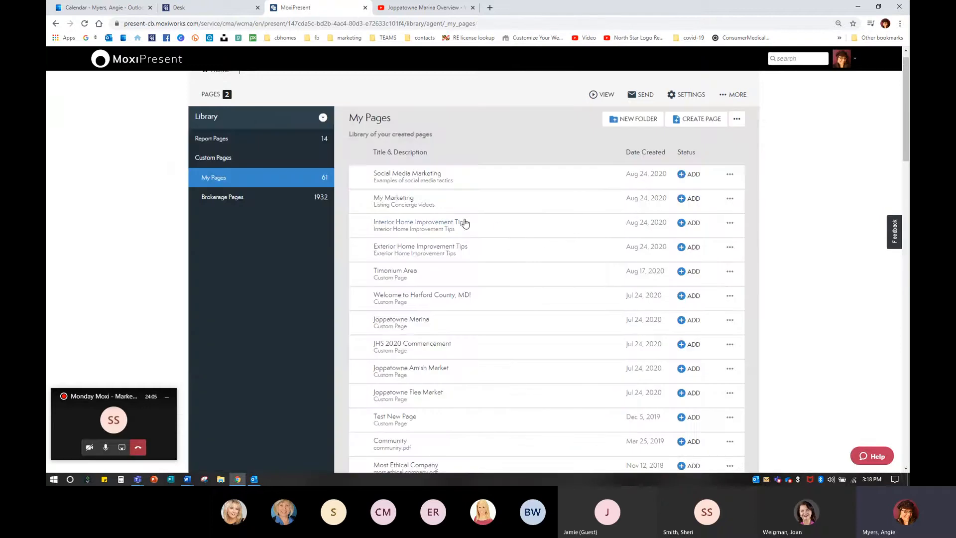
Step: Open the My Marketing page in the editor and remove its unavailable first video from the layout
left_click(408, 202)
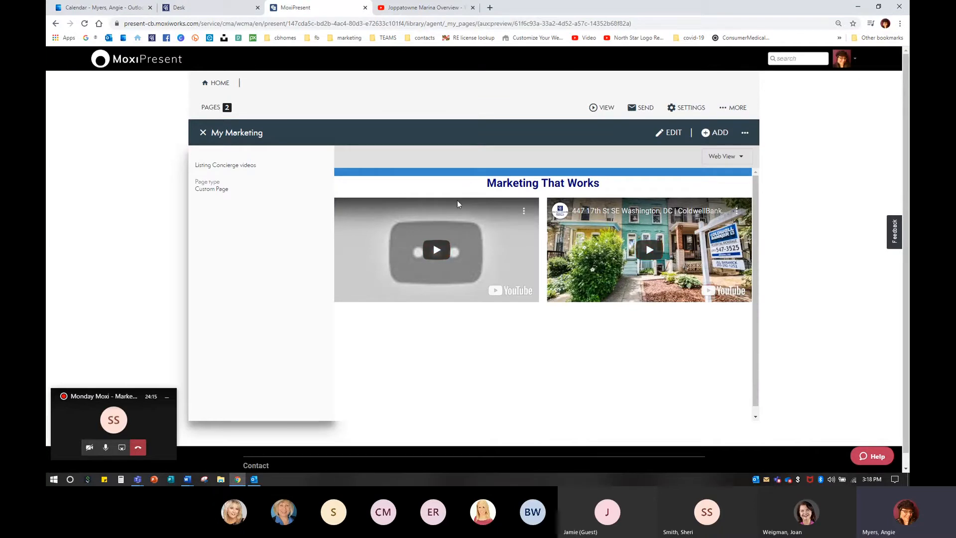
left_click(437, 253)
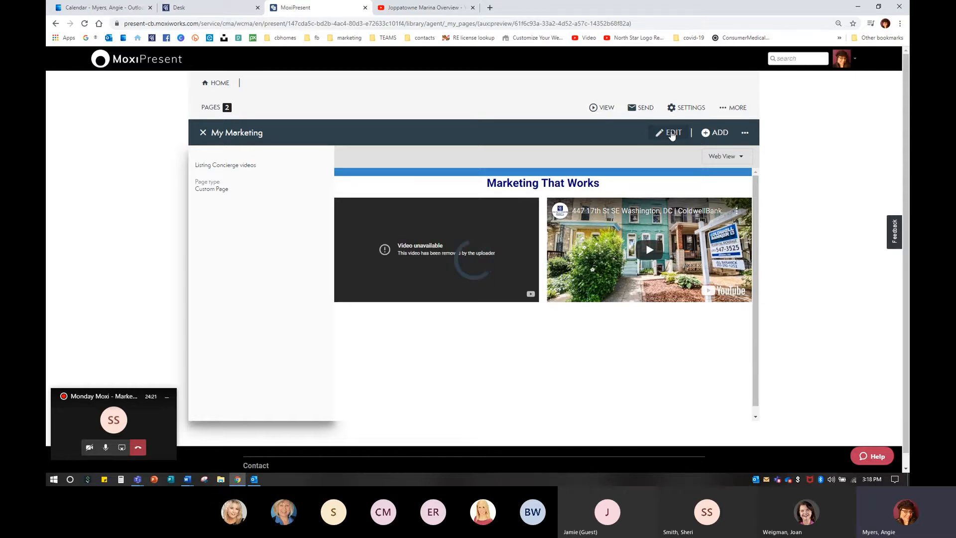
left_click(672, 134)
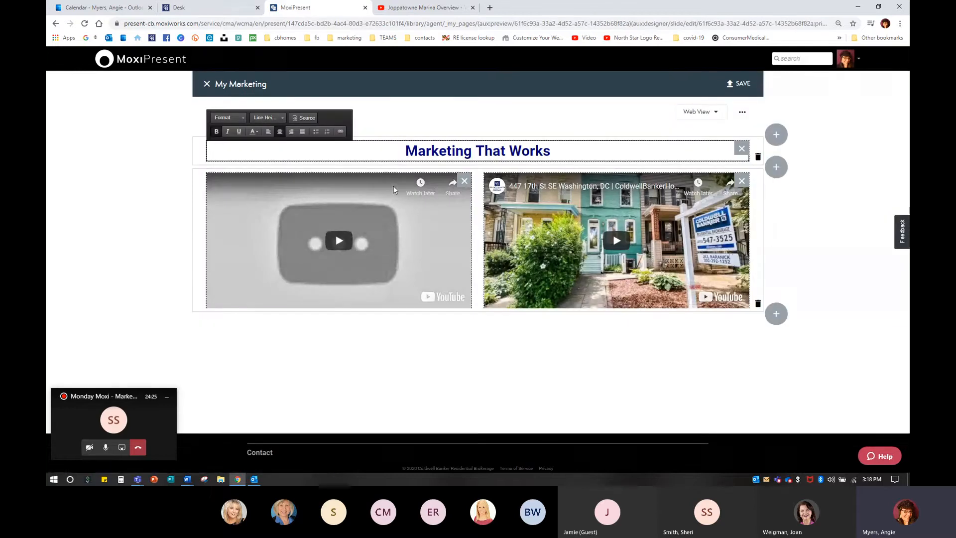
left_click(463, 181)
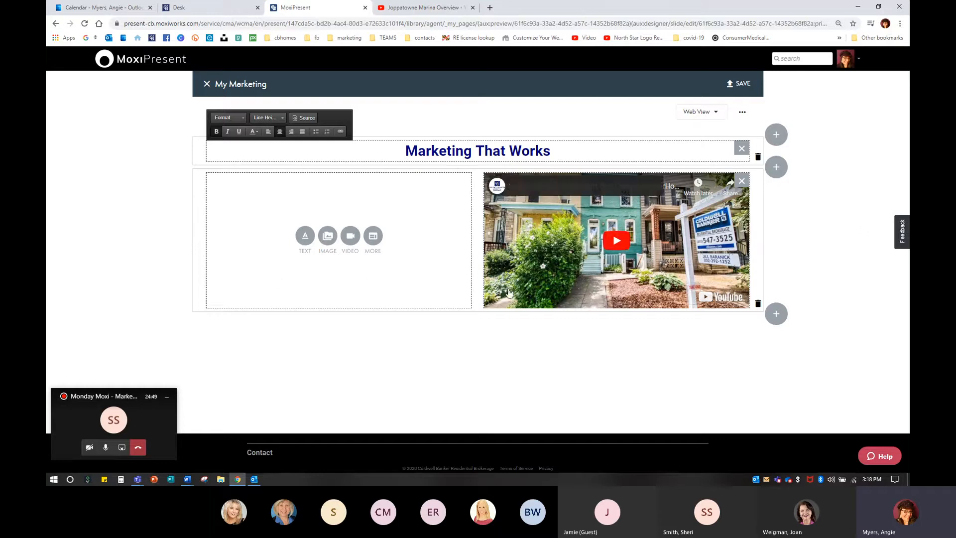
Step: Open YouTube in a new browser tab by searching for youtube.com
left_click(490, 8)
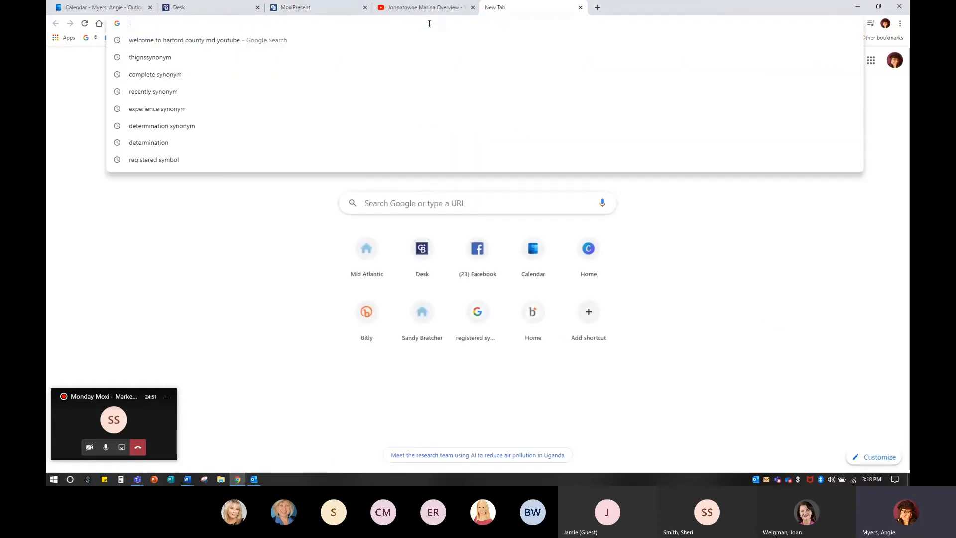
type("youtube.com")
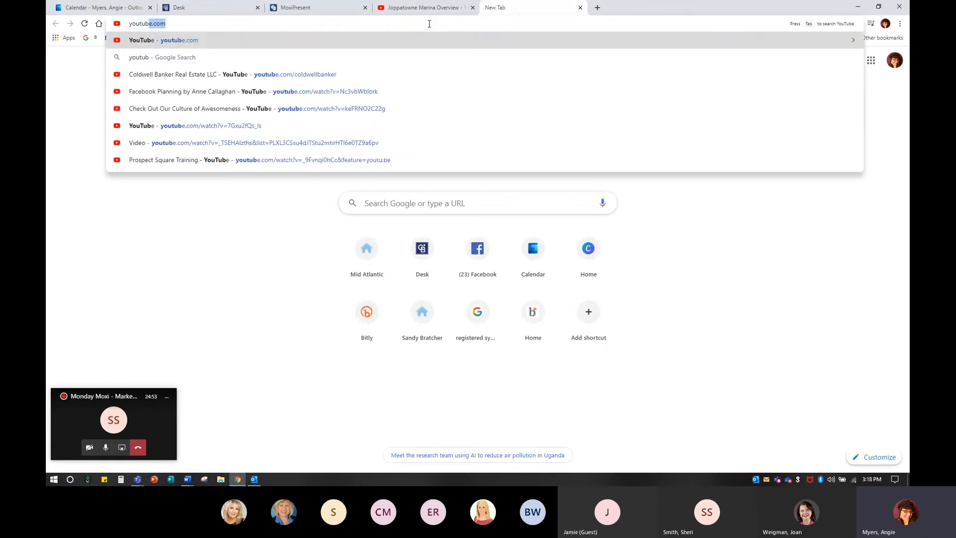
key("Tab")
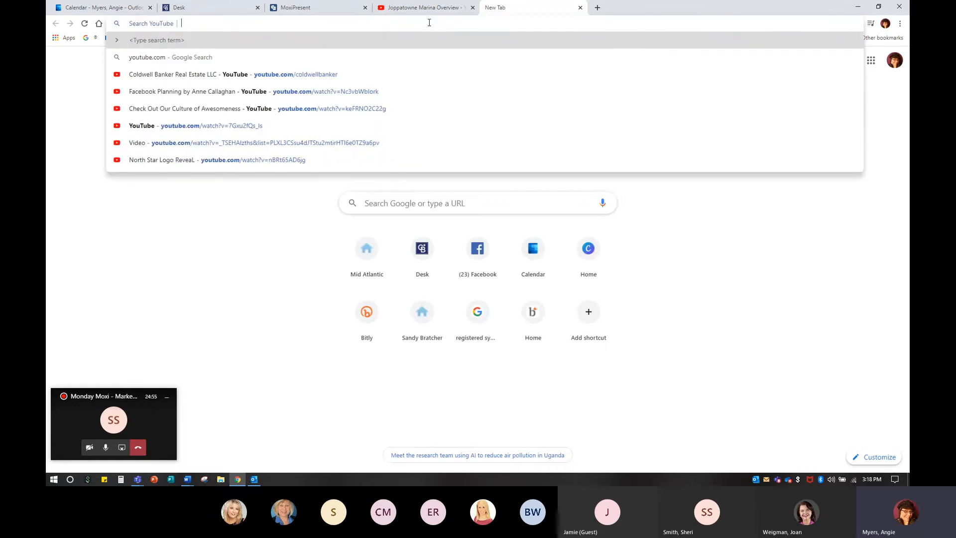
key("BackSpace")
key("Return")
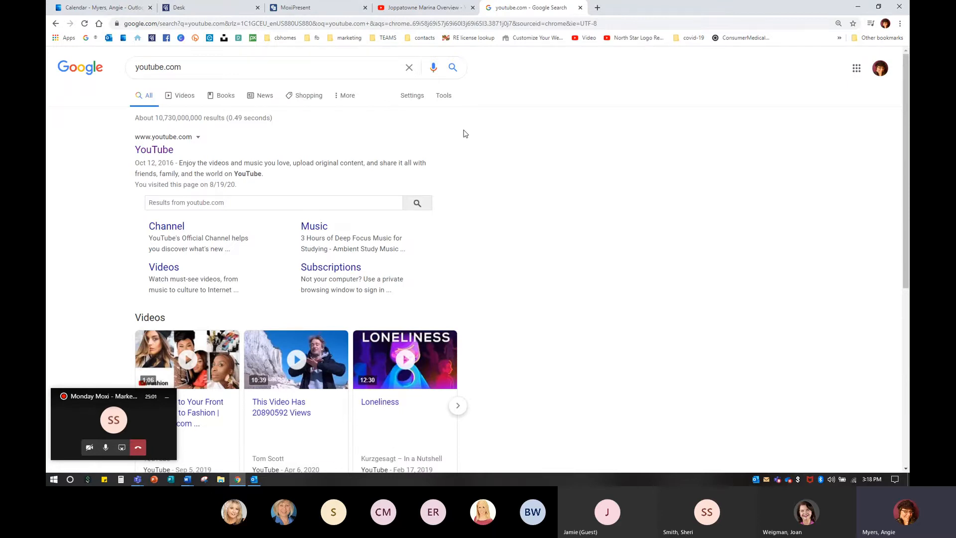
left_click(165, 150)
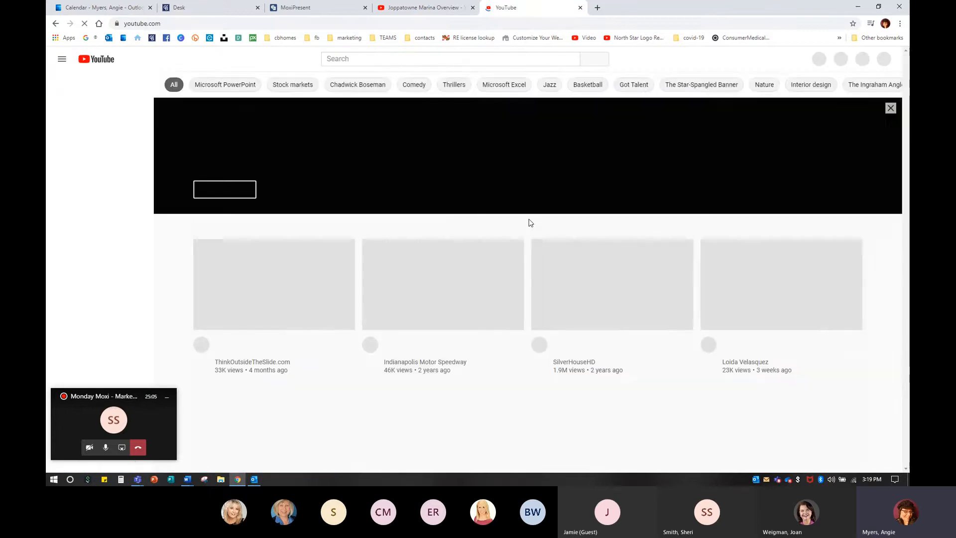
Step: Search YouTube for at home in the mid atlantic and expand the channel's latest videos list
left_click(365, 58)
type("at home in the")
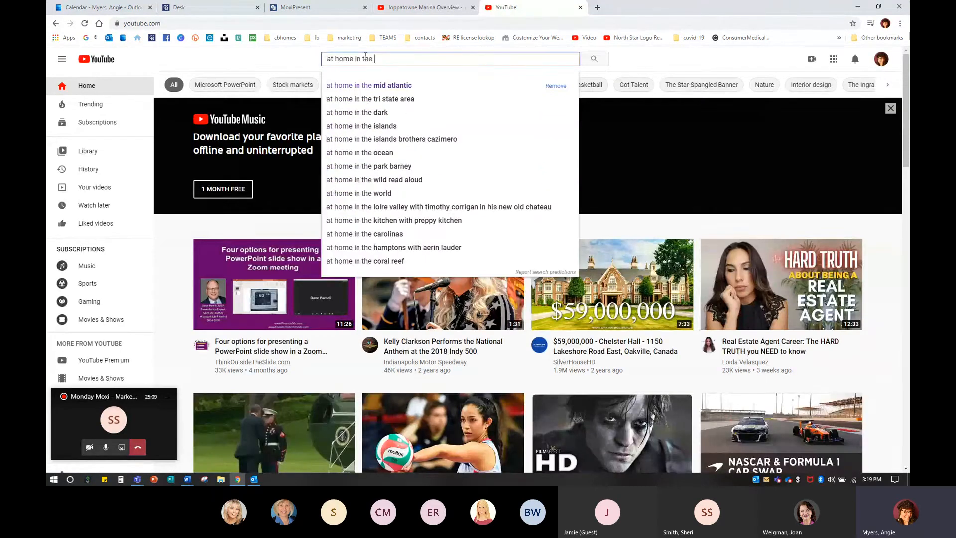
left_click(375, 89)
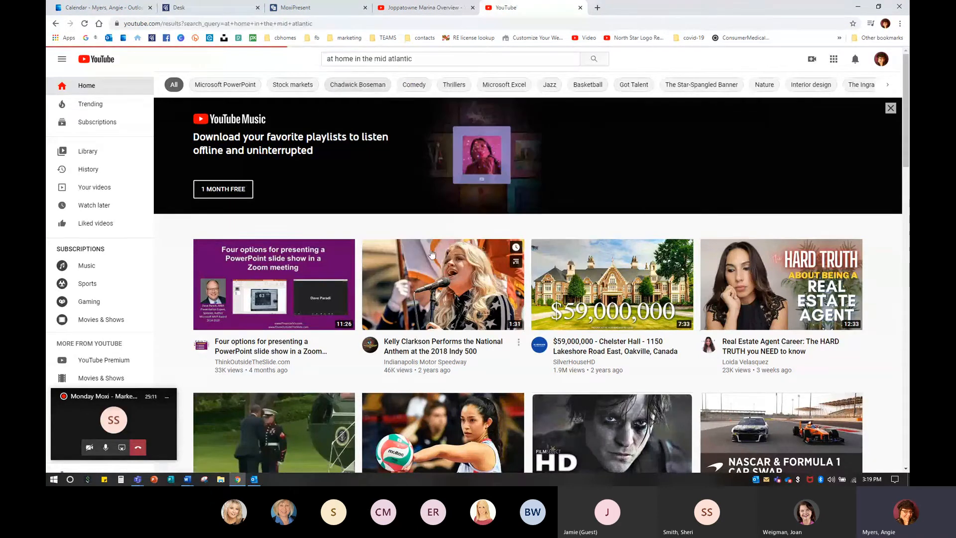
scroll(448, 323, "down", 7)
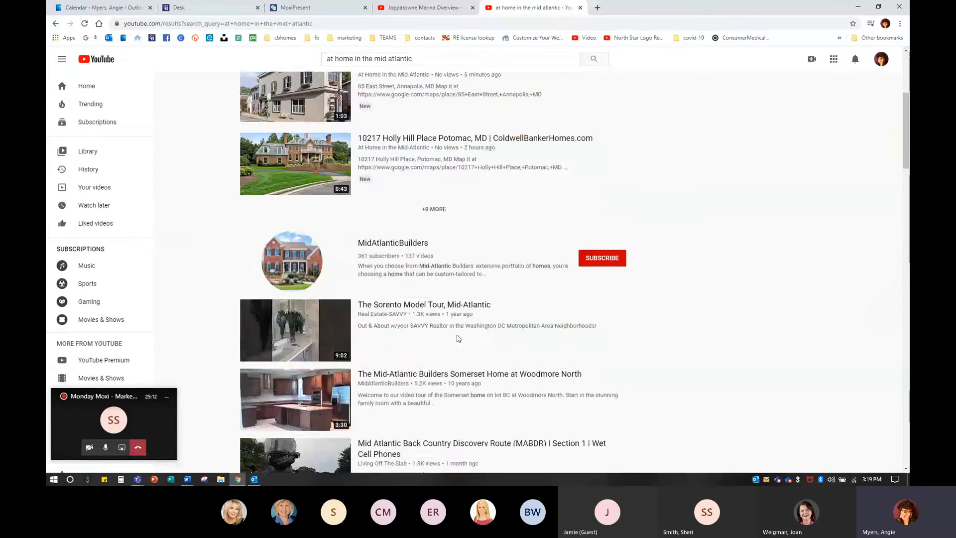
scroll(456, 337, "up", 7)
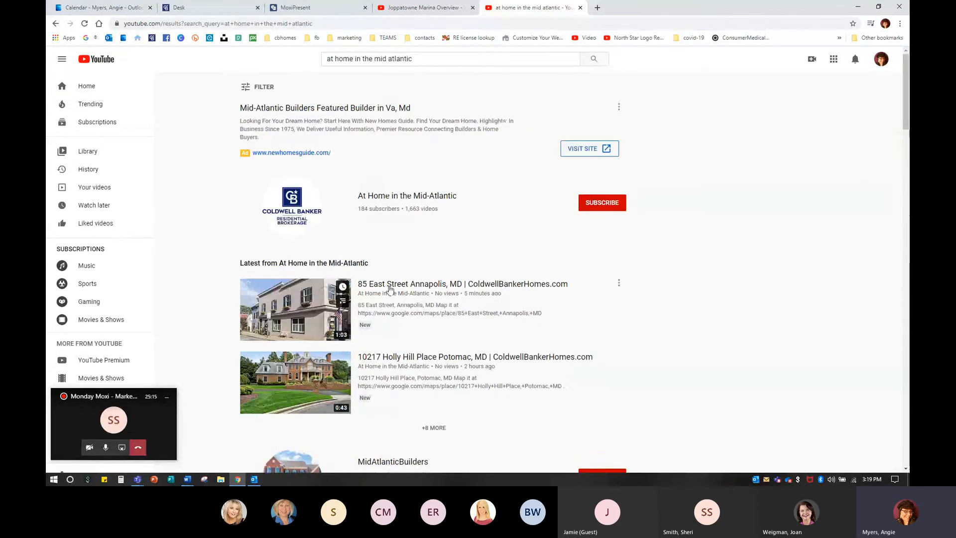
left_click(433, 428)
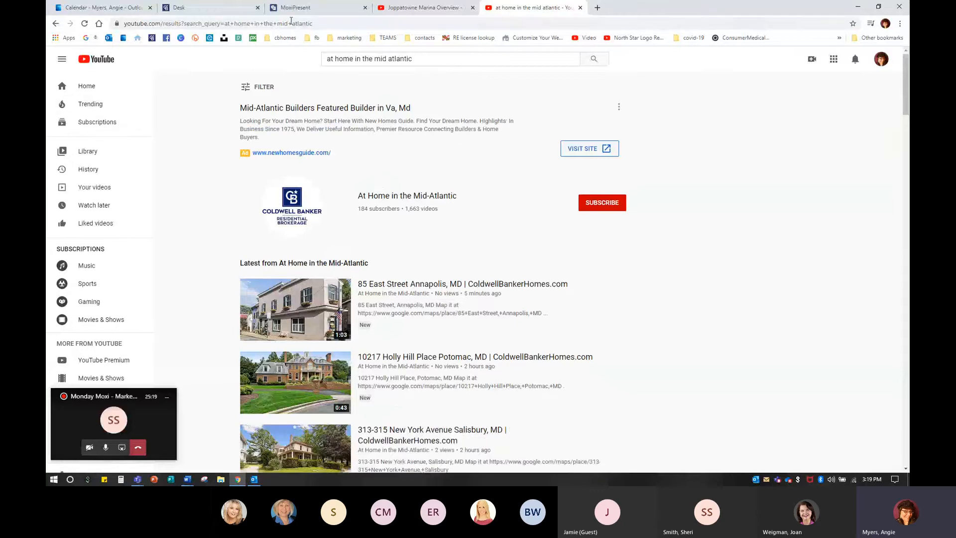
Step: Open the Desk dashboard, dismiss the chat popup and launch Listing Concierge V-NEW
left_click(152, 38)
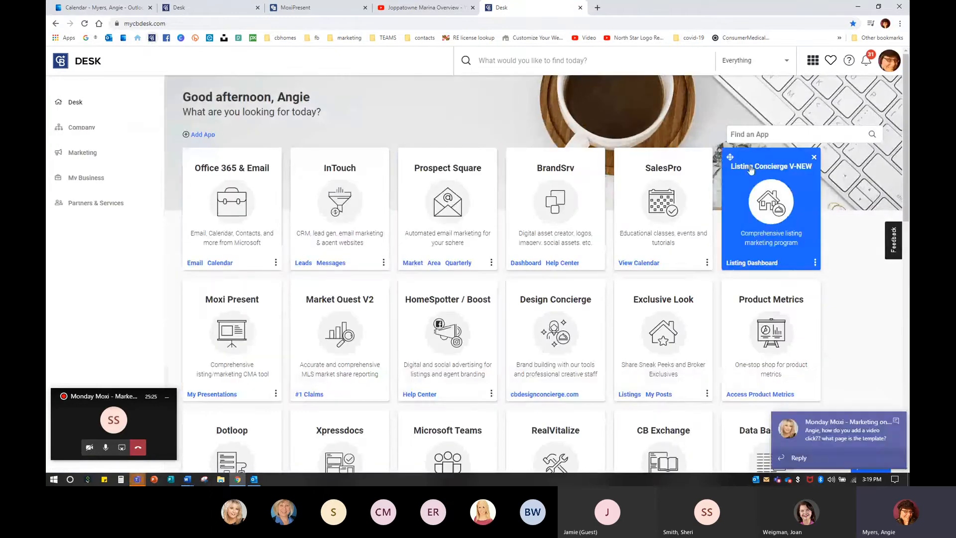
left_click(896, 421)
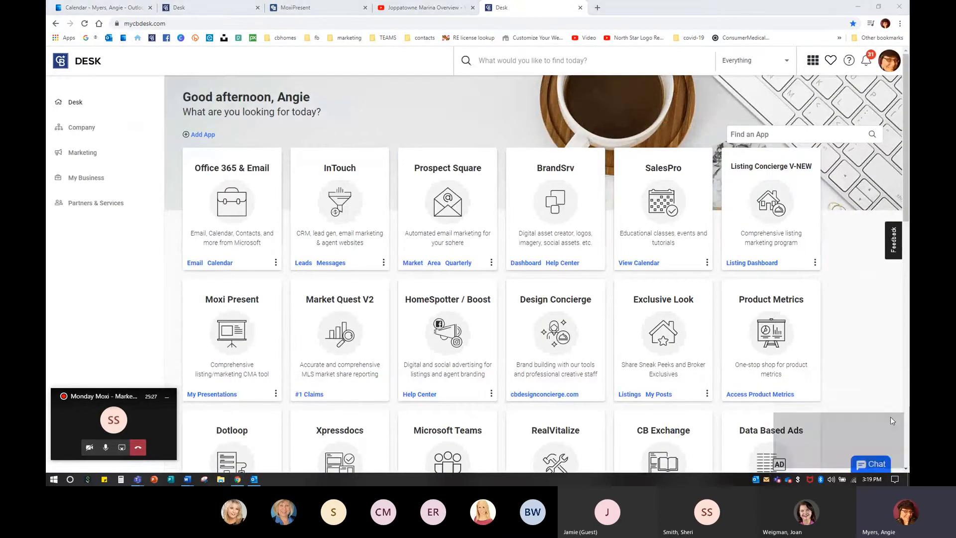
left_click(770, 203)
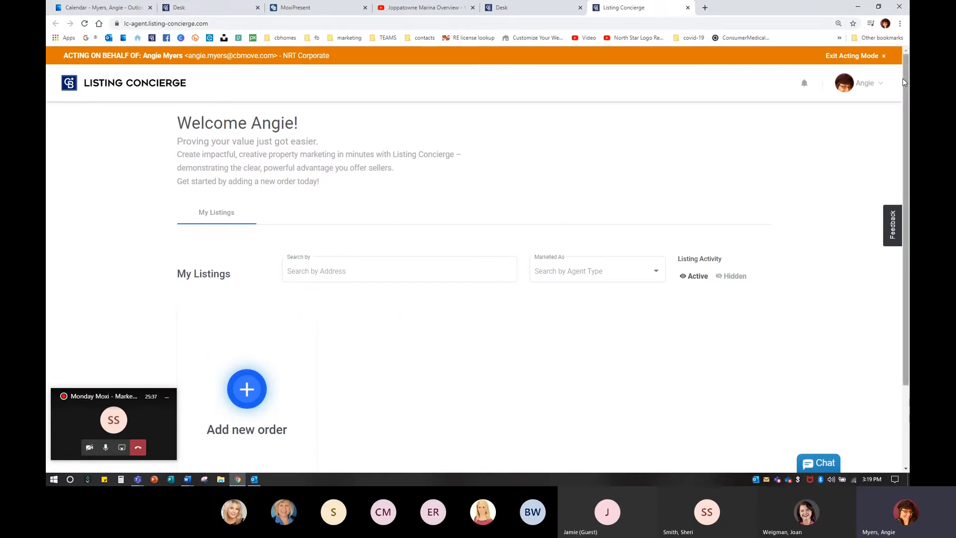
Step: Exit acting mode and open the On behalf of option from the profile menu
left_click(875, 89)
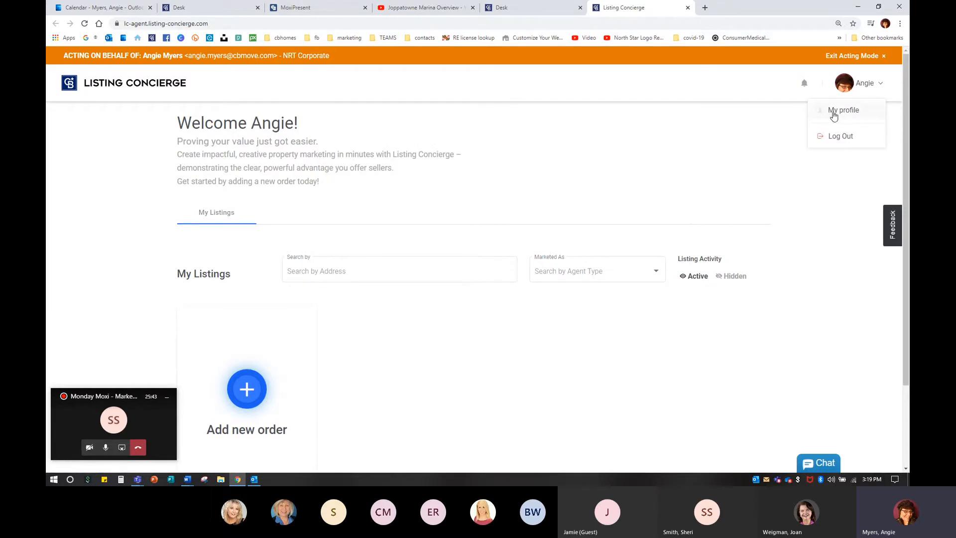
left_click(869, 83)
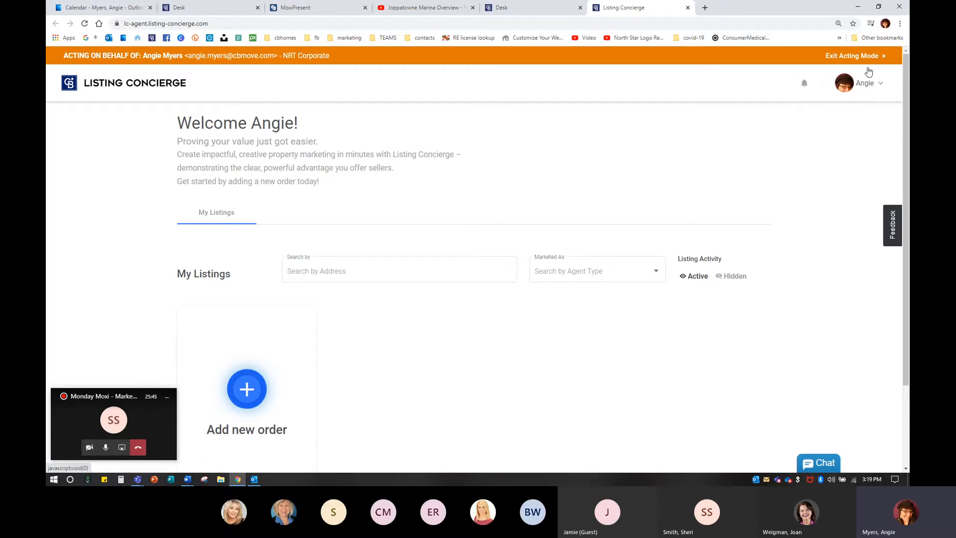
left_click(885, 56)
left_click(854, 67)
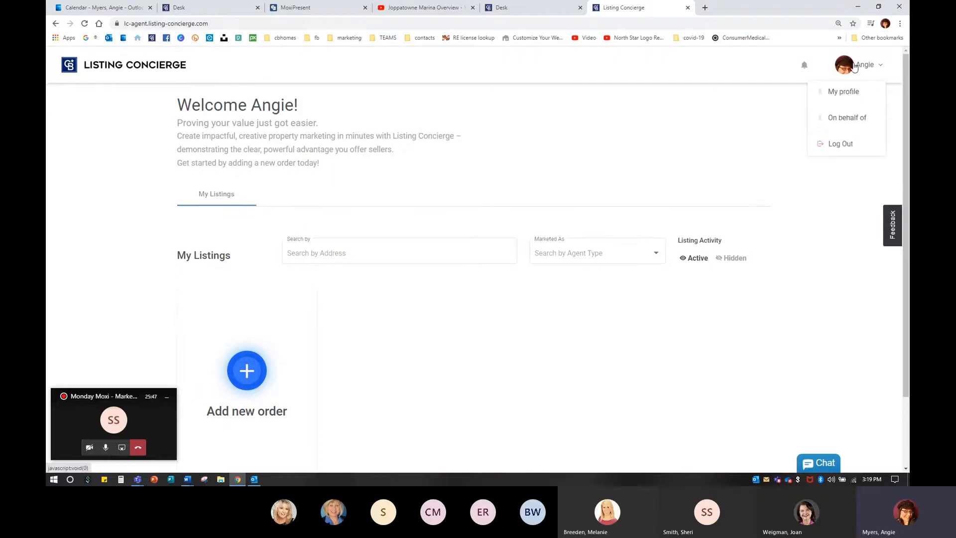
left_click(842, 119)
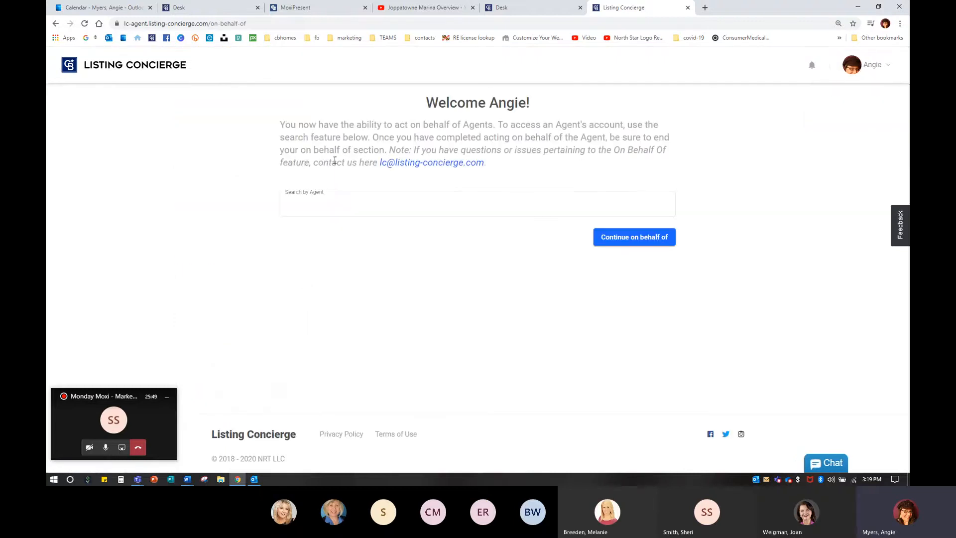
Step: Search for the agent by name, select them from the results and continue acting on their behalf
left_click(314, 203)
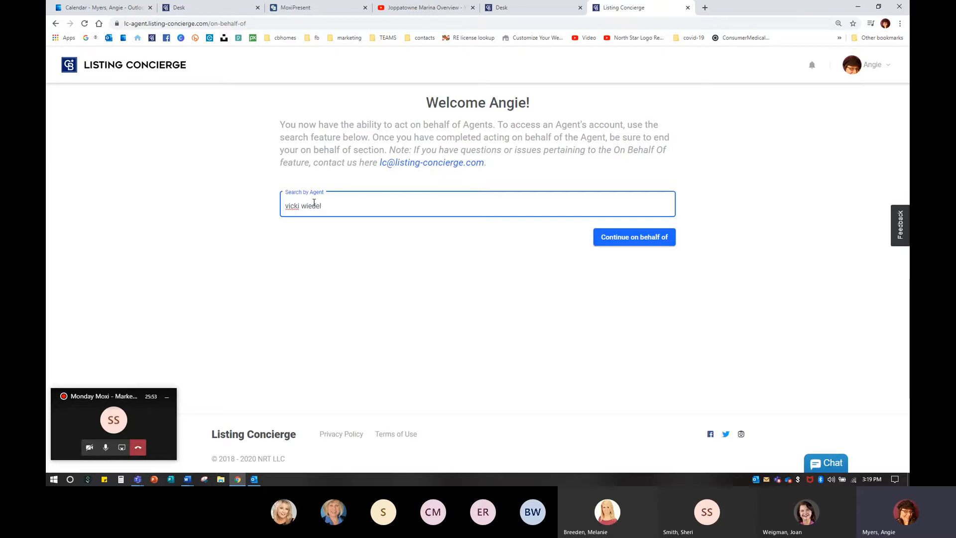
scroll(364, 295, "down", 3)
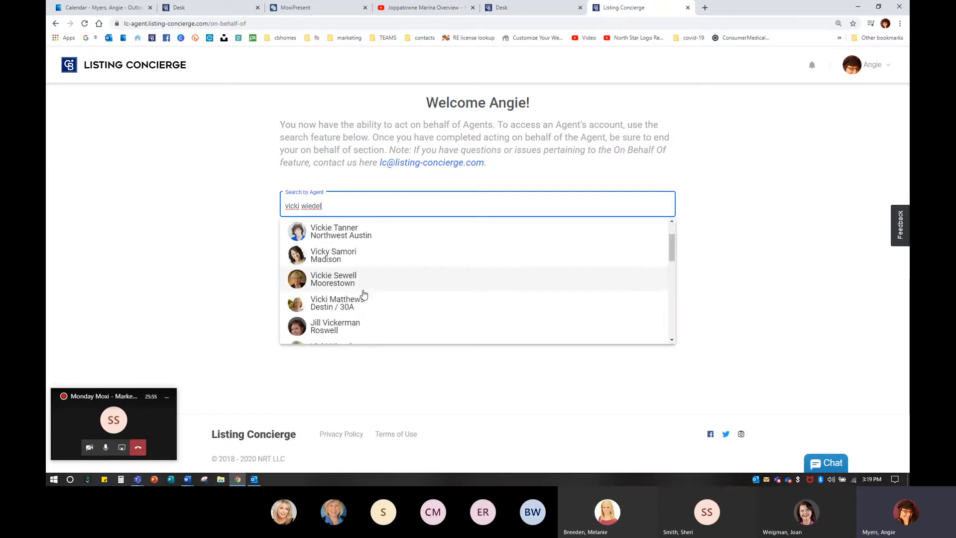
scroll(363, 294, "down", 4)
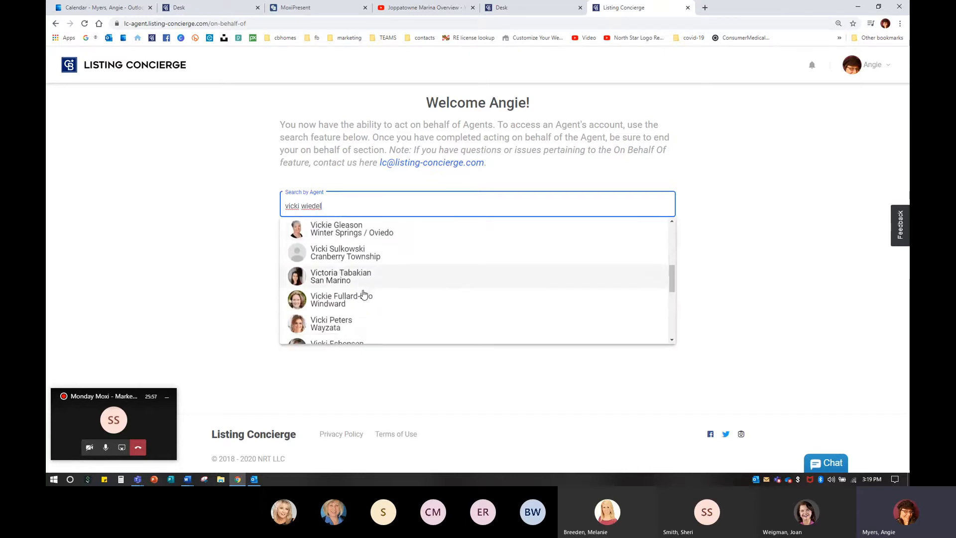
scroll(364, 294, "down", 4)
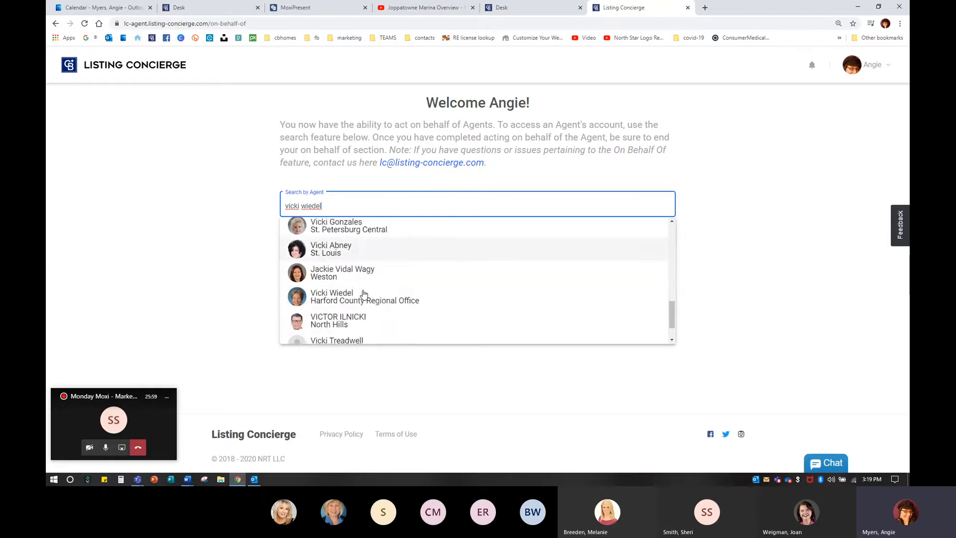
left_click(359, 268)
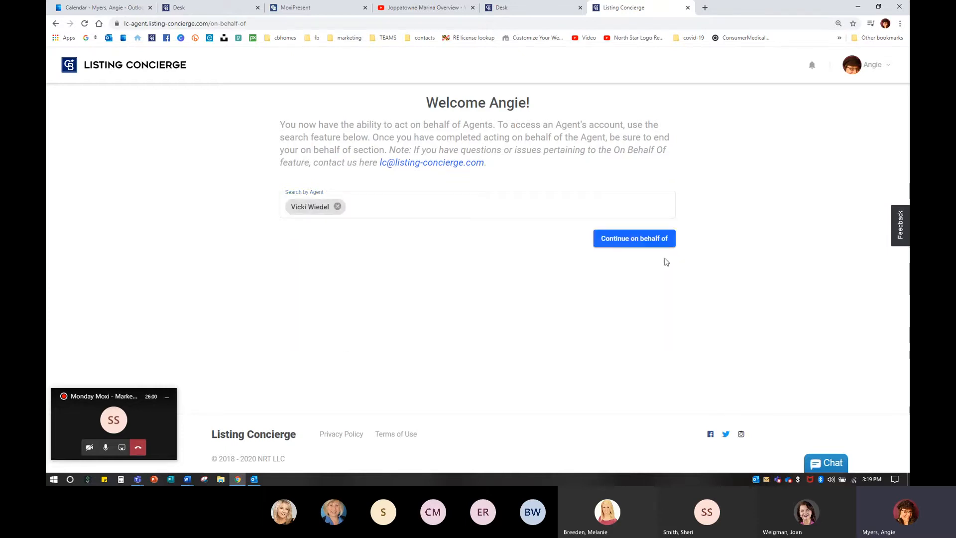
left_click(644, 240)
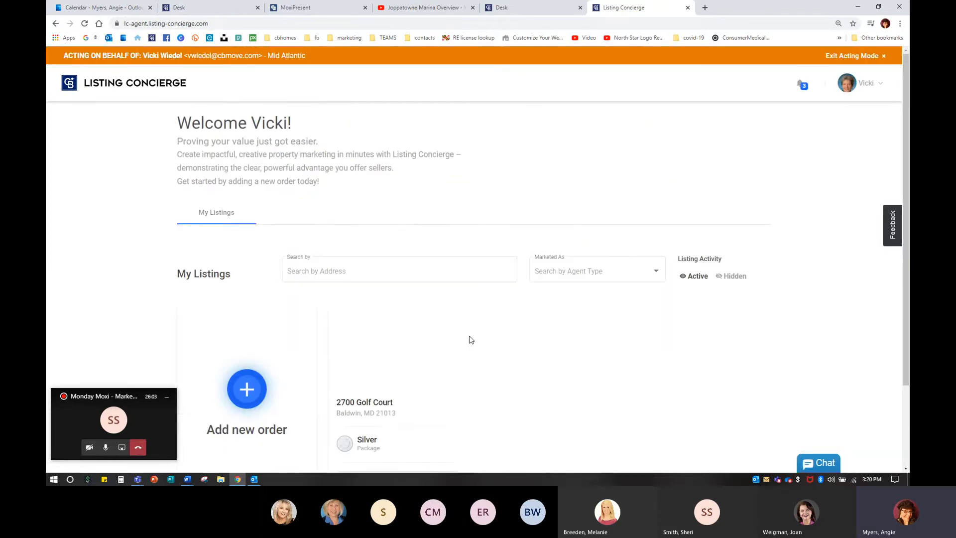
Step: Open the order management page for the agent's listing
scroll(473, 337, "down", 3)
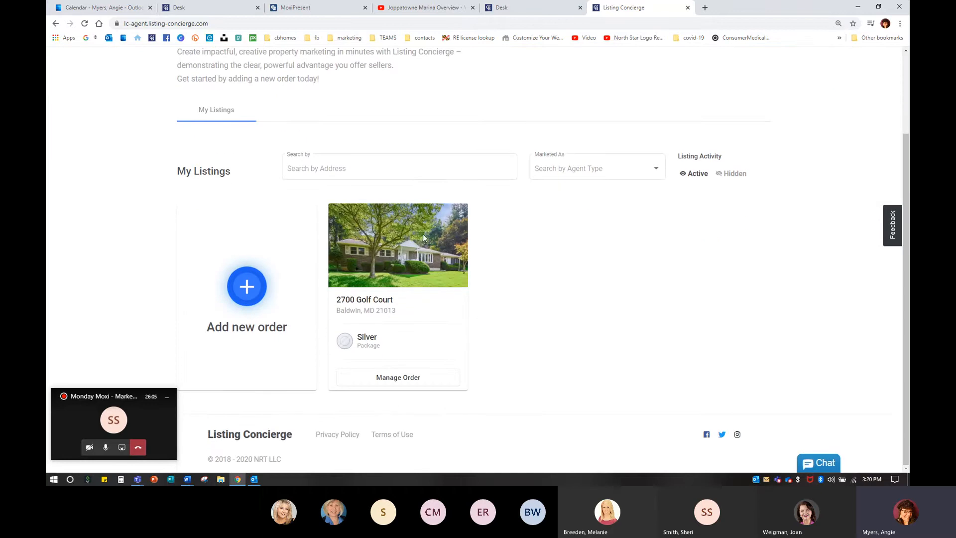
left_click(405, 381)
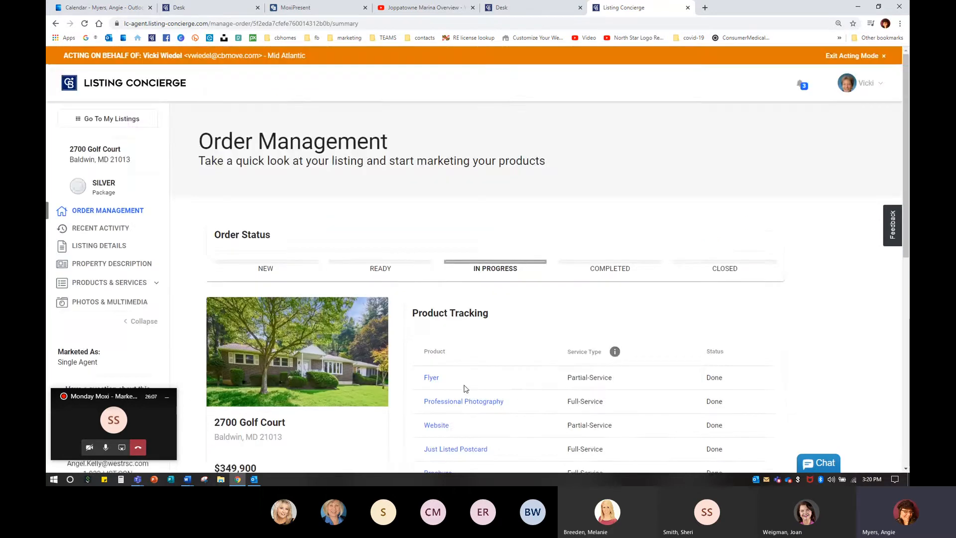
Step: Open the listing's Website product and view its published property website
scroll(463, 386, "down", 3)
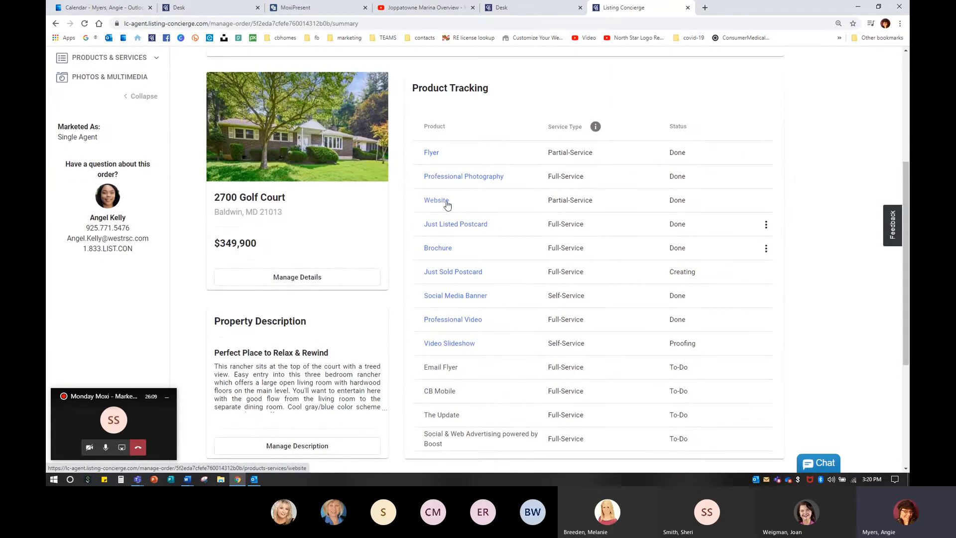
left_click(435, 200)
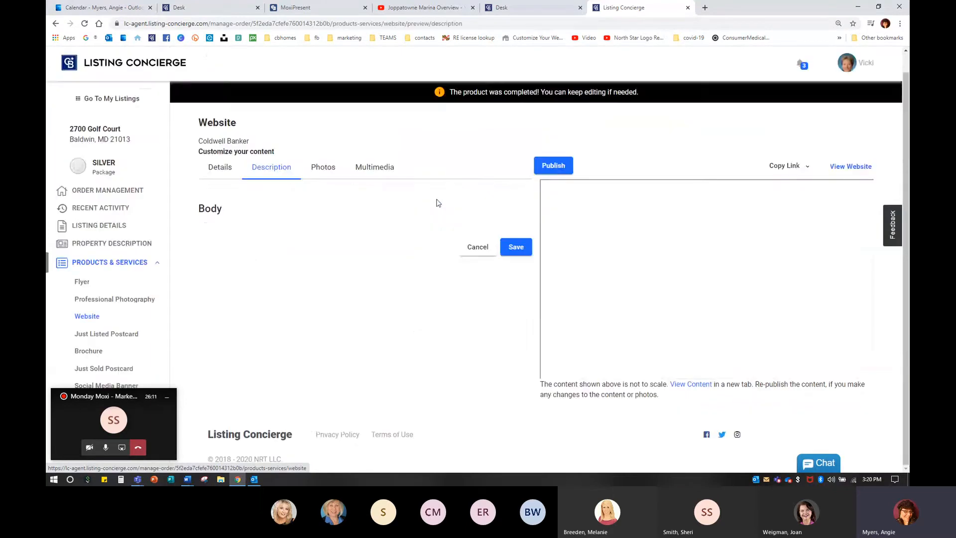
left_click(516, 391)
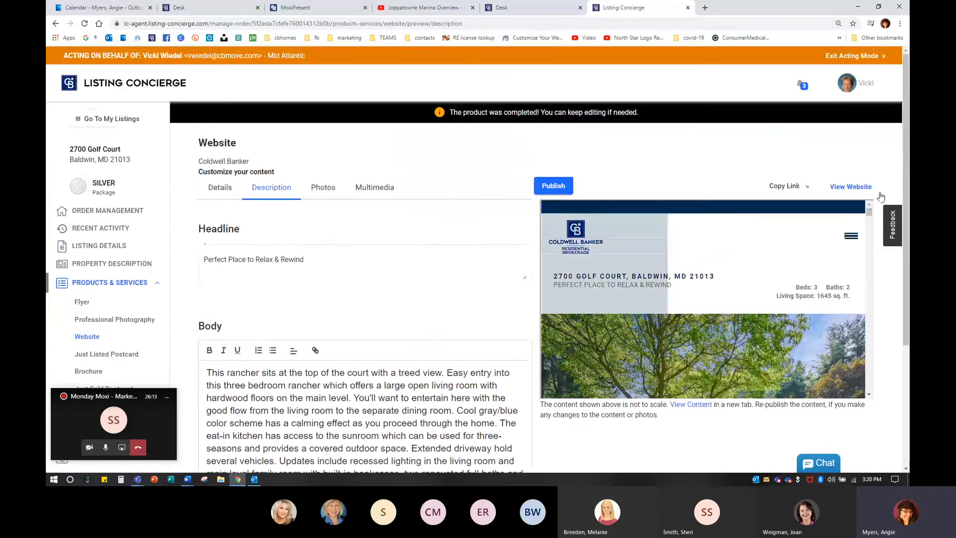
left_click(847, 193)
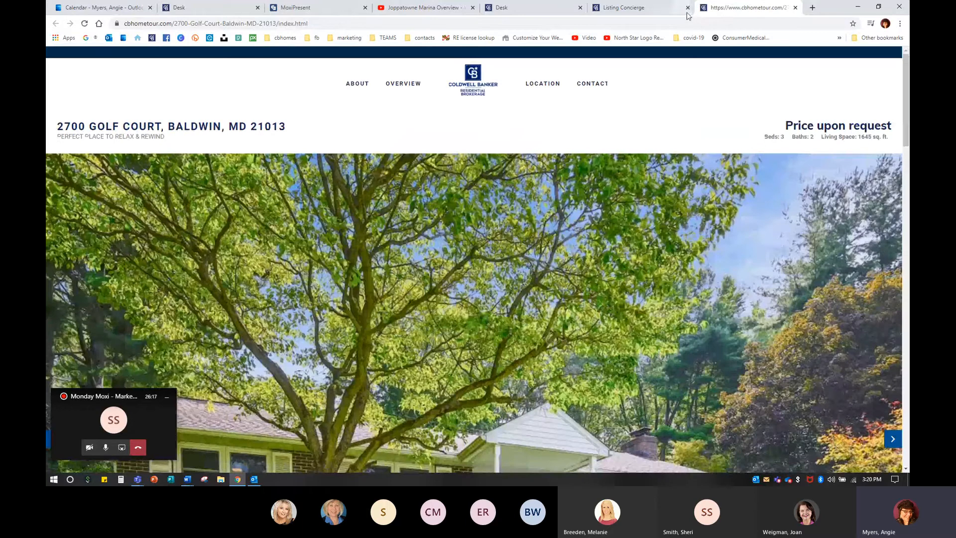
Step: Close the website tab and reopen the property website from the Website product on the order management page
left_click(795, 8)
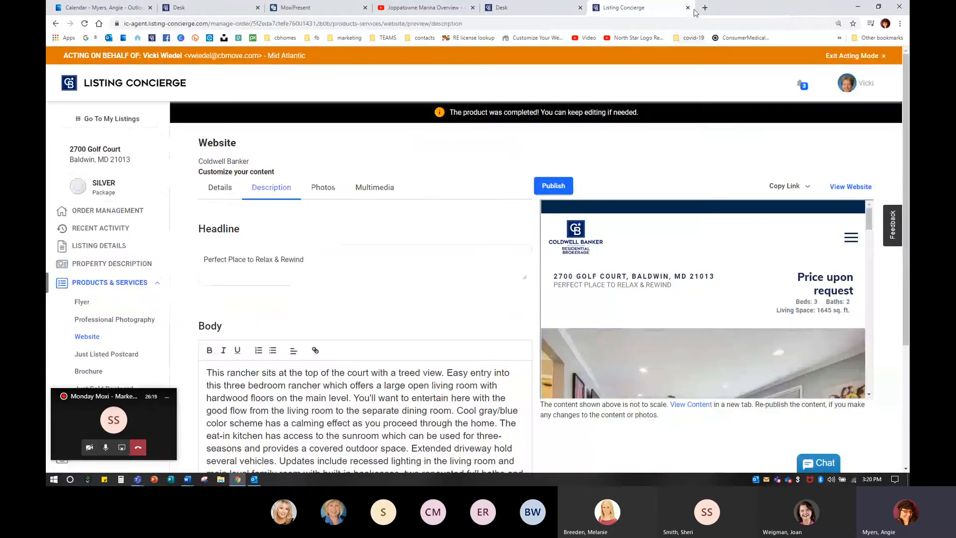
left_click(108, 283)
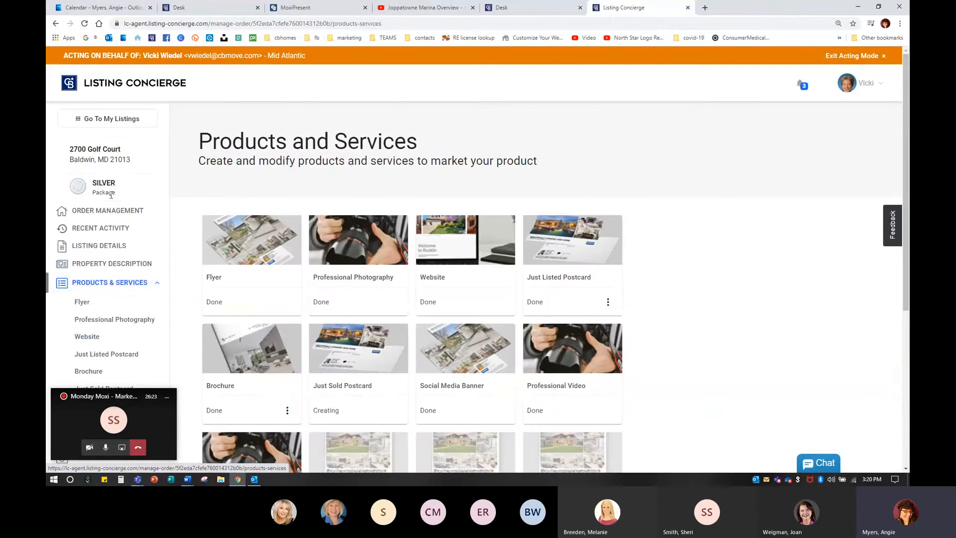
left_click(98, 210)
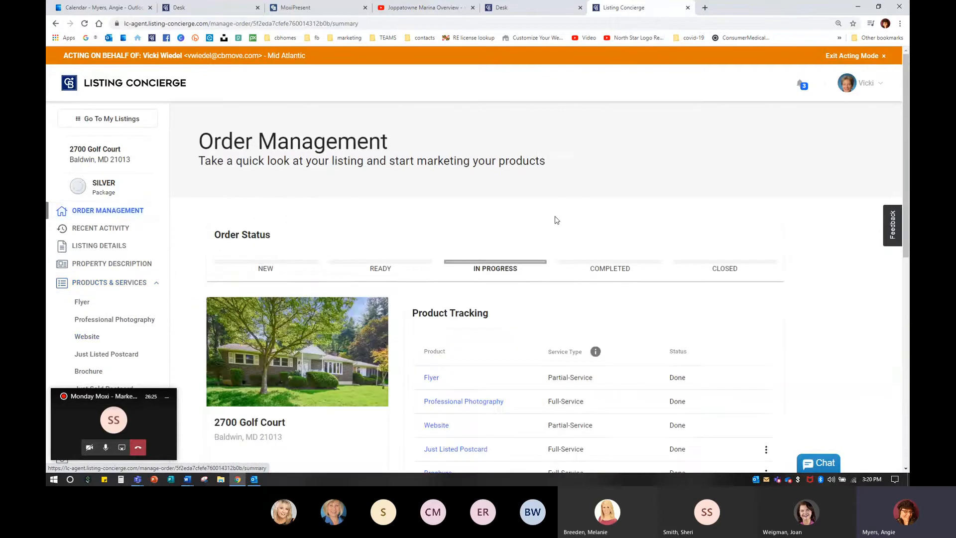
scroll(630, 233, "down", 5)
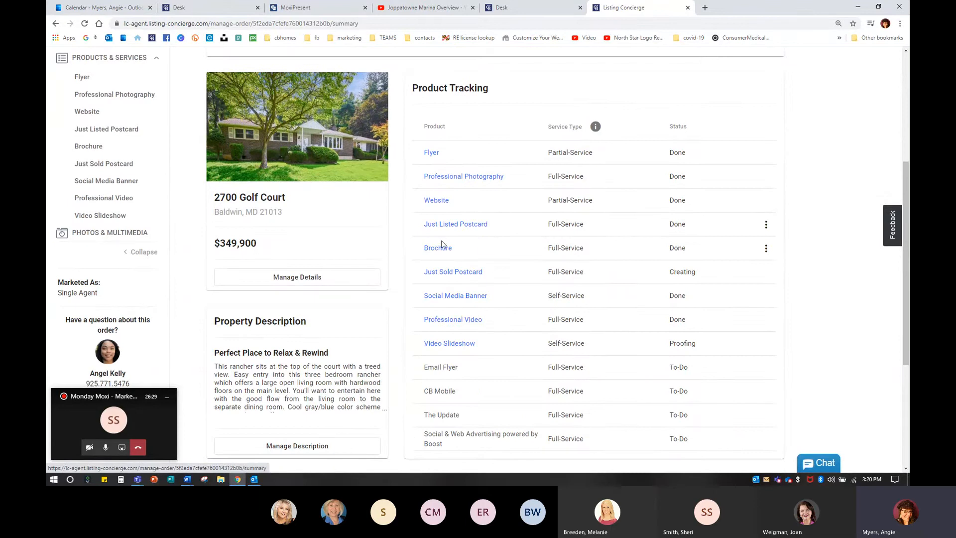
left_click(439, 204)
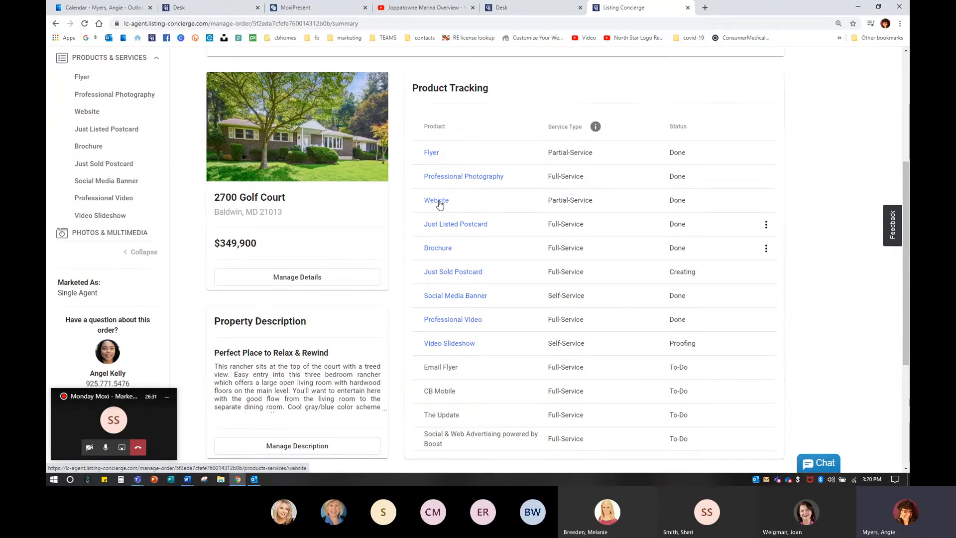
left_click(439, 201)
scroll(811, 207, "up", 2)
scroll(812, 209, "up", 2)
left_click(850, 187)
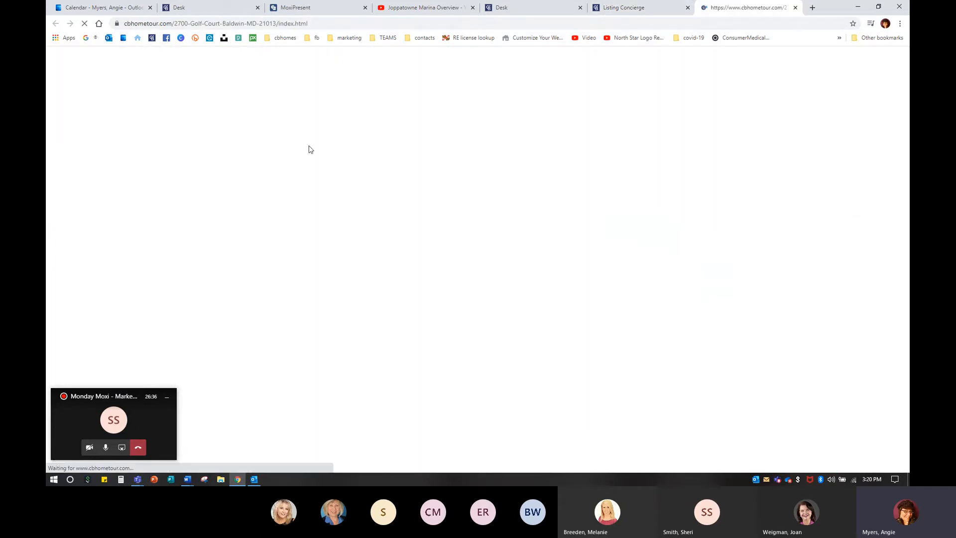
Step: Copy the property website's address from the browser address bar
left_click(213, 23)
right_click(213, 24)
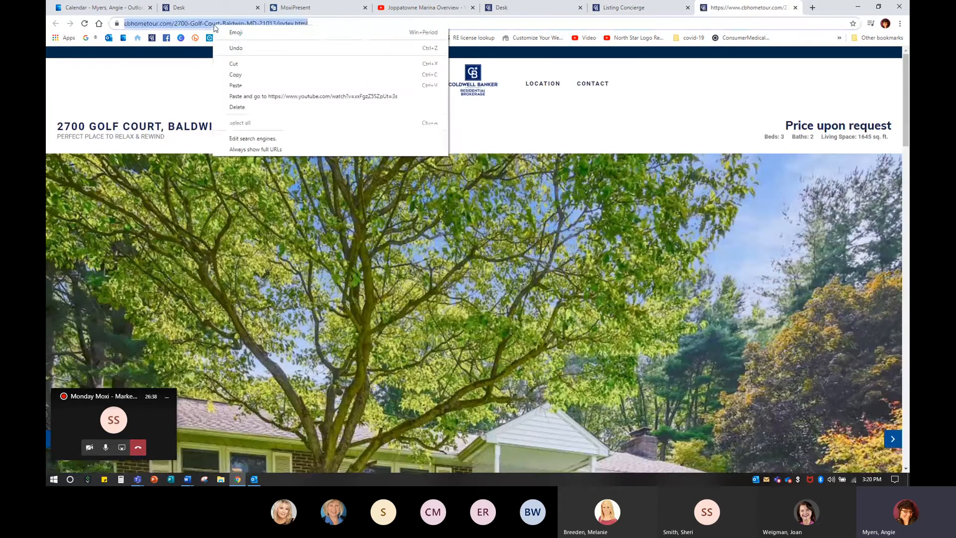
left_click(232, 75)
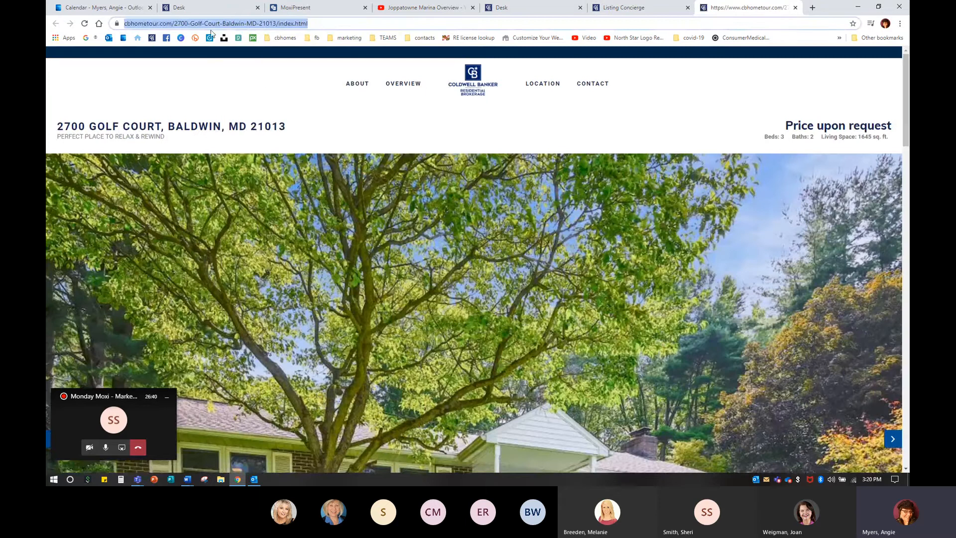
right_click(239, 25)
left_click(255, 77)
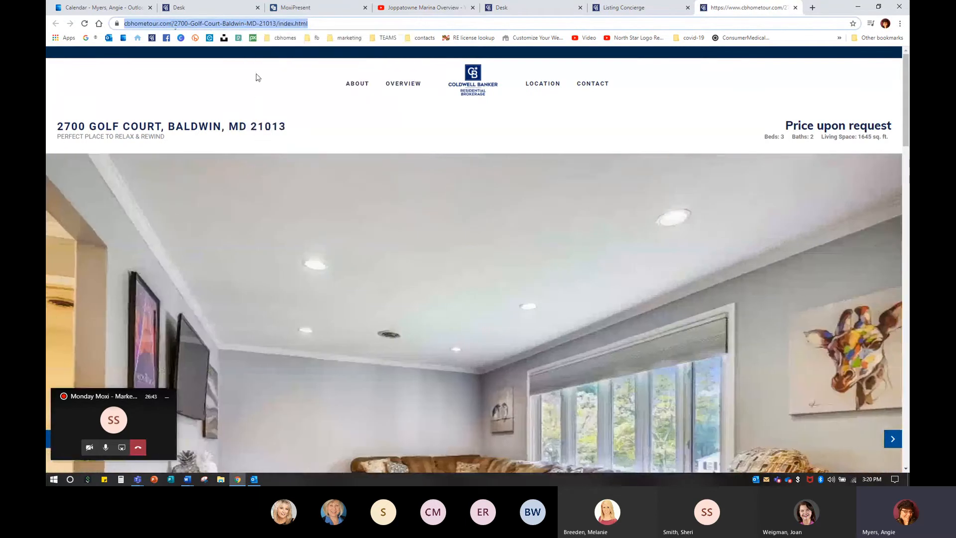
Step: Start adding a video to the empty left cell of My Marketing and paste the website address as its URL
left_click(625, 7)
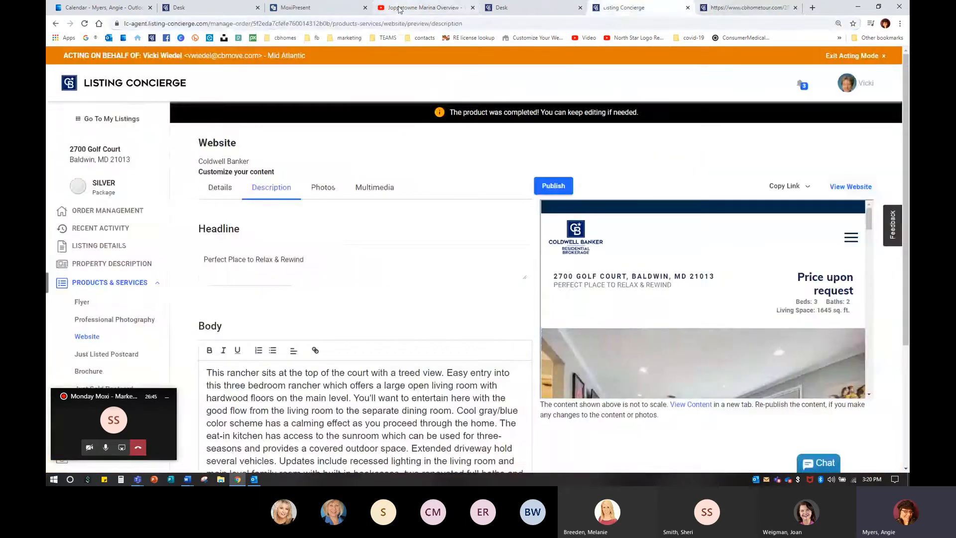
left_click(403, 7)
left_click(311, 7)
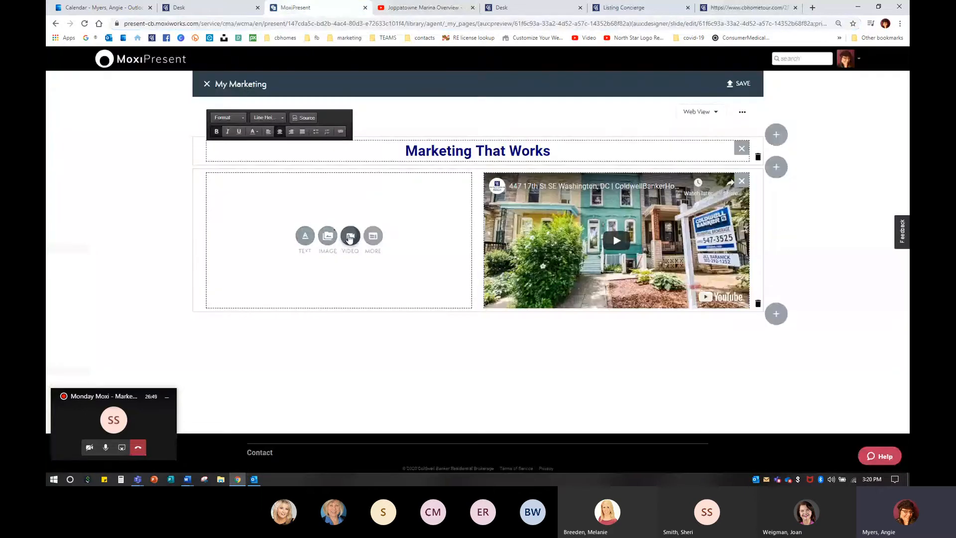
left_click(350, 238)
right_click(732, 98)
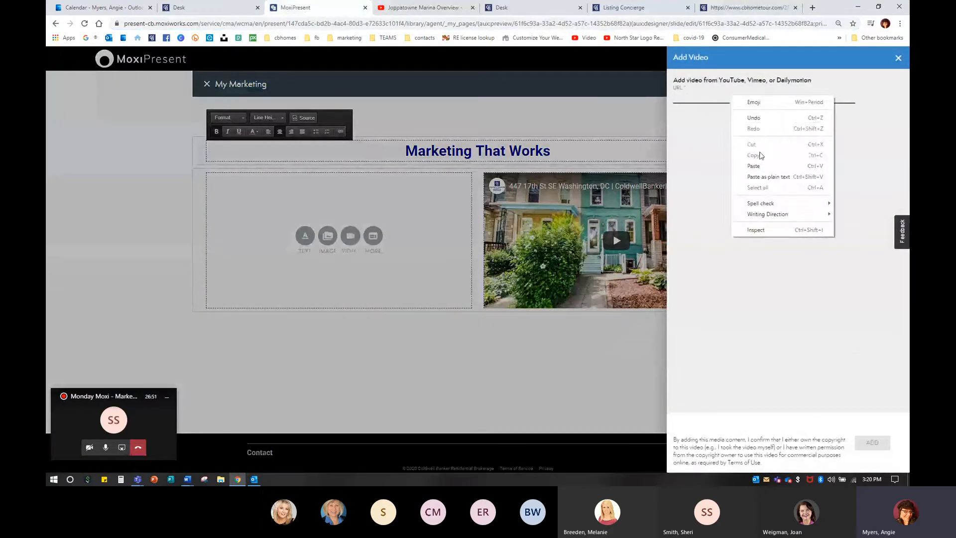
left_click(758, 166)
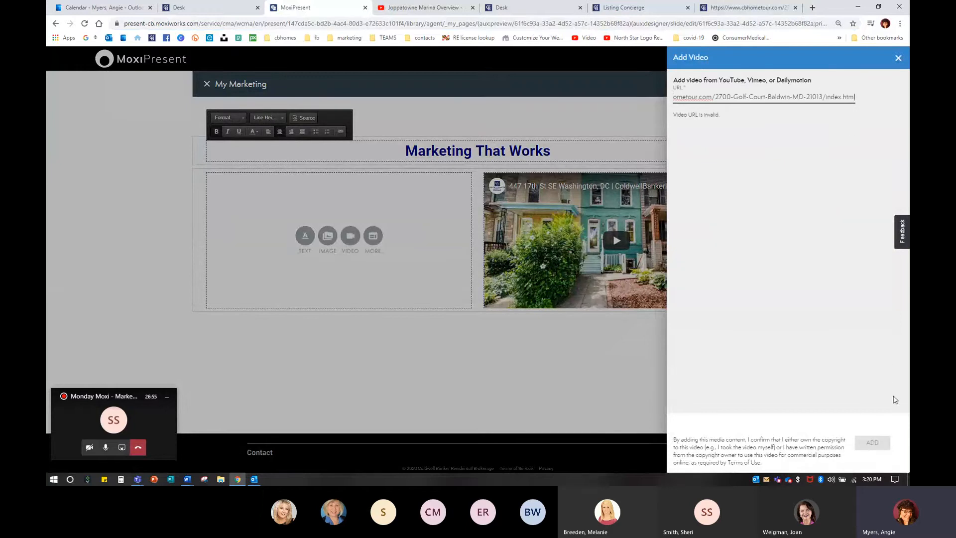
Step: Try to trim the pasted address in the video URL field, removing the index.html ending and the protocol
left_click(859, 95)
left_click(839, 97)
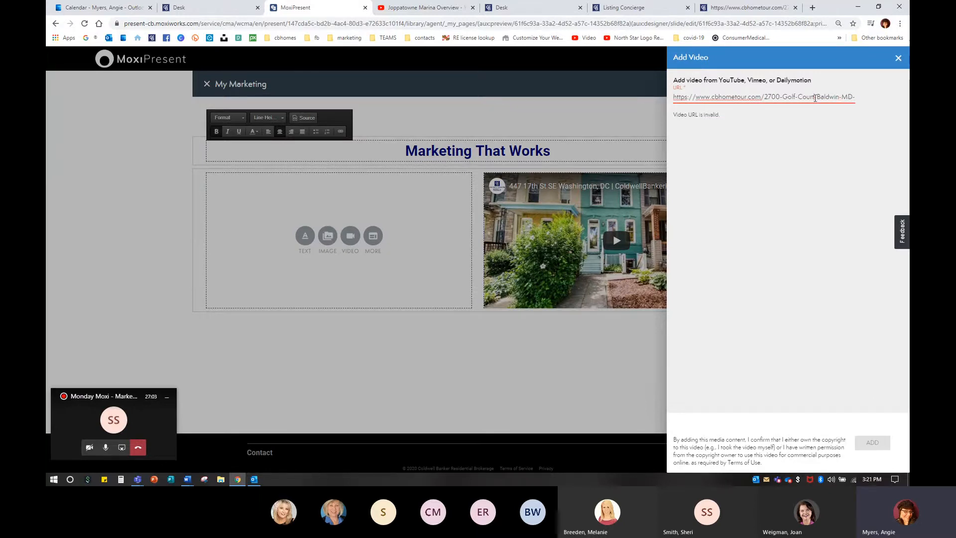
key("Right")
key("Right")
key("Right")
key("Right")
key("Right")
key("Right")
key("Right")
key("Right")
key("Right")
key("Right")
key("Right")
key("Right")
key("Right")
key("Right")
key("Right")
key("Right")
key("Right")
key("Right")
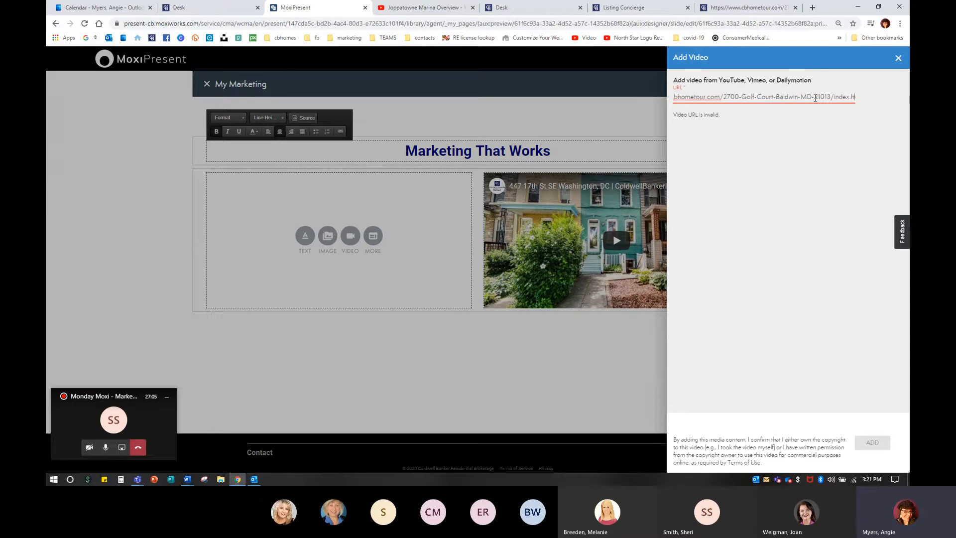
key("BackSpace")
key("BackSpace")
key("BackSpace")
key("BackSpace")
key("BackSpace")
key("BackSpace")
key("BackSpace")
key("BackSpace")
key("BackSpace")
key("BackSpace")
key("BackSpace")
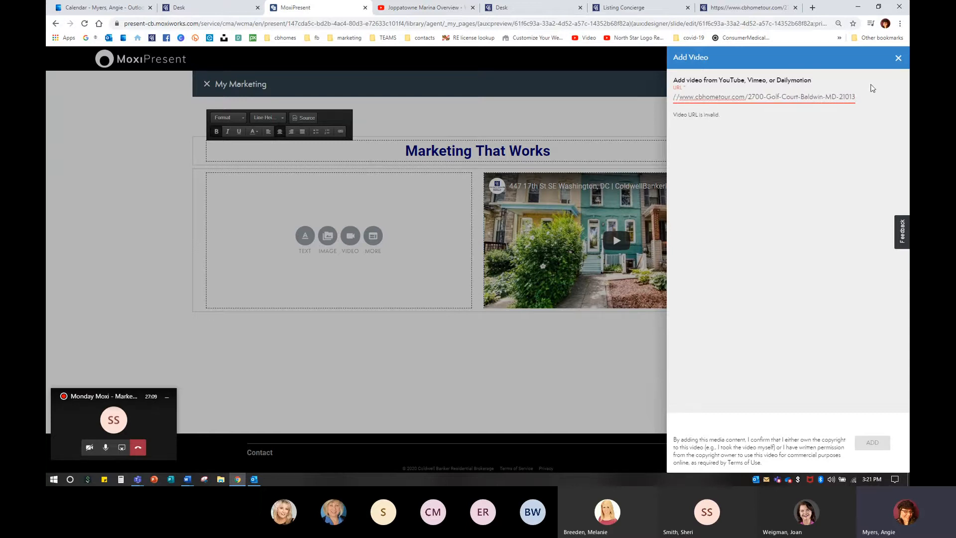
left_click_drag(859, 100, 755, 99)
left_click(702, 99)
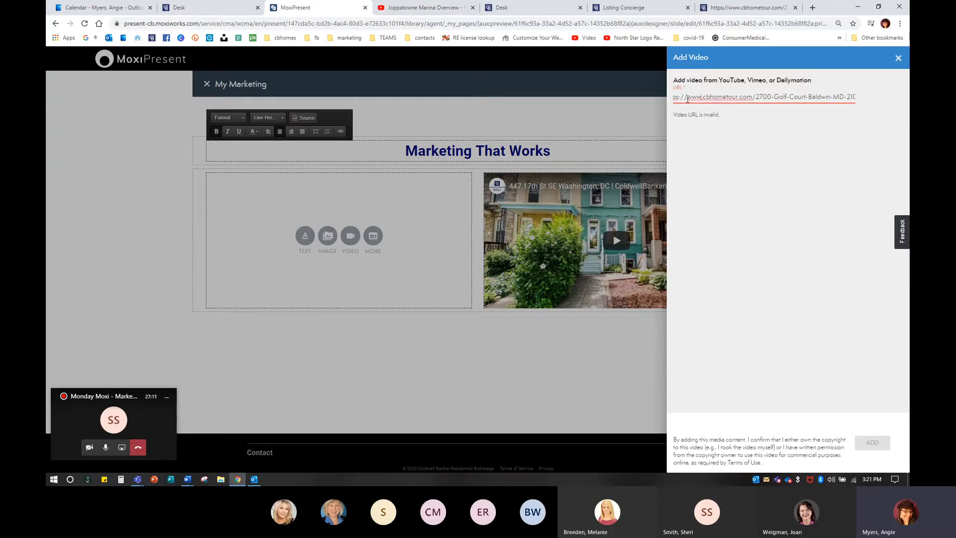
key("Left")
key("Left")
key("Left")
key("Left")
key("Left")
left_click_drag(696, 98, 672, 97)
key("BackSpace")
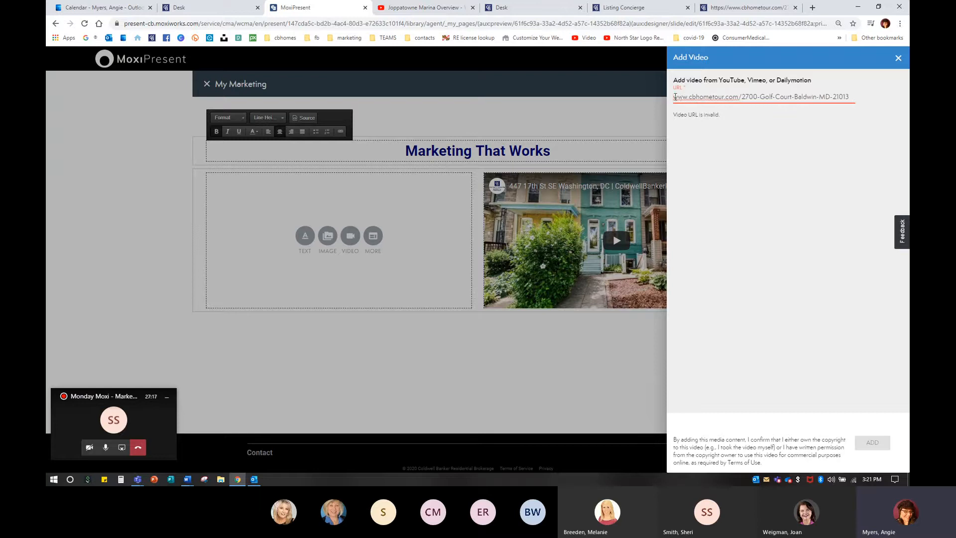
triple_click(674, 96)
Step: Copy the website address again, replace the video URL field with it, and close the Add Video panel
left_click(767, 9)
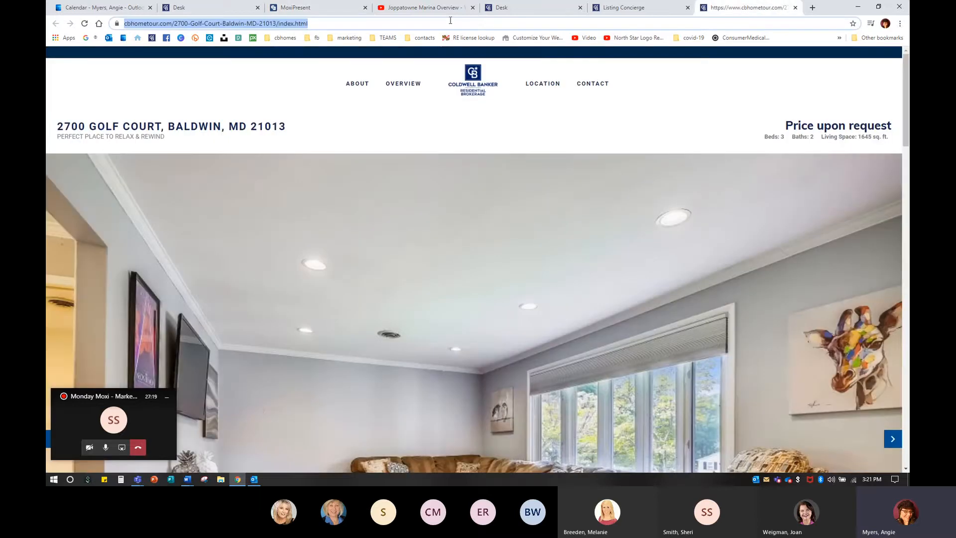
right_click(267, 25)
left_click(290, 71)
left_click(309, 8)
left_click(855, 94)
left_click_drag(861, 99, 893, 100)
key("Delete")
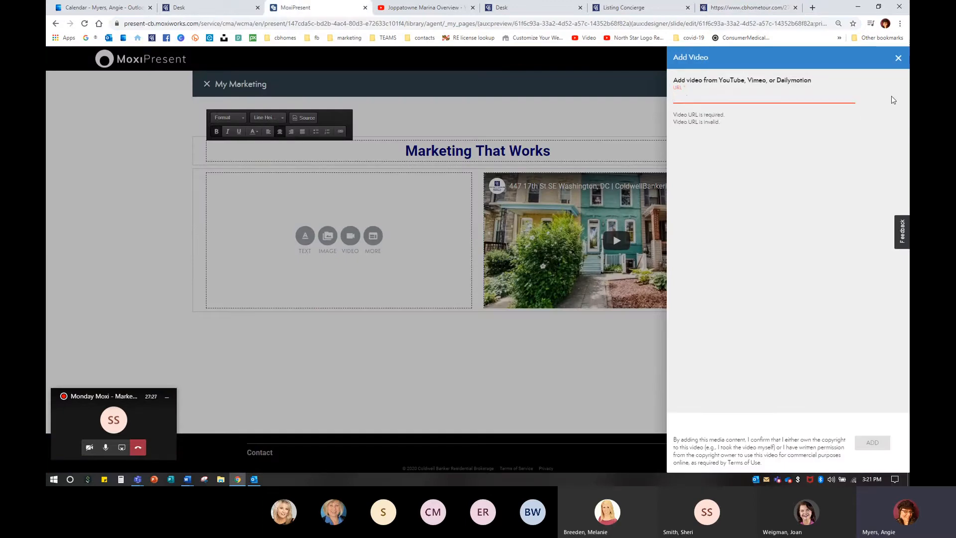
key("ctrl+v")
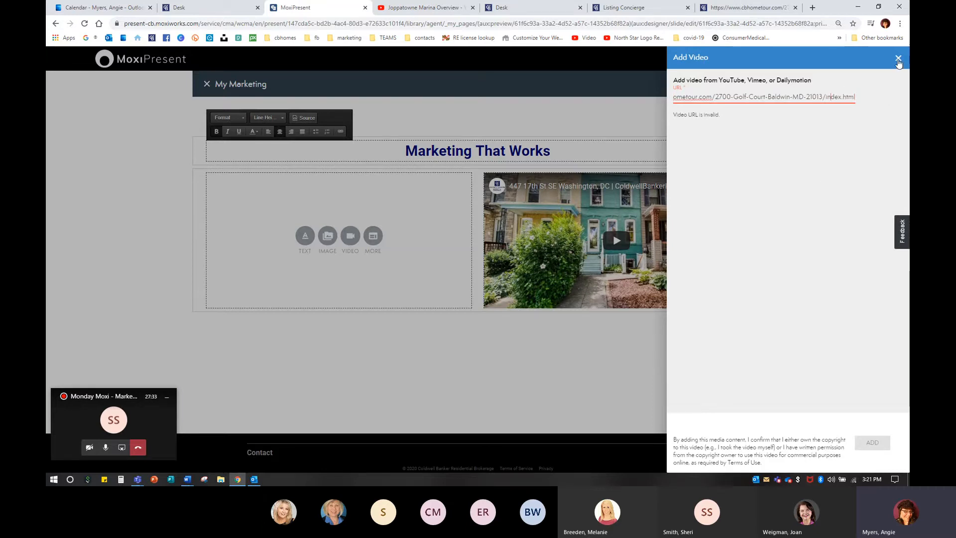
left_click(898, 59)
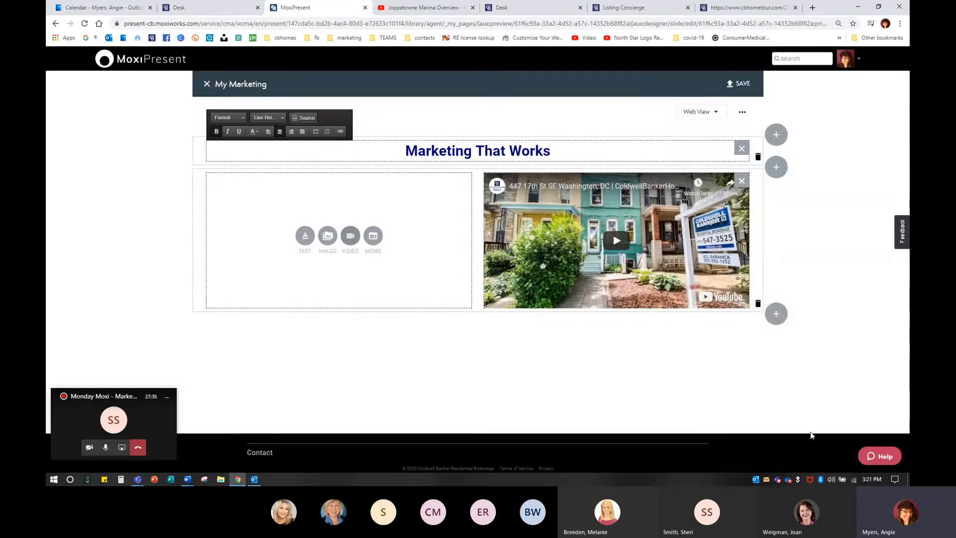
Step: Try loading the property website address without index.html, then go back to the previous page
left_click(747, 8)
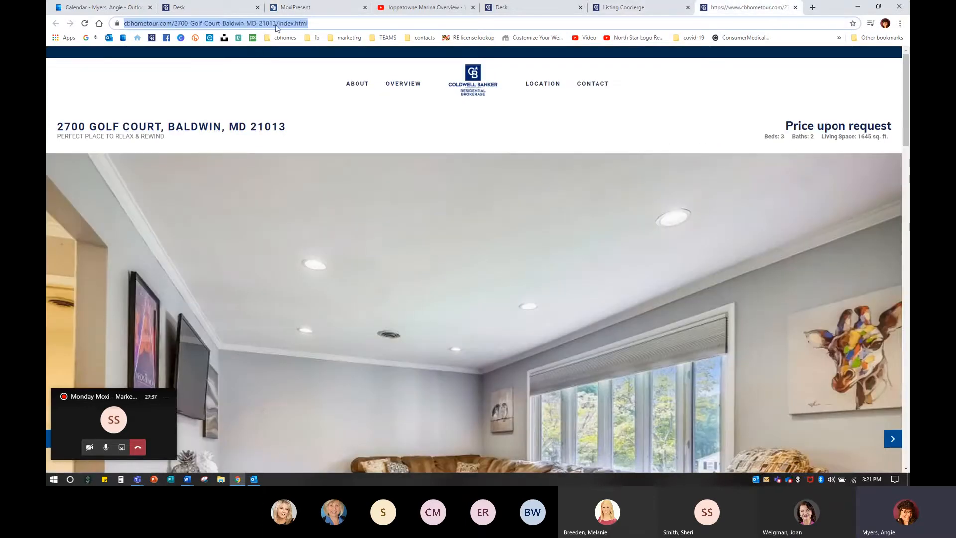
left_click(293, 23)
left_click_drag(312, 24, 543, 23)
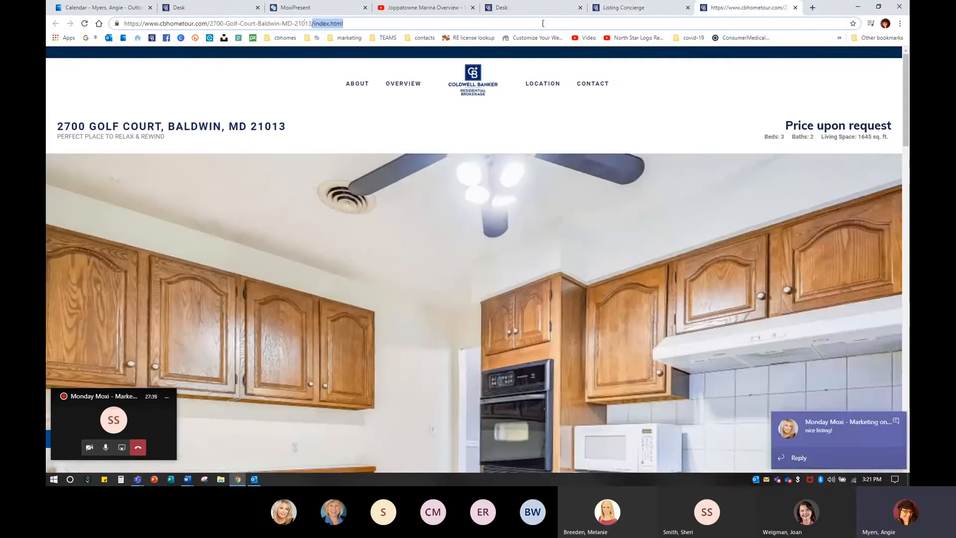
key("BackSpace")
key("Return")
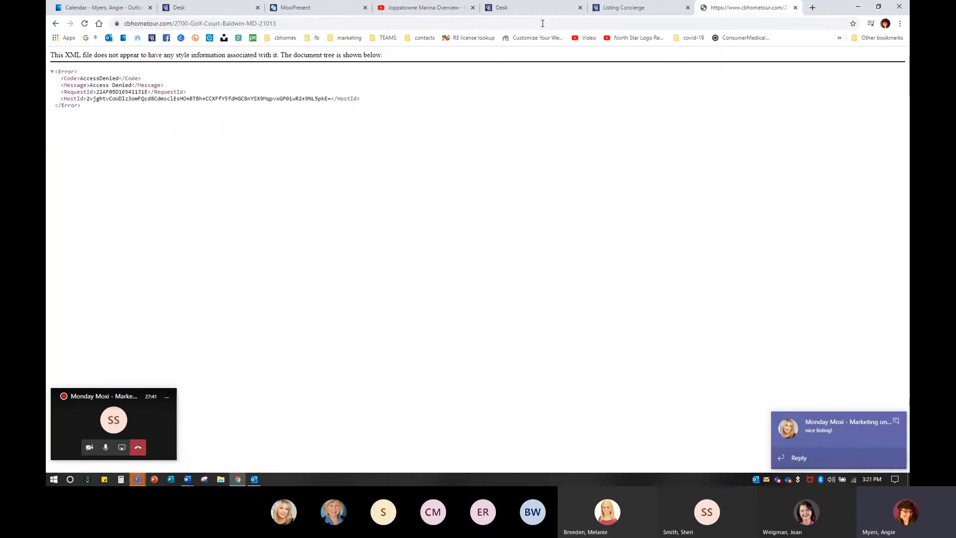
left_click(56, 23)
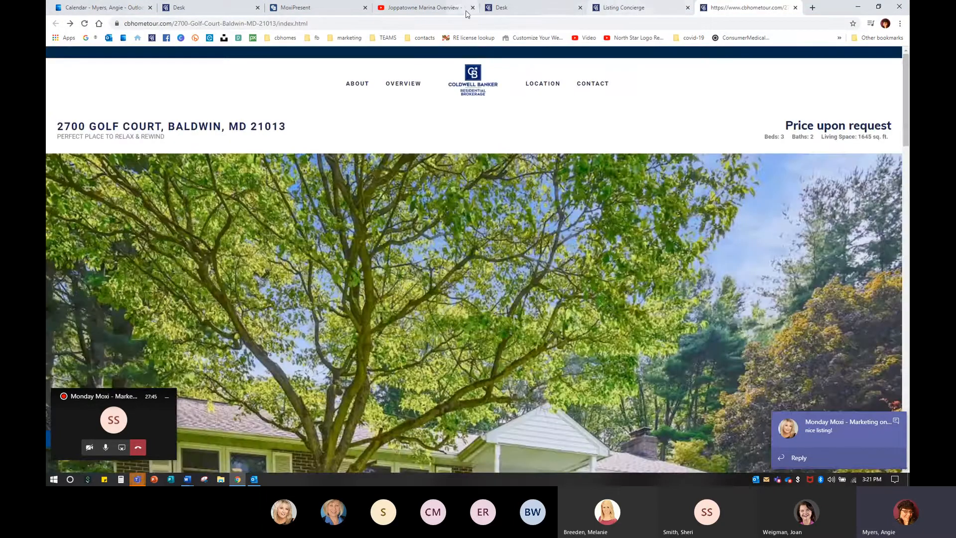
Step: Close the Joppatowne Marina YouTube tab and return to the My Marketing page editor
left_click(439, 9)
left_click(473, 8)
left_click(299, 8)
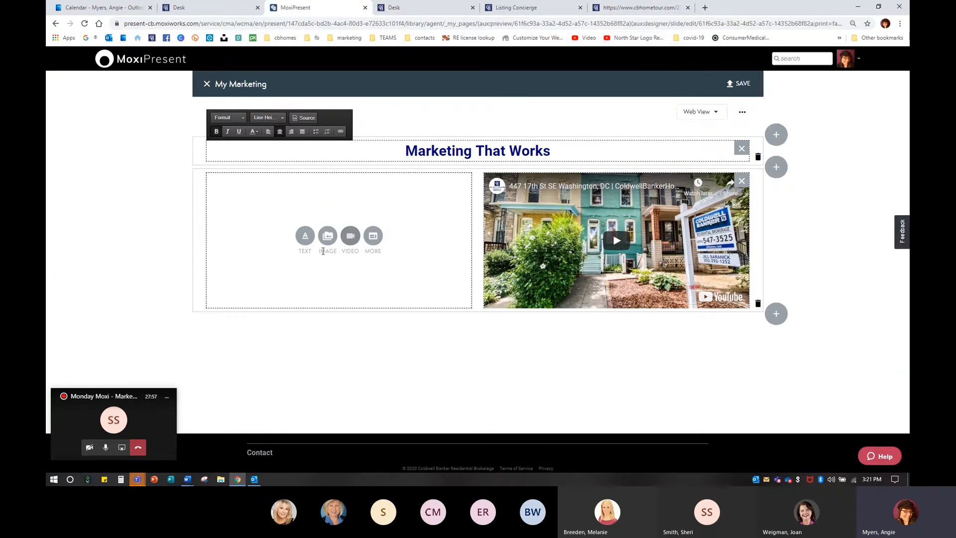
Step: Add a new two-column row below the video row on the page
left_click(775, 313)
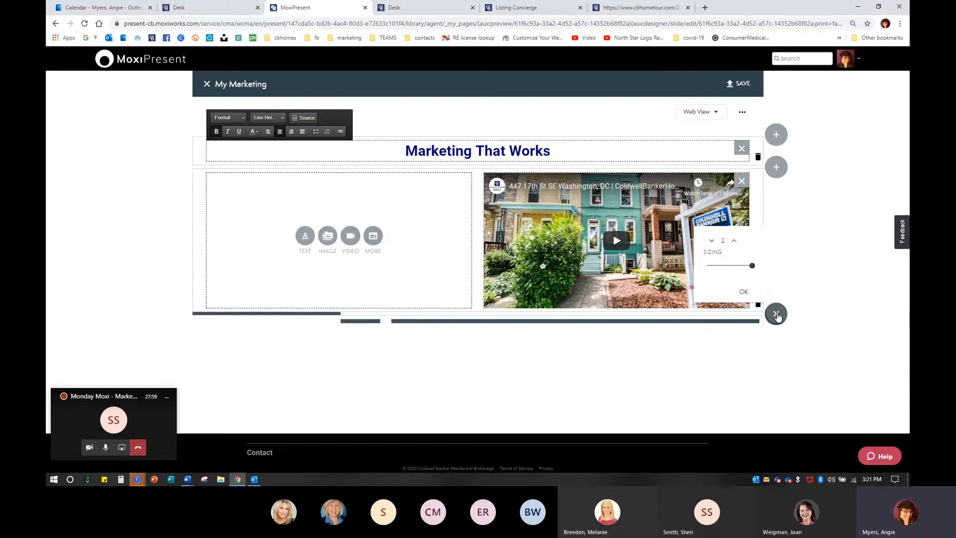
left_click(744, 293)
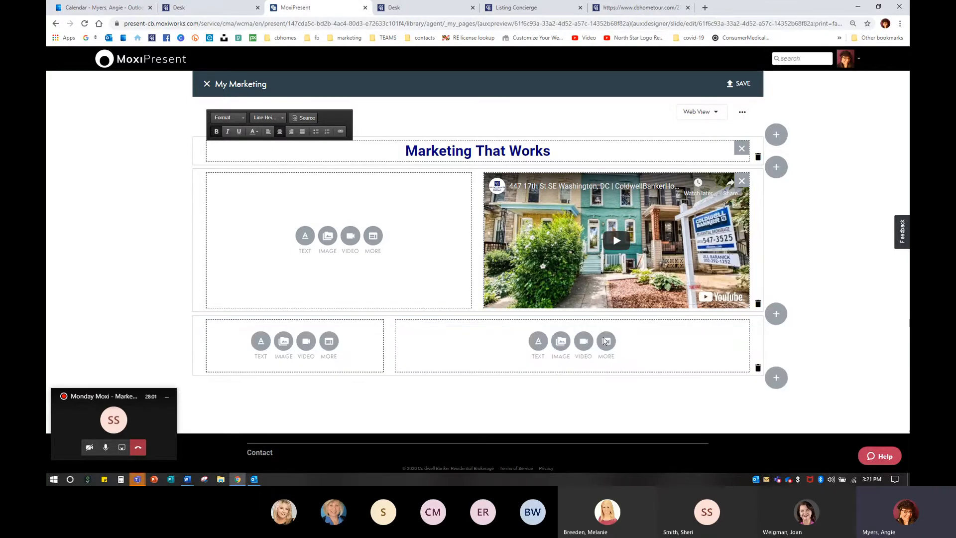
Step: Try adding the copied property website address as a video in the new row's left column, then close the Add Video panel
left_click(307, 347)
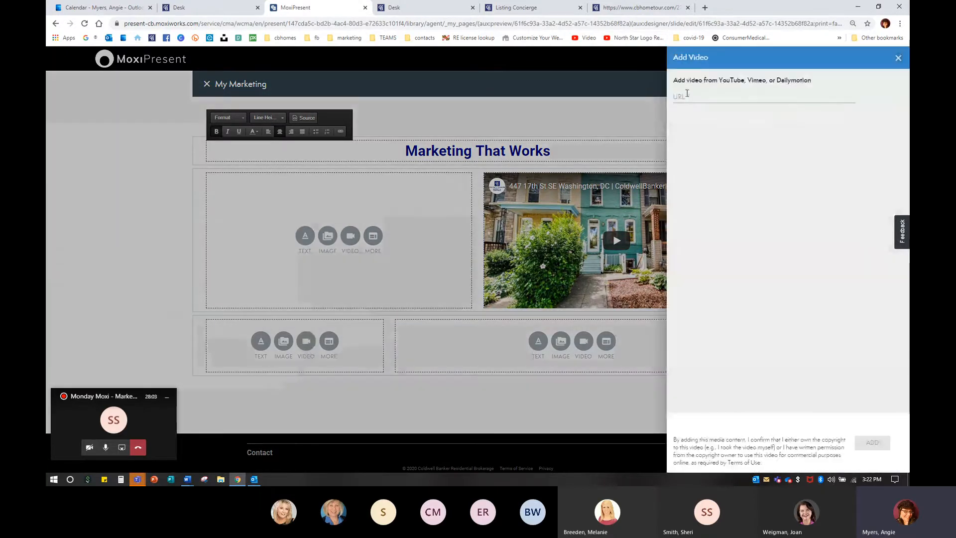
right_click(680, 97)
left_click(710, 173)
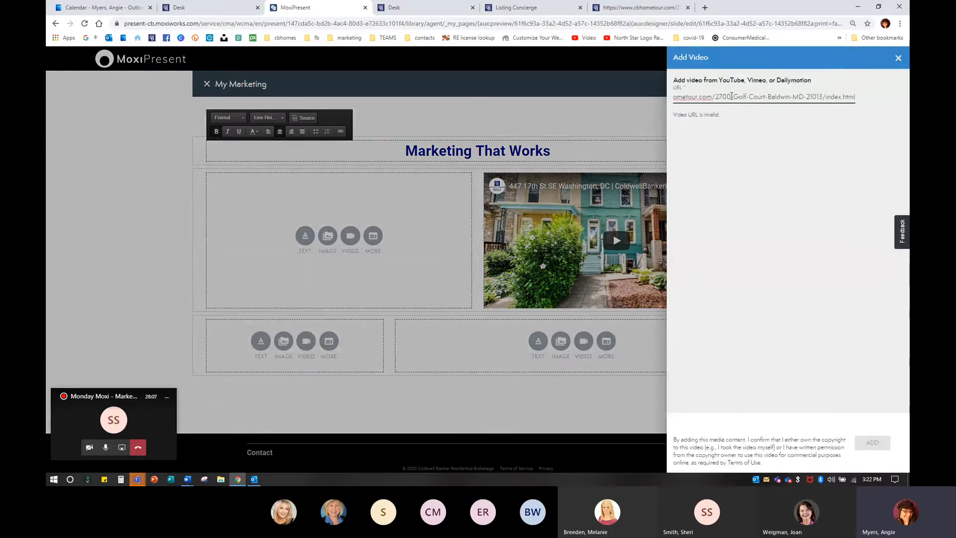
left_click(899, 58)
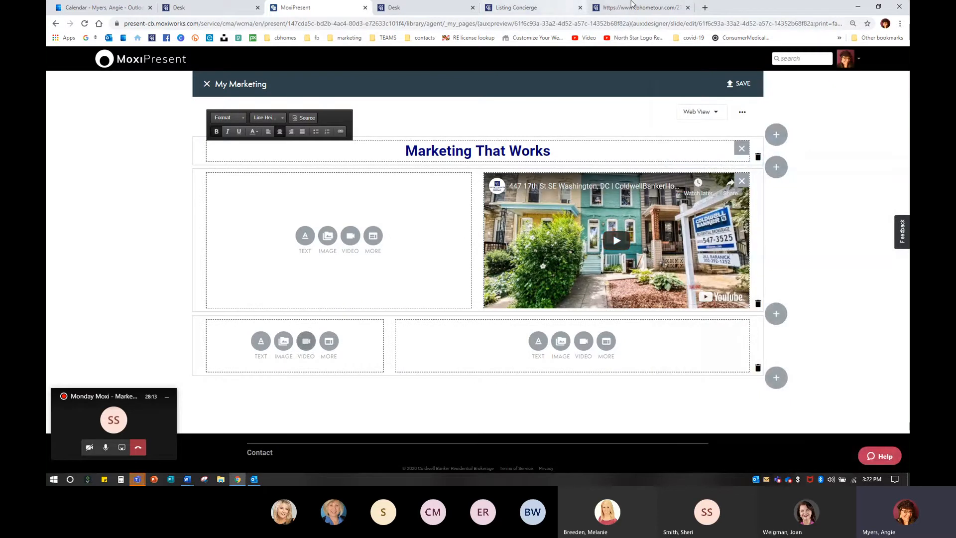
Step: In the property website tab, go to YouTube and search for at home in the mid atlantic
left_click(657, 8)
left_click(169, 23)
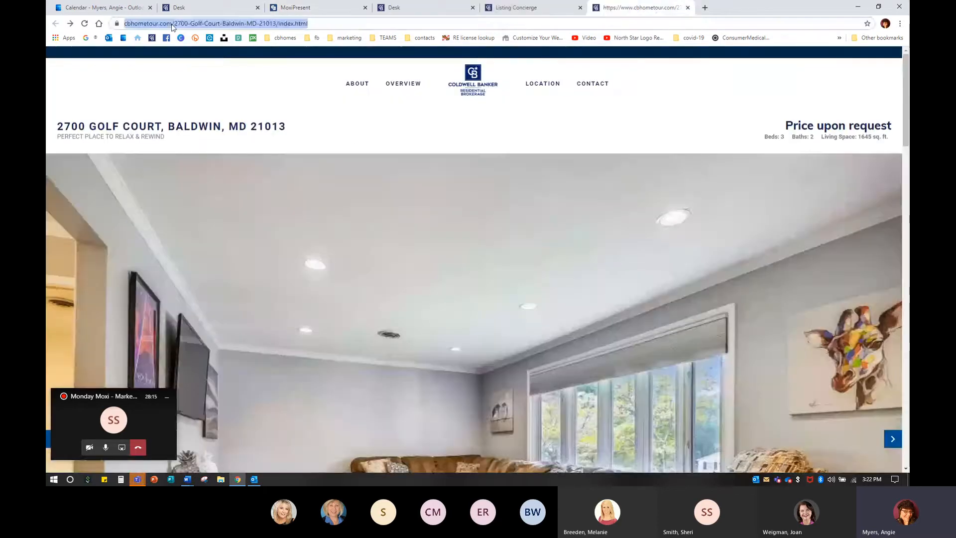
type("youtube.com")
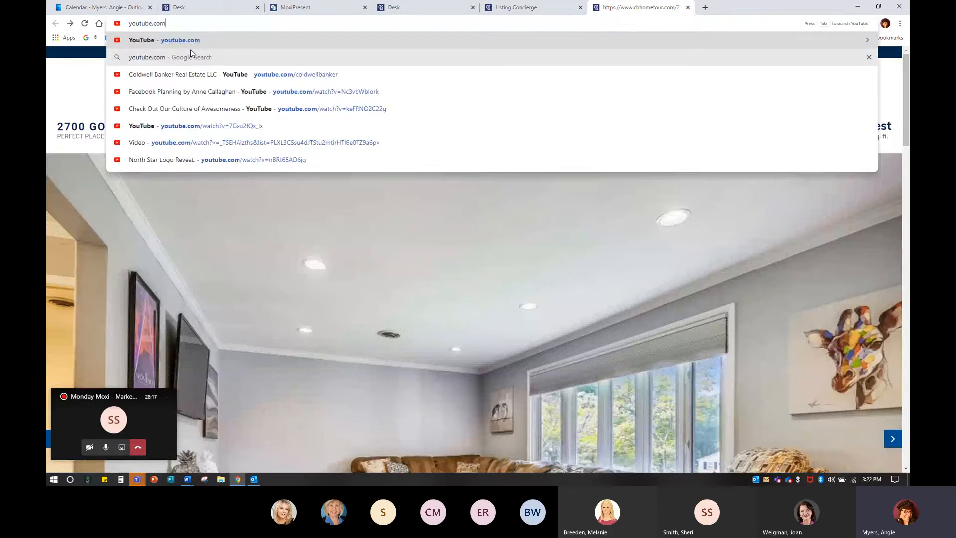
key("Return")
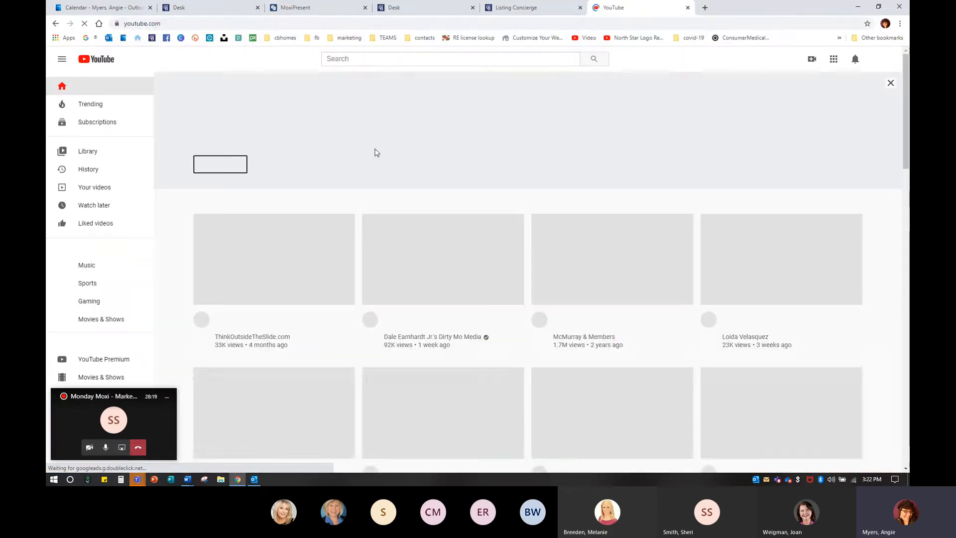
left_click(425, 59)
type("at home in")
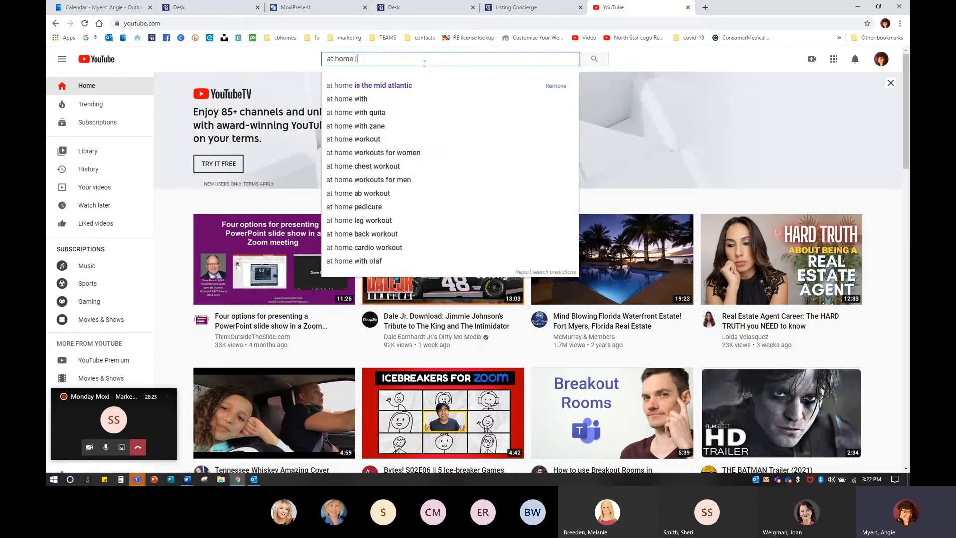
left_click(372, 92)
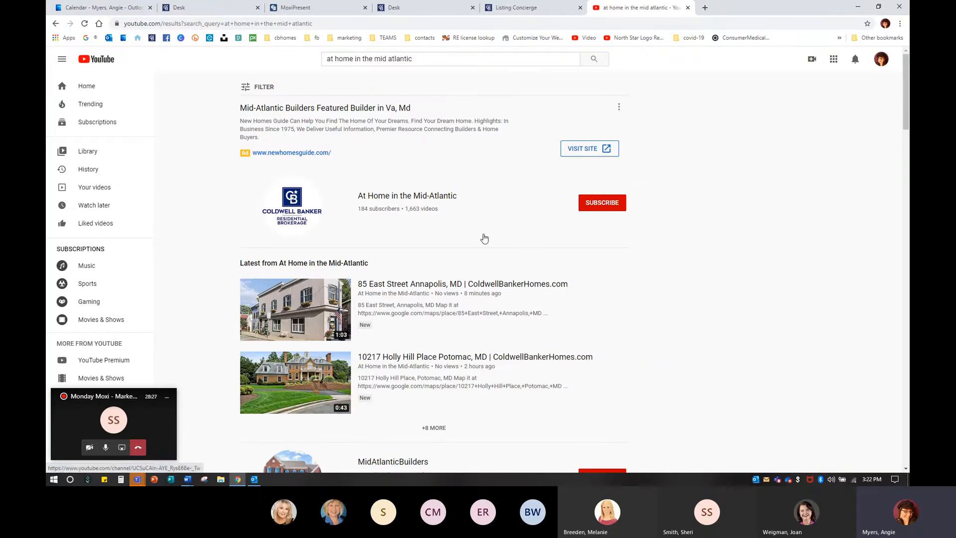
left_click(601, 204)
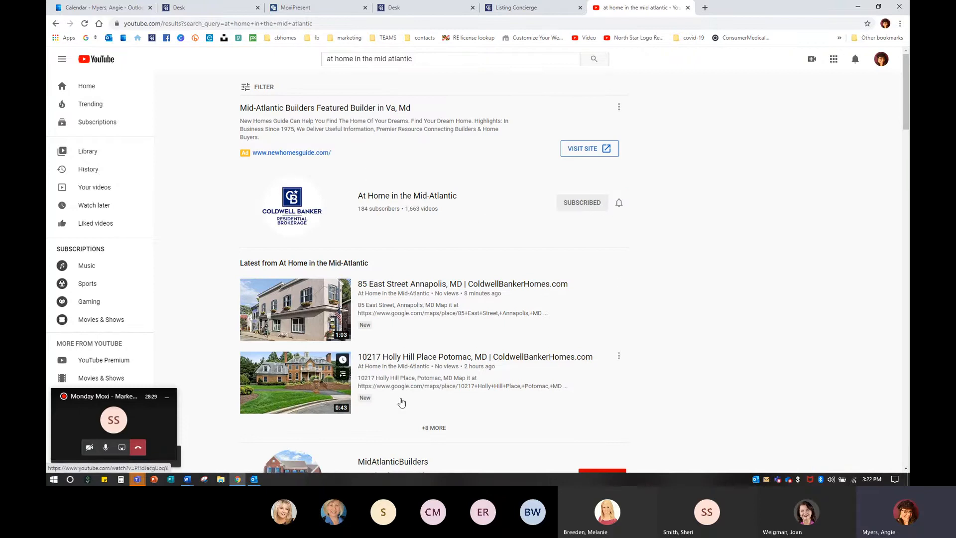
left_click(431, 429)
scroll(287, 357, "down", 3)
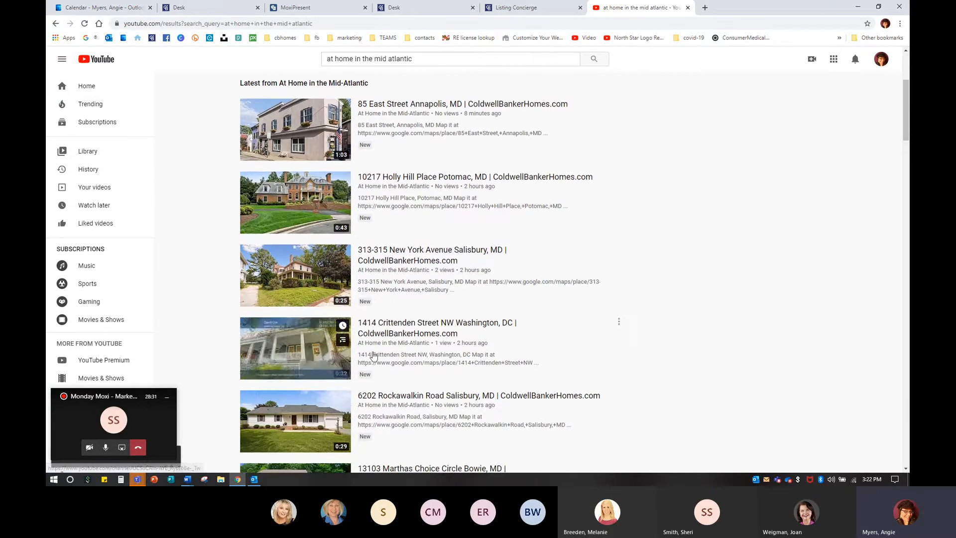
scroll(293, 423, "down", 3)
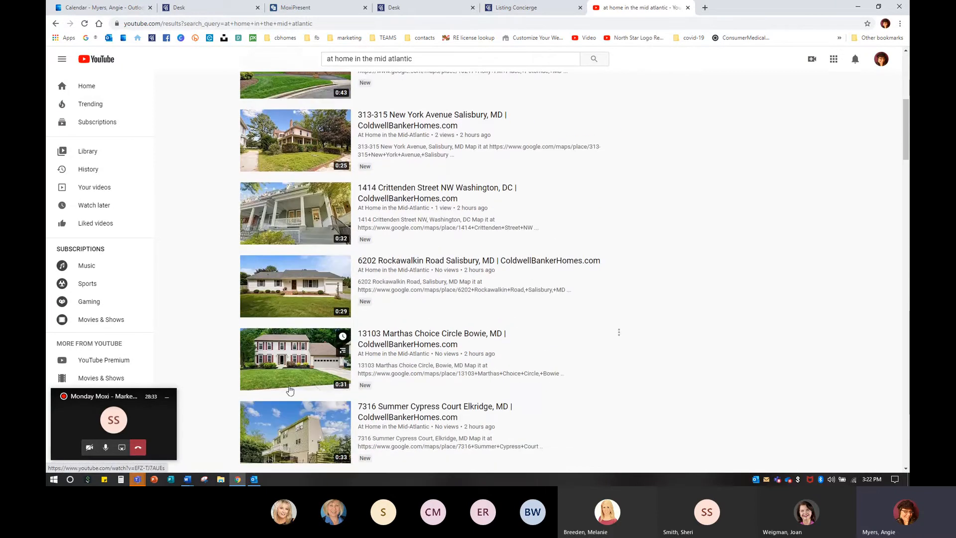
left_click(292, 423)
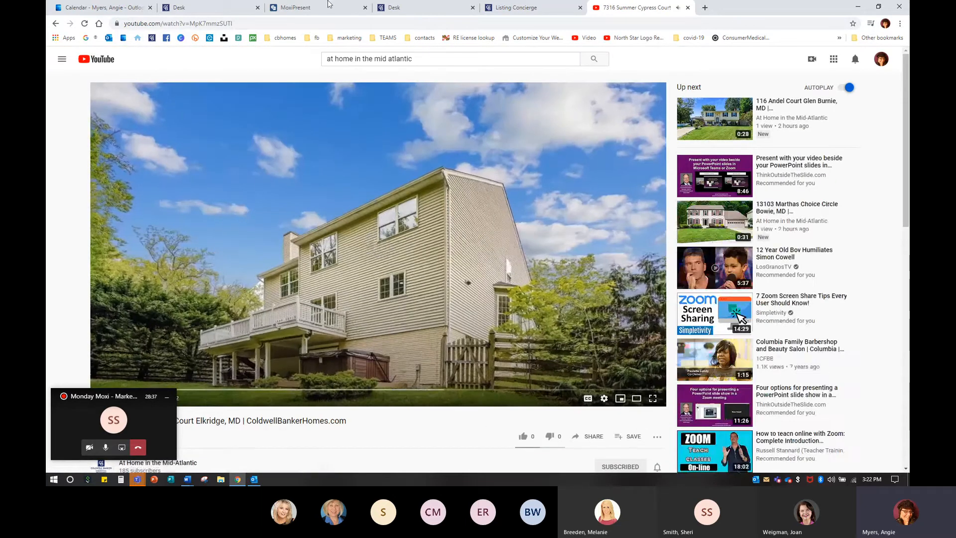
Step: Copy the video's web address and return to the MoxiPresent tab
left_click(217, 22)
right_click(204, 23)
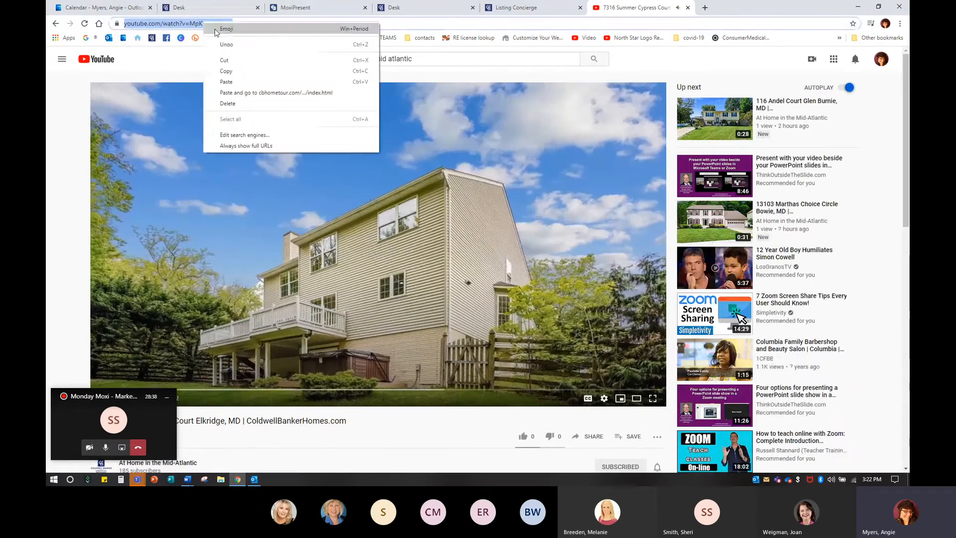
left_click(222, 70)
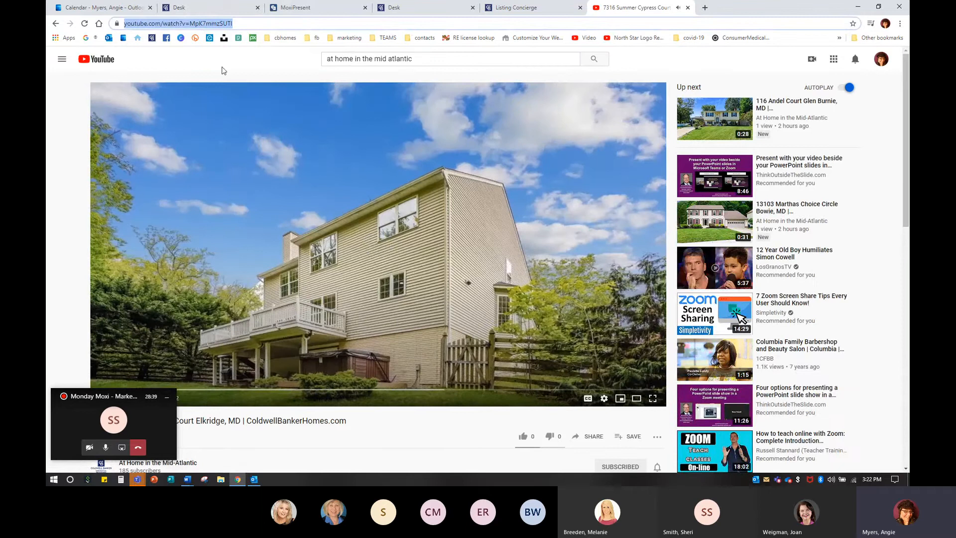
left_click(310, 9)
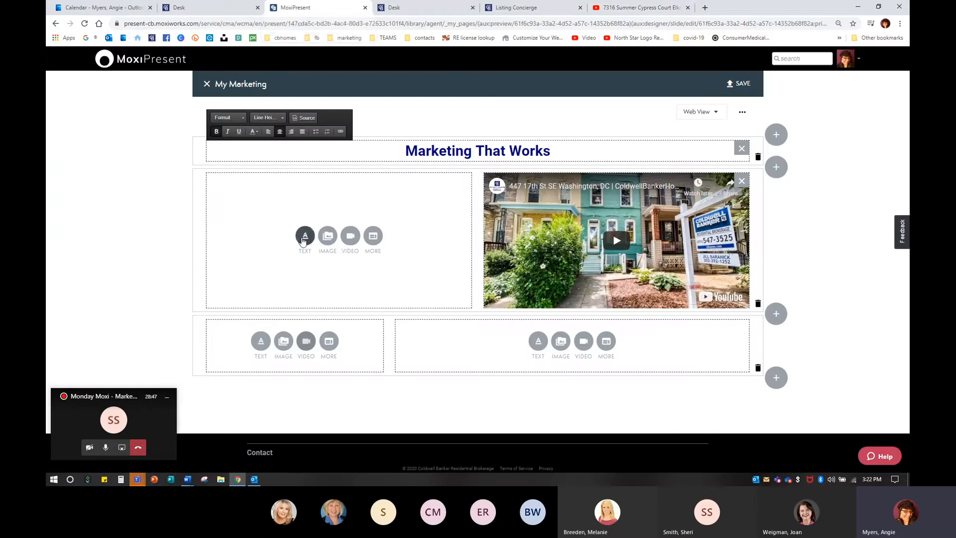
Step: Add the copied YouTube video to the empty left column of the first video row
left_click(348, 237)
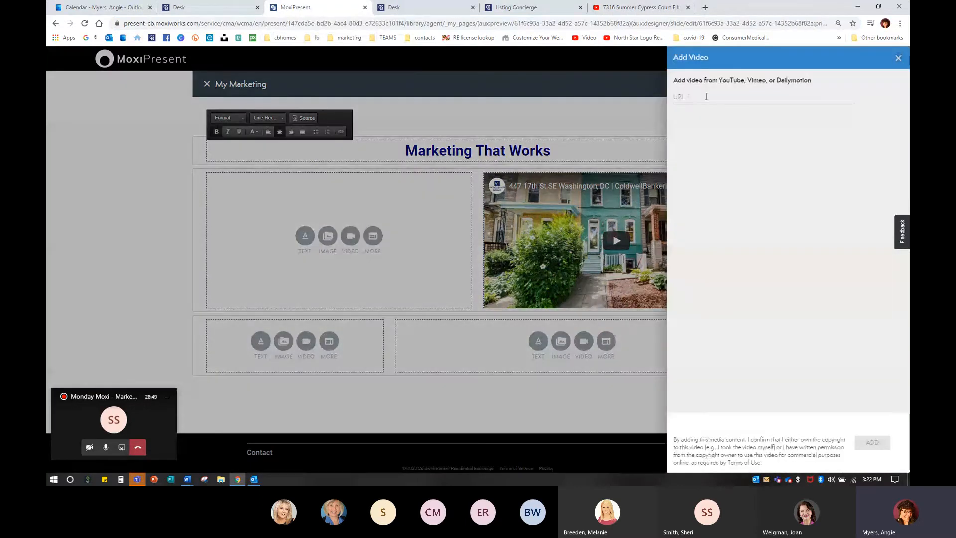
right_click(707, 100)
left_click(737, 167)
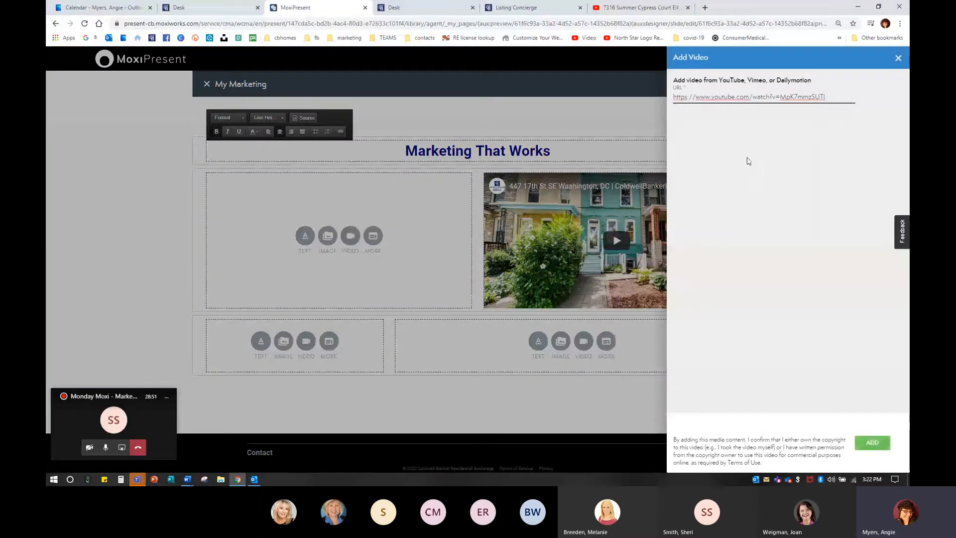
left_click(876, 441)
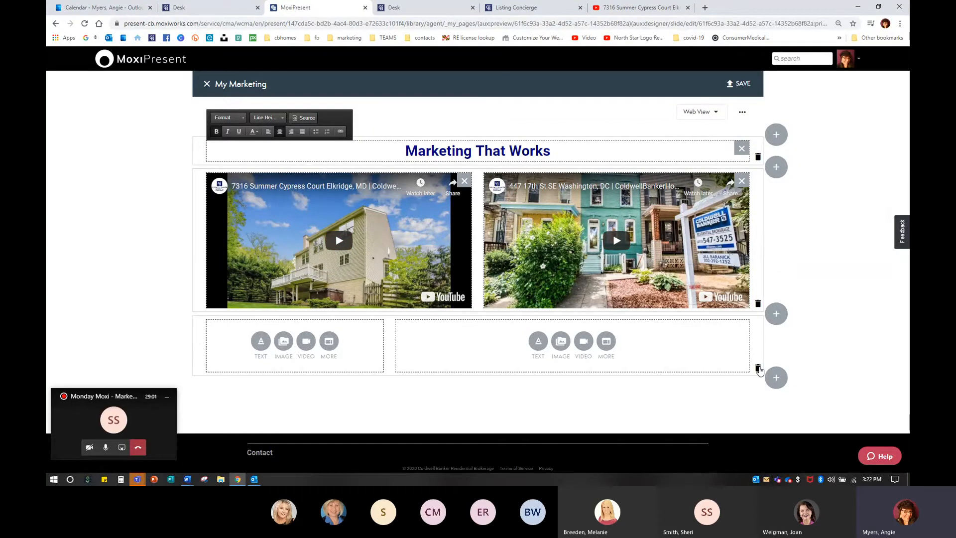
Step: Delete the empty two-column row at the bottom of the page
left_click(758, 368)
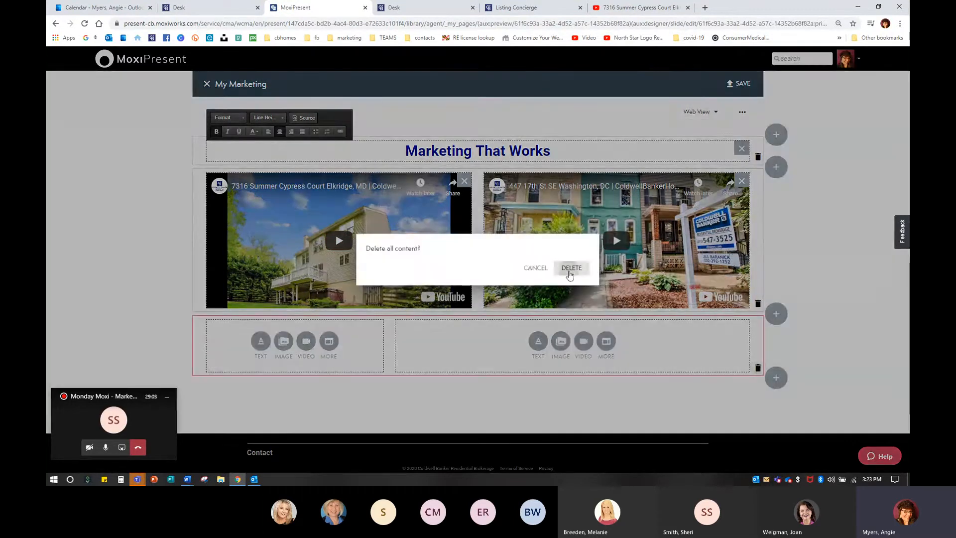
left_click(570, 274)
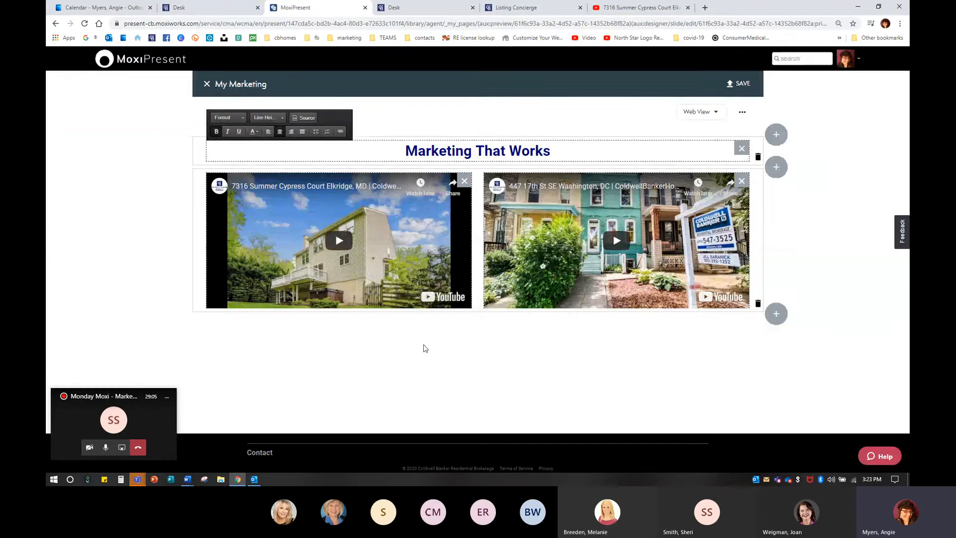
Step: Save the My Marketing page and close the editor and preview to return to My Pages
left_click(742, 85)
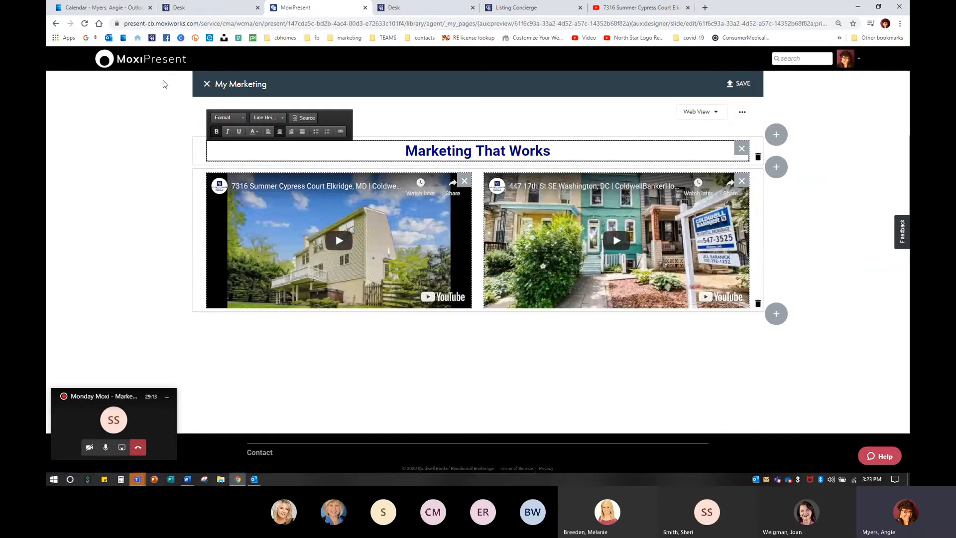
left_click(206, 86)
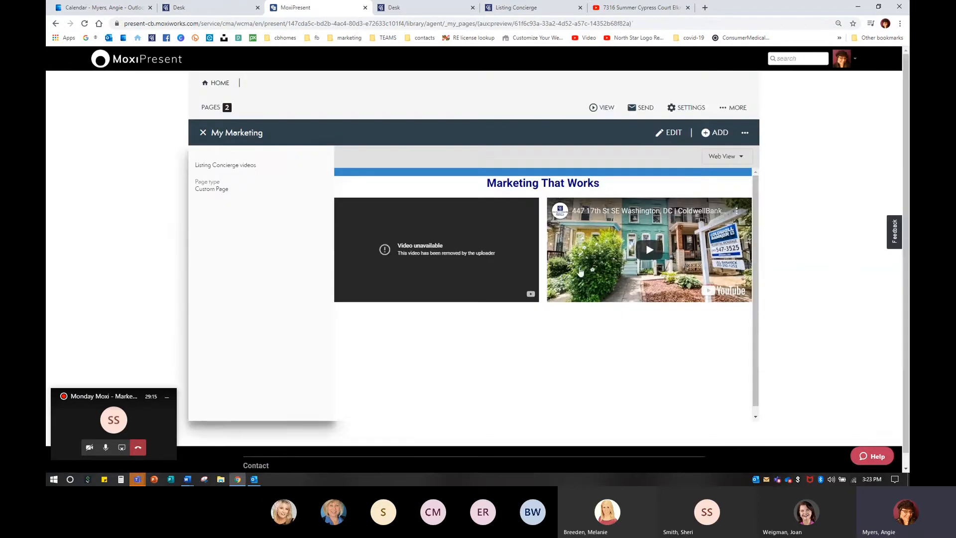
left_click(203, 132)
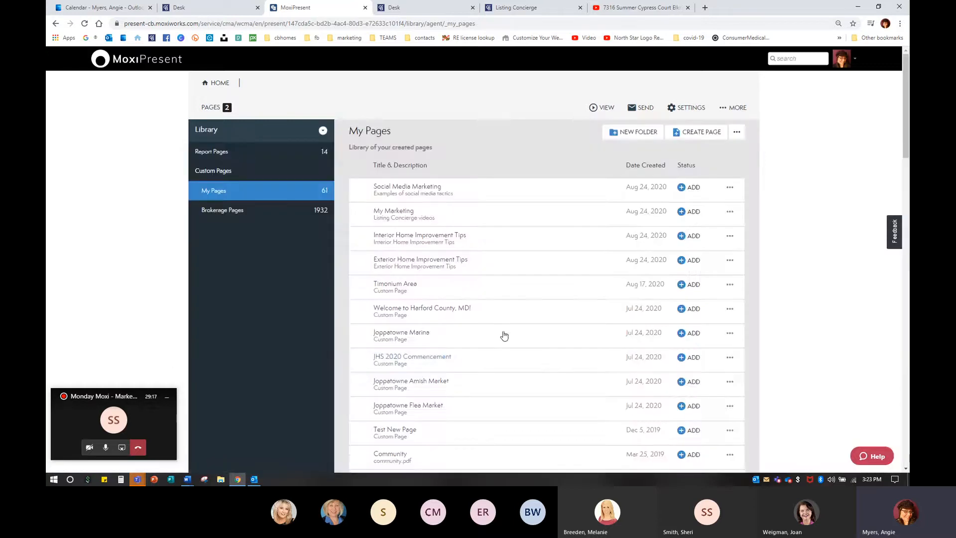
Step: Preview the My Marketing page with its two videos, then close the preview
left_click(396, 209)
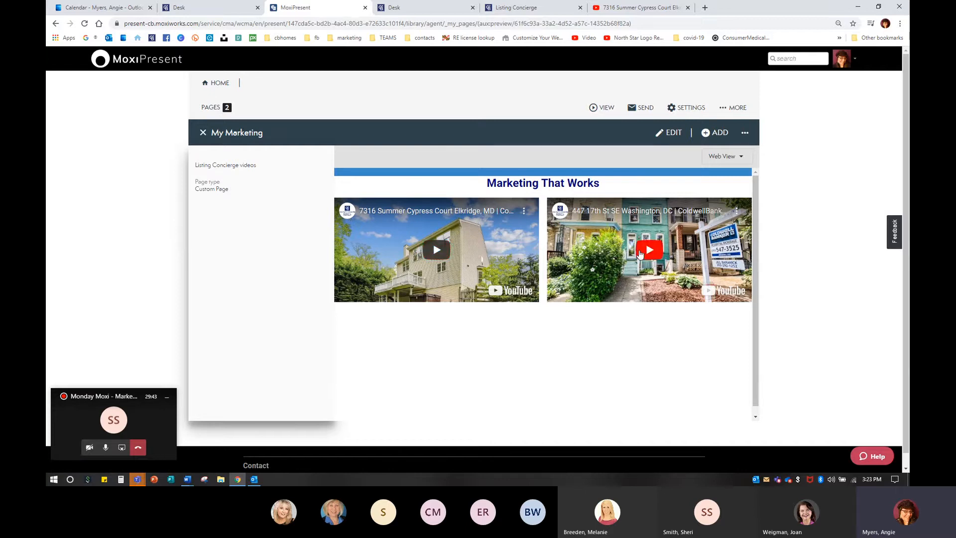
left_click(641, 254)
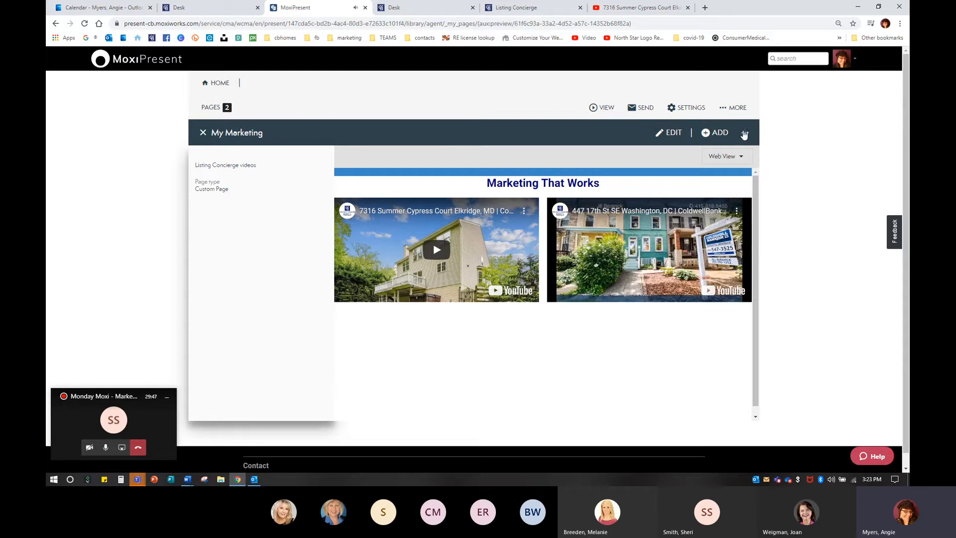
left_click(203, 134)
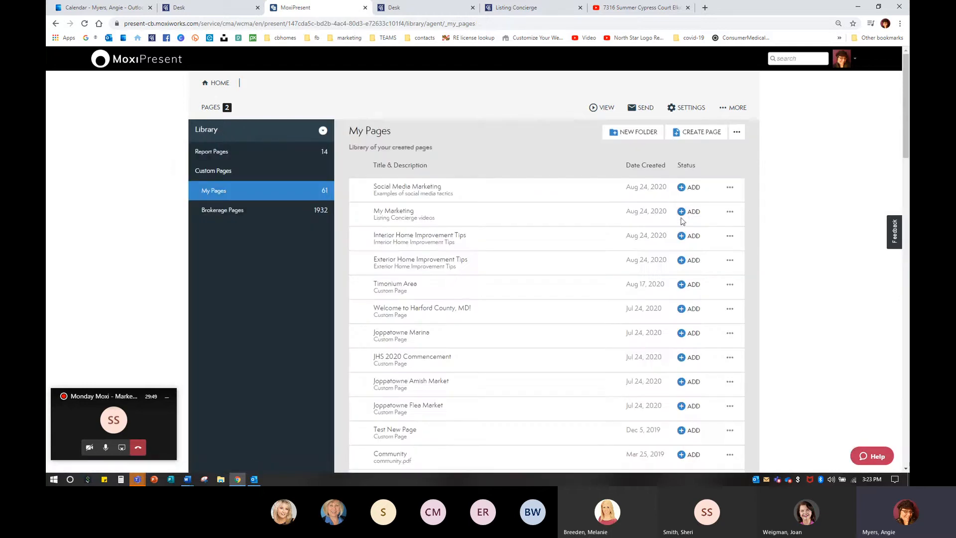
Step: Add the My Marketing page to the current presentation
left_click(731, 213)
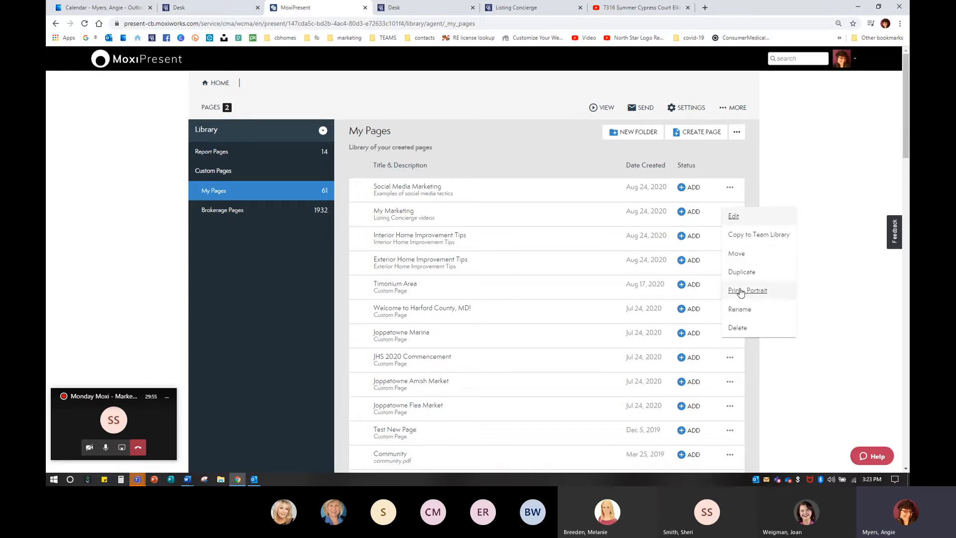
left_click(821, 246)
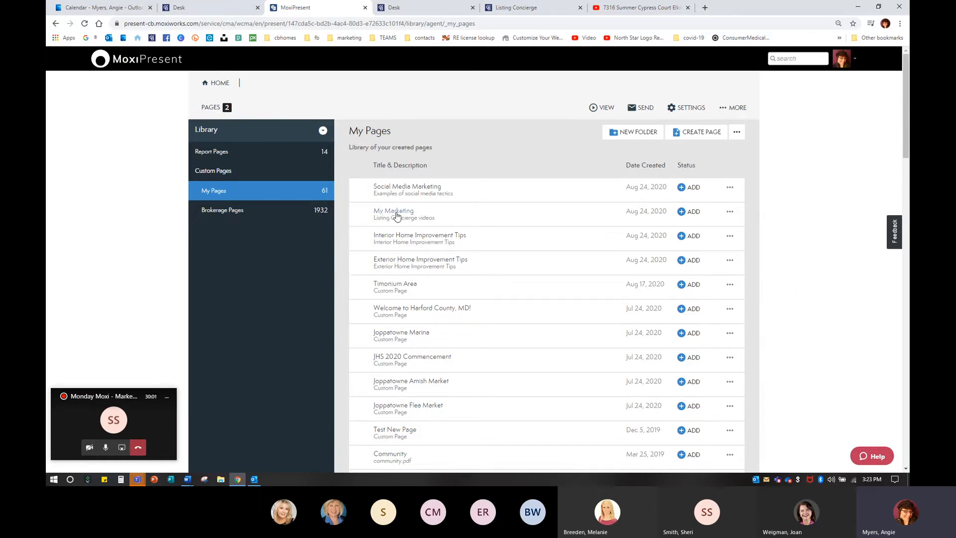
left_click(691, 212)
Step: Add the Welcome to Harford County, MD! page to the presentation as well
left_click(692, 308)
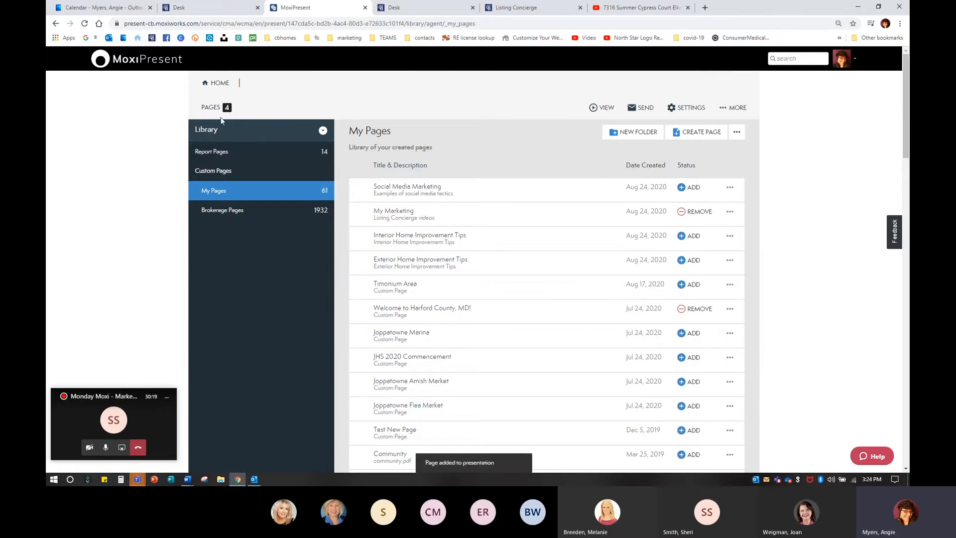
key("ctrl")
key("ctrl")
key("ctrl")
key("ctrl")
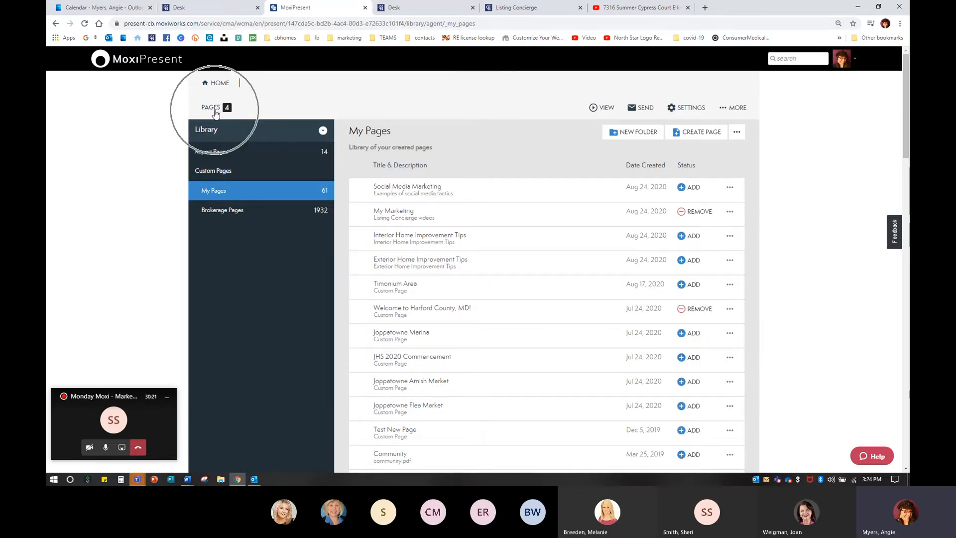
Step: Open the presentation's page list to review the added pages
left_click(214, 109)
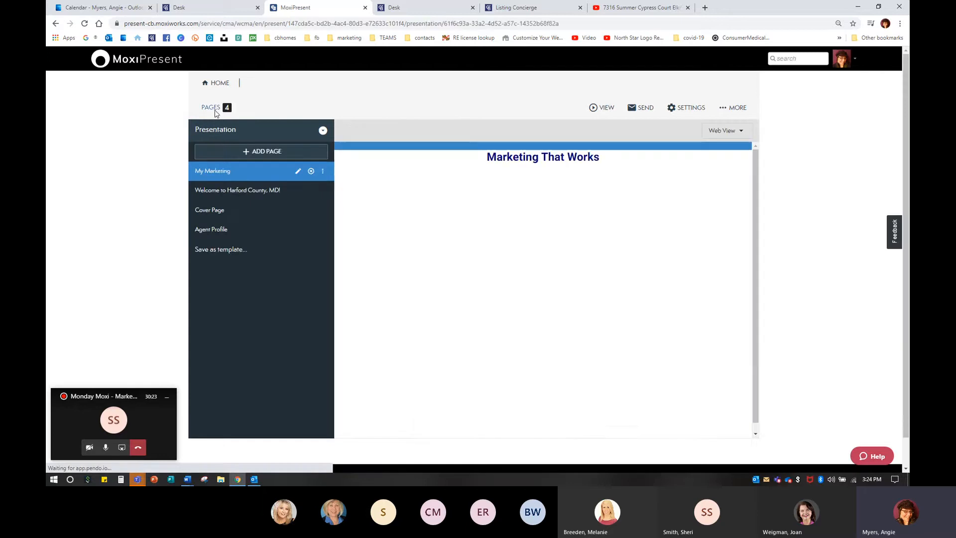
key("ctrl")
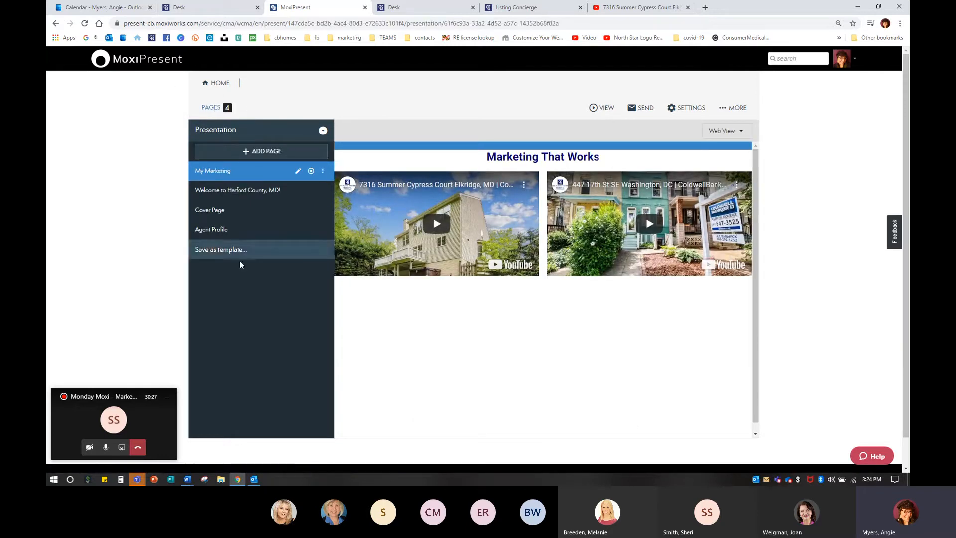
Step: Reorder the pages to Cover Page, Welcome to Harford County, MD!, My Marketing, then Agent Profile
left_click_drag(224, 176, 225, 237)
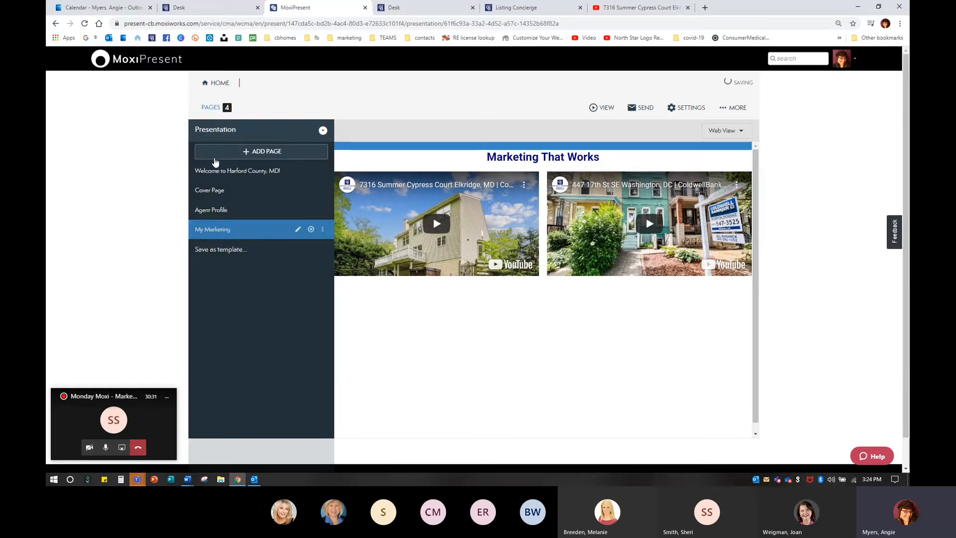
left_click_drag(235, 178, 230, 210)
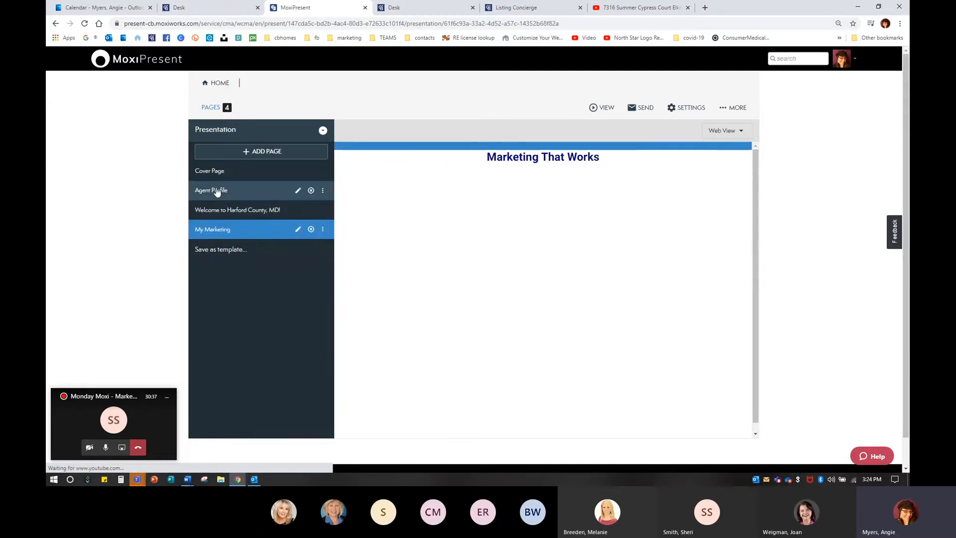
left_click_drag(216, 194, 224, 233)
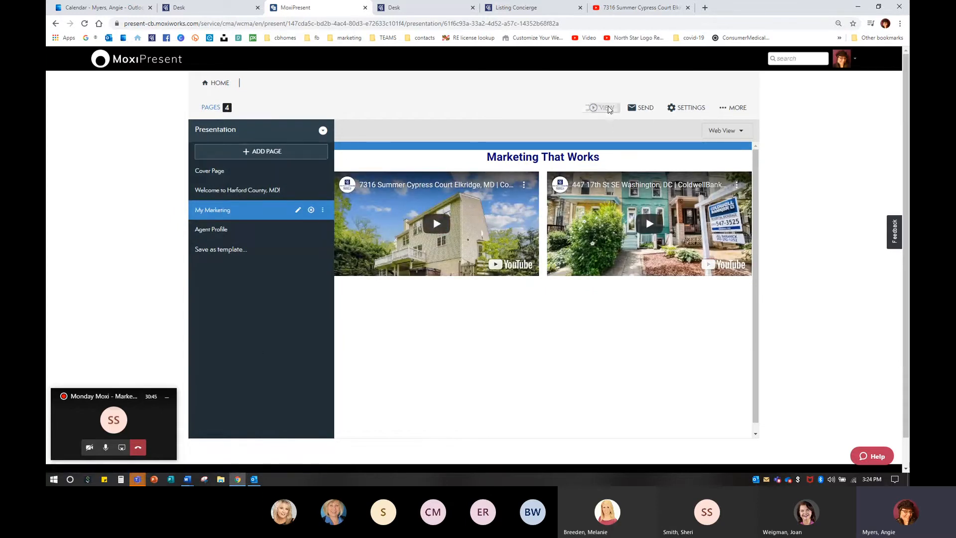
Step: Preview the presentation in Web view, scroll through all four pages, and return to the editor
left_click(608, 111)
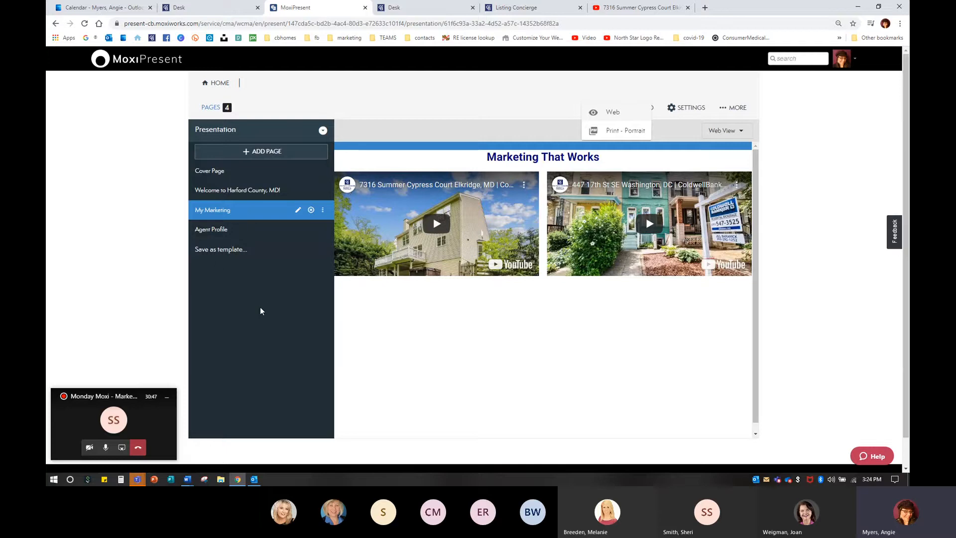
left_click(613, 111)
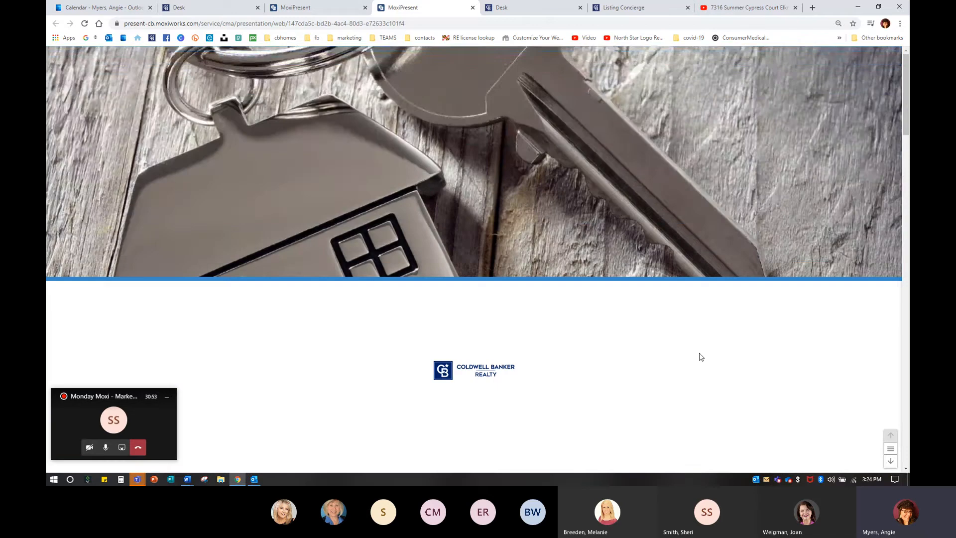
scroll(701, 356, "down", 3)
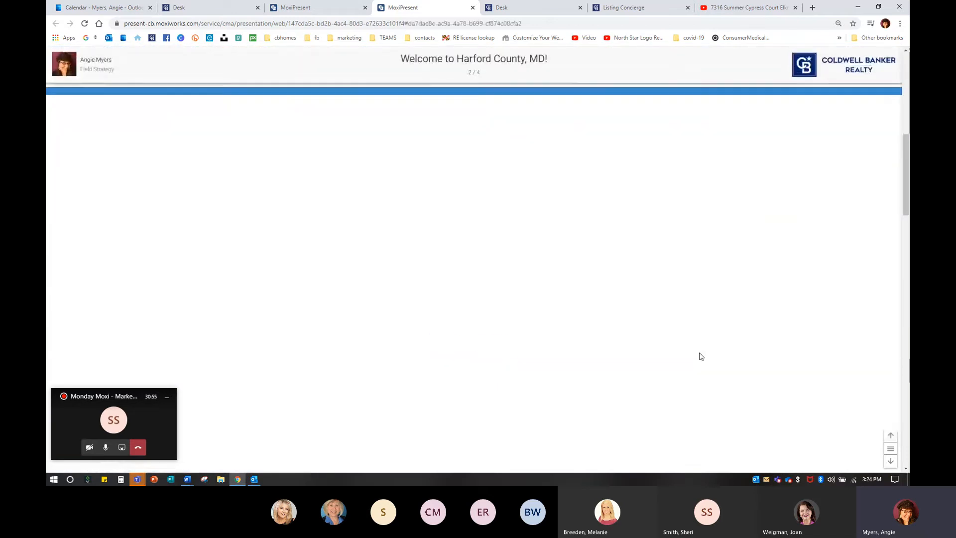
scroll(701, 357, "down", 3)
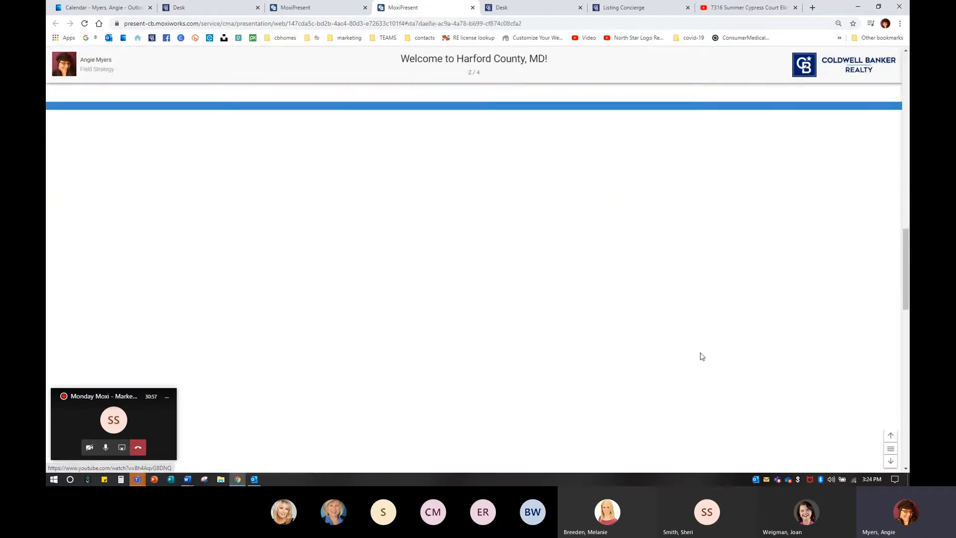
scroll(701, 356, "down", 3)
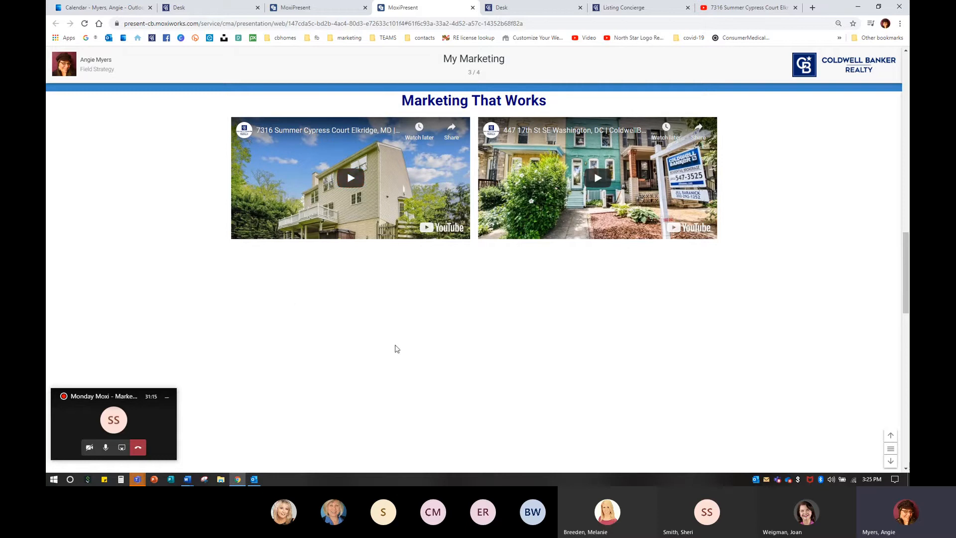
scroll(520, 411, "down", 3)
scroll(520, 411, "down", 5)
scroll(518, 411, "up", 3)
scroll(586, 319, "down", 3)
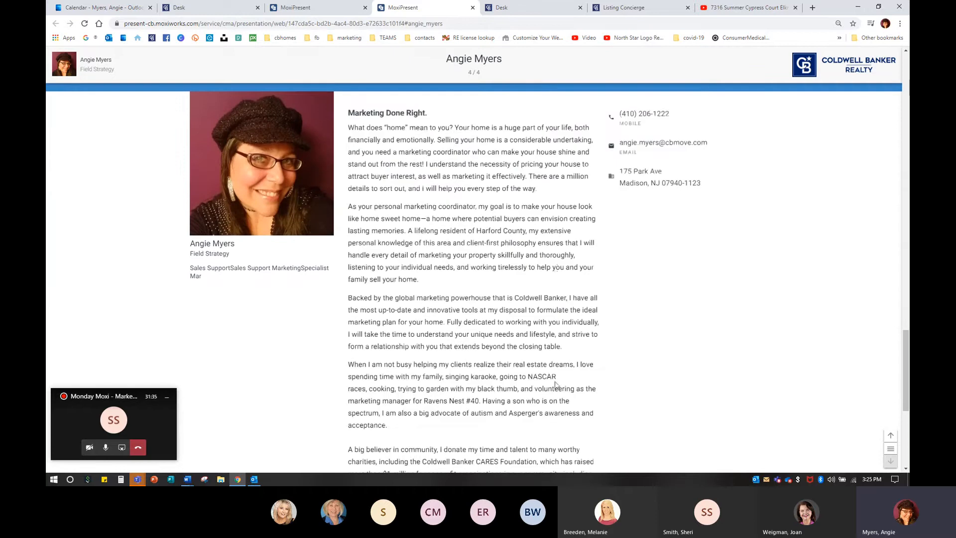
scroll(567, 382, "down", 5)
scroll(677, 367, "up", 6)
left_click(472, 7)
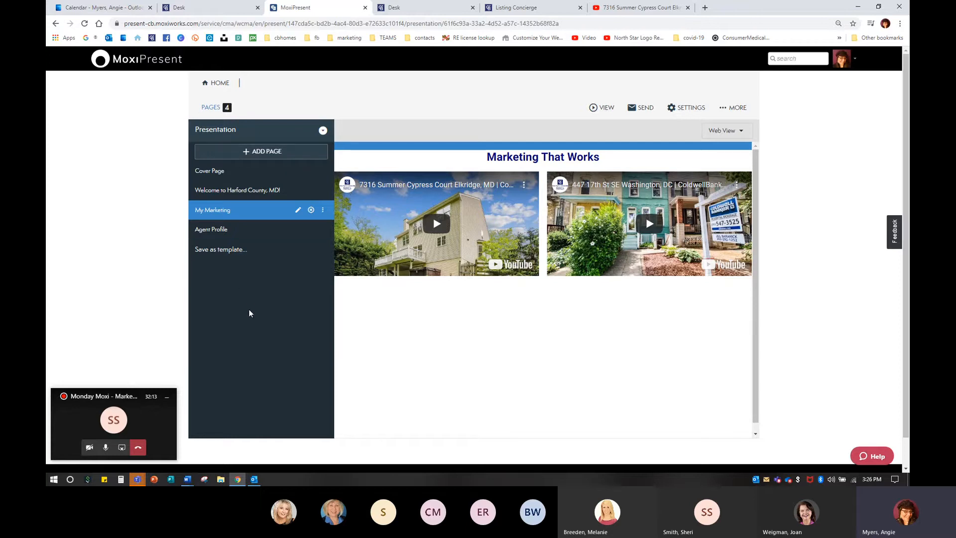
Step: Open the options menus of the Agent Profile and My Marketing pages to review their choices
mouse_move(310, 229)
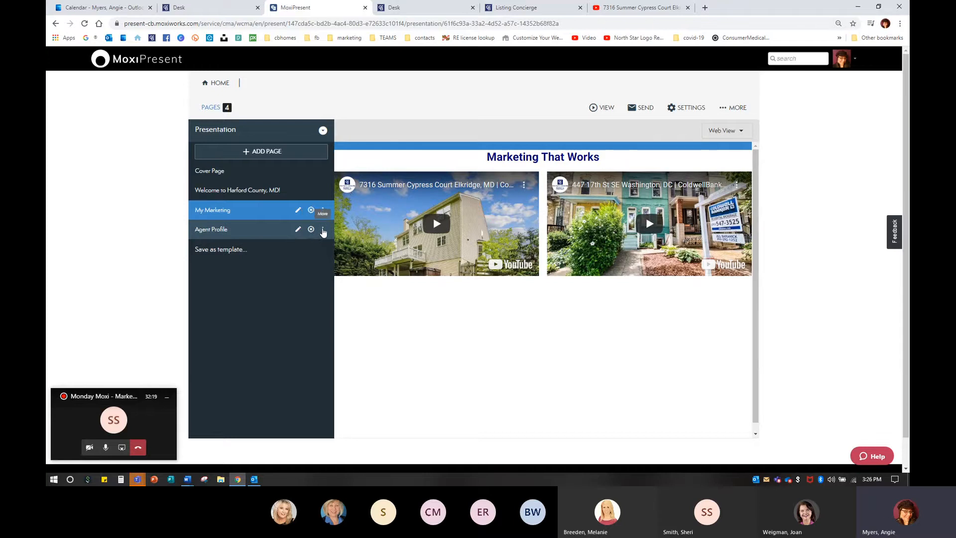
left_click(323, 231)
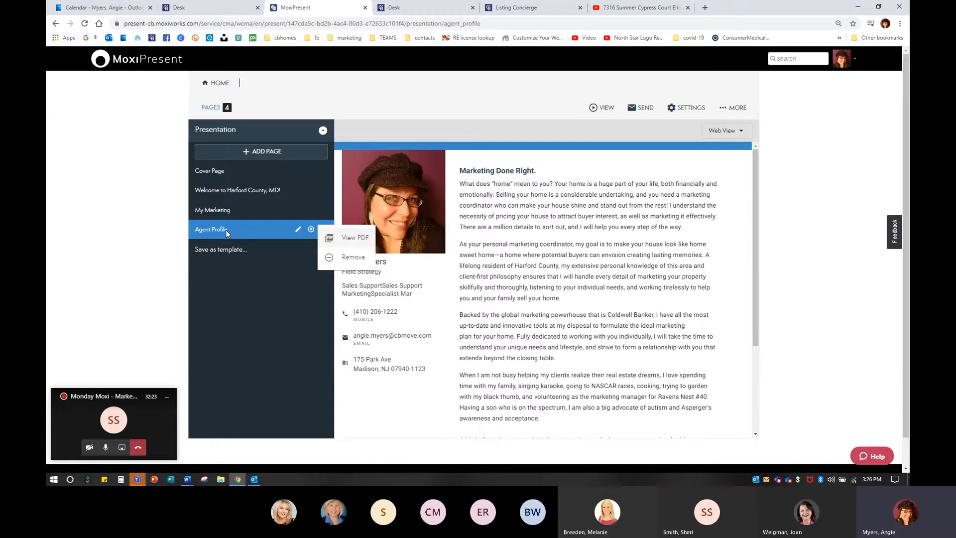
left_click(167, 239)
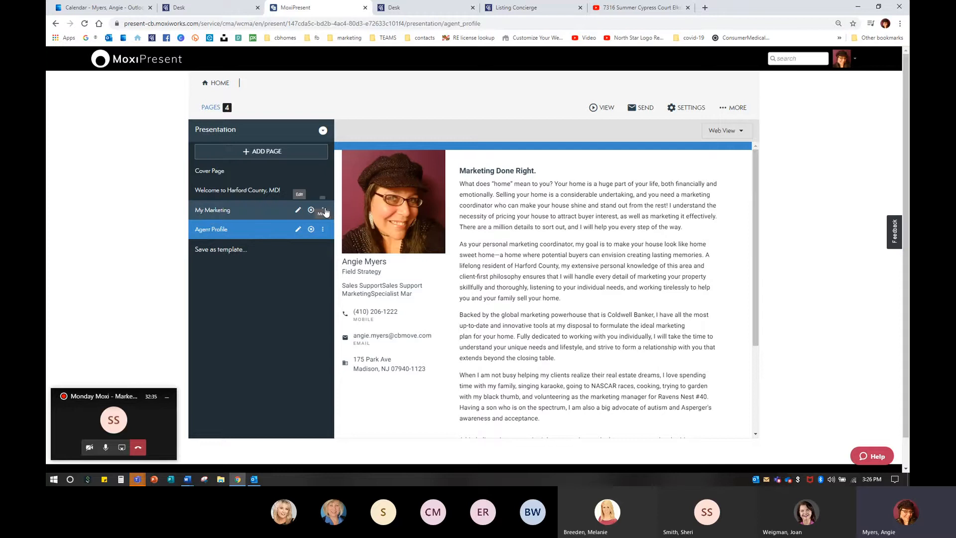
left_click(324, 210)
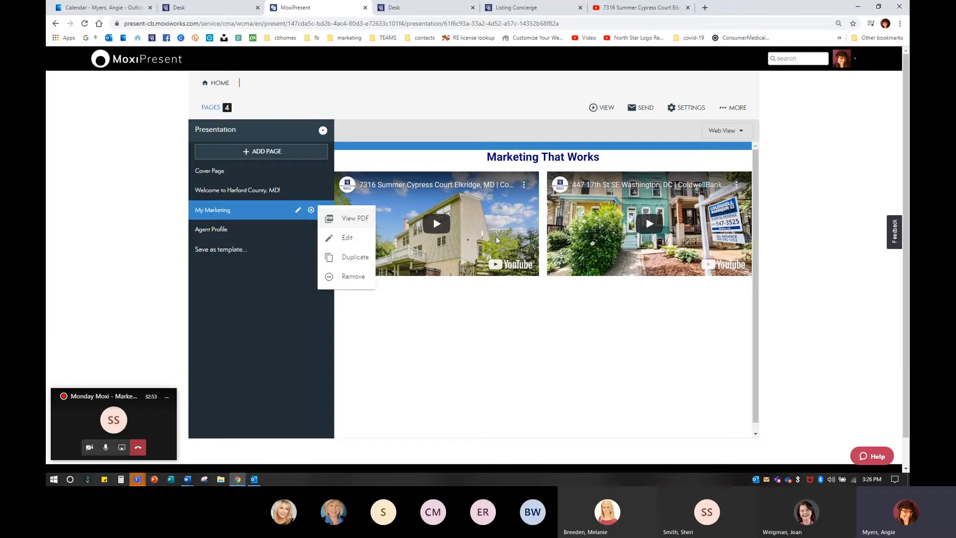
Step: Open the Add Page menu and go over its Add from Library and Create New options
left_click(273, 154)
left_click(273, 154)
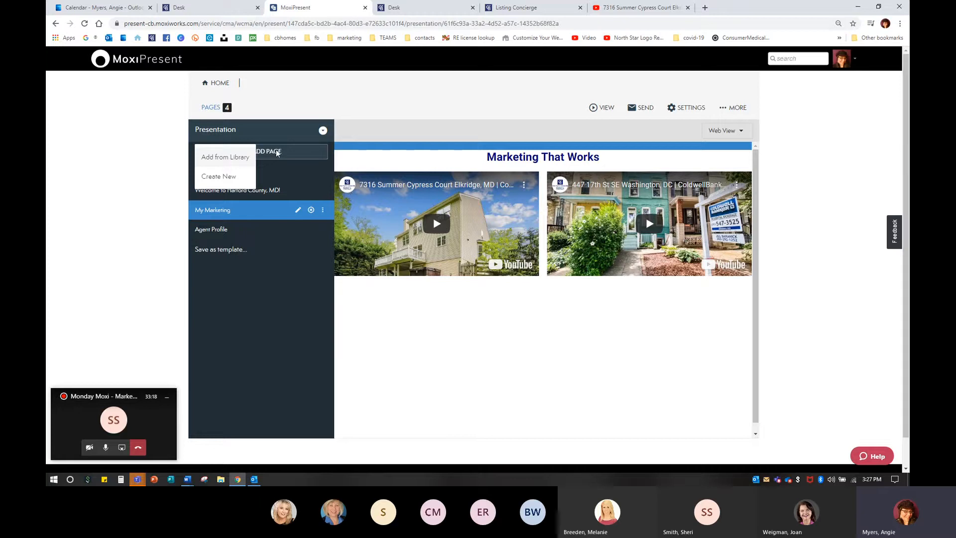
left_click(229, 158)
left_click(226, 178)
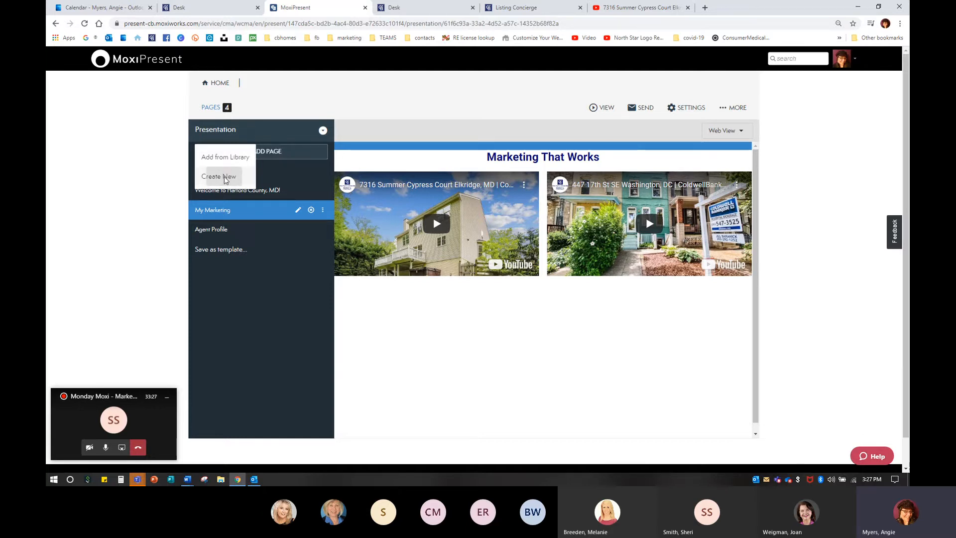
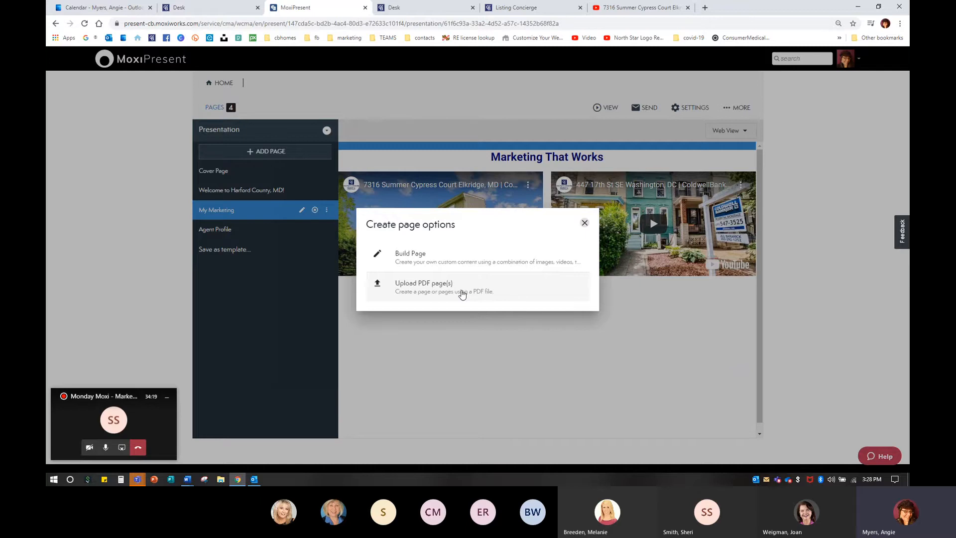
Step: Upload Social Media Best Practices 2020.pdf from the class presentations folder as new pages, with page editing enabled
left_click(426, 256)
left_click(430, 288)
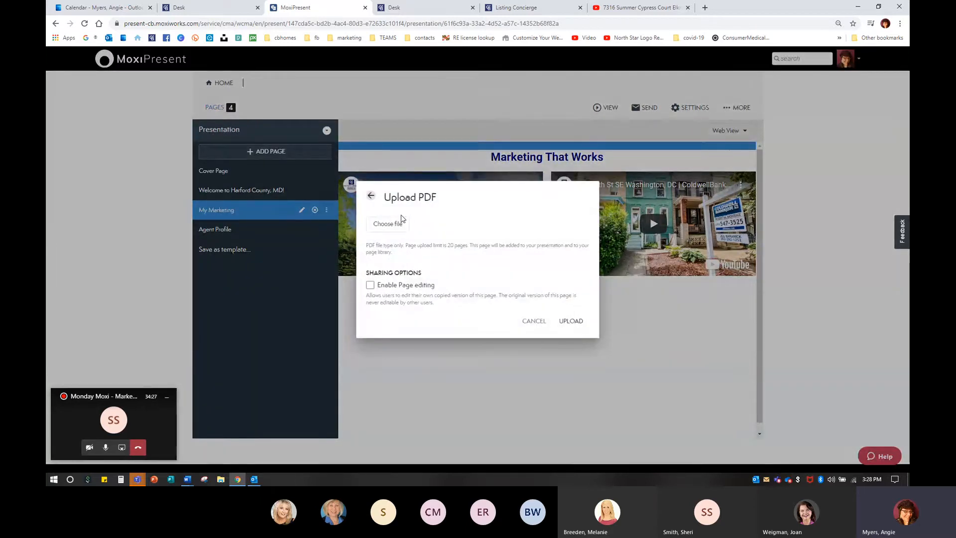
left_click(390, 227)
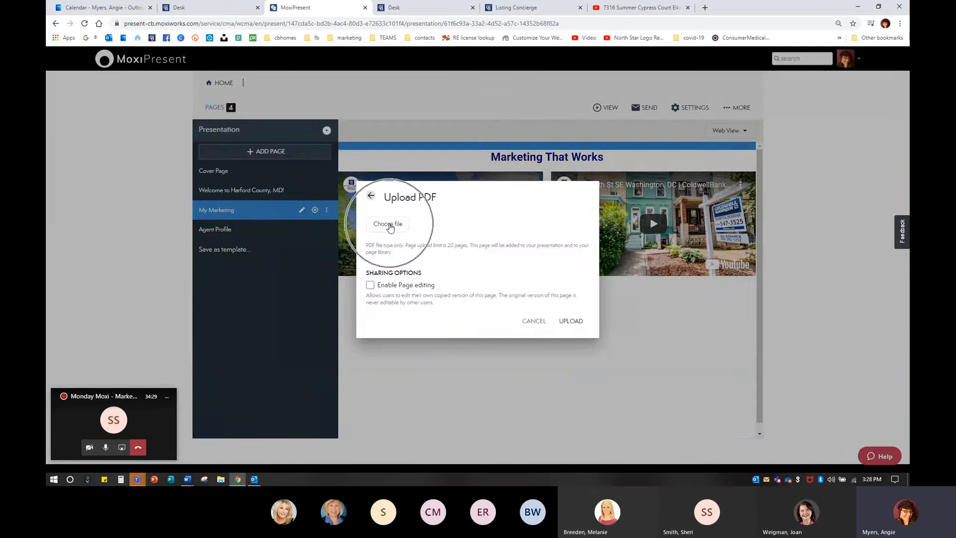
left_click(390, 227)
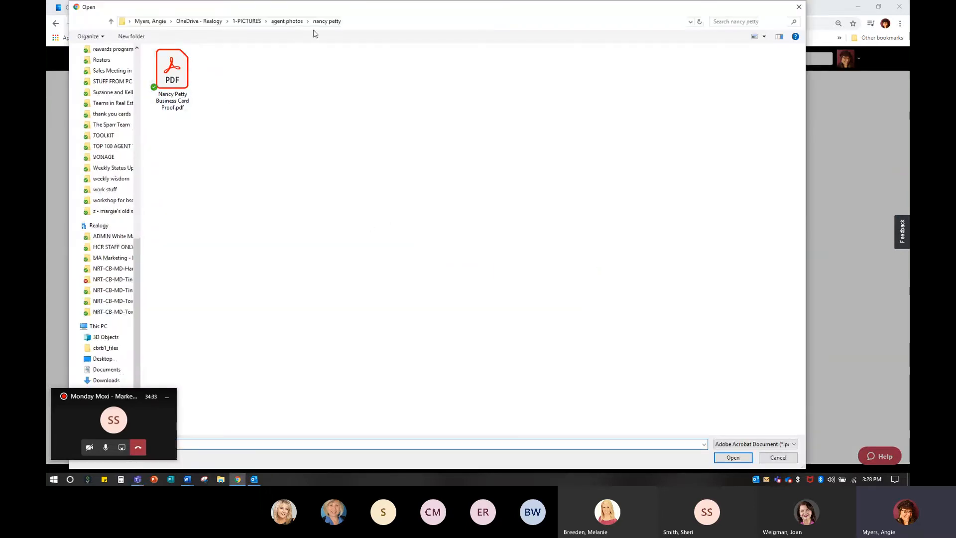
left_click(246, 21)
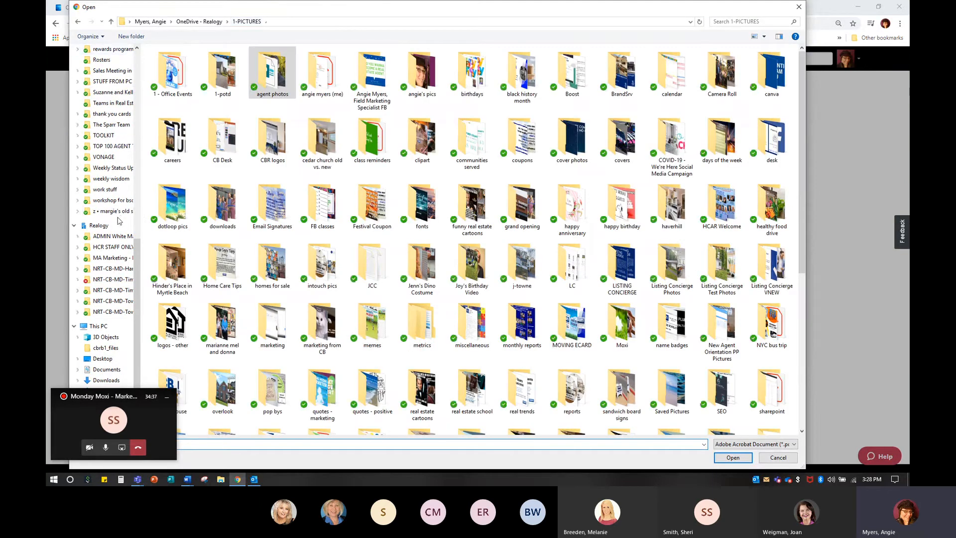
scroll(118, 221, "up", 10)
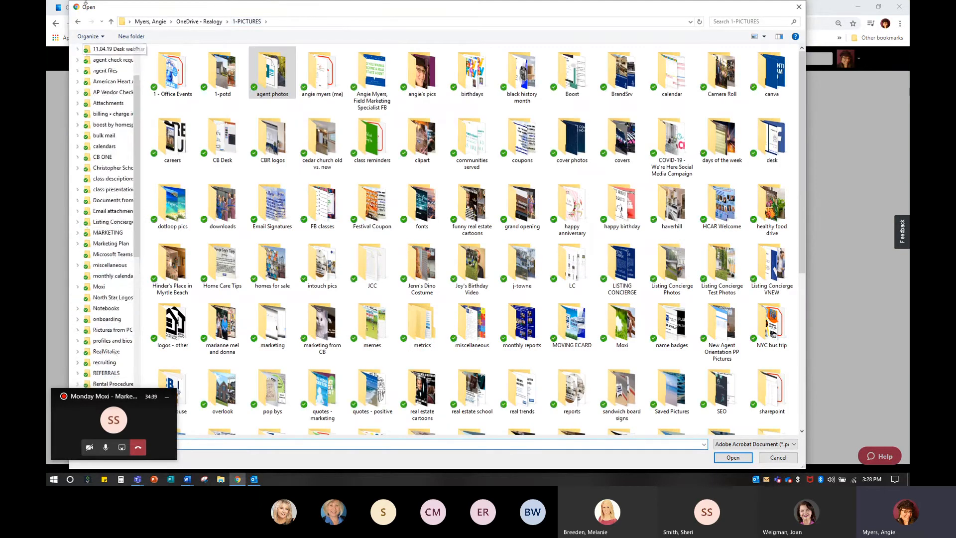
left_click(119, 190)
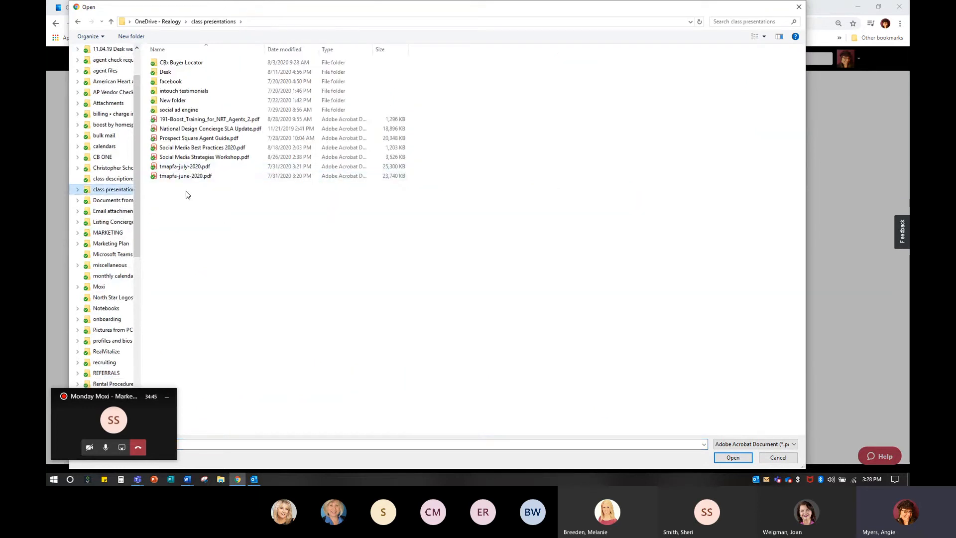
double_click(190, 148)
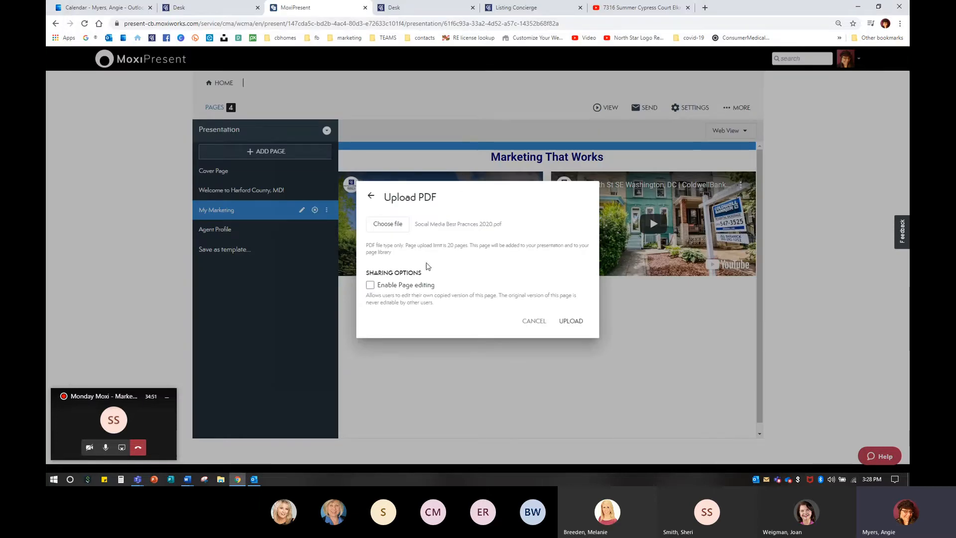
left_click(371, 285)
left_click(573, 325)
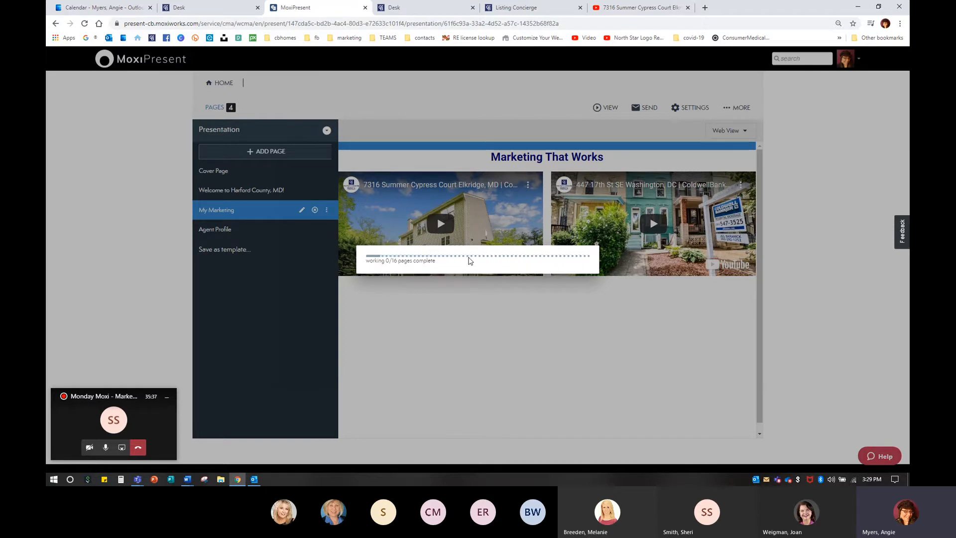
Step: Open Canva in a new browser tab and browse the recommended templates and your saved designs
key("ctrl+t")
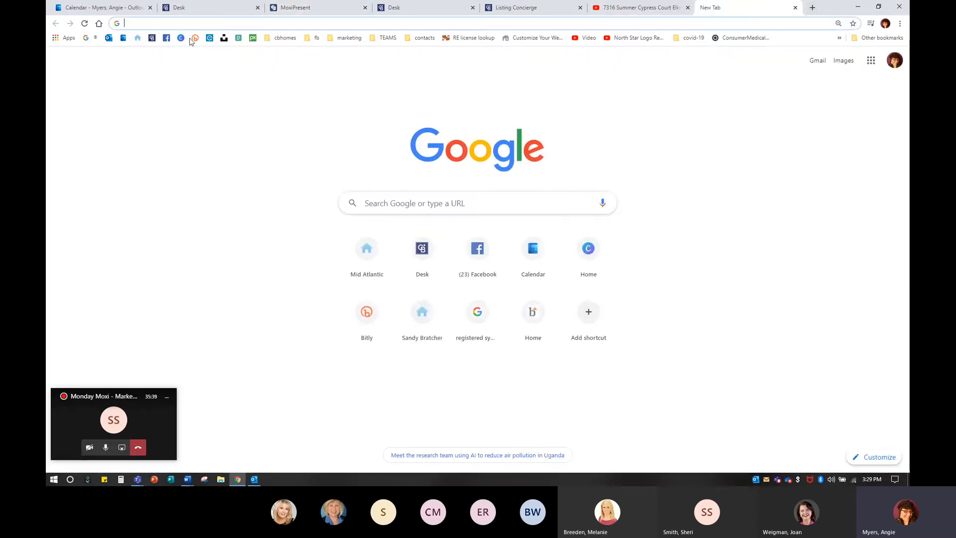
left_click(181, 38)
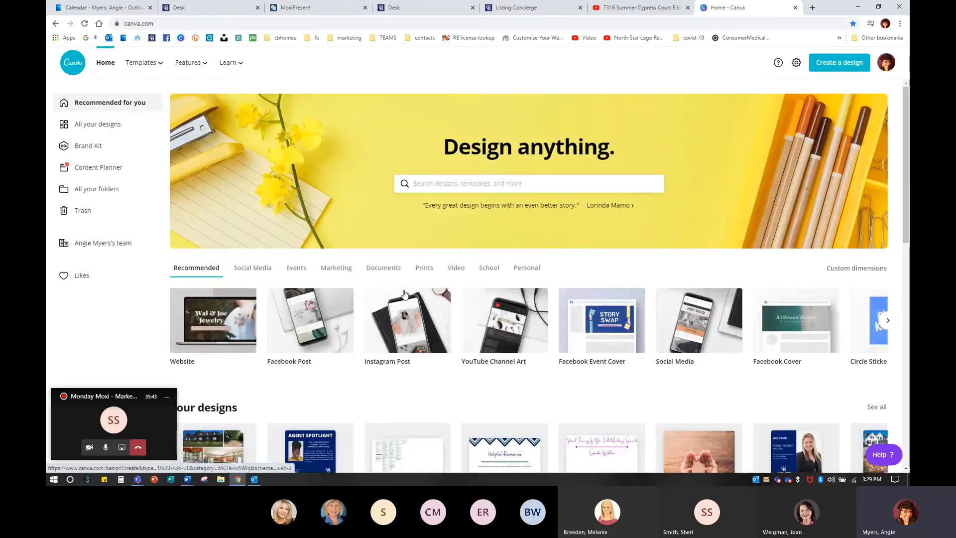
left_click(888, 321)
left_click(887, 321)
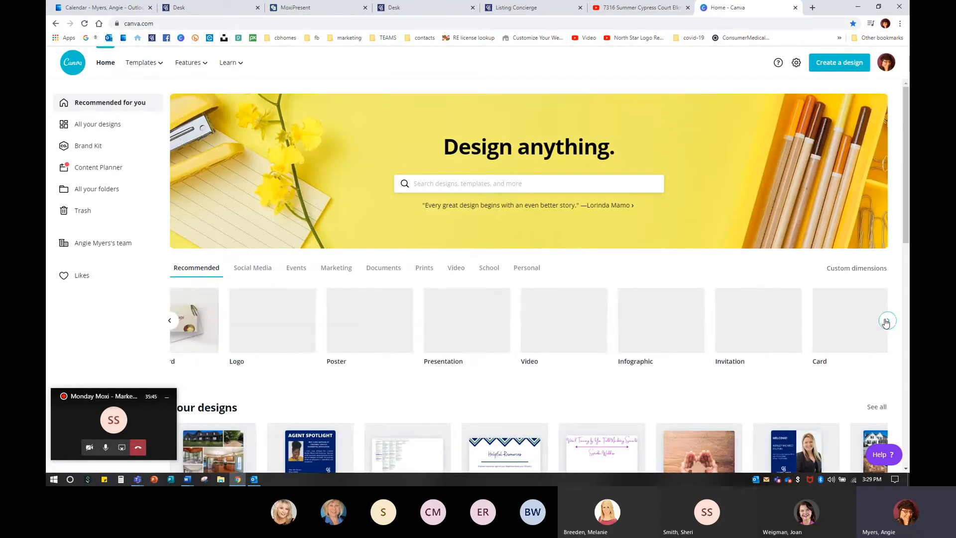
left_click(887, 320)
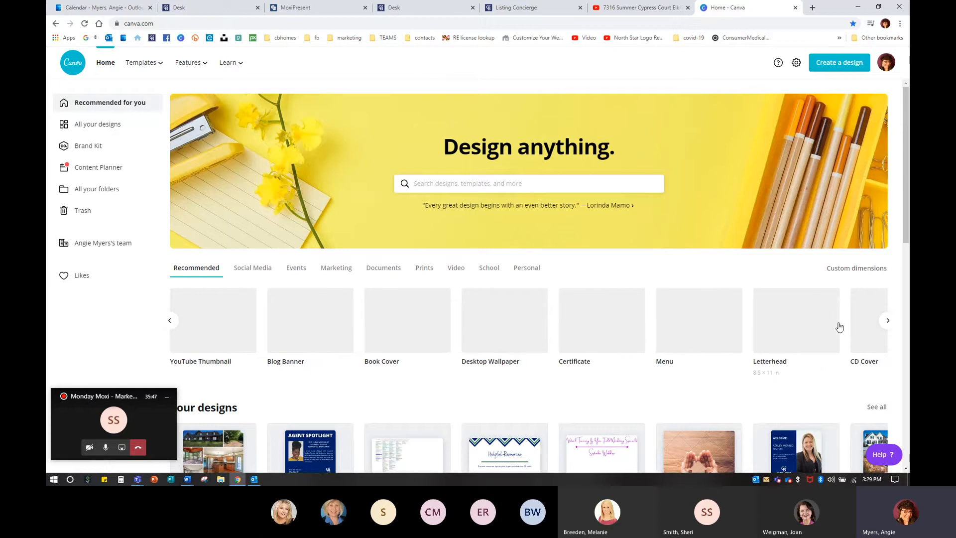
scroll(402, 342, "down", 4)
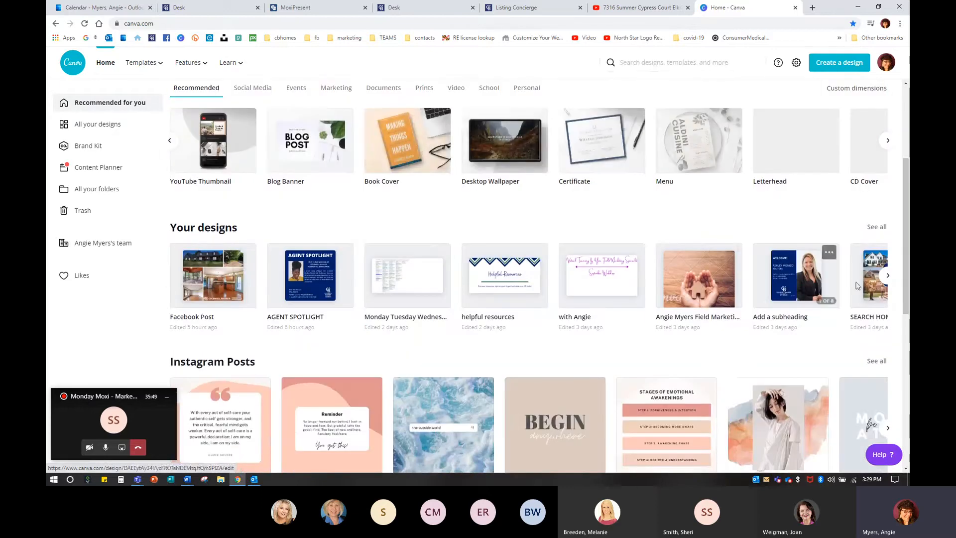
left_click(890, 282)
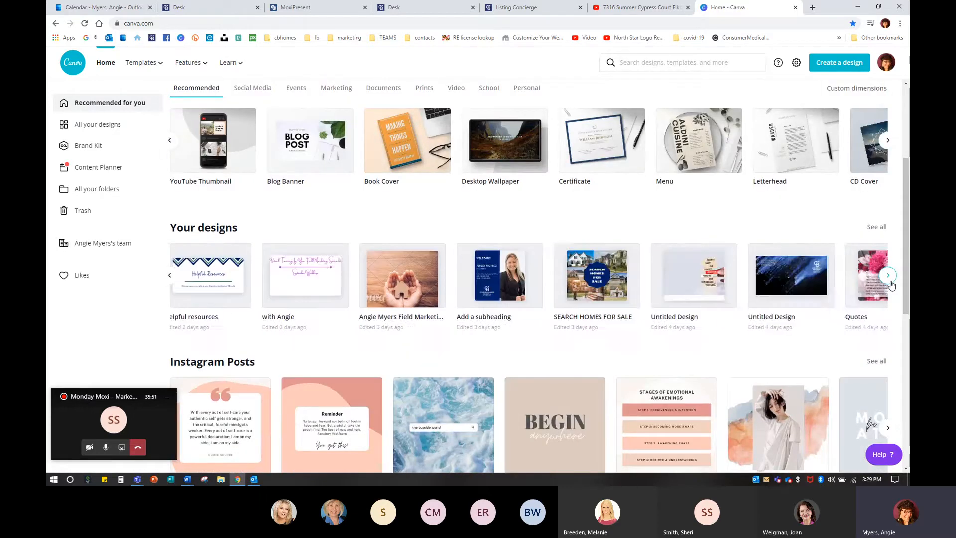
left_click(890, 282)
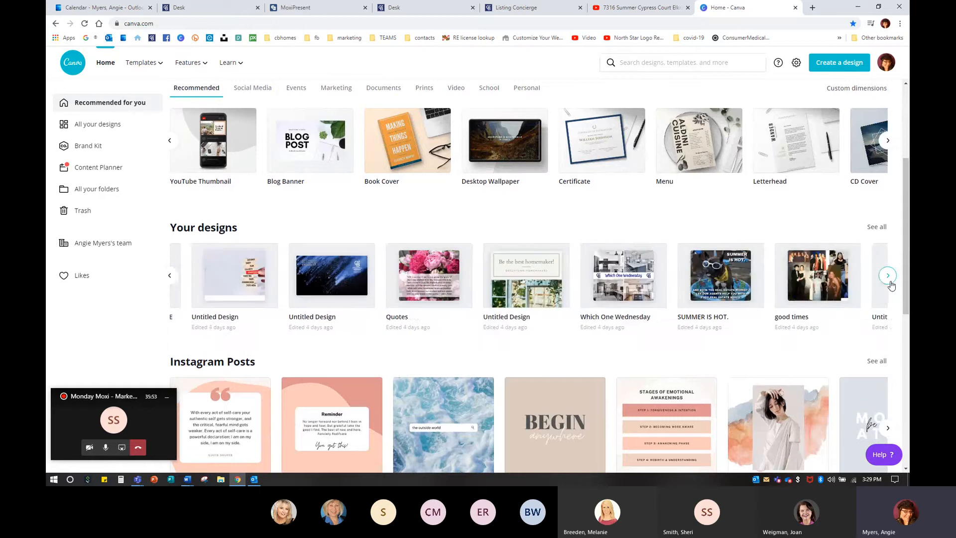
left_click(171, 276)
left_click(173, 276)
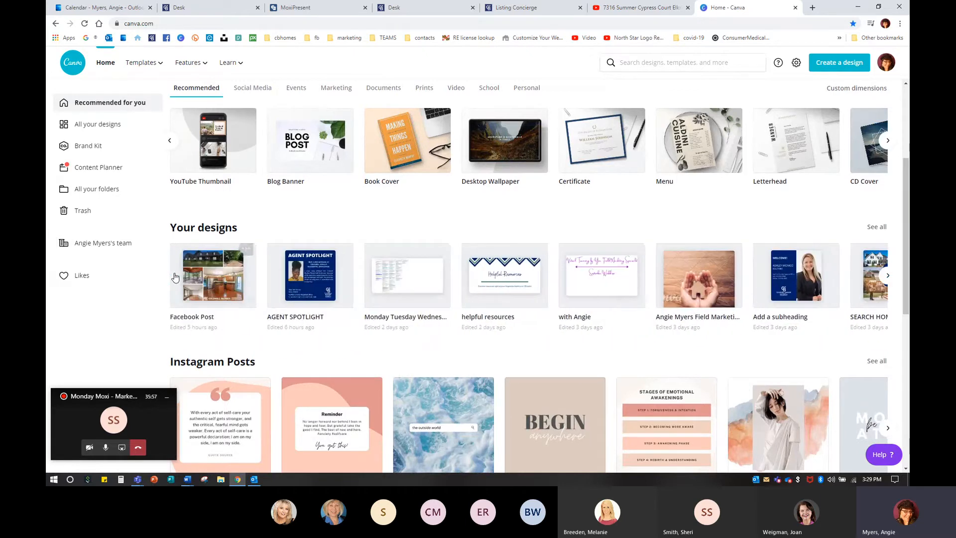
Step: Open the Facebook Post design and scroll through its listing photo pages
left_click(215, 277)
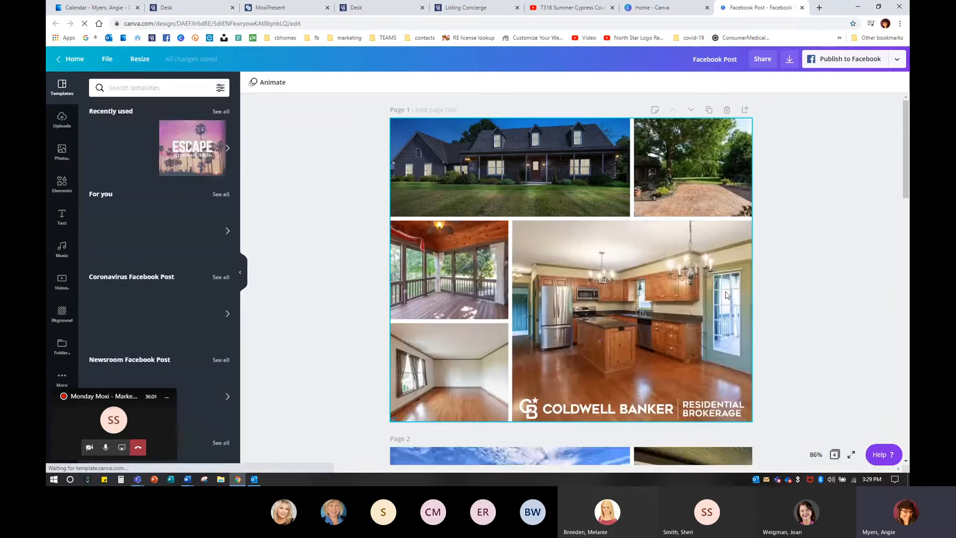
scroll(591, 322, "down", 6)
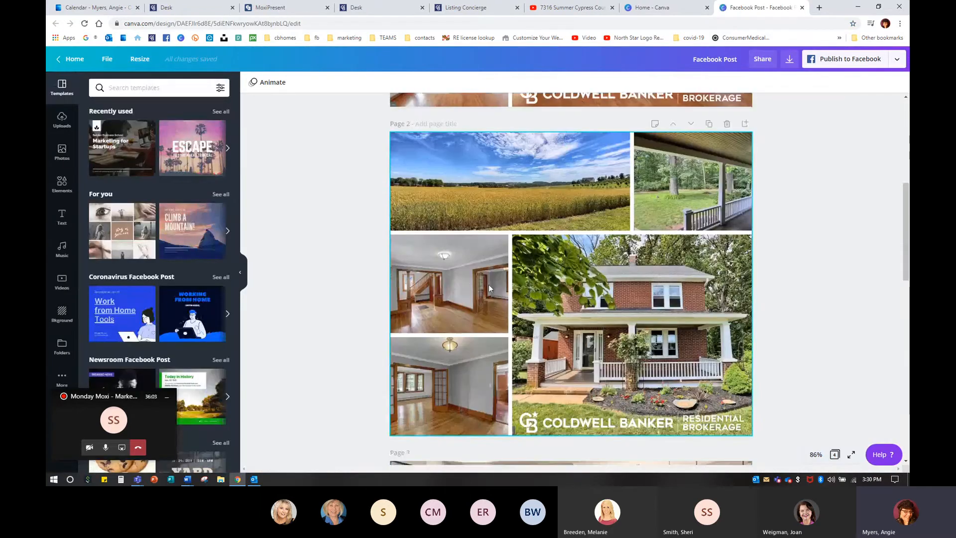
scroll(600, 315, "down", 5)
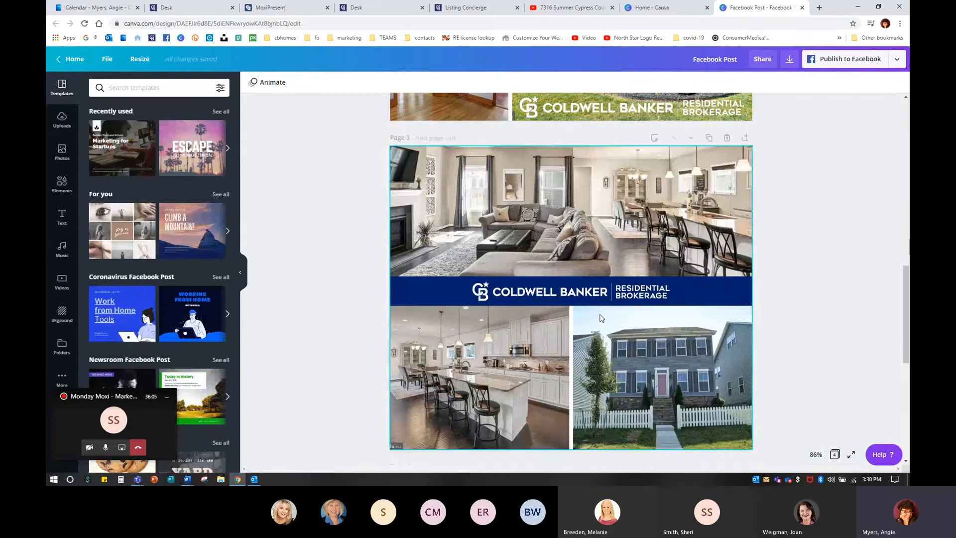
scroll(600, 313, "down", 6)
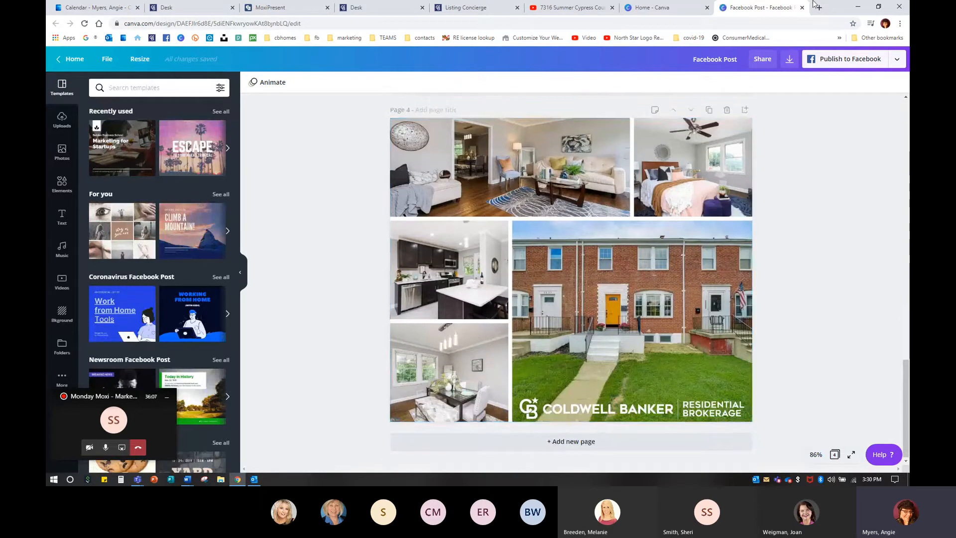
Step: Close the Canva design and Canva home tabs and switch back to the MoxiPresent tab
left_click(803, 7)
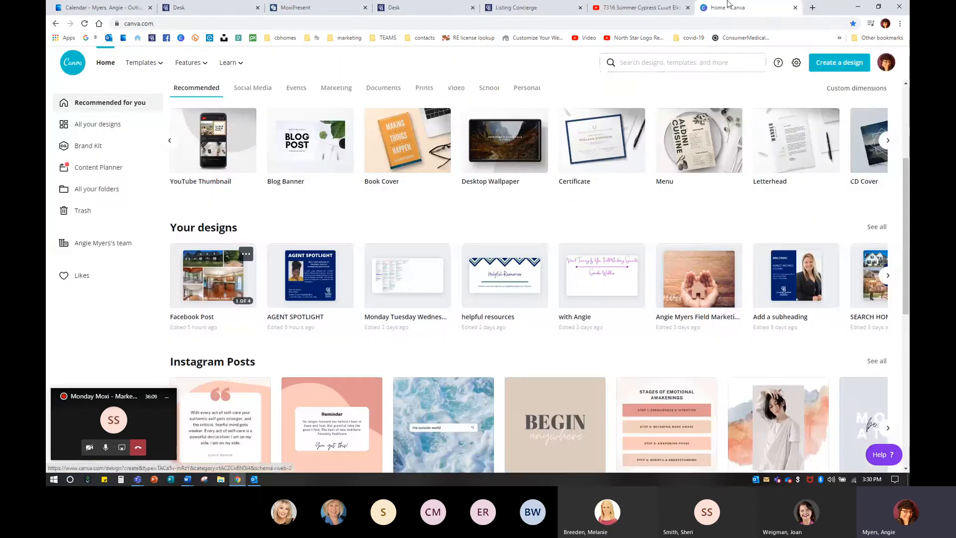
left_click(796, 8)
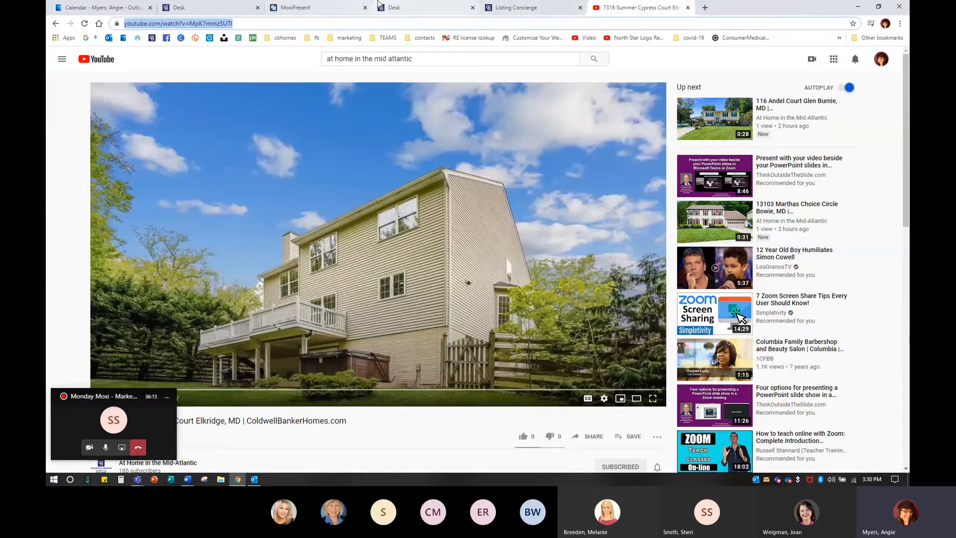
left_click(321, 7)
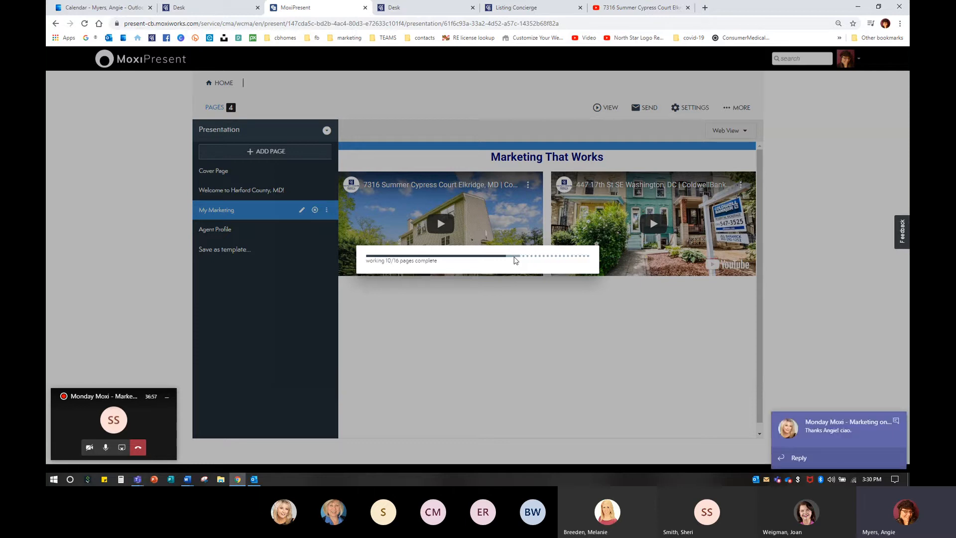
Step: Dismiss the chat notification and close the YouTube and Listing Concierge tabs
left_click(897, 422)
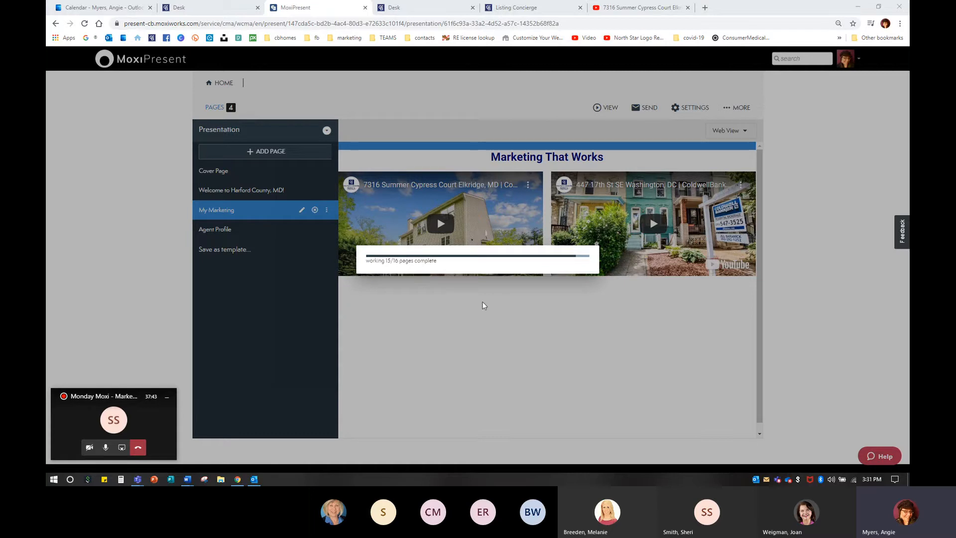
left_click(688, 7)
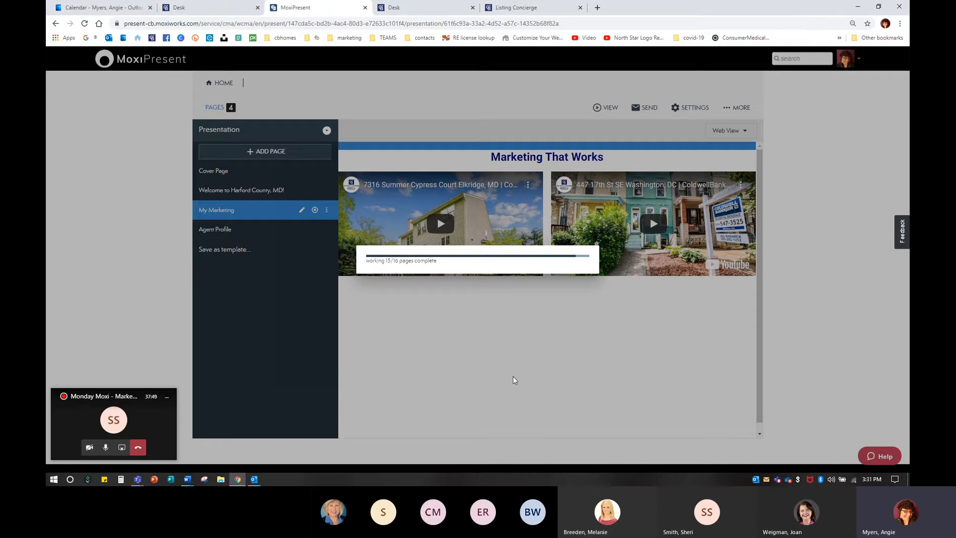
left_click(581, 8)
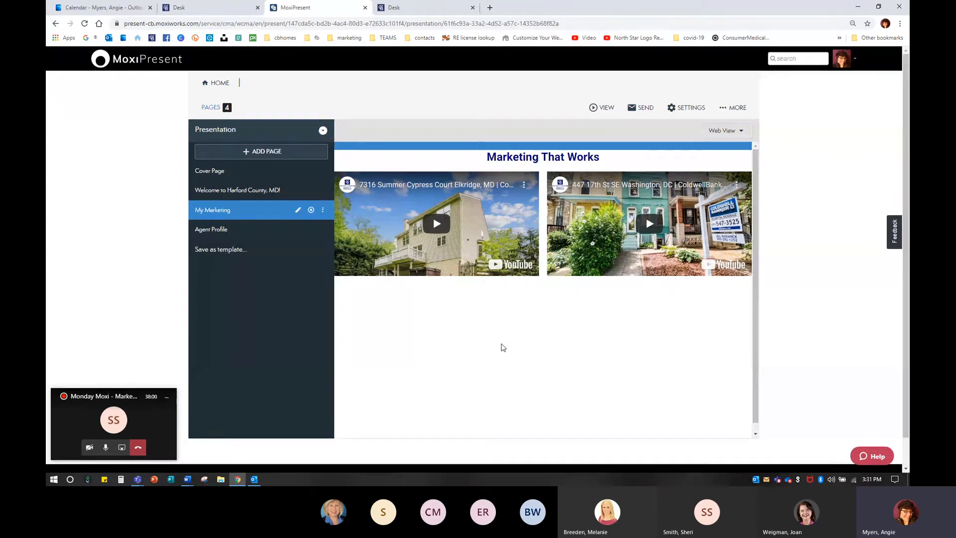
Step: Select a page in the list and scroll through the newly added Social Media Best Practices 2020 pages
left_click(233, 229)
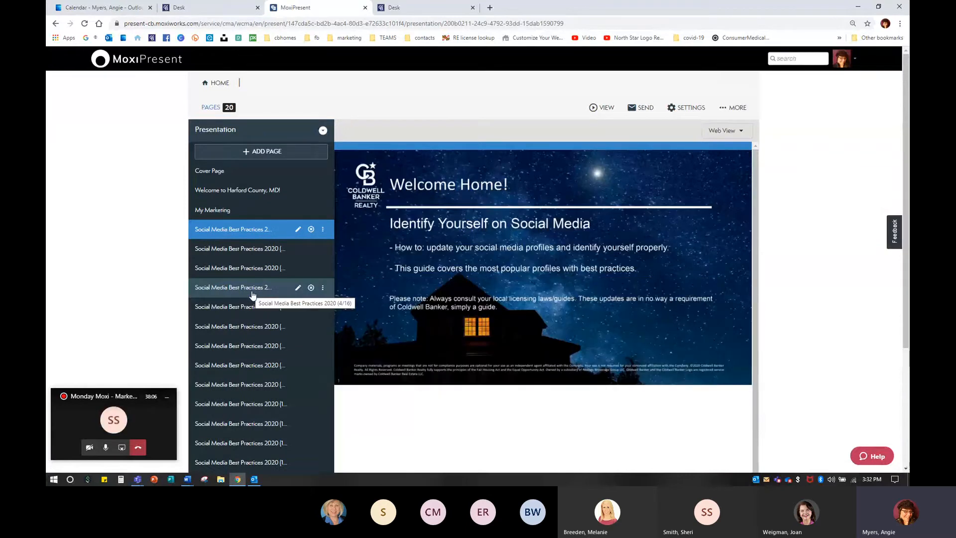
scroll(243, 271, "down", 3)
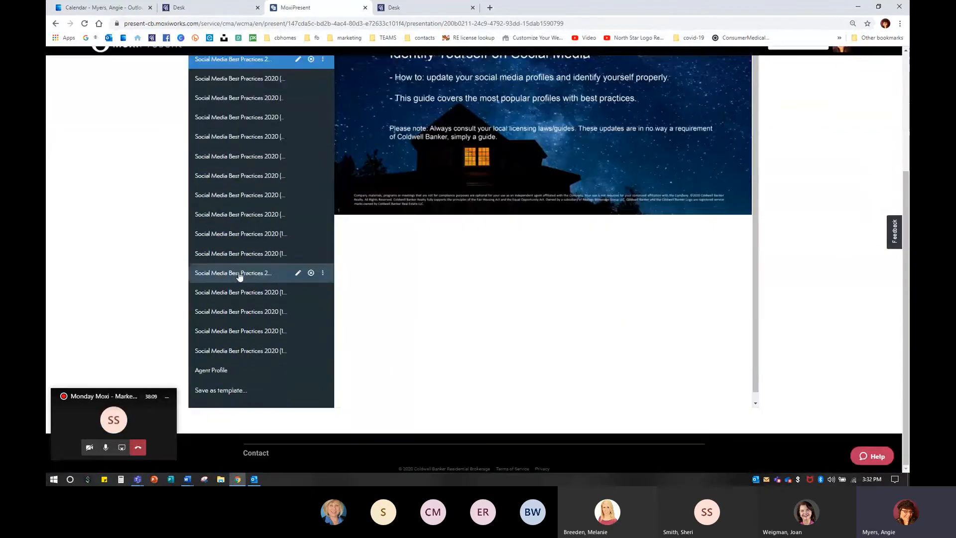
scroll(279, 350, "up", 3)
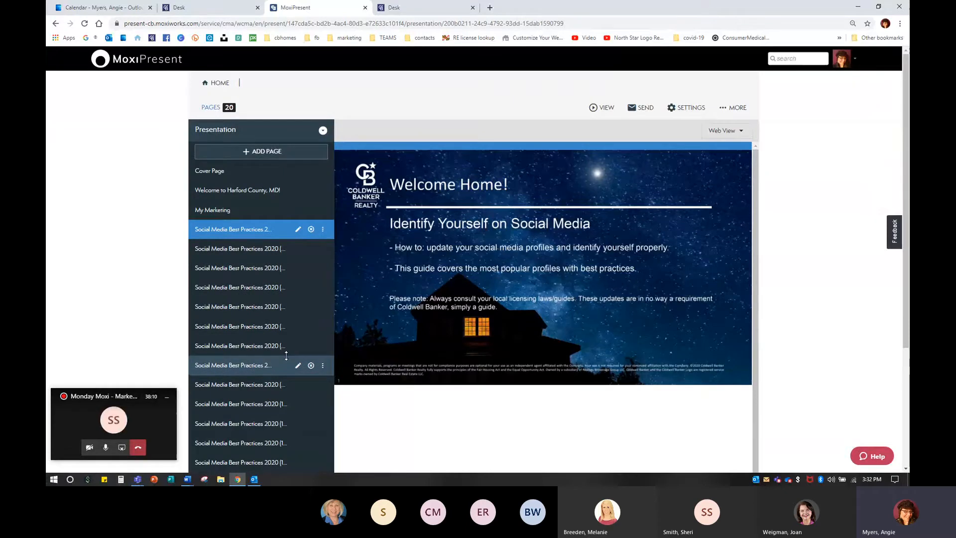
Step: Open View PDF for the first Social Media Best Practices 2020 page and scroll through its preview
left_click(323, 231)
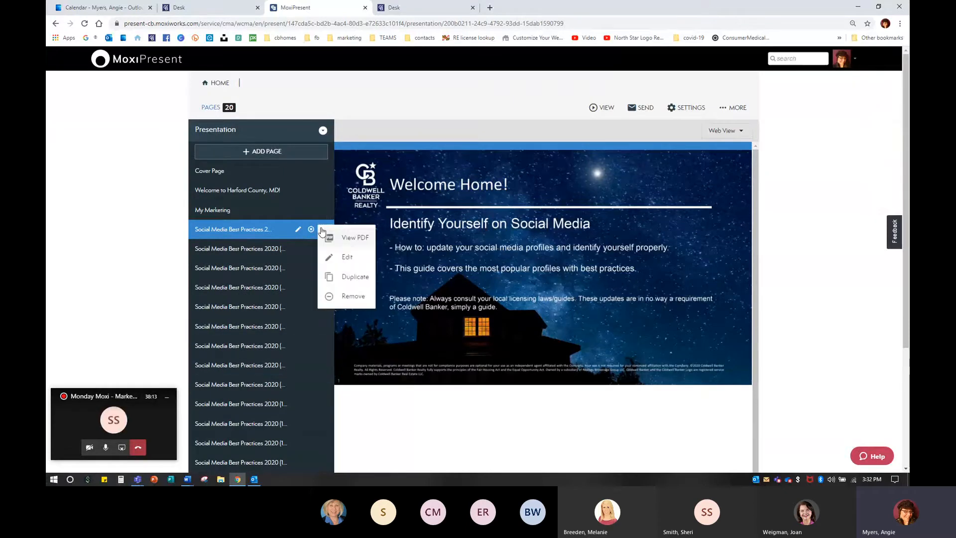
left_click(348, 240)
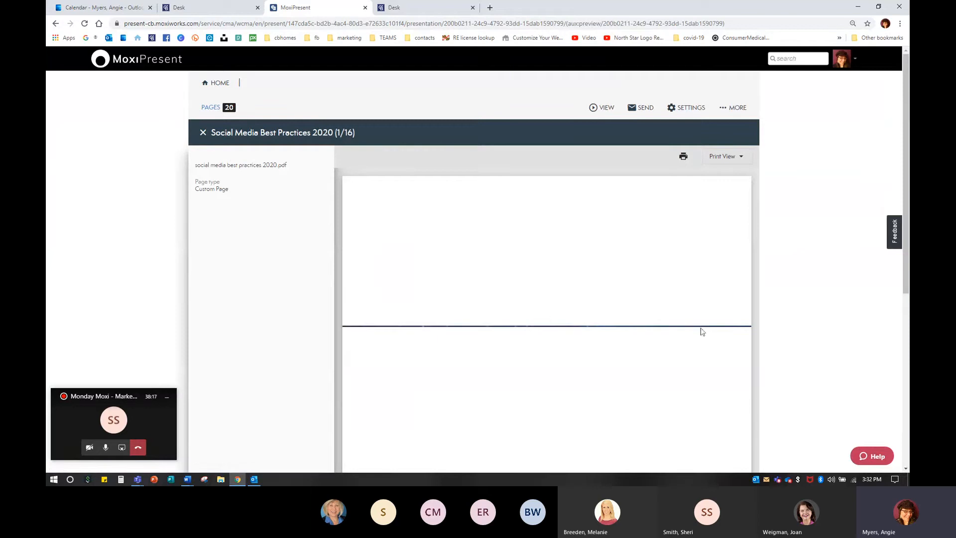
scroll(625, 325, "down", 3)
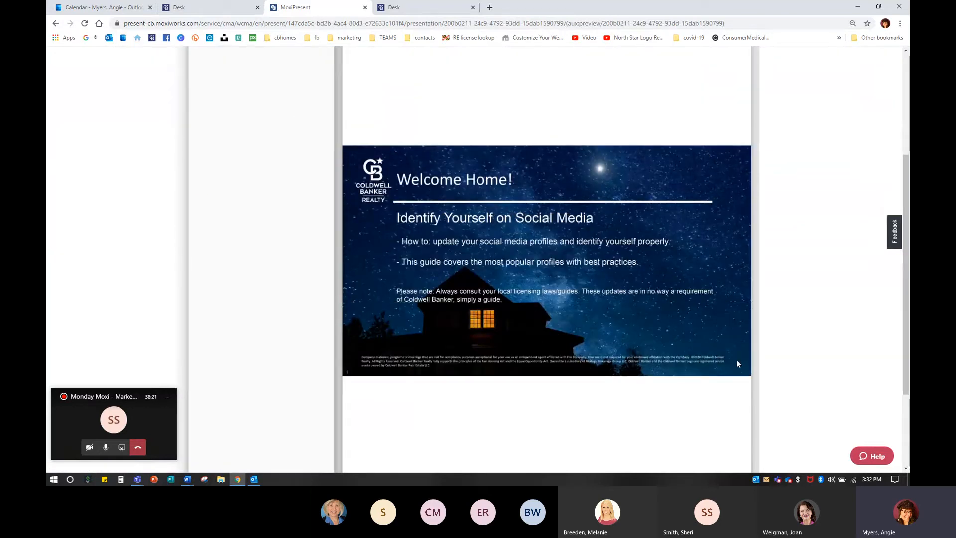
scroll(515, 218, "up", 3)
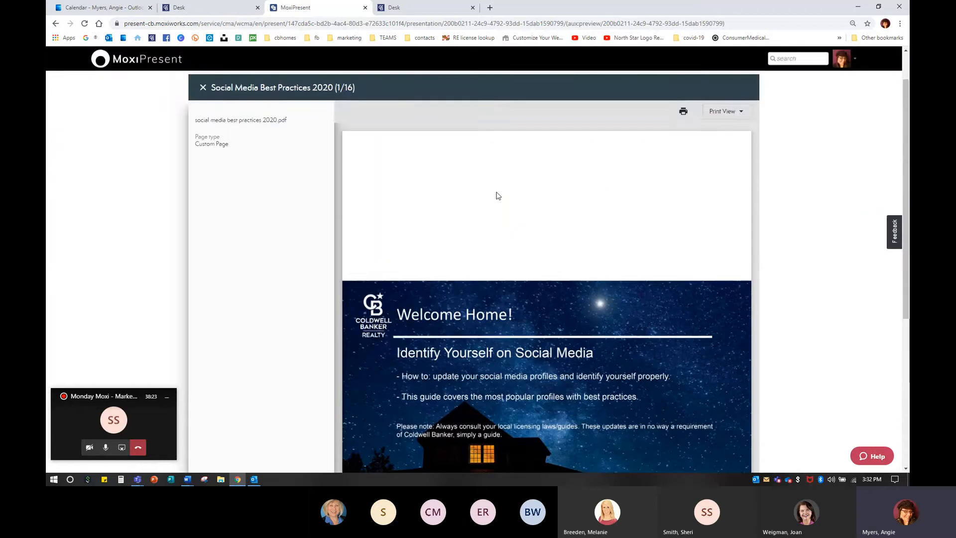
scroll(574, 273, "down", 5)
scroll(588, 308, "up", 4)
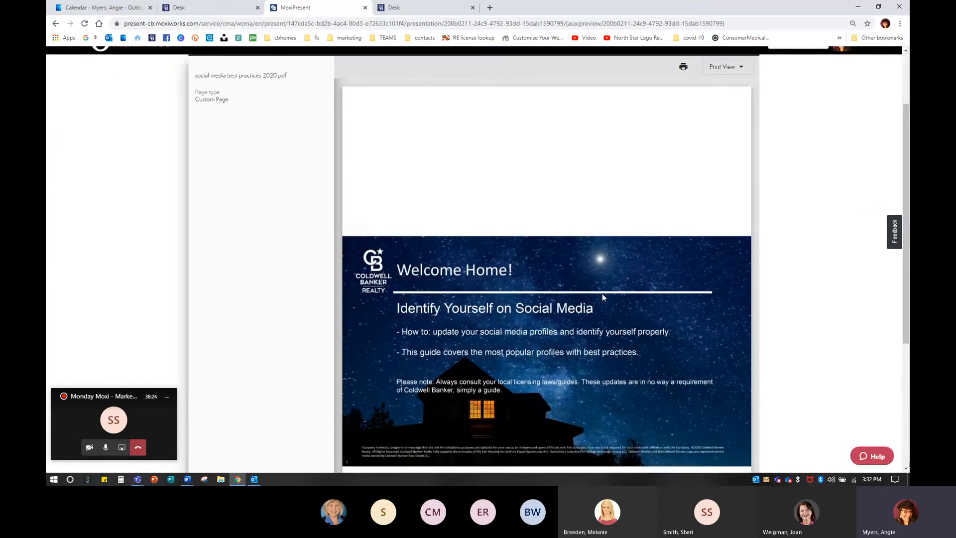
scroll(602, 297, "up", 2)
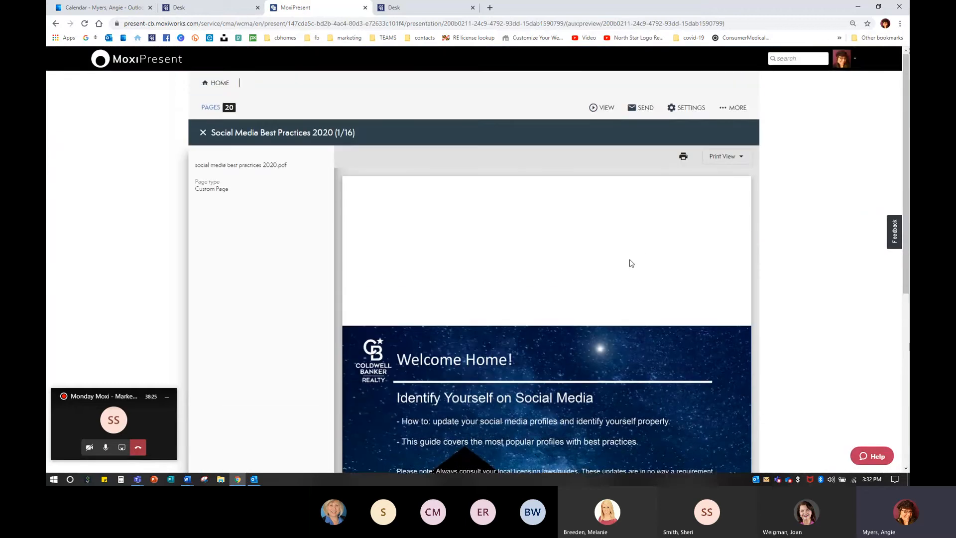
Step: Close the PDF page preview and open the presentation in Web view
left_click(203, 133)
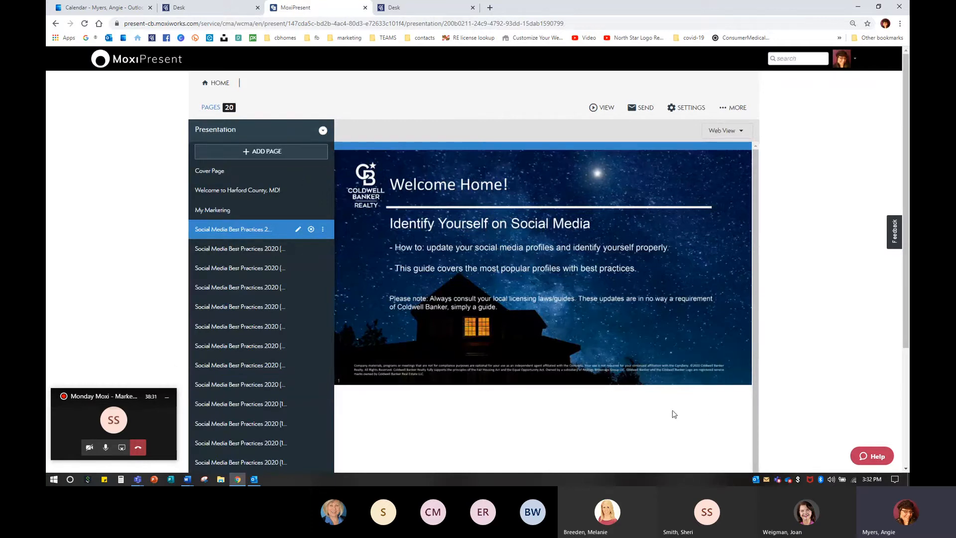
left_click(601, 108)
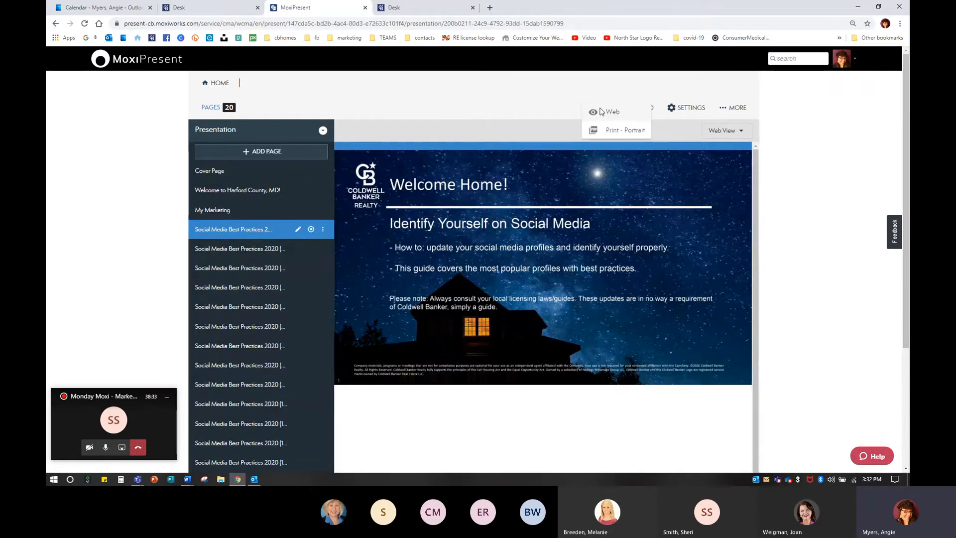
left_click(602, 112)
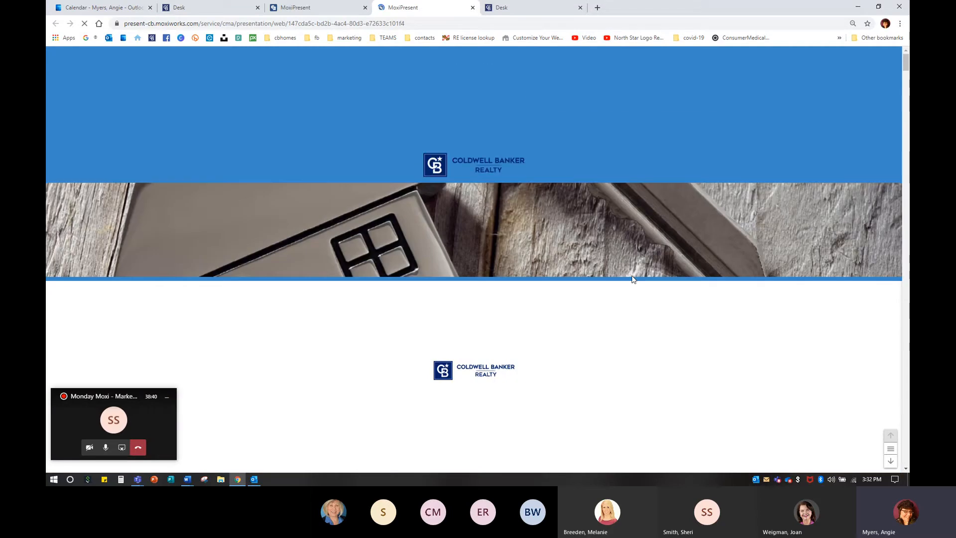
Step: Scroll through the web version of the presentation, then close its tab
scroll(632, 278, "down", 5)
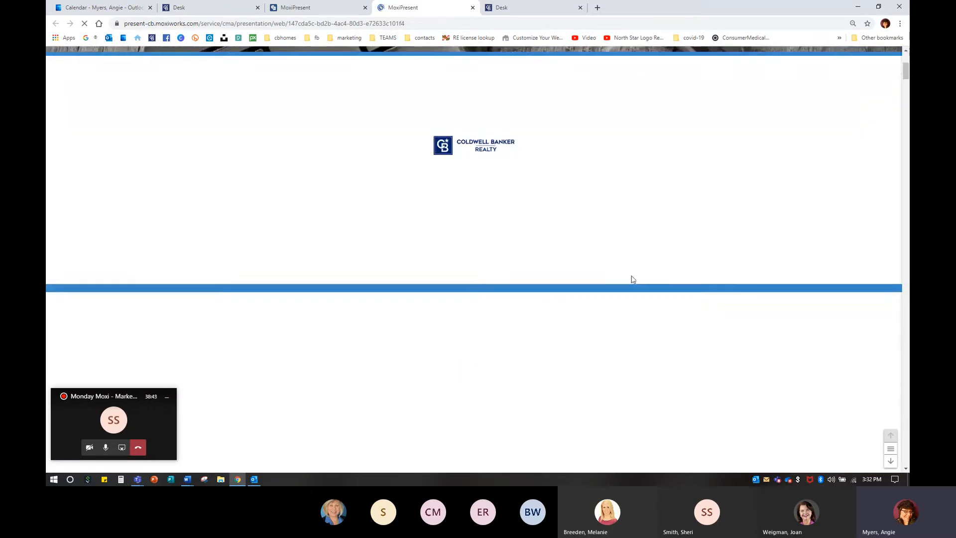
scroll(632, 280, "down", 4)
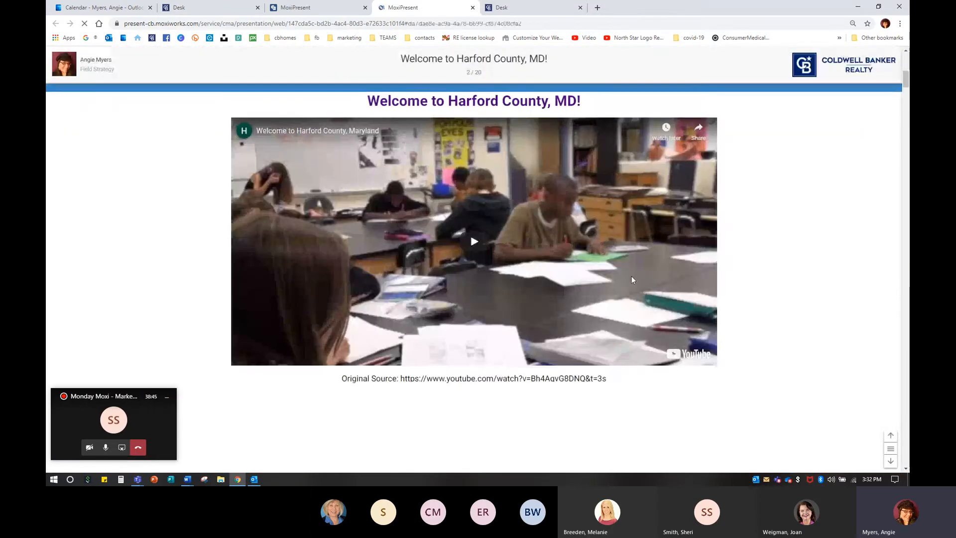
scroll(631, 280, "down", 4)
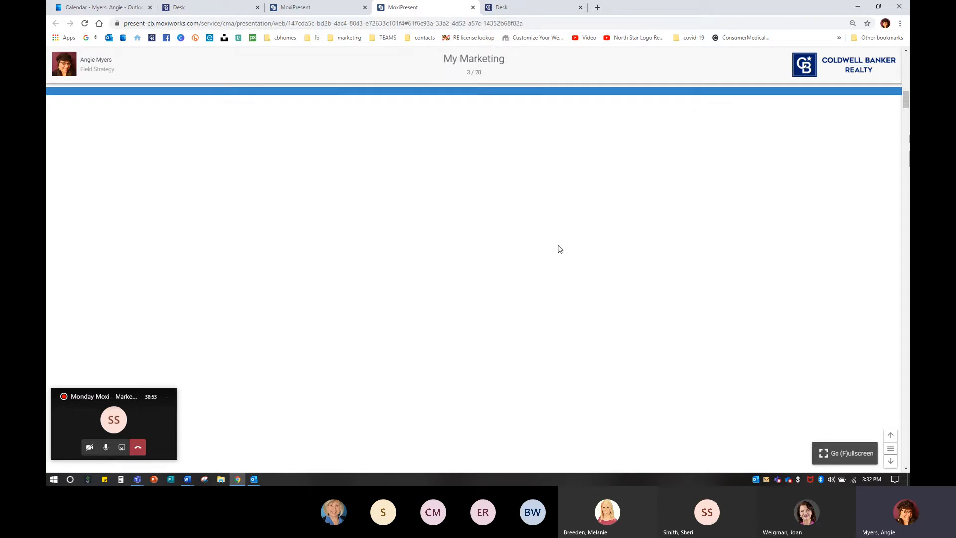
scroll(571, 309, "down", 2)
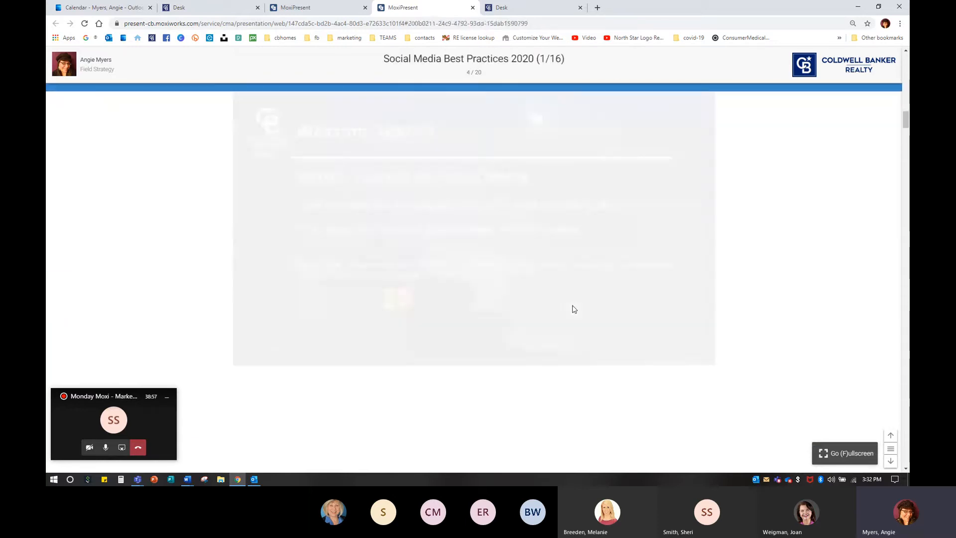
scroll(755, 431, "down", 2)
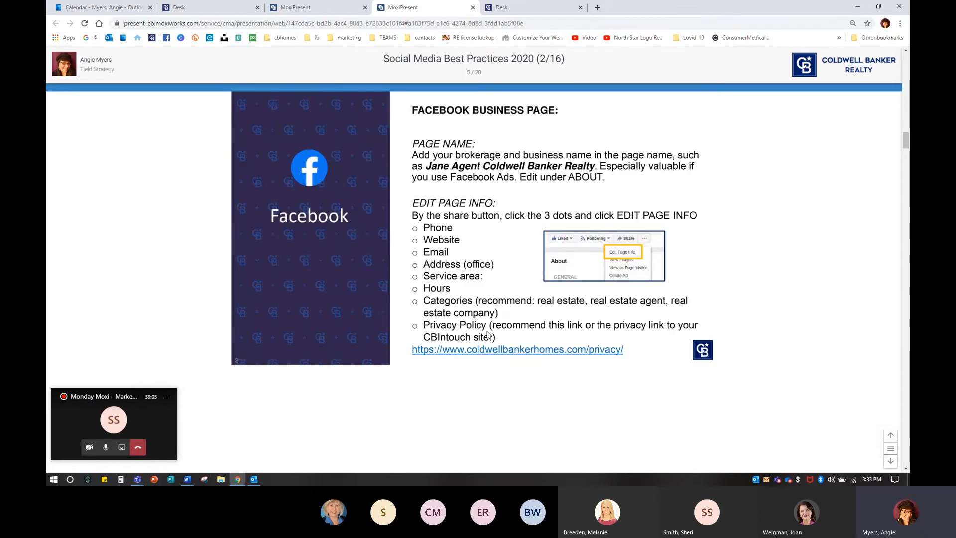
scroll(488, 335, "down", 2)
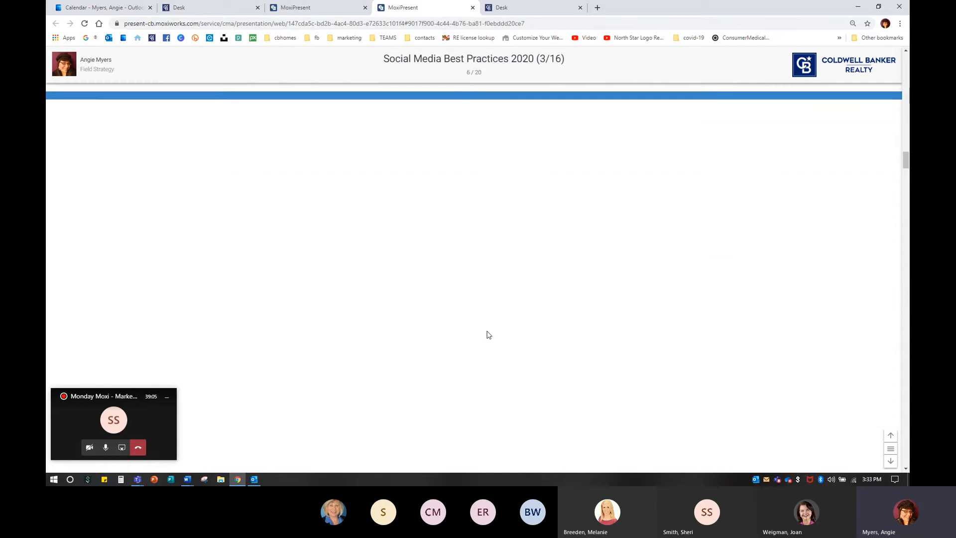
left_click(473, 8)
Step: Remove the first three Social Media Best Practices 2020 pages from the presentation
left_click(311, 228)
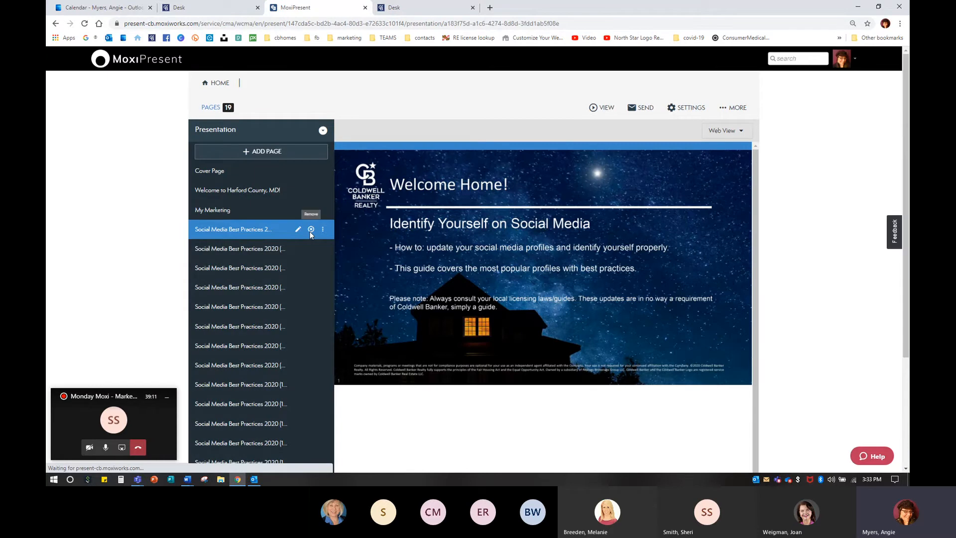
left_click(309, 230)
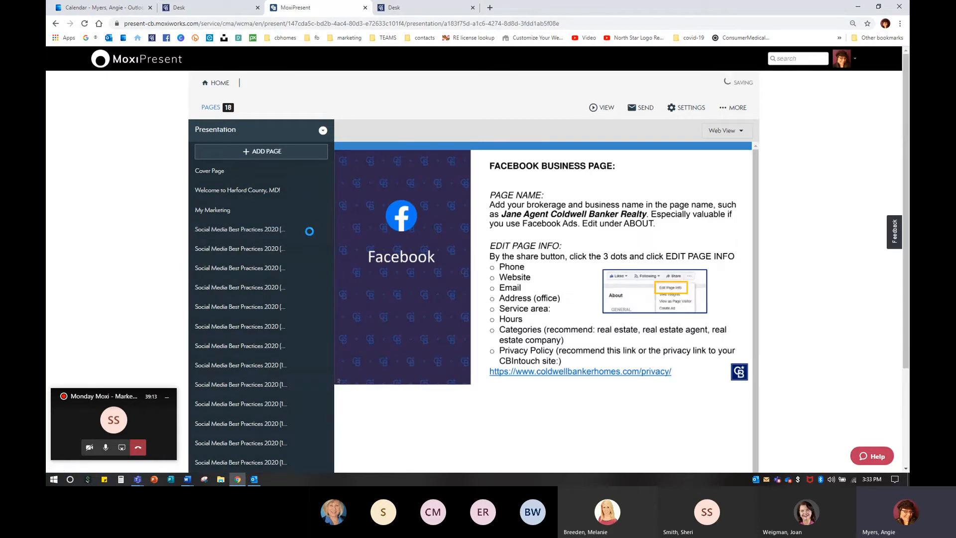
left_click(311, 230)
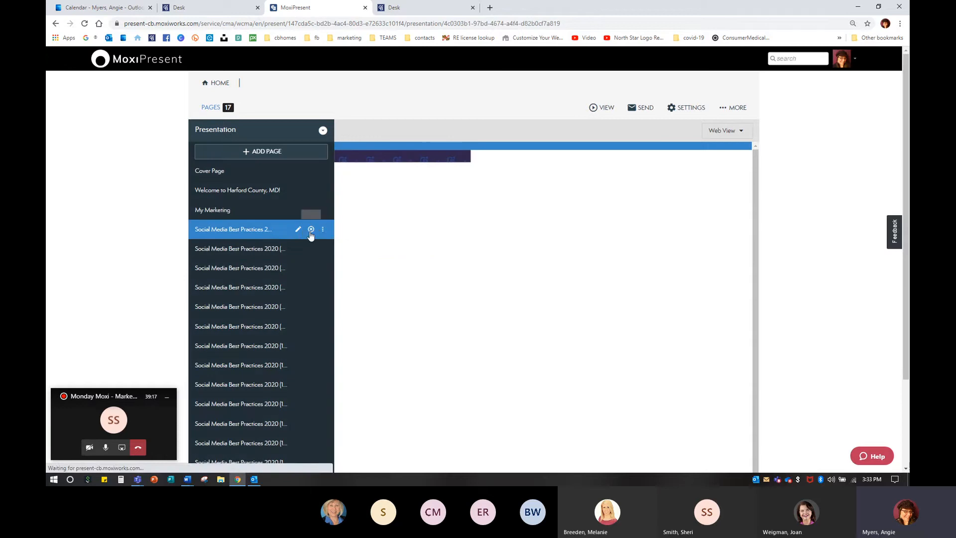
scroll(286, 270, "down", 2)
scroll(286, 269, "up", 2)
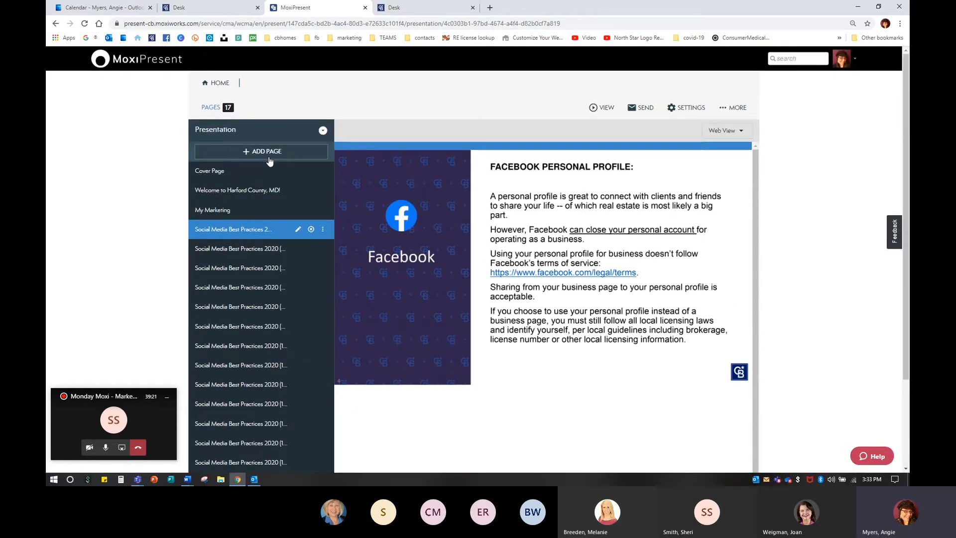
Step: Start creating a new page using the Build Page option
left_click(244, 153)
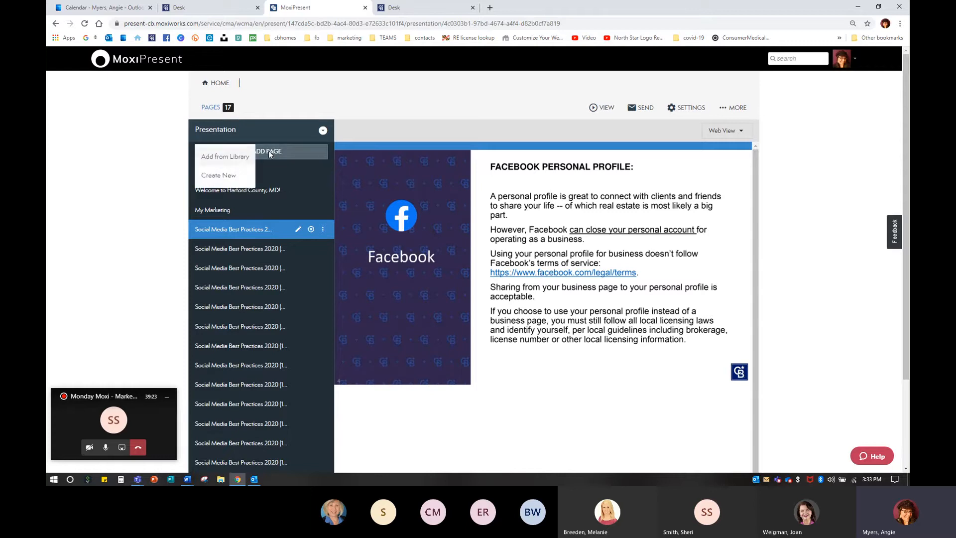
left_click(242, 177)
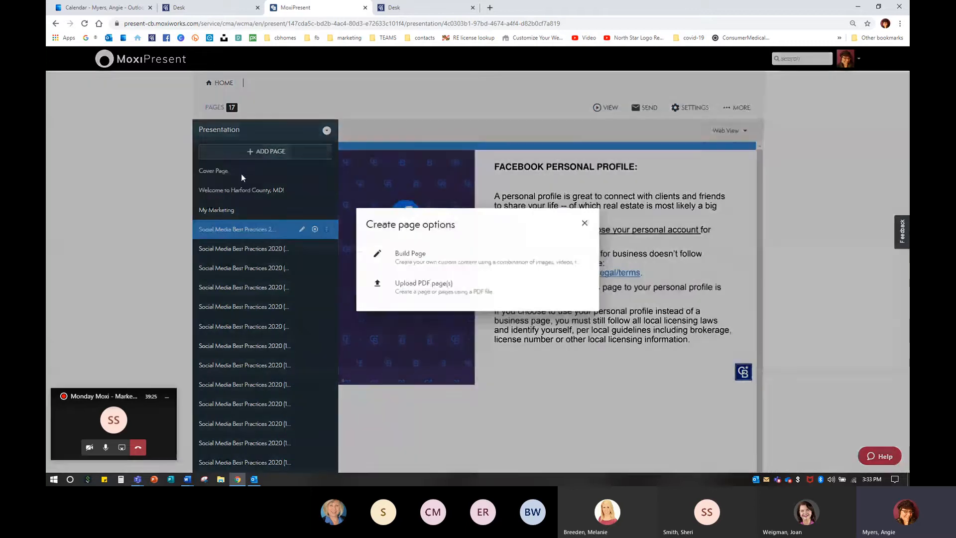
left_click(407, 264)
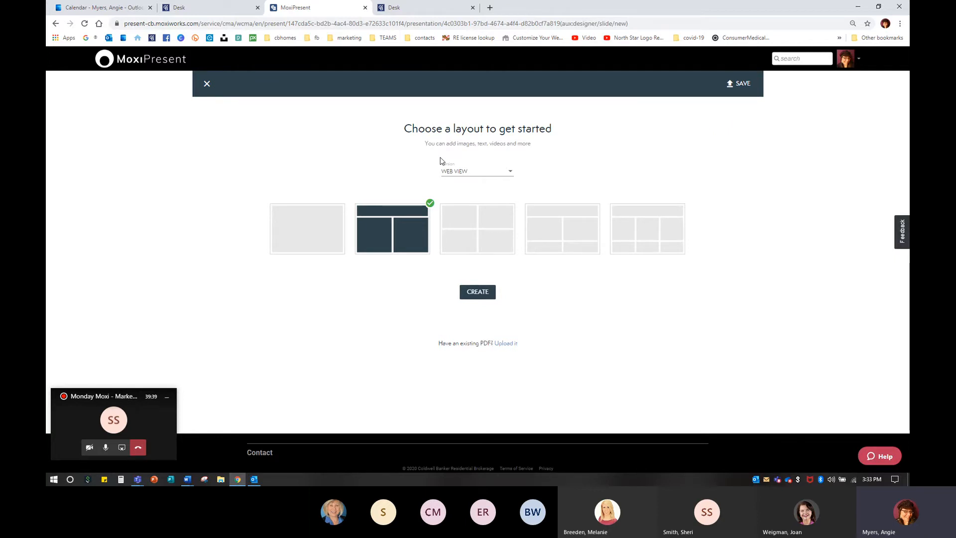
left_click(473, 178)
left_click(470, 189)
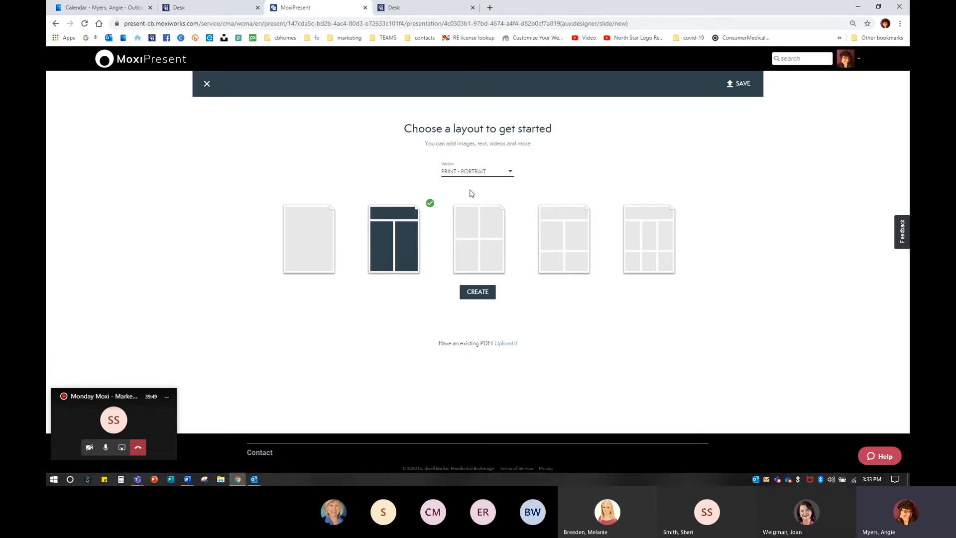
left_click(471, 170)
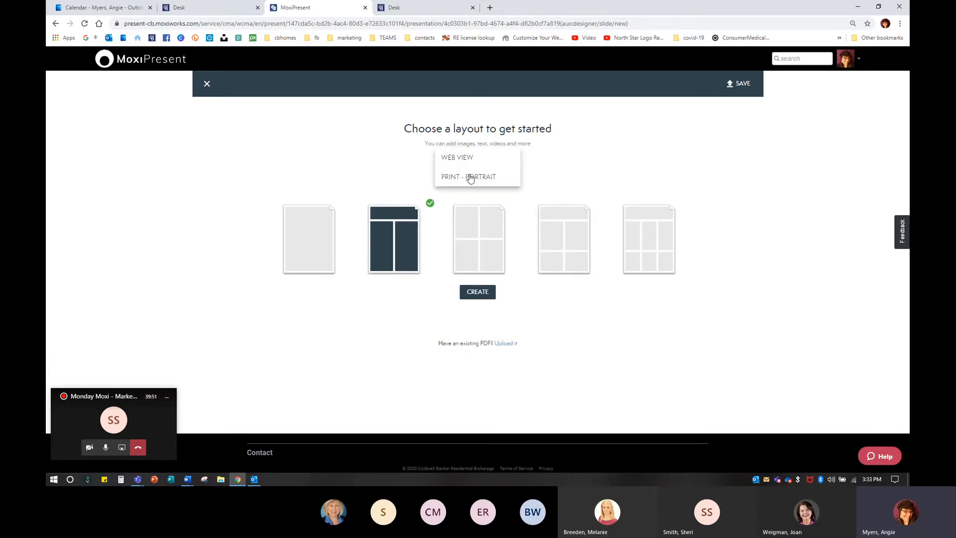
left_click(472, 160)
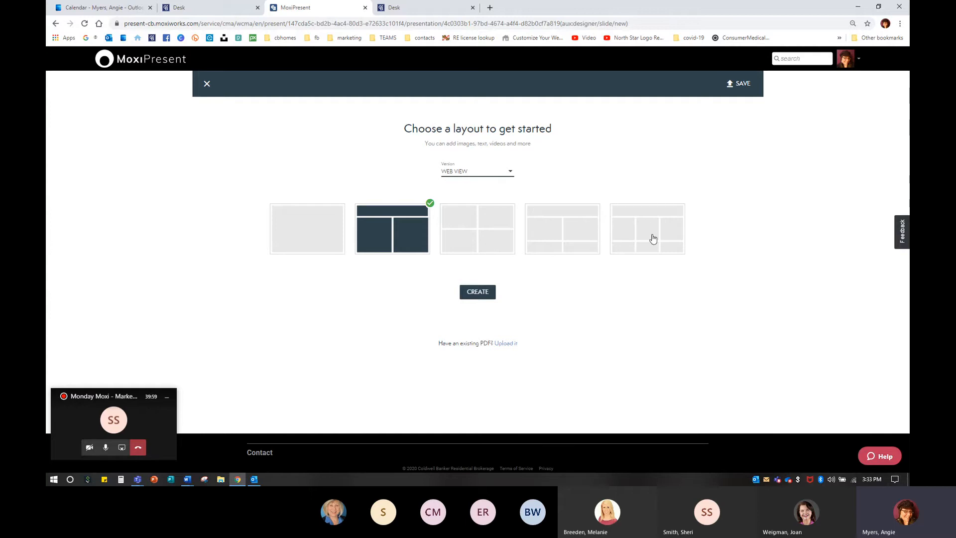
Step: Choose the header-plus-two-columns layout for Web View and create the page
left_click(380, 214)
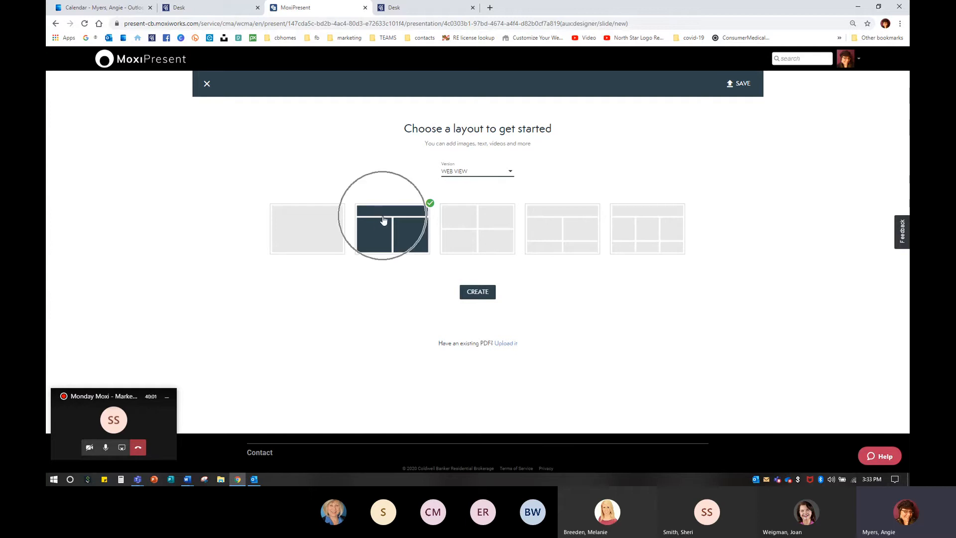
left_click(480, 295)
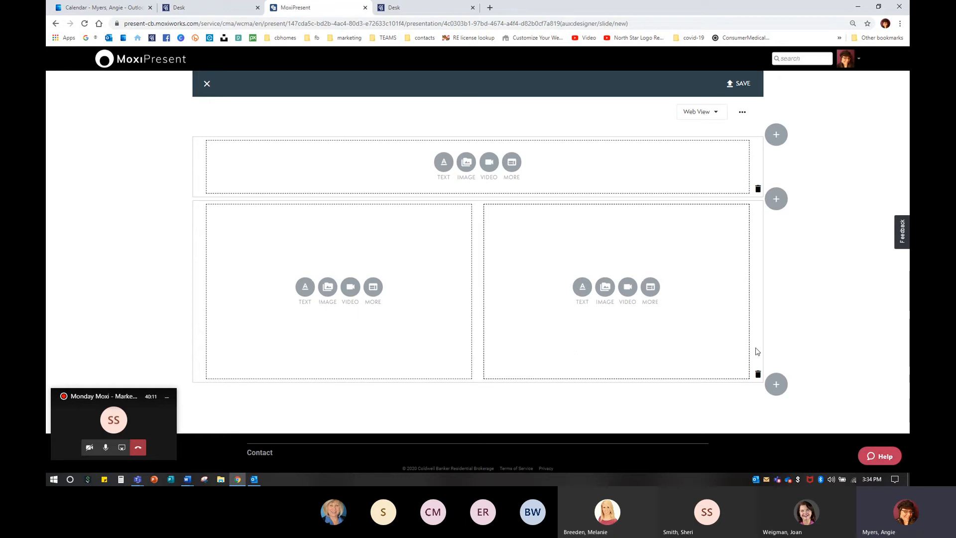
Step: Add a new row of two equally sized modules below the two-column section
left_click(776, 384)
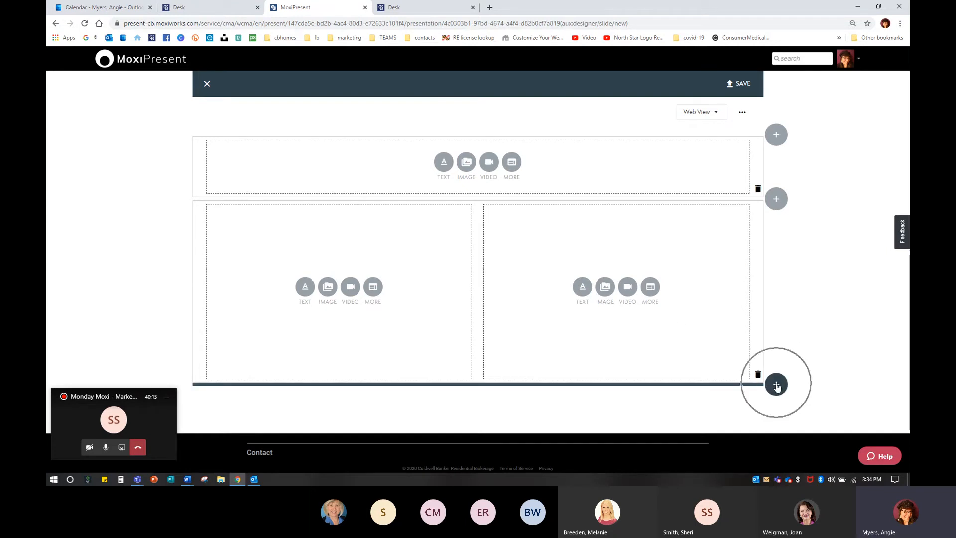
scroll(777, 386, "down", 1)
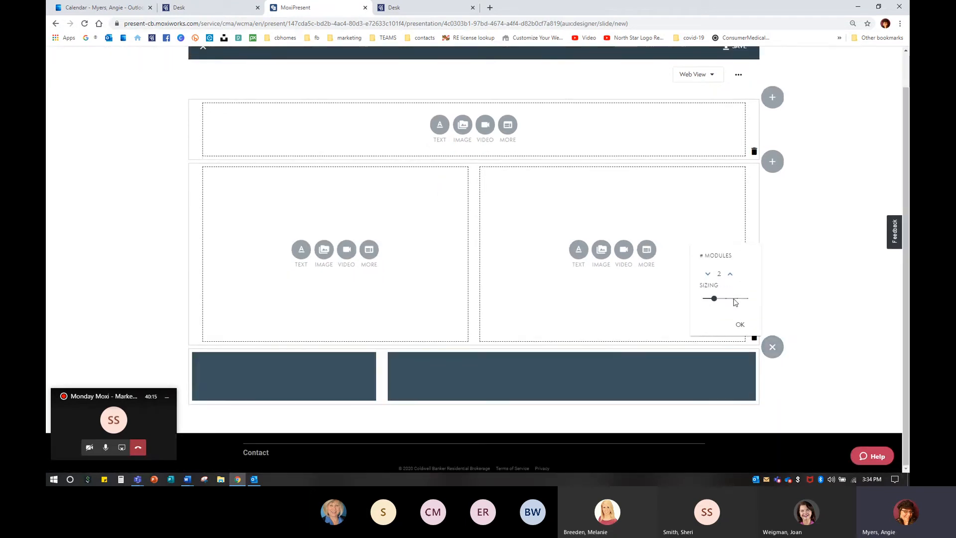
left_click_drag(714, 298, 726, 298)
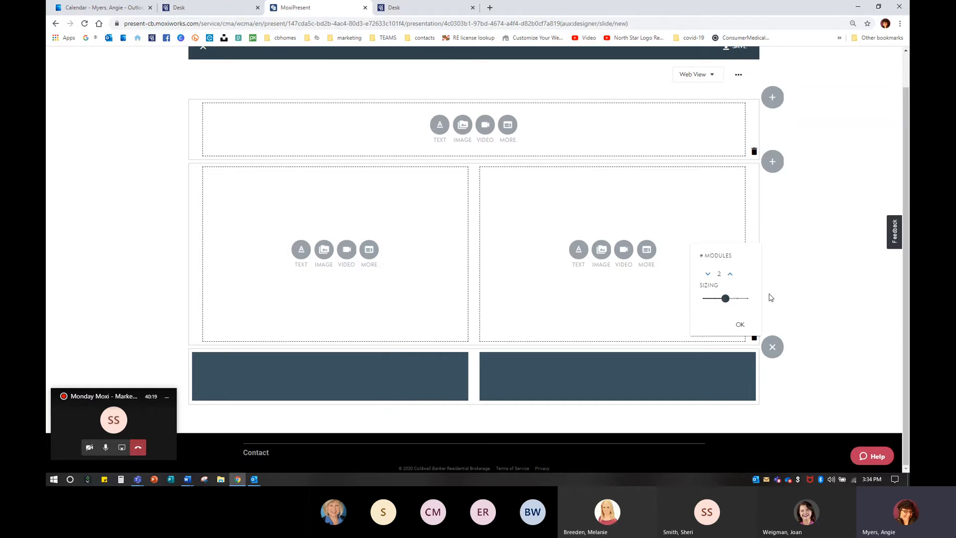
key("ctrl+plus")
key("ctrl+plus")
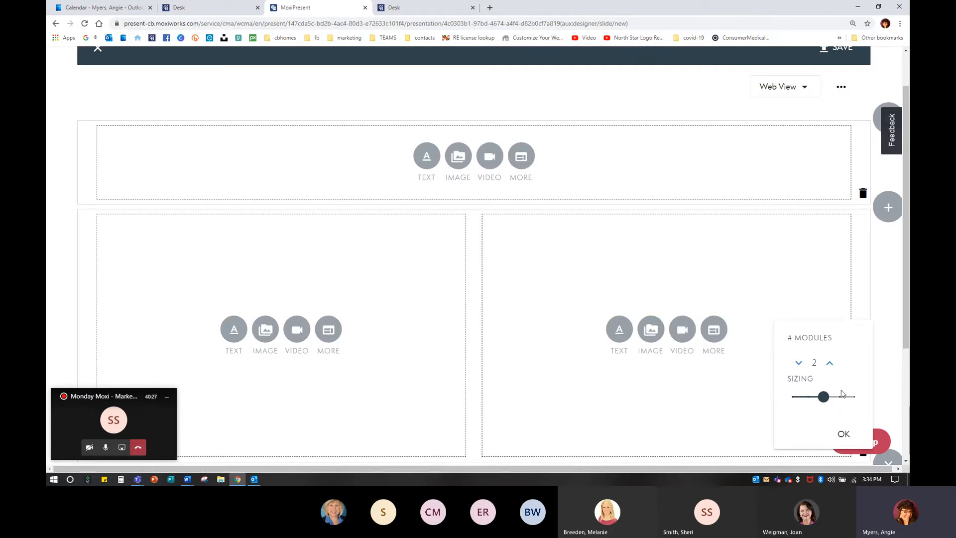
key("ctrl+0")
key("ctrl+minus")
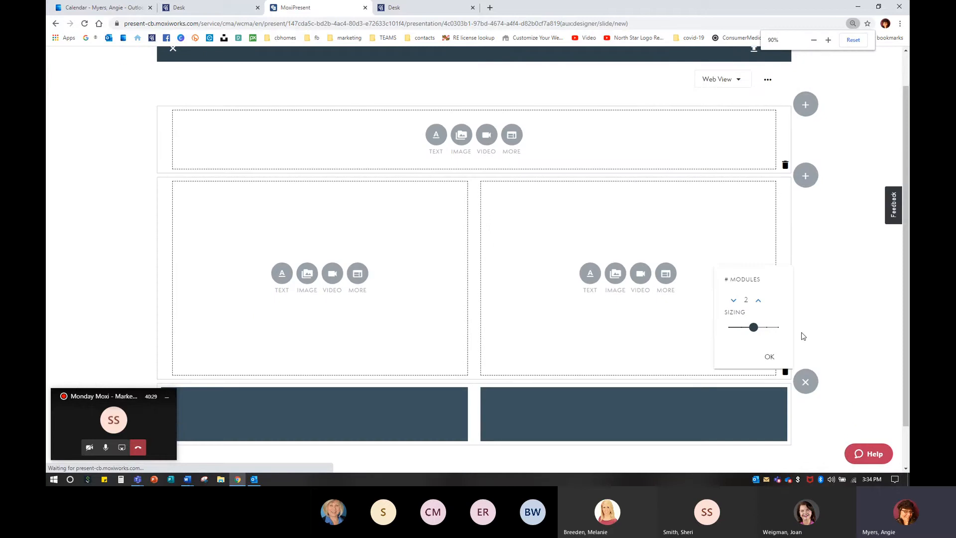
left_click(738, 300)
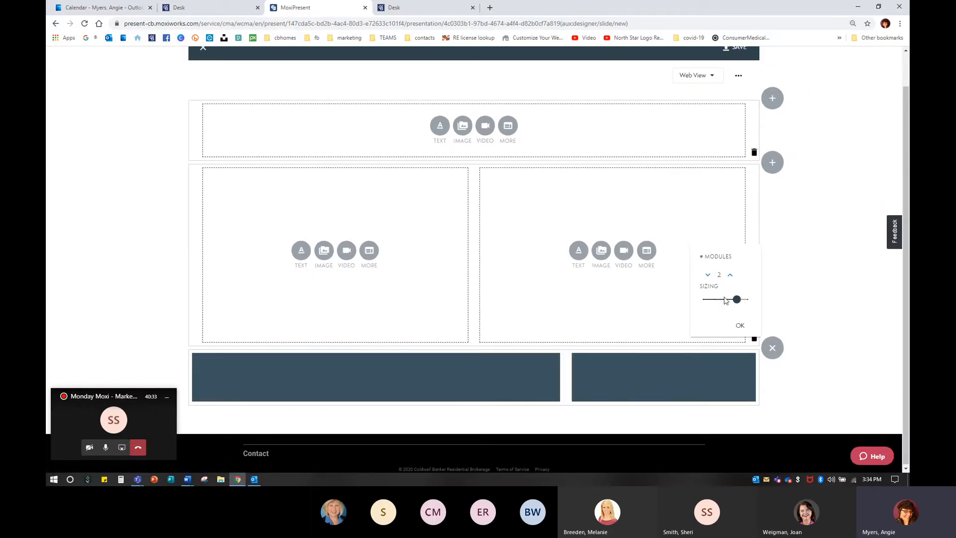
left_click(725, 300)
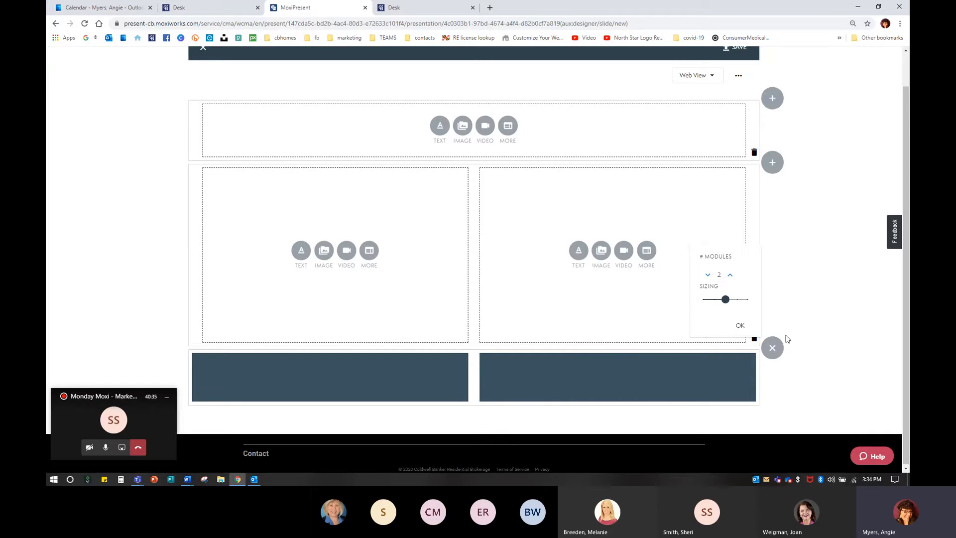
left_click(740, 325)
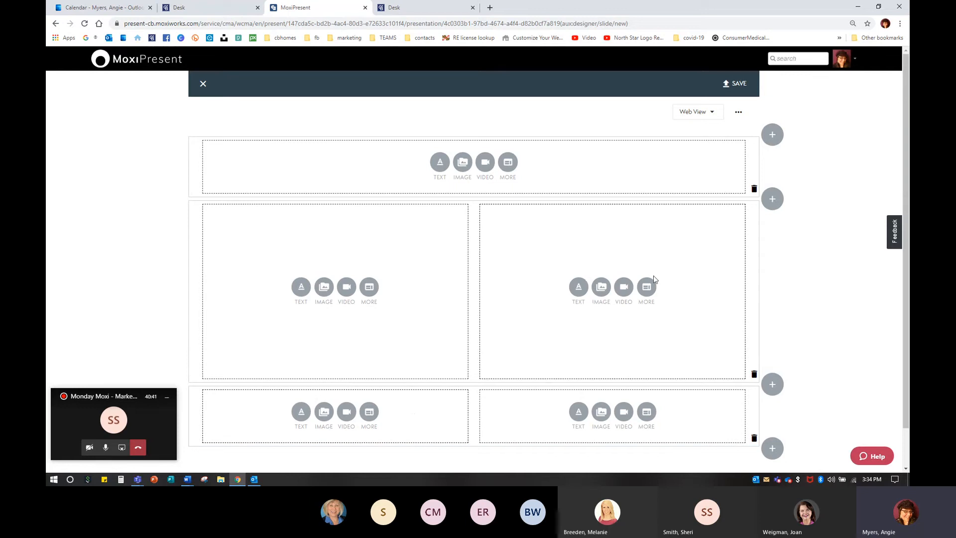
Step: Add another two-module row with equal sizing at the bottom of the page
left_click(773, 449)
scroll(717, 404, "down", 2)
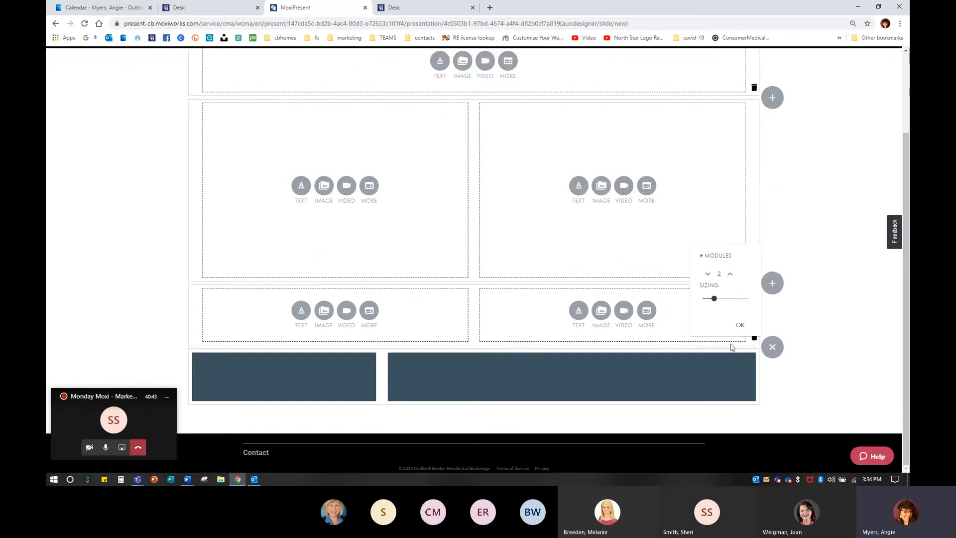
left_click(725, 299)
left_click(740, 324)
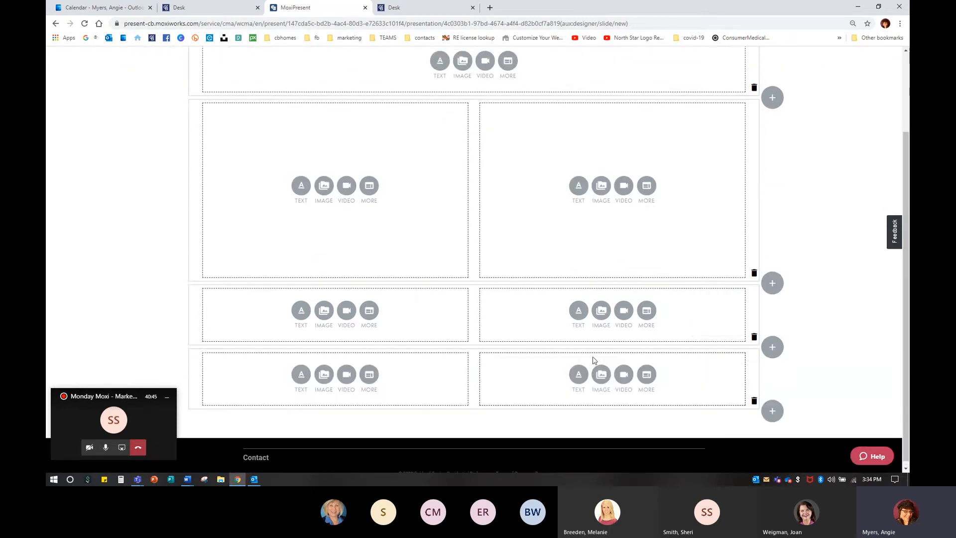
Step: Delete the large two-column row beneath the header
scroll(622, 360, "up", 1)
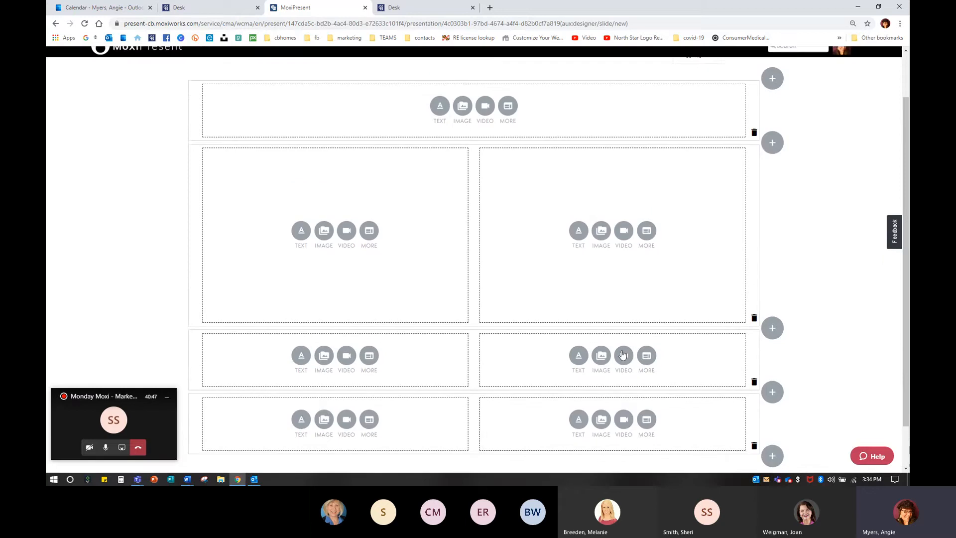
left_click(754, 319)
left_click(571, 269)
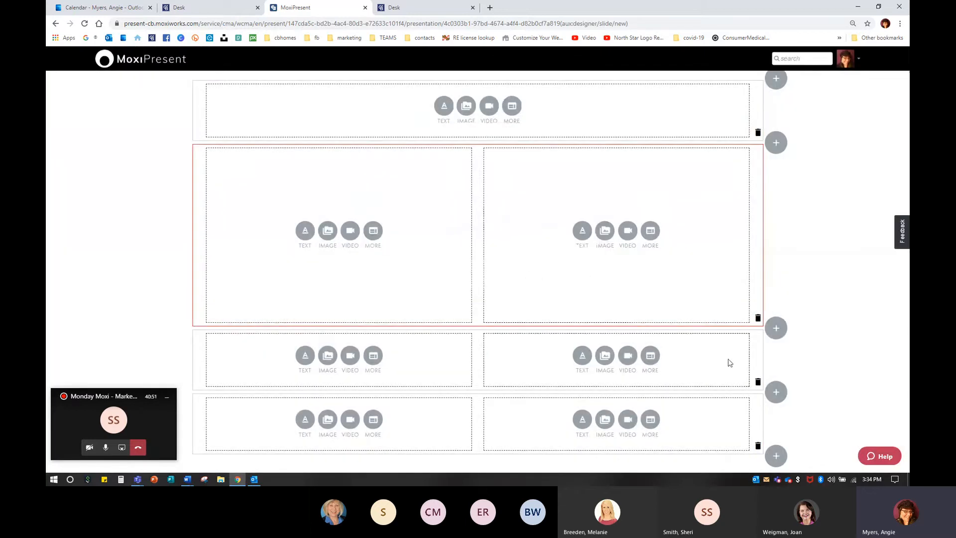
Step: Append one more row of two equal-width modules at the end of the page
left_click(775, 327)
left_click(729, 278)
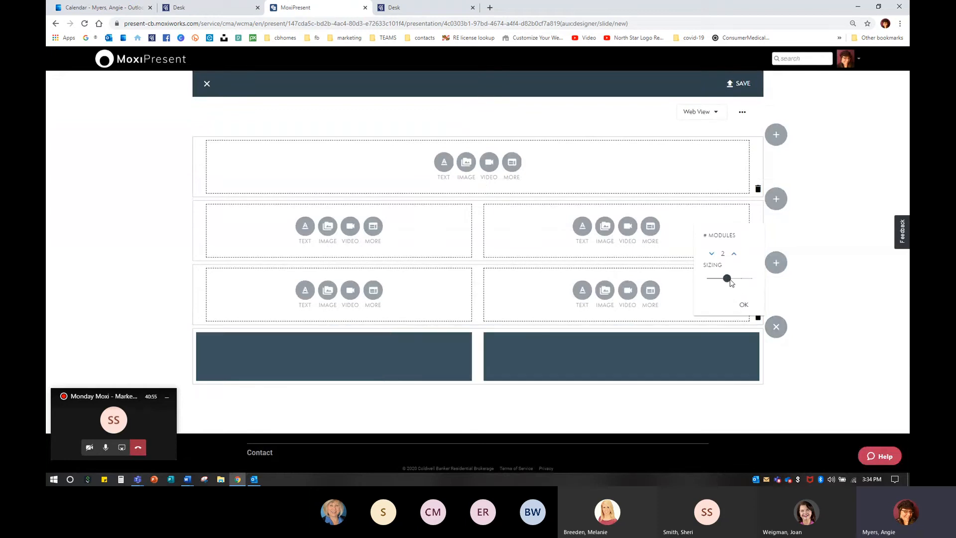
left_click(743, 304)
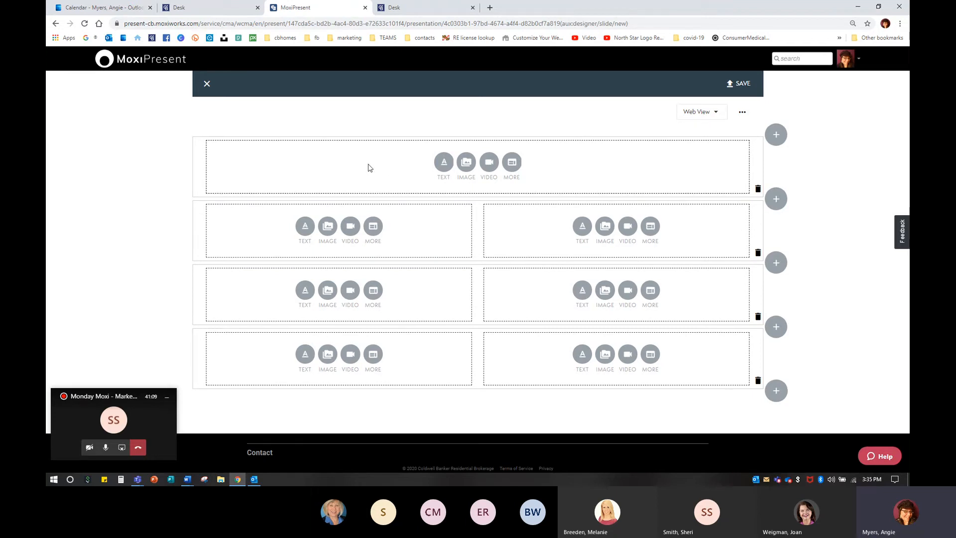
Step: Add centered heading text Joppatowne to the full-width top module
left_click(444, 162)
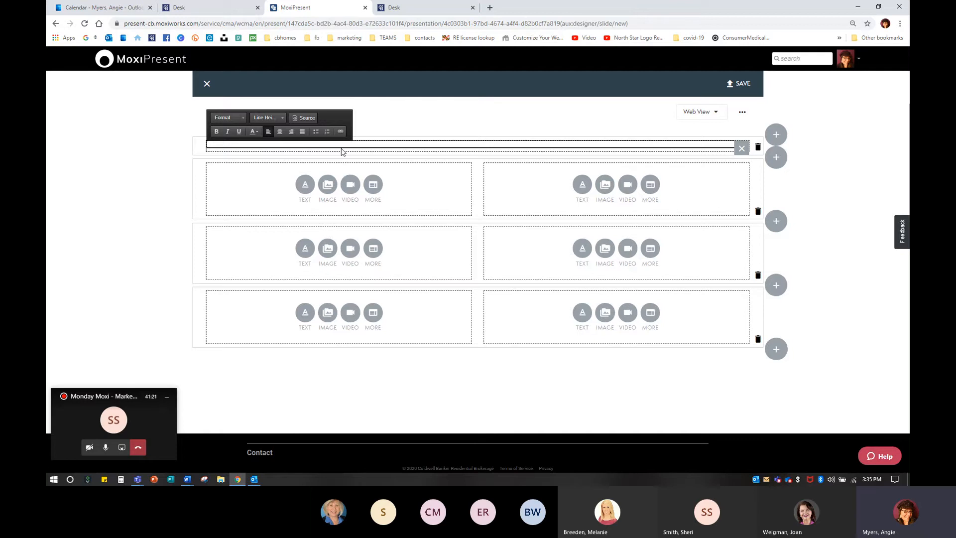
type("towne")
left_click(279, 132)
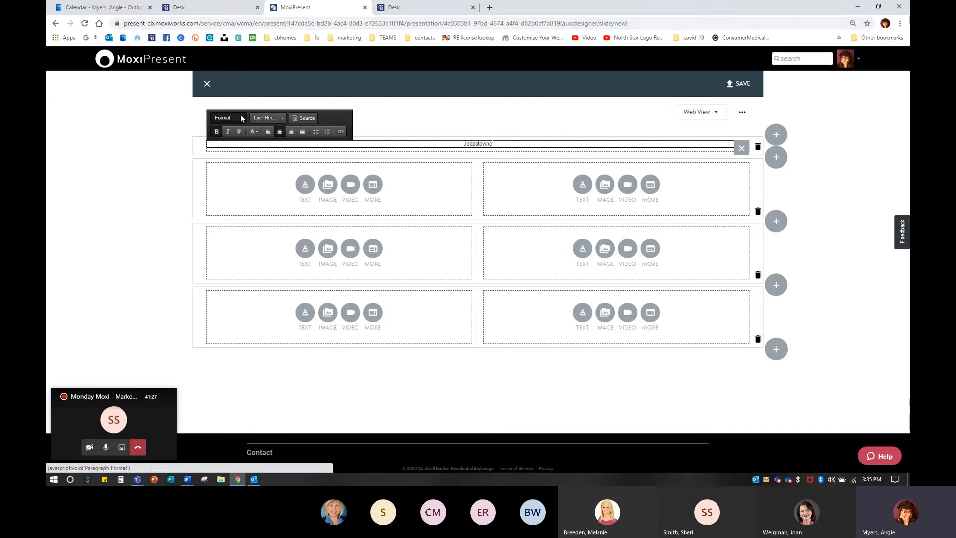
Step: Set the Joppatowne heading's paragraph format to Large Text
left_click(232, 118)
left_click(232, 117)
left_click(232, 118)
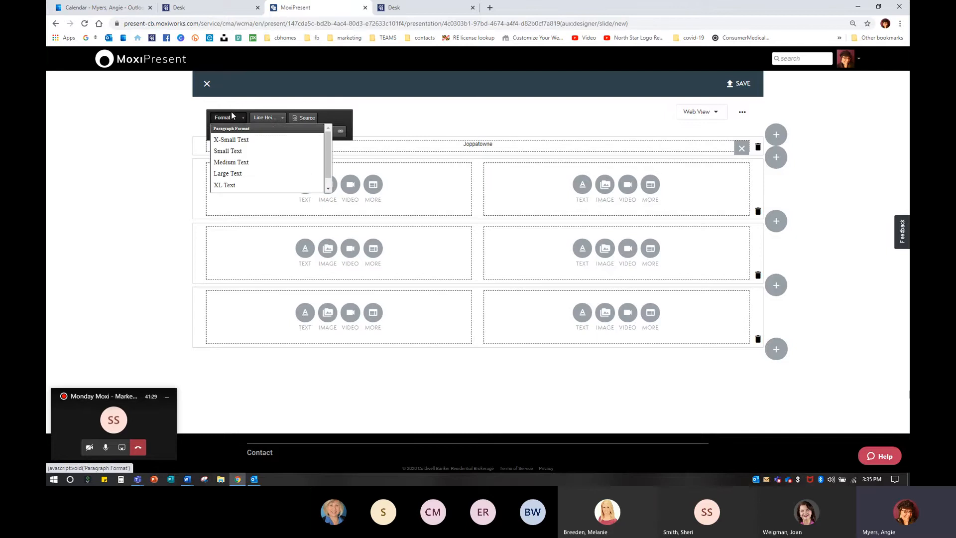
left_click(229, 172)
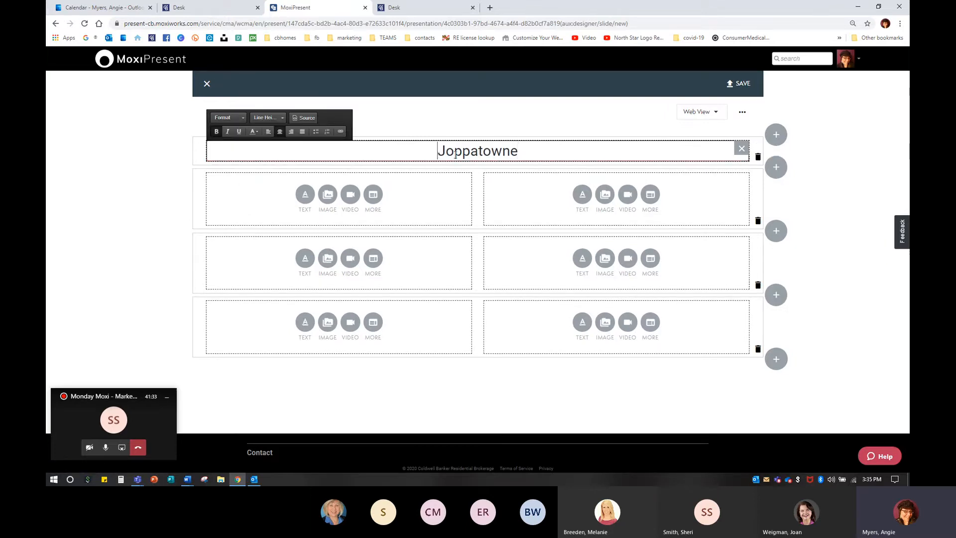
Step: Color the Joppatowne heading purple and make it bold
left_click_drag(438, 155, 557, 154)
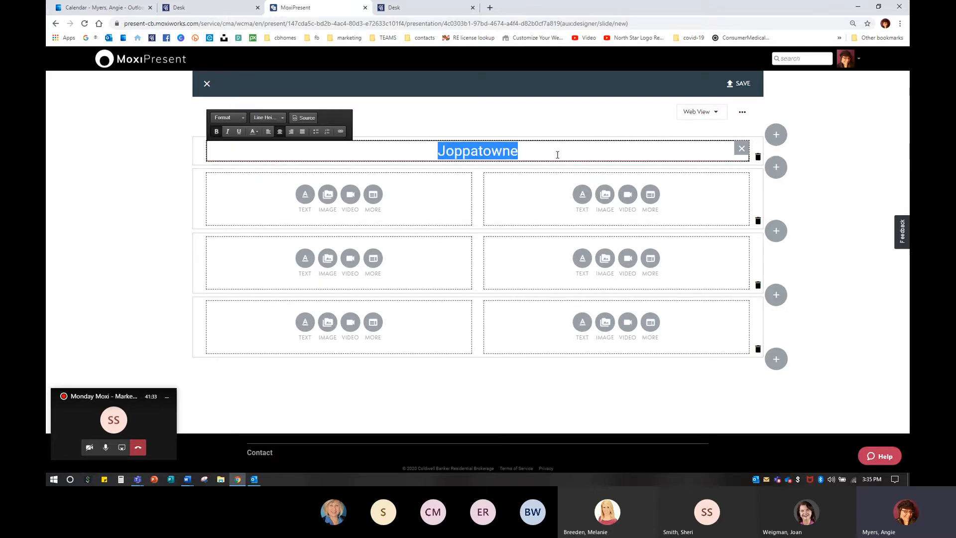
left_click(256, 131)
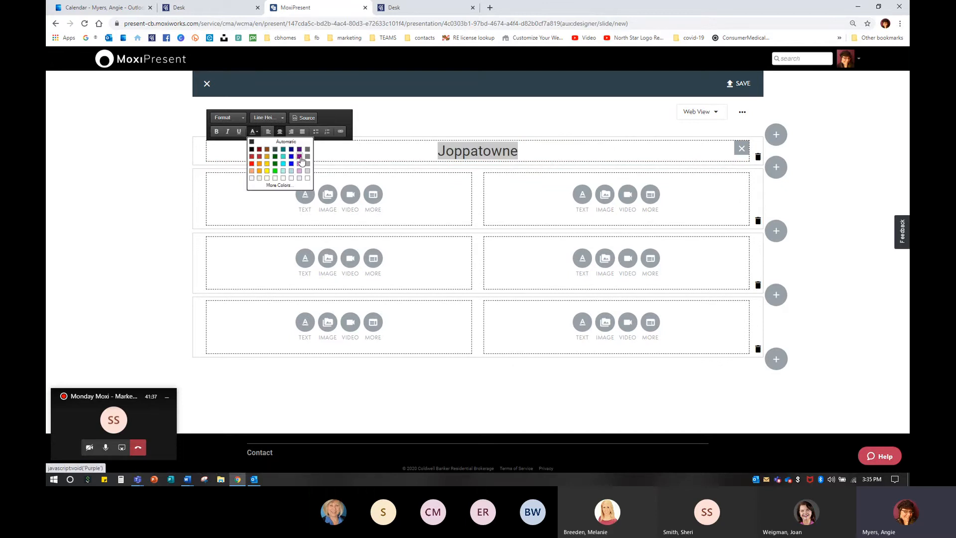
left_click(300, 157)
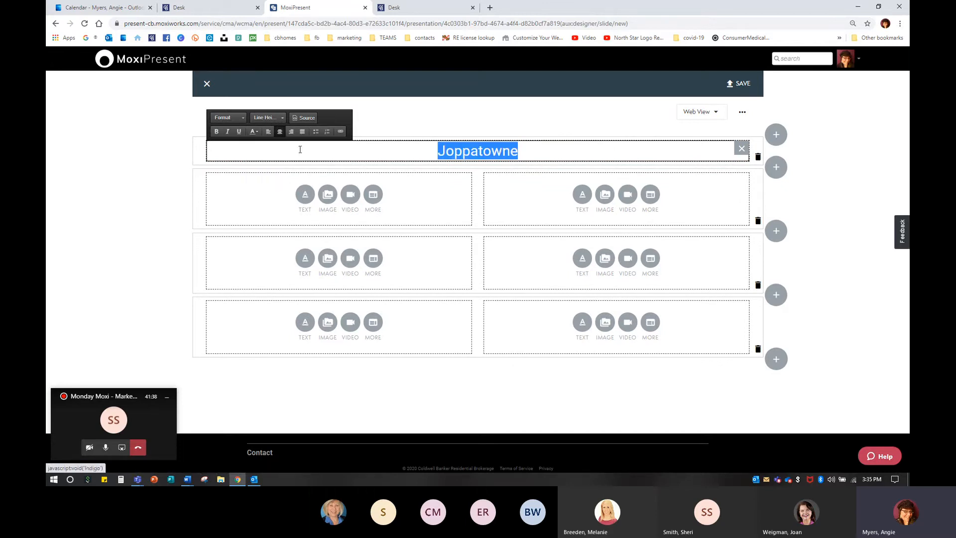
left_click(435, 151)
left_click_drag(435, 151, 563, 150)
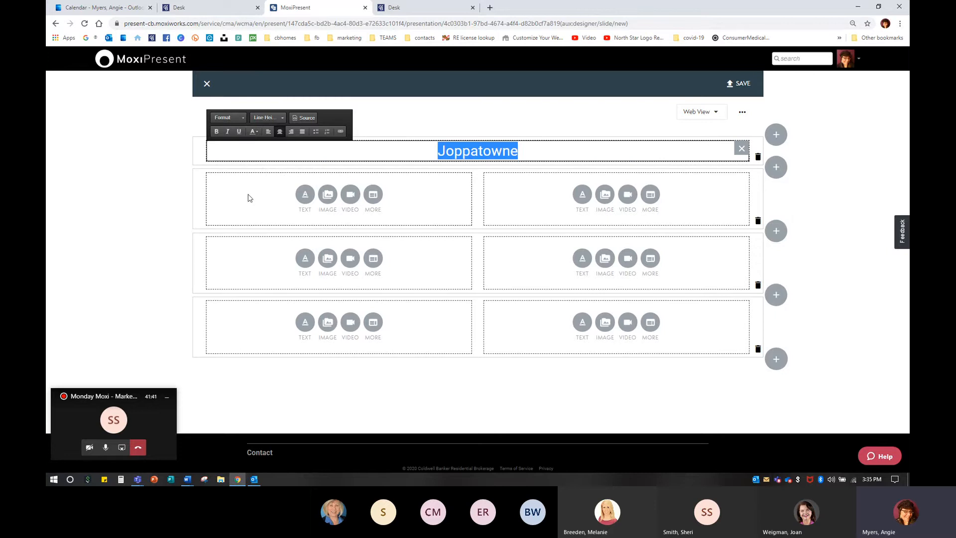
left_click(216, 132)
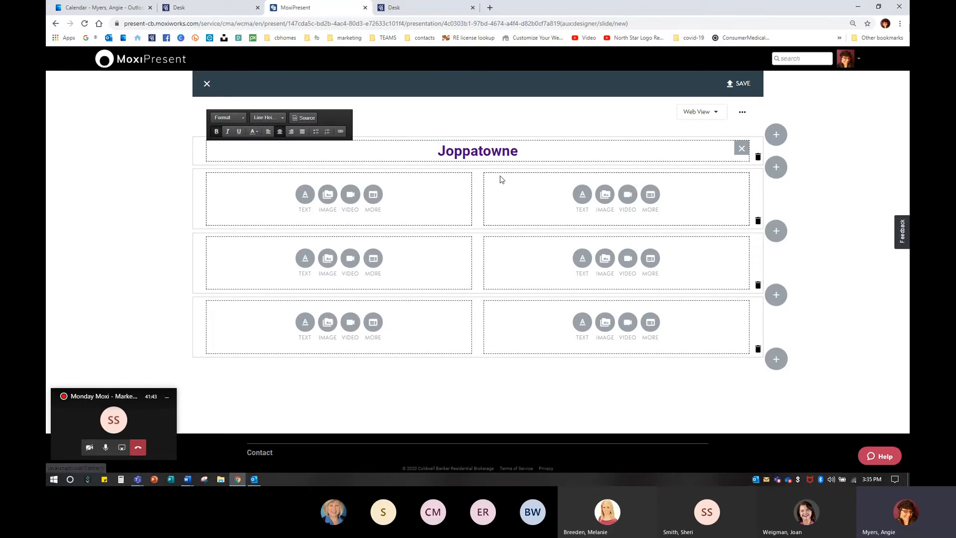
Step: Reapply the purple text color to the Joppatowne heading
left_click(529, 150)
left_click_drag(529, 151, 420, 150)
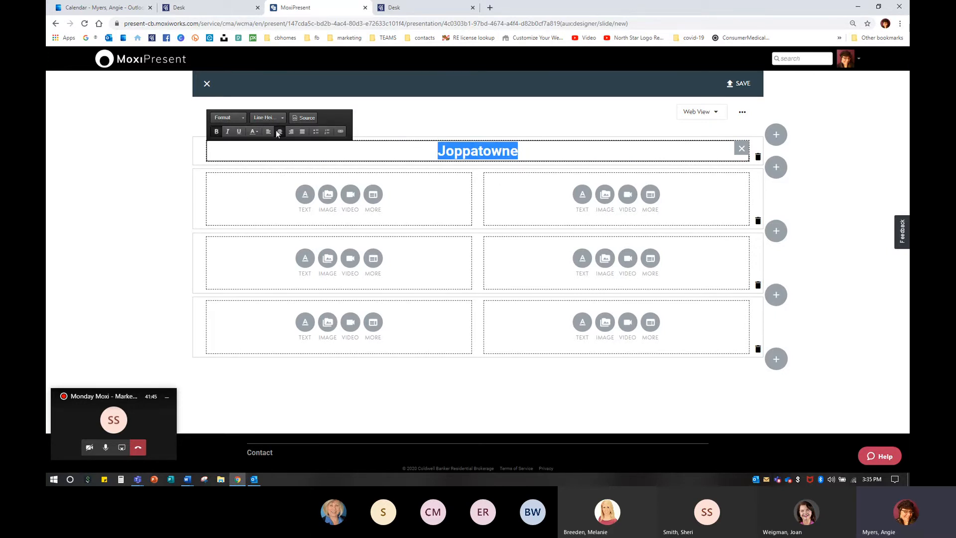
left_click(255, 132)
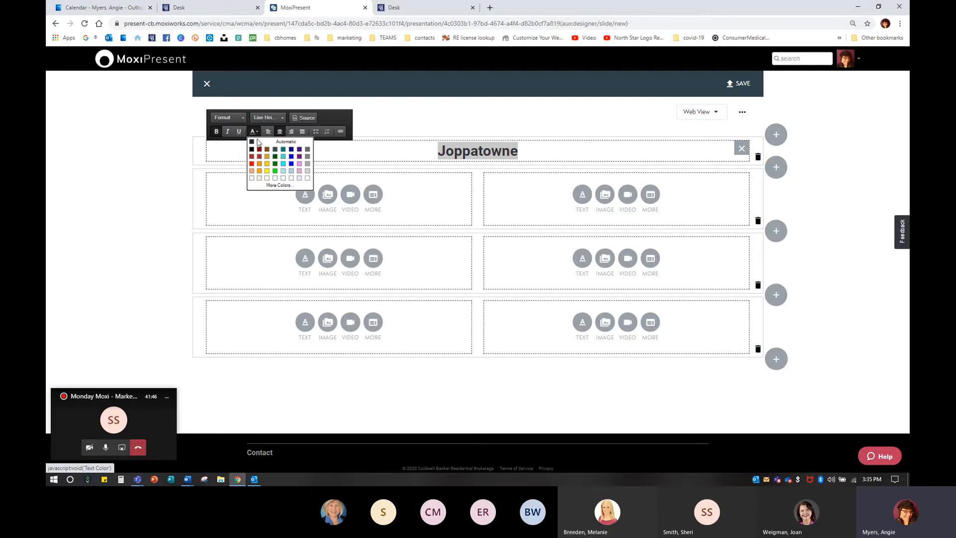
left_click(299, 157)
left_click(583, 156)
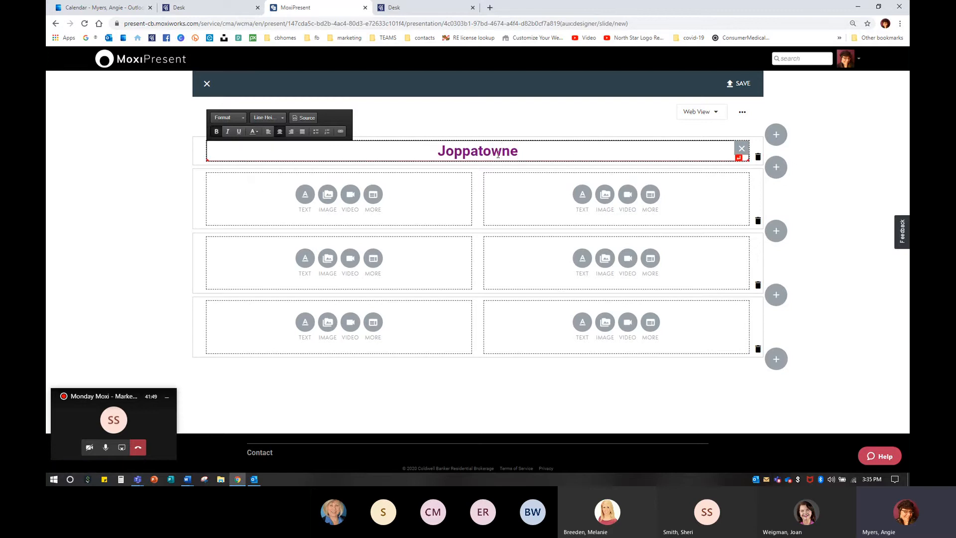
left_click(328, 193)
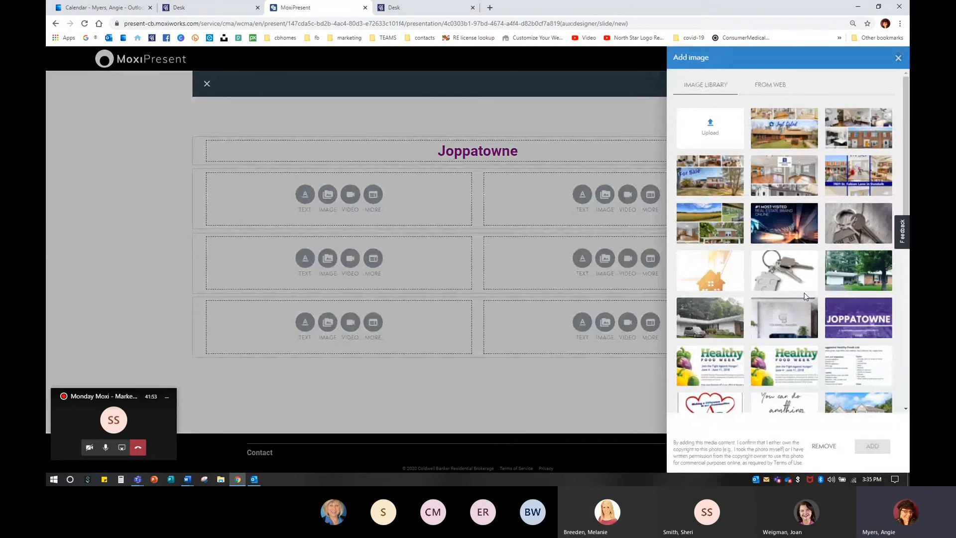
left_click(725, 127)
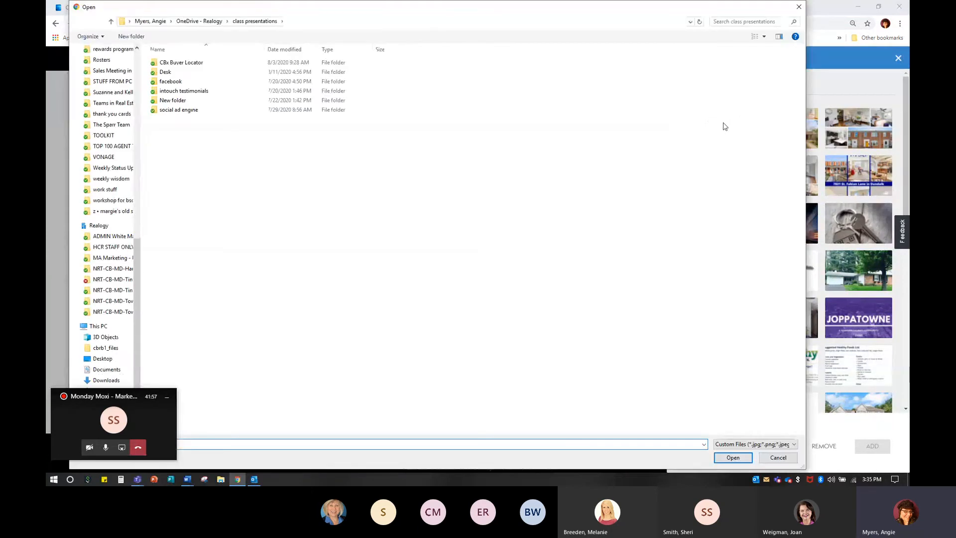
left_click(799, 6)
left_click(898, 58)
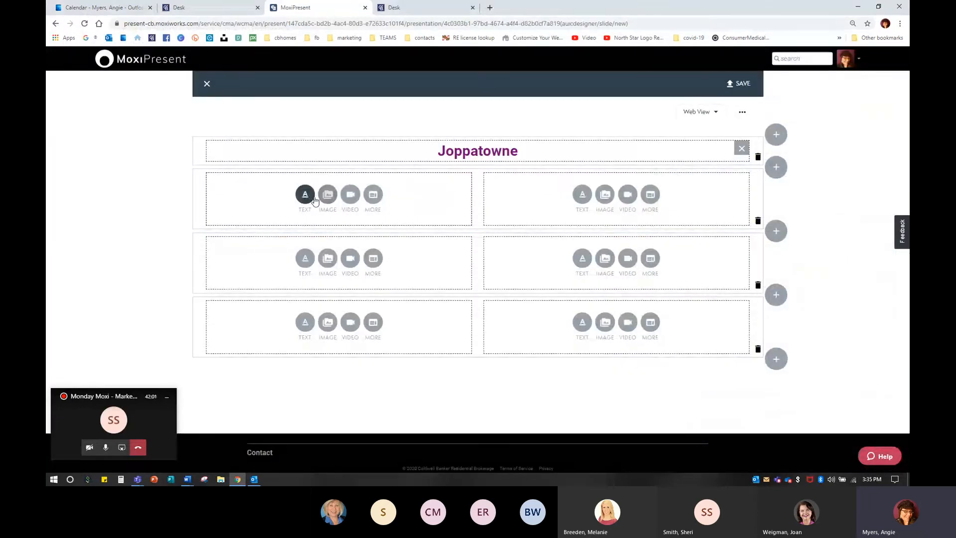
Step: Upload the sunset photo 20200813_203043.jpg from the communities served folder into the image library
left_click(333, 199)
left_click(332, 197)
left_click(333, 197)
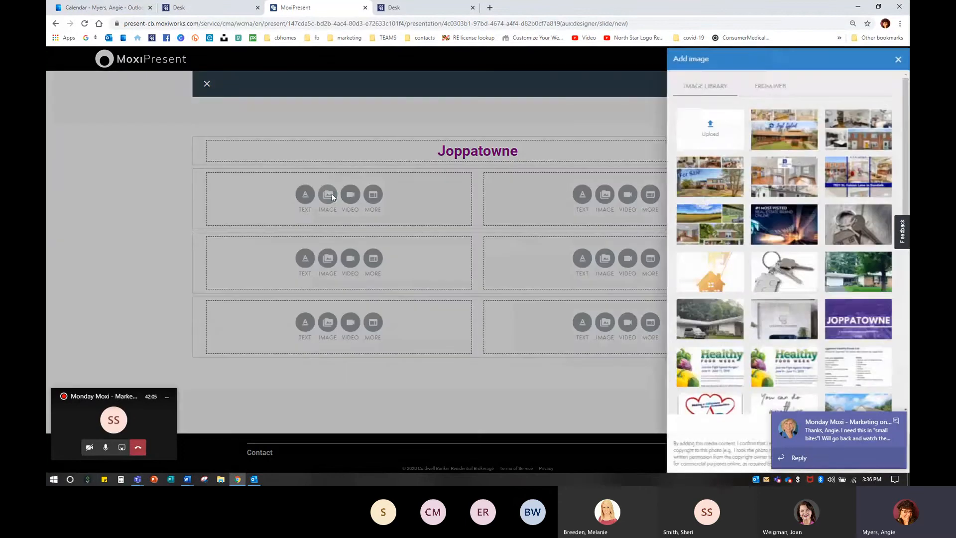
left_click(708, 126)
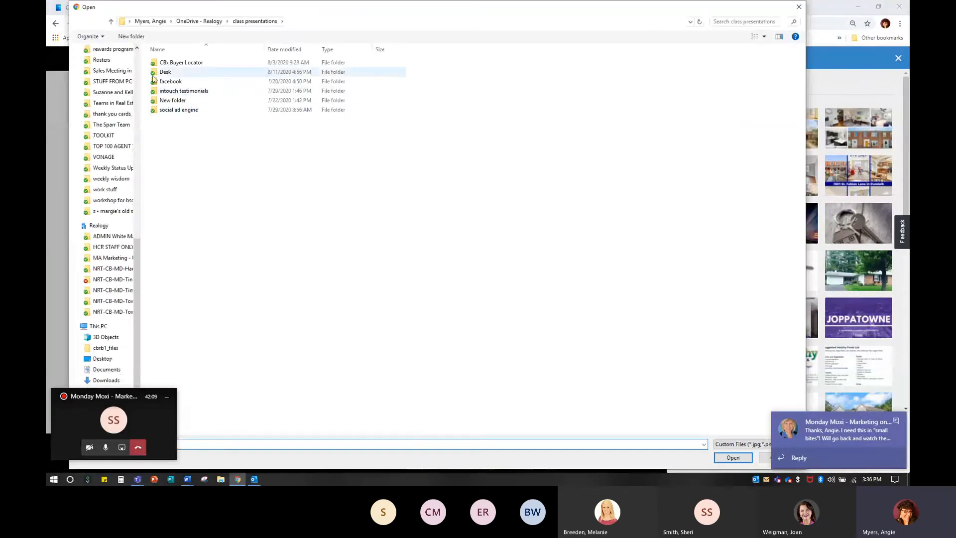
left_click(111, 82)
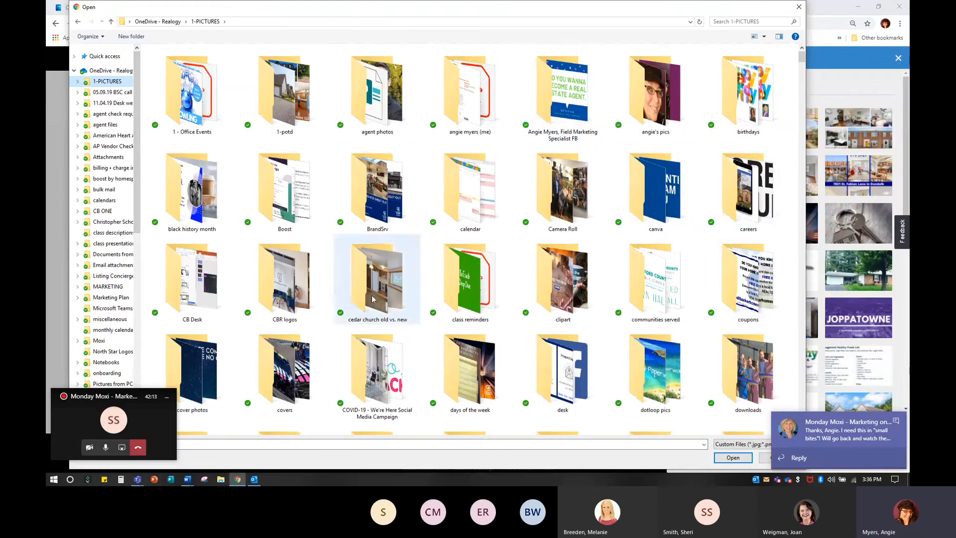
double_click(654, 293)
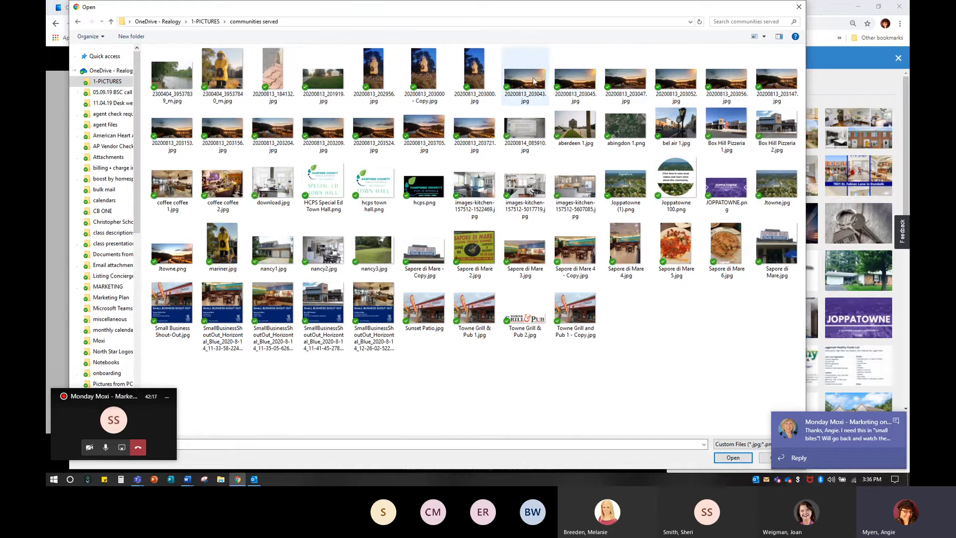
double_click(534, 77)
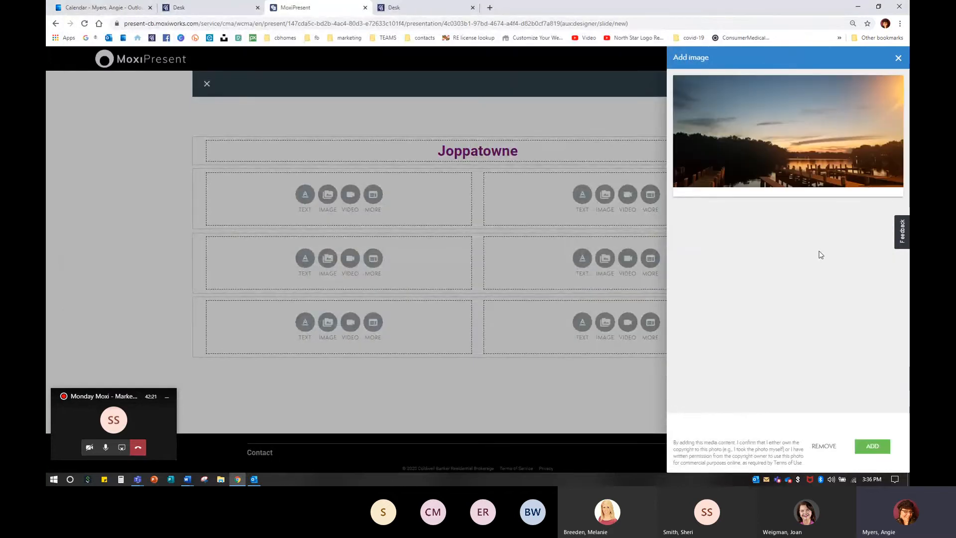
left_click(898, 57)
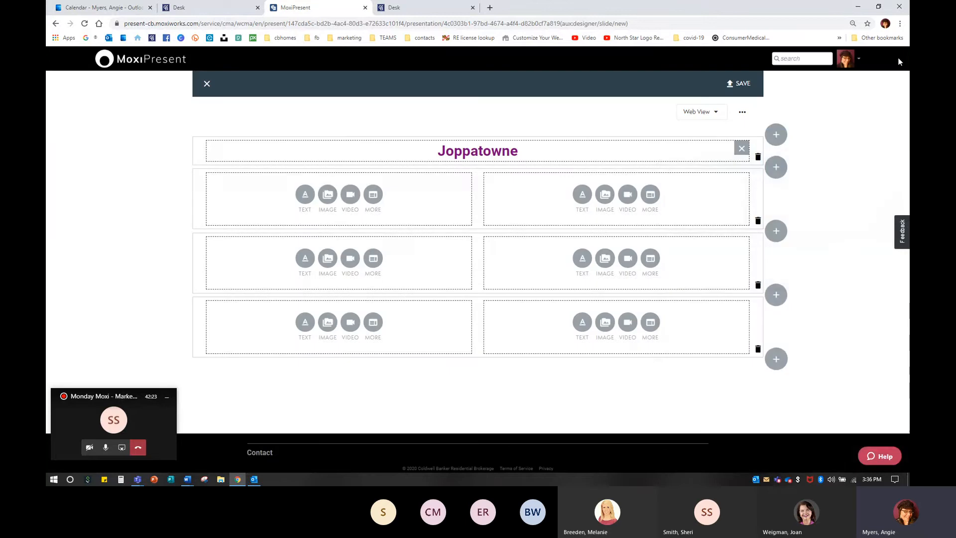
Step: Place the uploaded sunset photo in the left module of the row below the heading
left_click(328, 195)
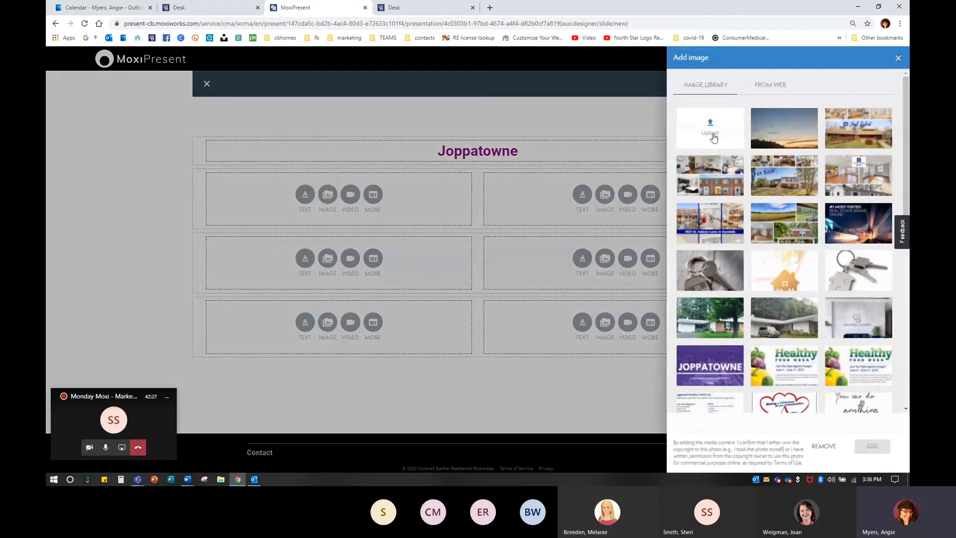
left_click(764, 134)
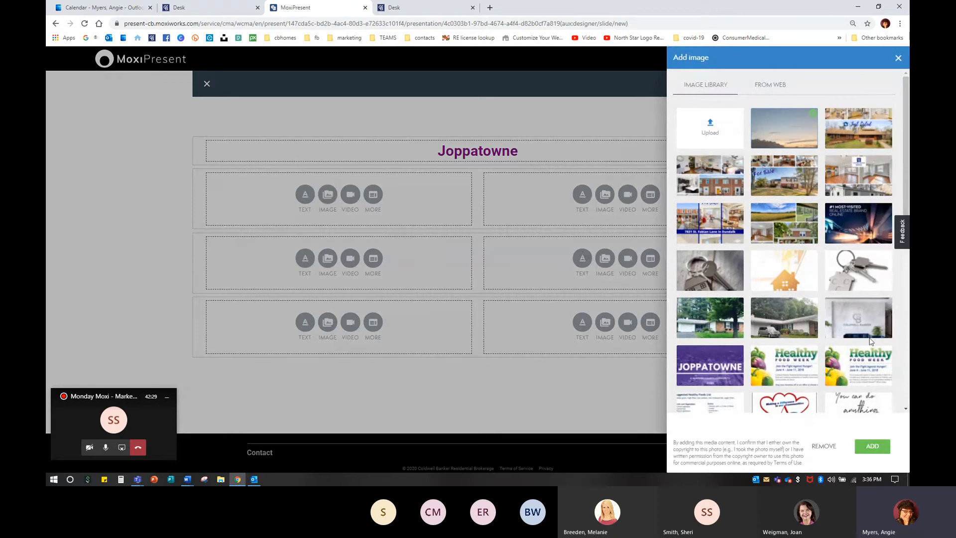
left_click(871, 447)
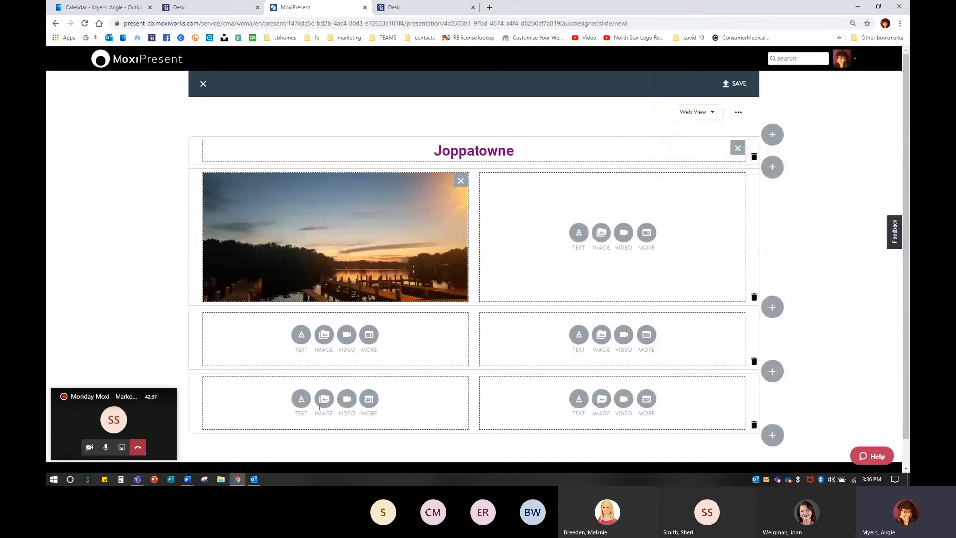
Step: Add a new row with a single full-width module at the bottom of the page
scroll(412, 327, "down", 2)
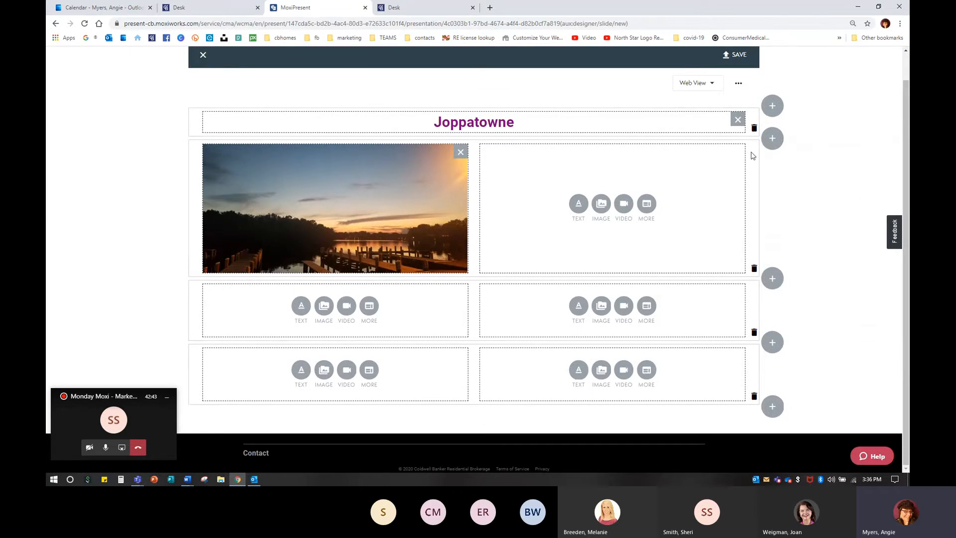
mouse_move(448, 192)
left_click(772, 406)
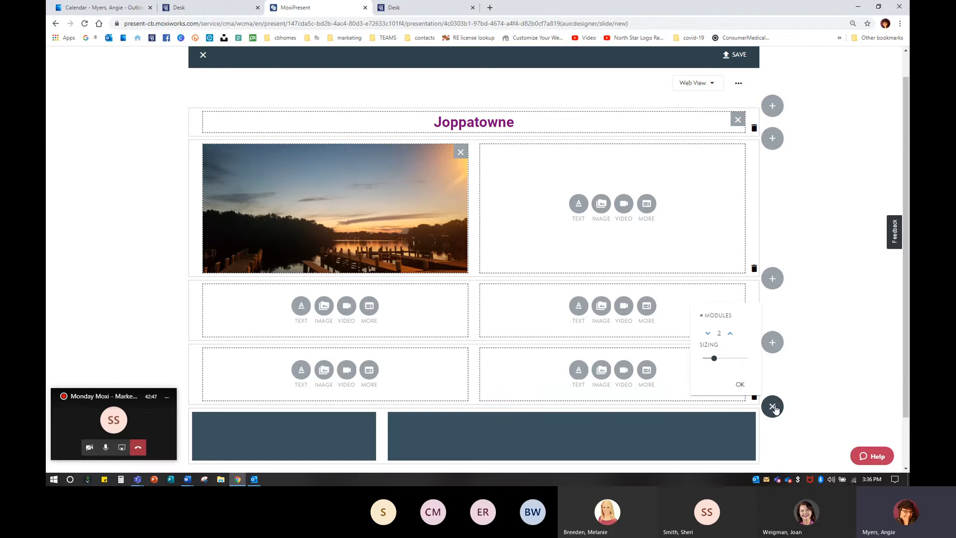
scroll(691, 400, "down", 1)
scroll(692, 400, "down", 1)
left_click_drag(715, 299, 702, 299)
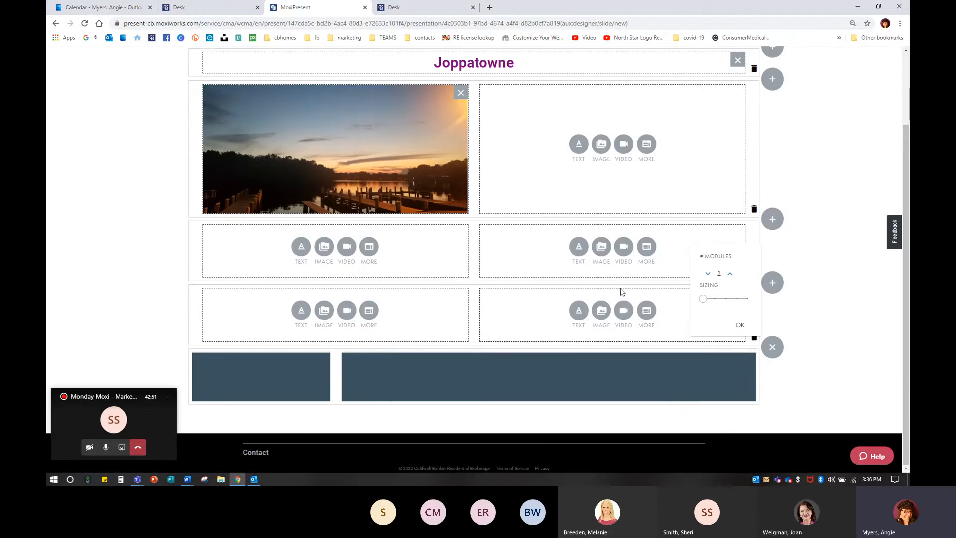
left_click(708, 274)
left_click(740, 325)
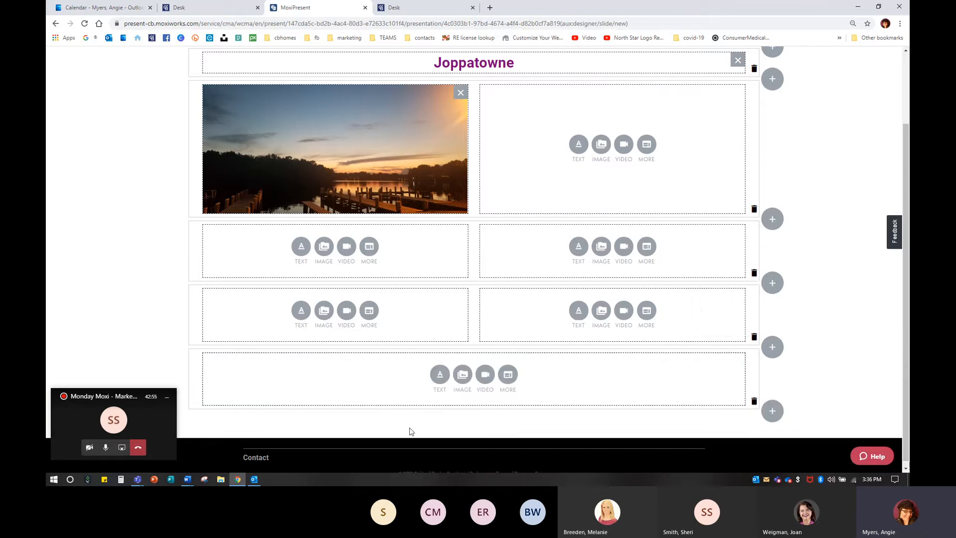
left_click(460, 375)
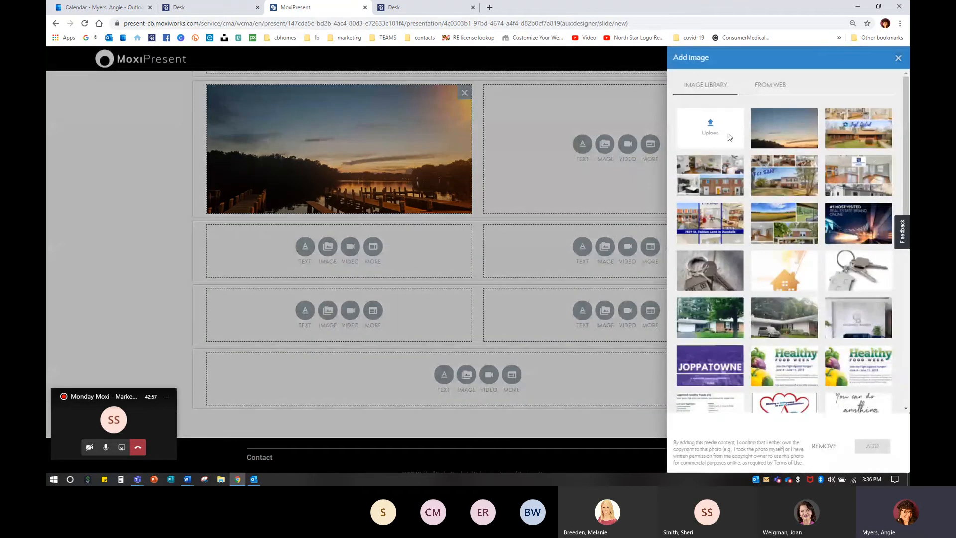
left_click(824, 446)
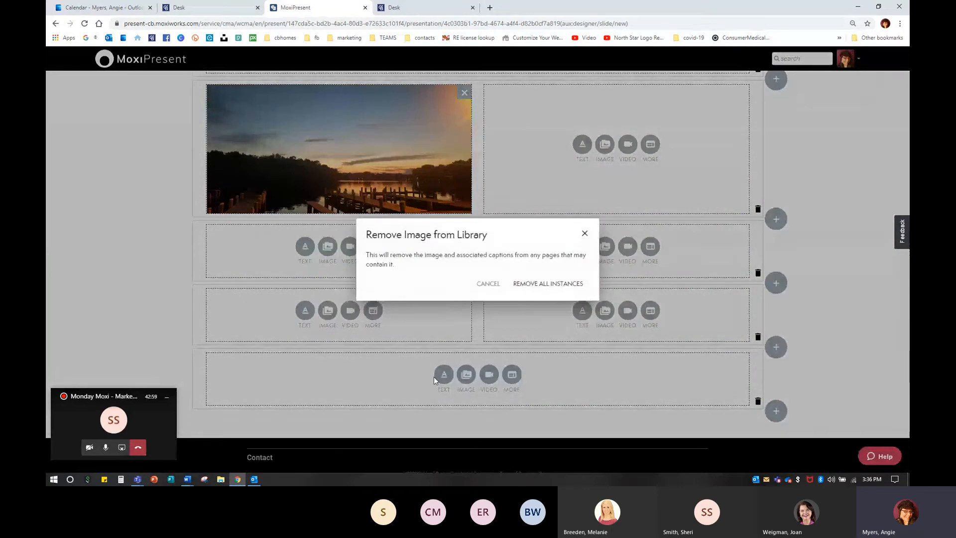
left_click(441, 380)
Step: Enter sample filler text in the new single module and set it to Large Text
left_click(440, 377)
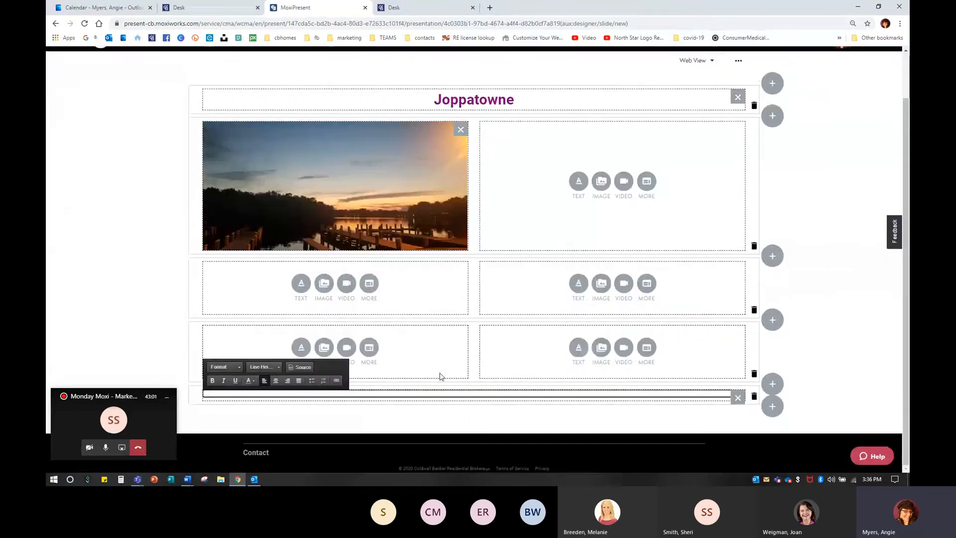
type("vdskfjsdklfjklsdjfkls;adjfklsadjf;kljasdkl;fjasd;klfjasdkljfas;lkdf")
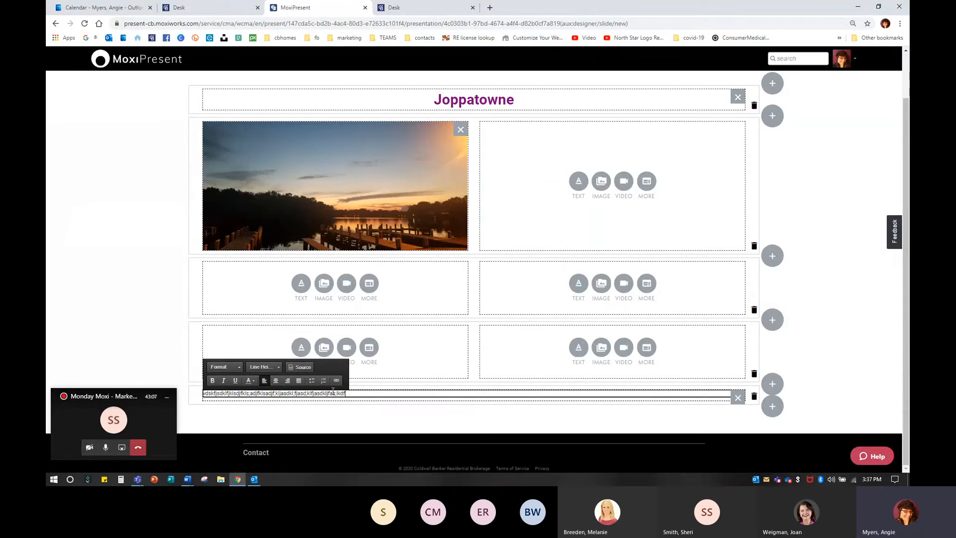
left_click_drag(345, 393, 166, 391)
left_click(228, 367)
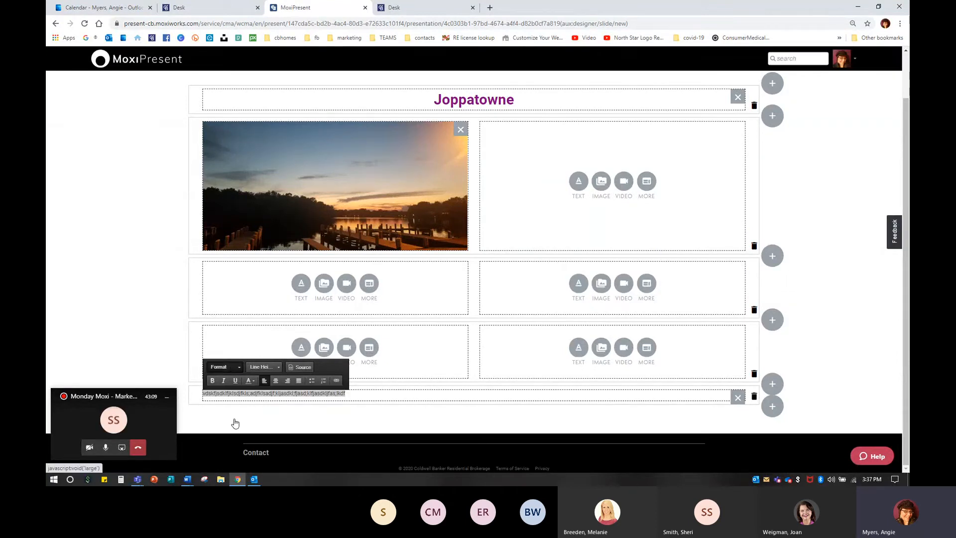
left_click(221, 423)
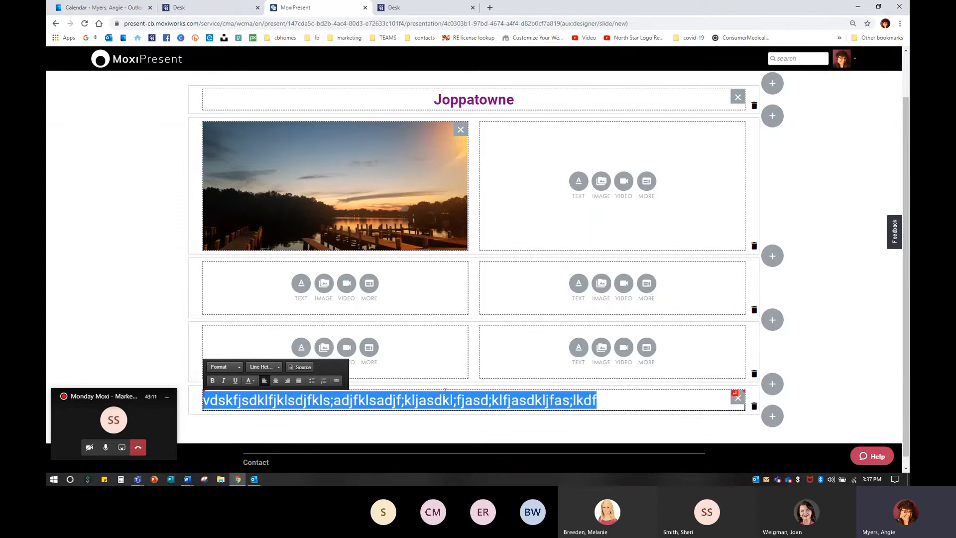
Step: Delete the two empty two-module rows between the photo row and the text row
left_click(755, 311)
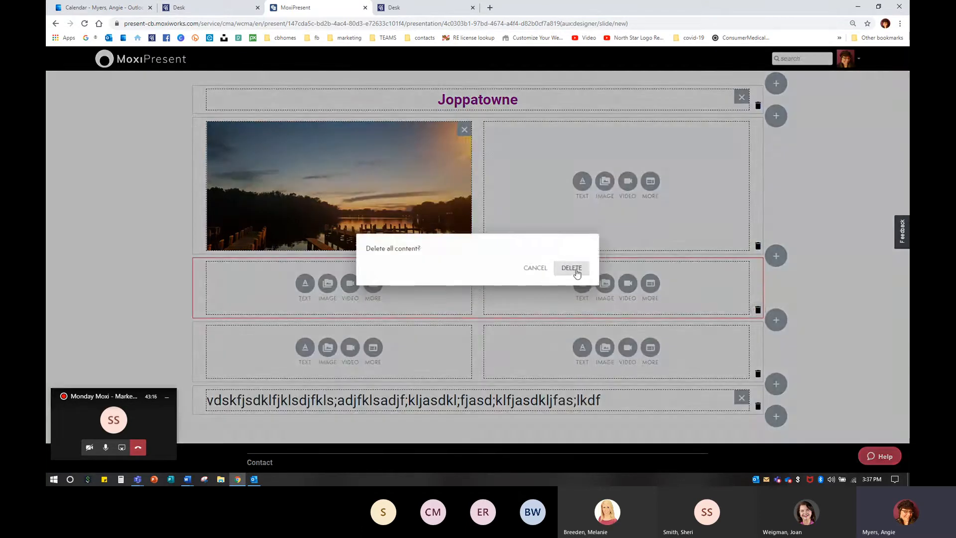
left_click(576, 271)
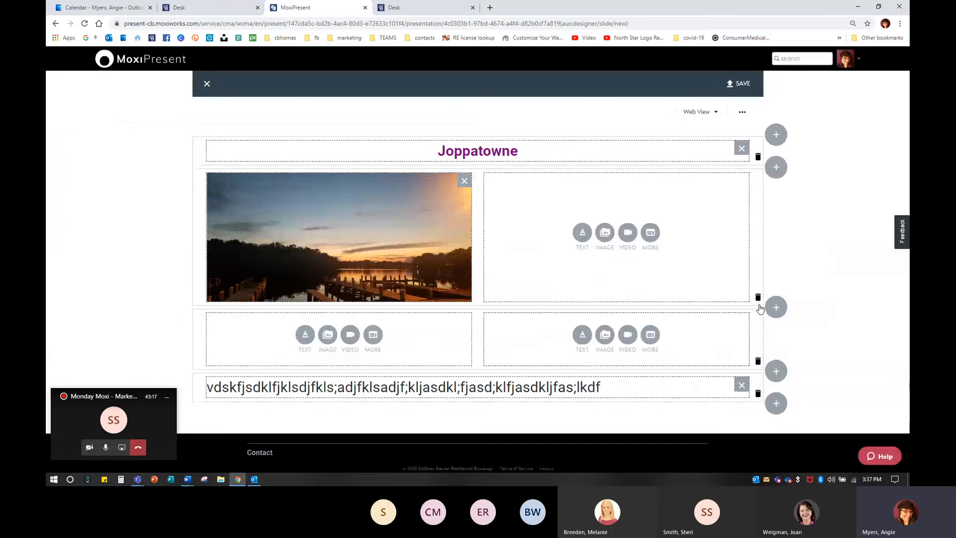
left_click(758, 362)
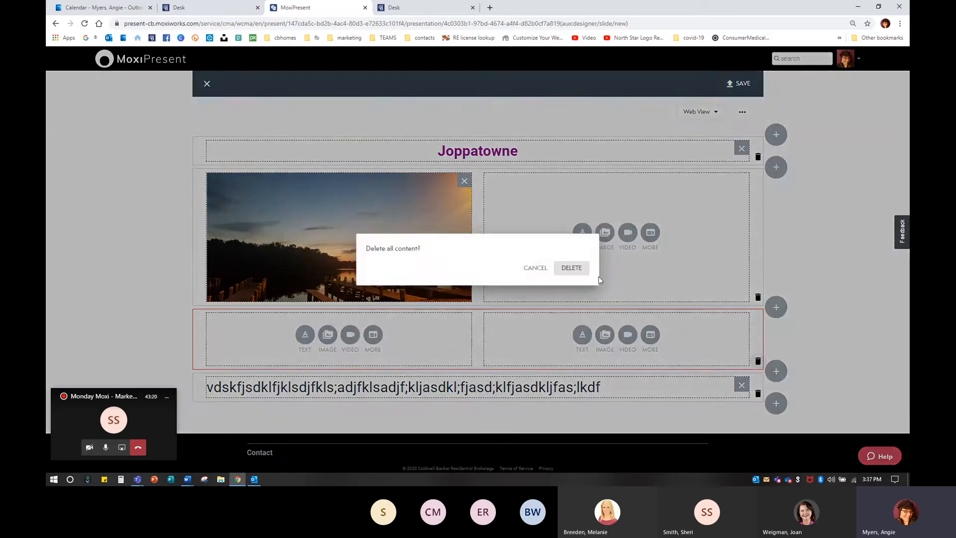
left_click(577, 270)
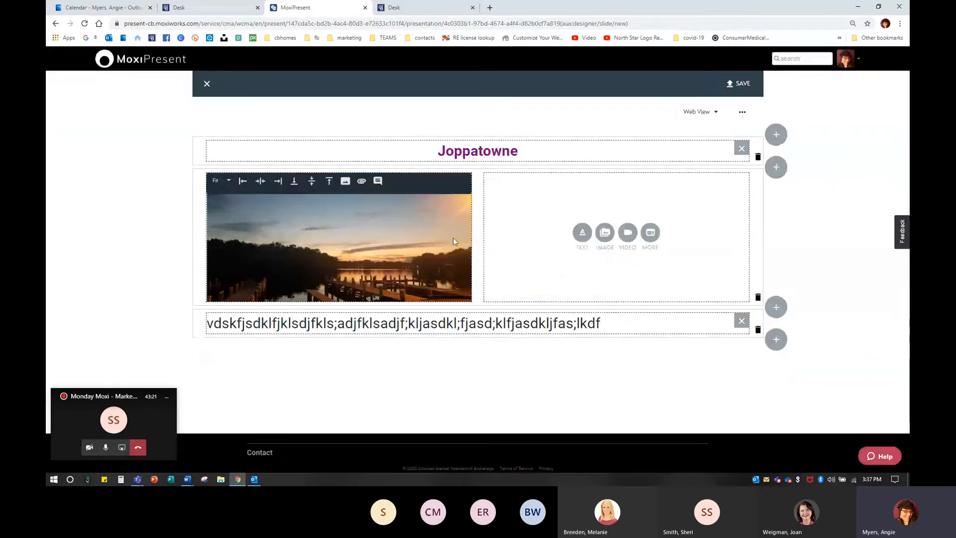
Step: Change the heading text to Mariner Point Park
left_click(512, 152)
left_click_drag(512, 152, 452, 146)
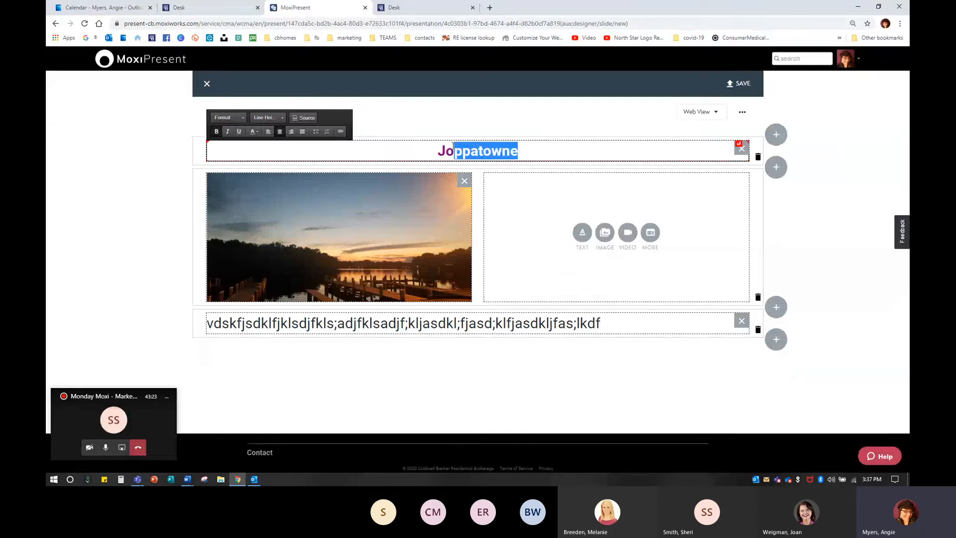
key("BackSpace")
key("BackSpace")
type("Marienn")
key("BackSpace")
key("BackSpace")
key("BackSpace")
type("ner Point Park")
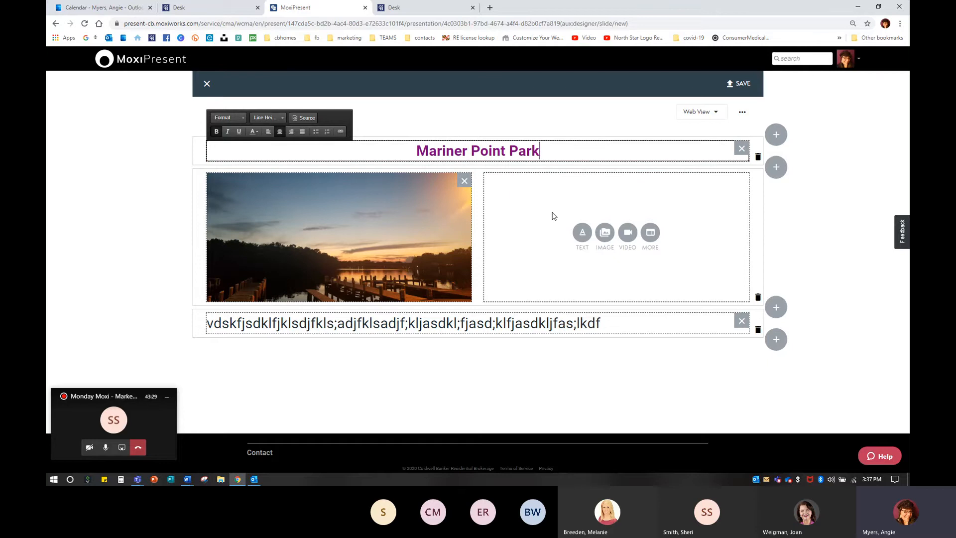
Step: Upload the fisherman statue photo 2300404_39537840_m.jpg from the communities served folder and add it to the right module
left_click(605, 233)
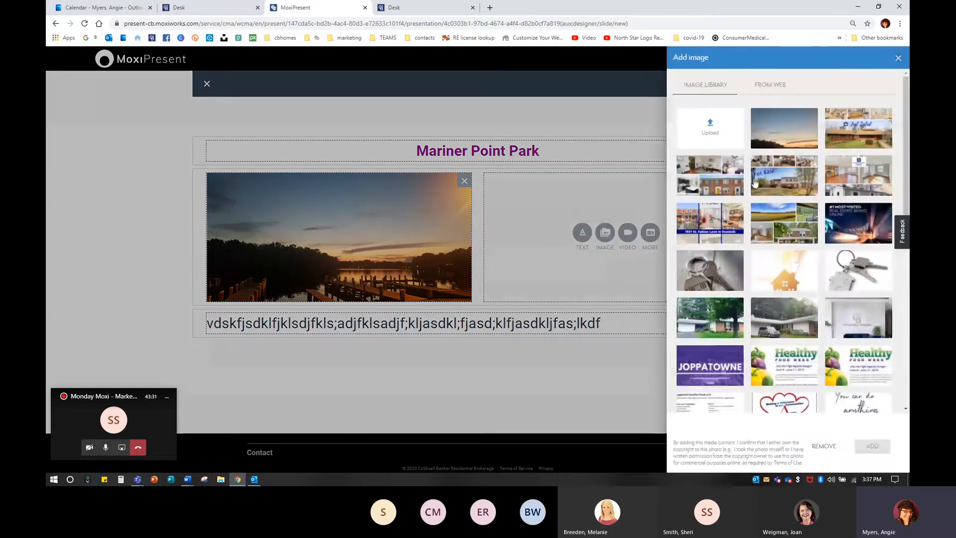
left_click(706, 126)
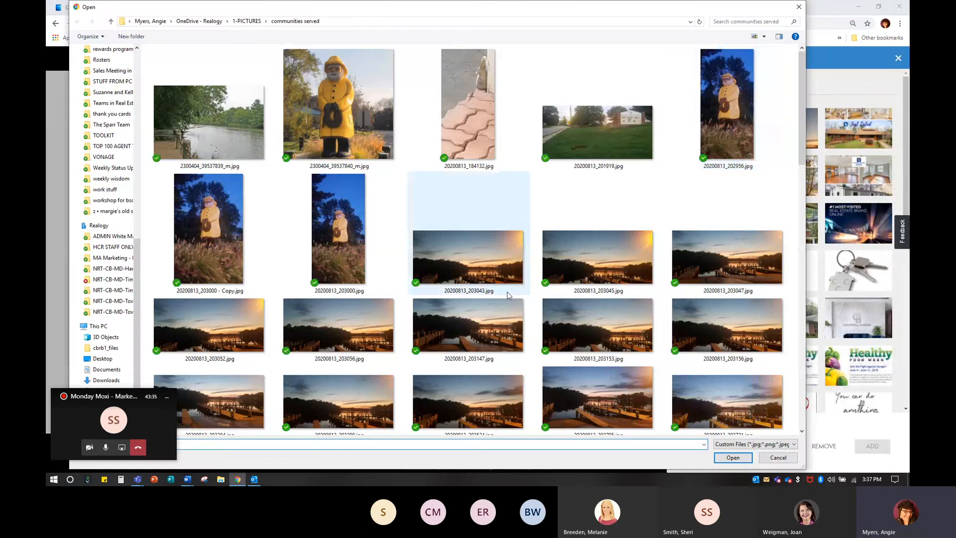
left_click(348, 125)
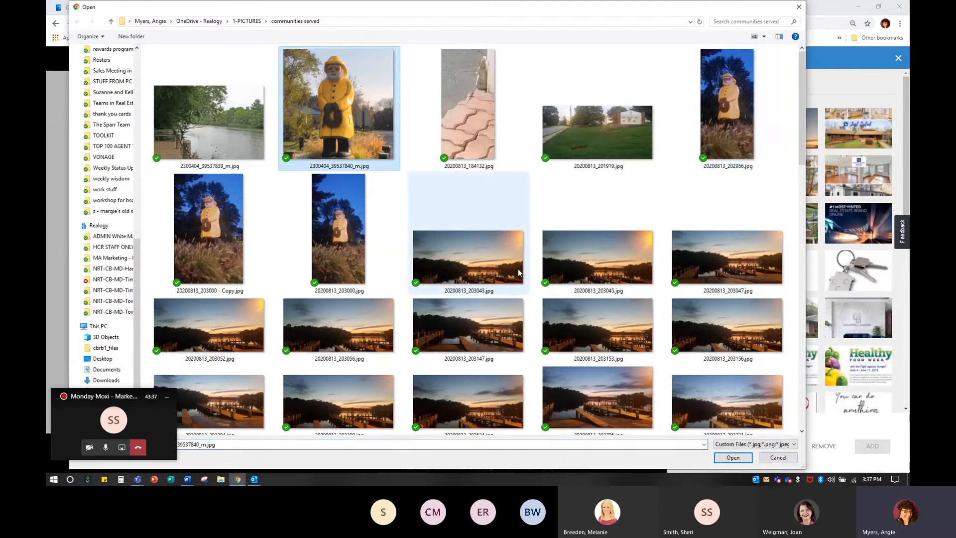
left_click(733, 457)
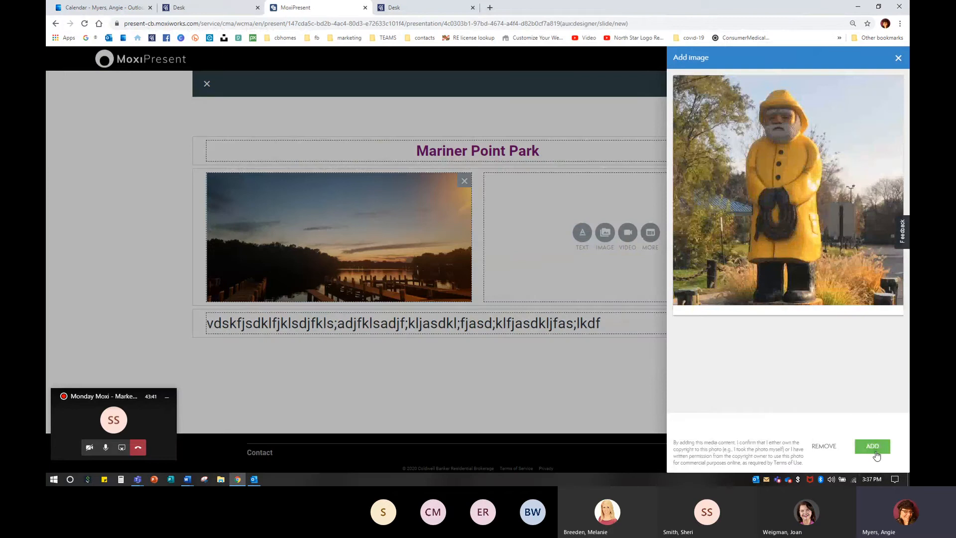
left_click(873, 447)
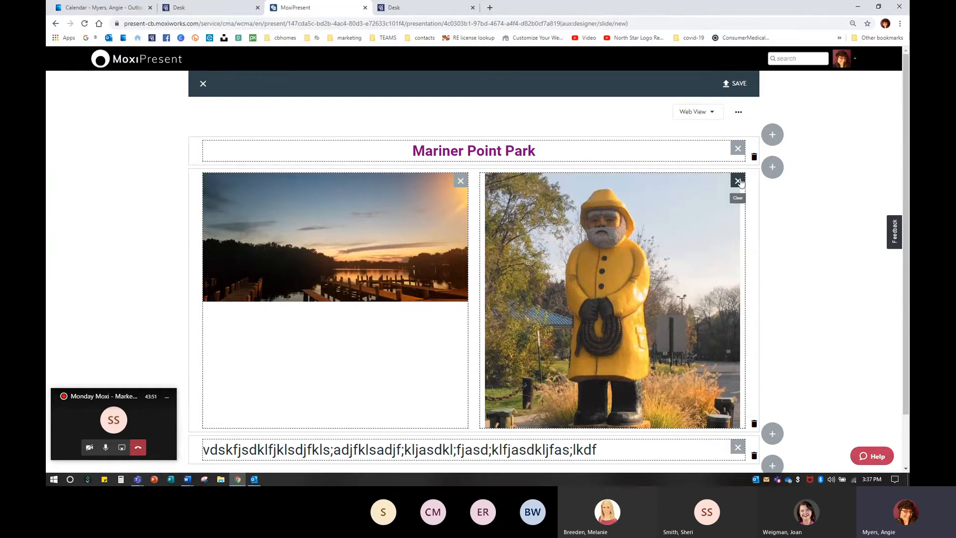
left_click(738, 182)
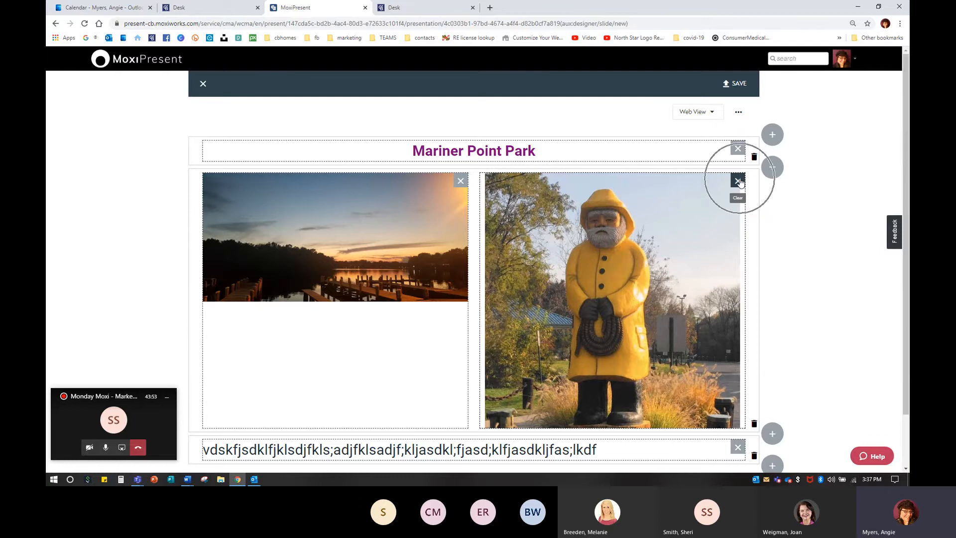